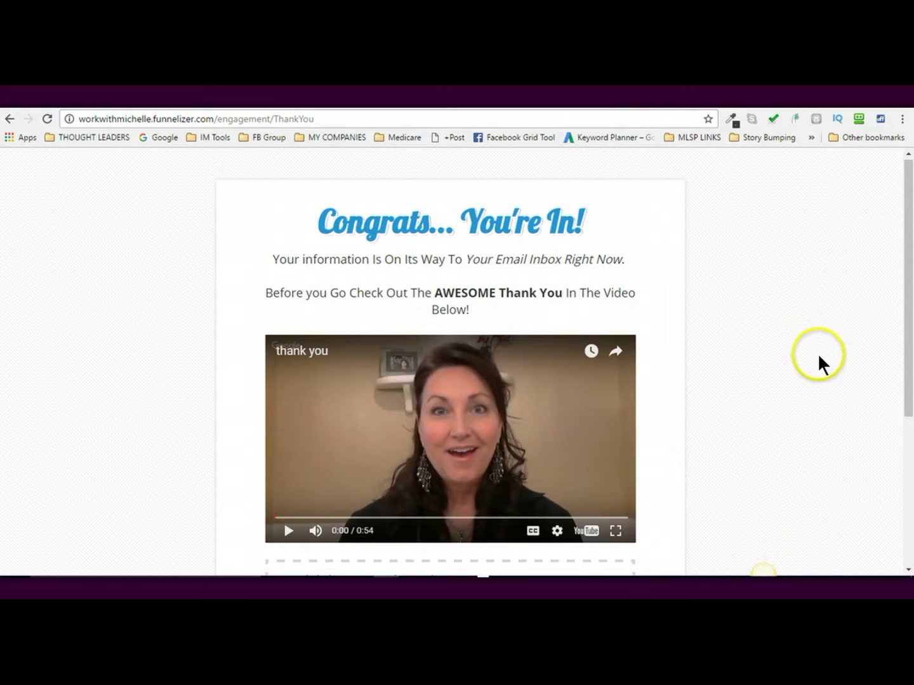
# - Review the Funnelizer thank-you page from its congratulations headline and video down to the community join section
pyautogui.moveTo(909, 331); pyautogui.dragTo(909, 375)
pyautogui.scroll(-1, 763, 569)
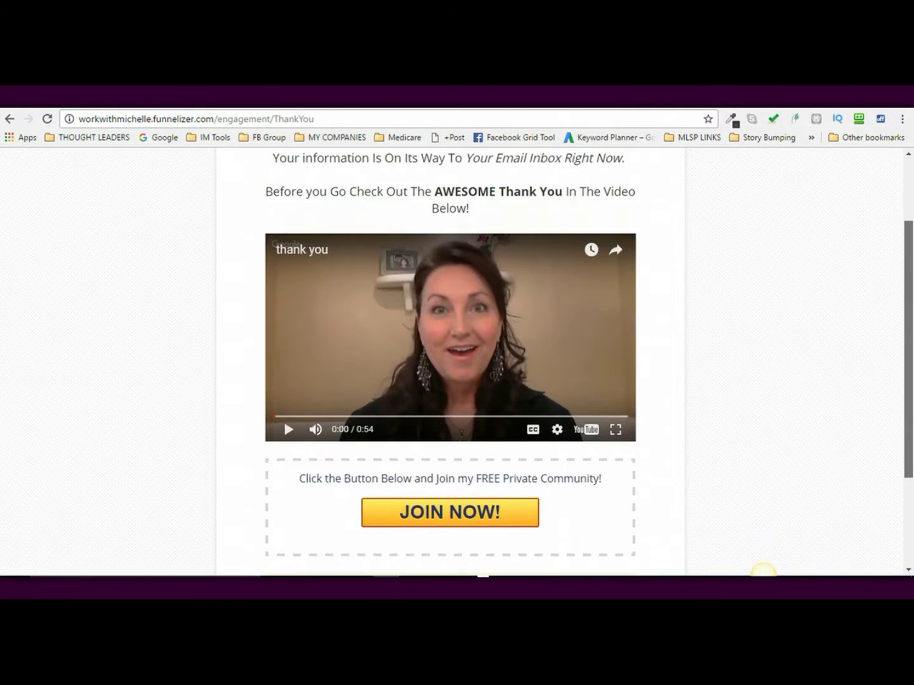
pyautogui.scroll(2, 764, 570)
pyautogui.scroll(-3, 764, 569)
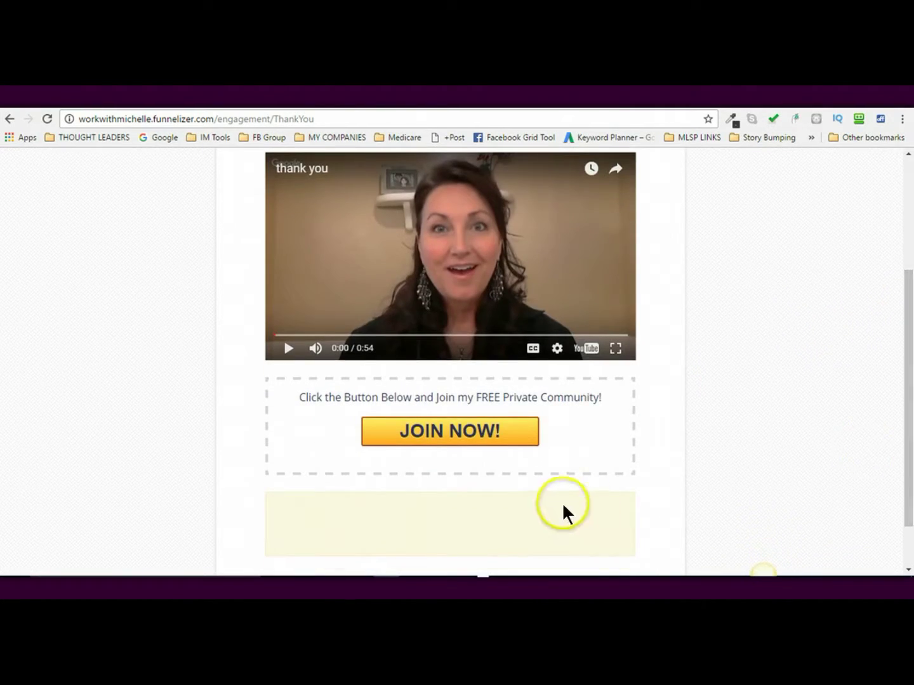
pyautogui.scroll(2, 763, 570)
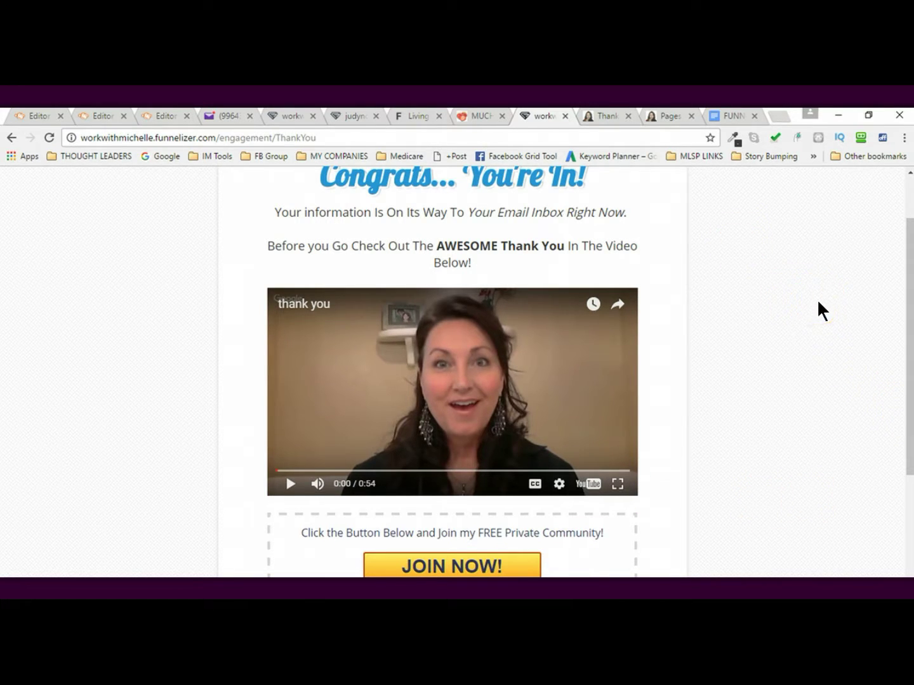
pyautogui.moveTo(910, 357); pyautogui.dragTo(910, 298)
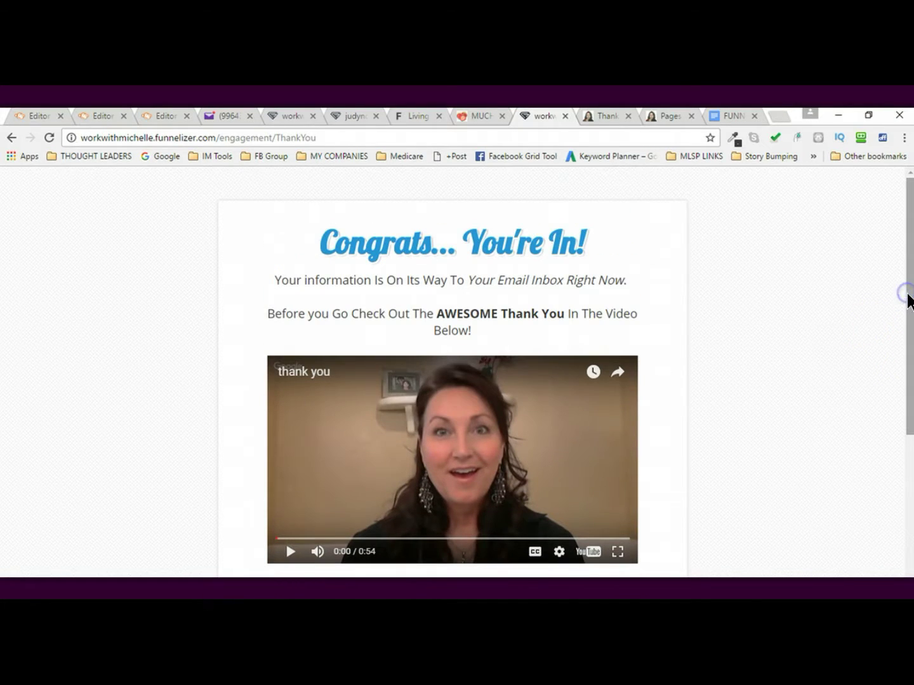
# - Review the "Living A Toxic Free Life Thank You" blog page, including its message, free report offer and community invitation
pyautogui.click(408, 114)
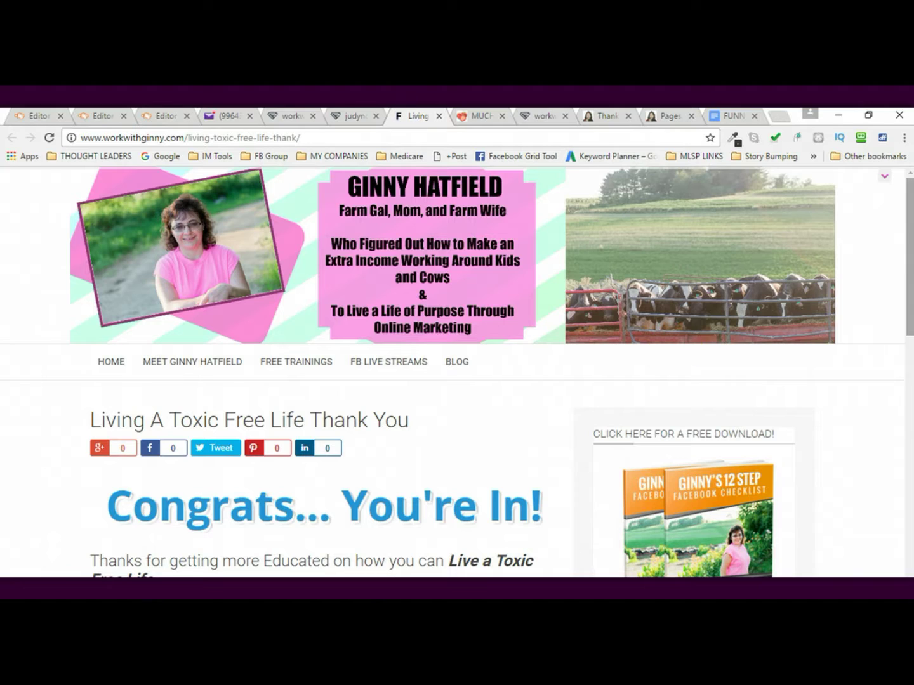
pyautogui.click(910, 307)
pyautogui.moveTo(912, 272); pyautogui.dragTo(881, 388)
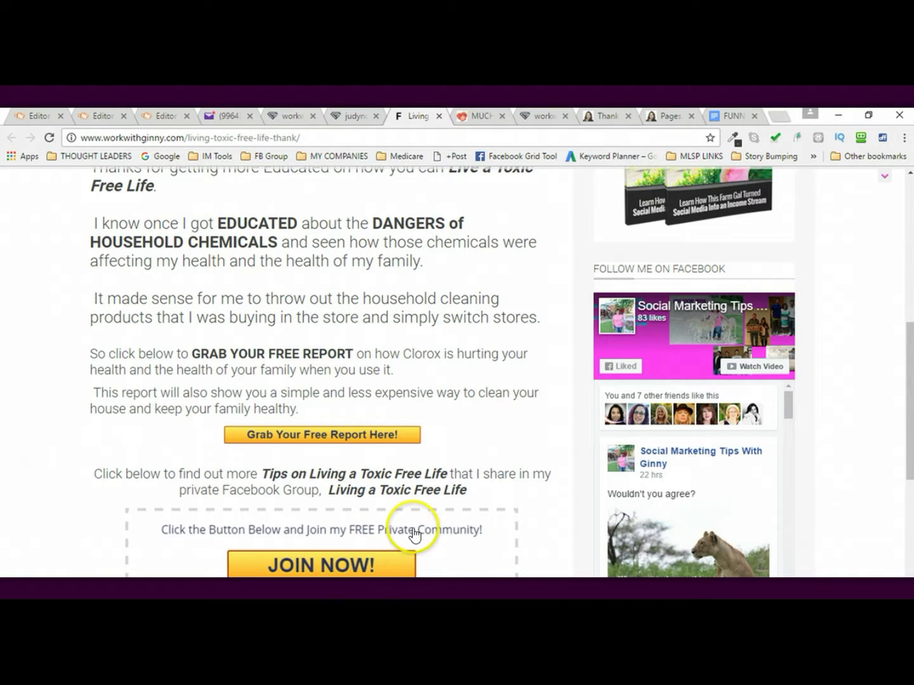
pyautogui.moveTo(907, 409); pyautogui.dragTo(904, 259)
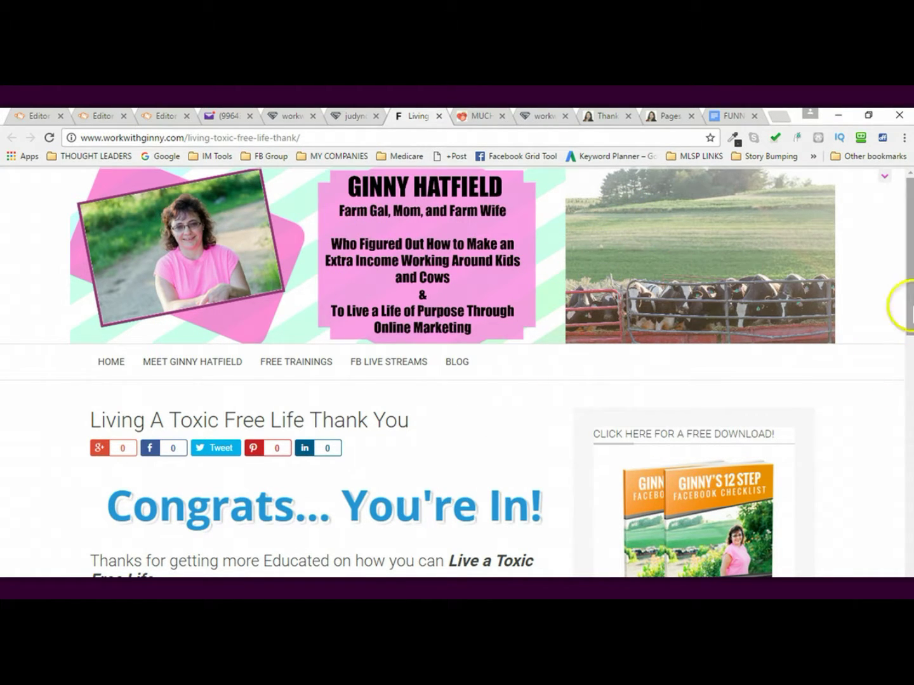
pyautogui.moveTo(907, 306)
pyautogui.mouseDown()
pyautogui.moveTo(910, 314)
pyautogui.moveTo(911, 304)
pyautogui.mouseUp()
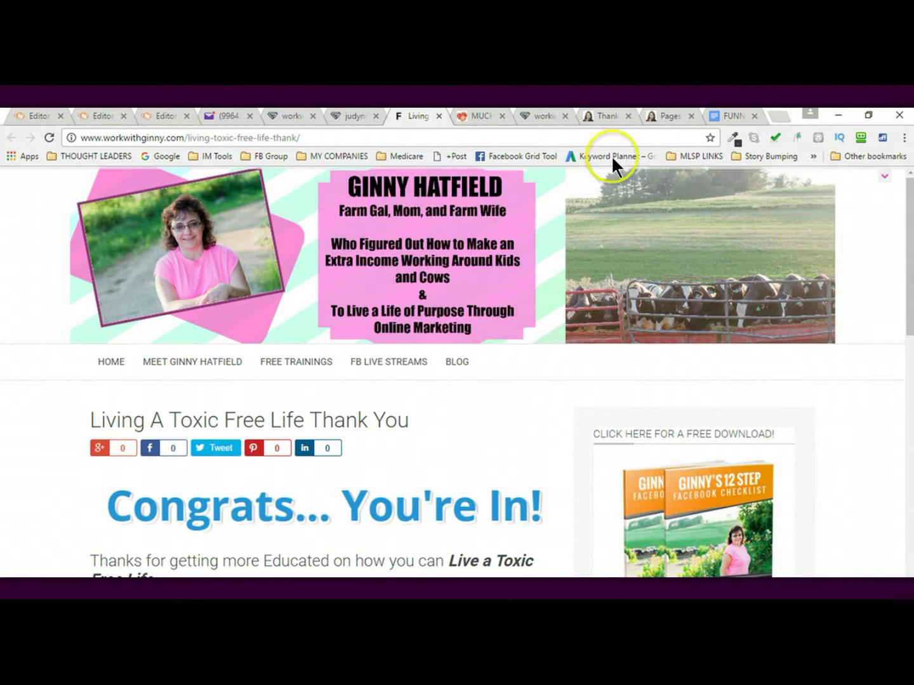
# - Review the Spanish "MUCHISIMAS GRACIAS!" thank-you page and its message about checking e-mail for the PDF
pyautogui.click(475, 118)
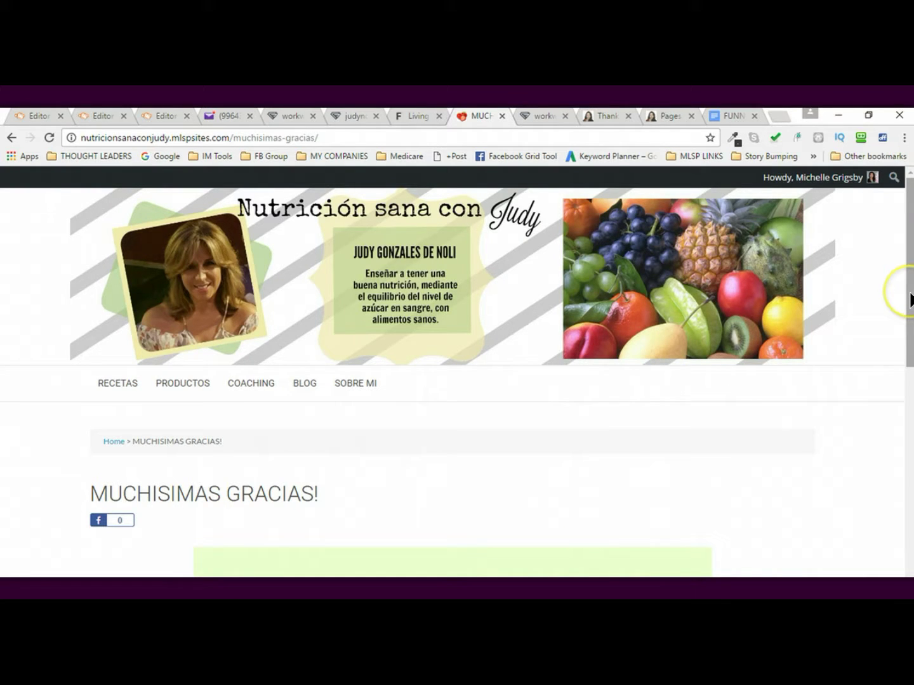
pyautogui.moveTo(911, 297); pyautogui.dragTo(910, 454)
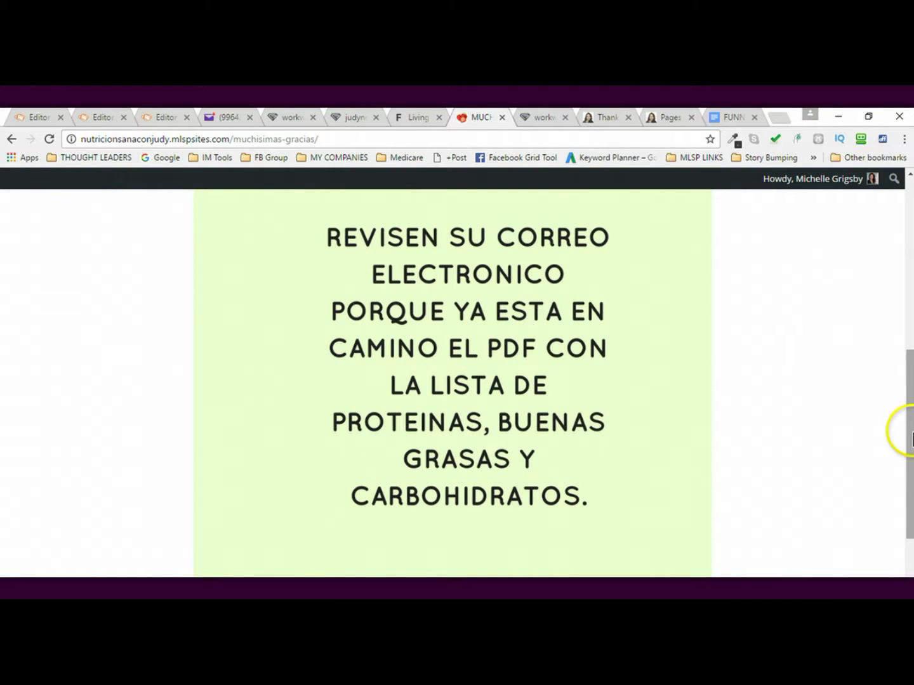
pyautogui.moveTo(912, 434); pyautogui.dragTo(912, 272)
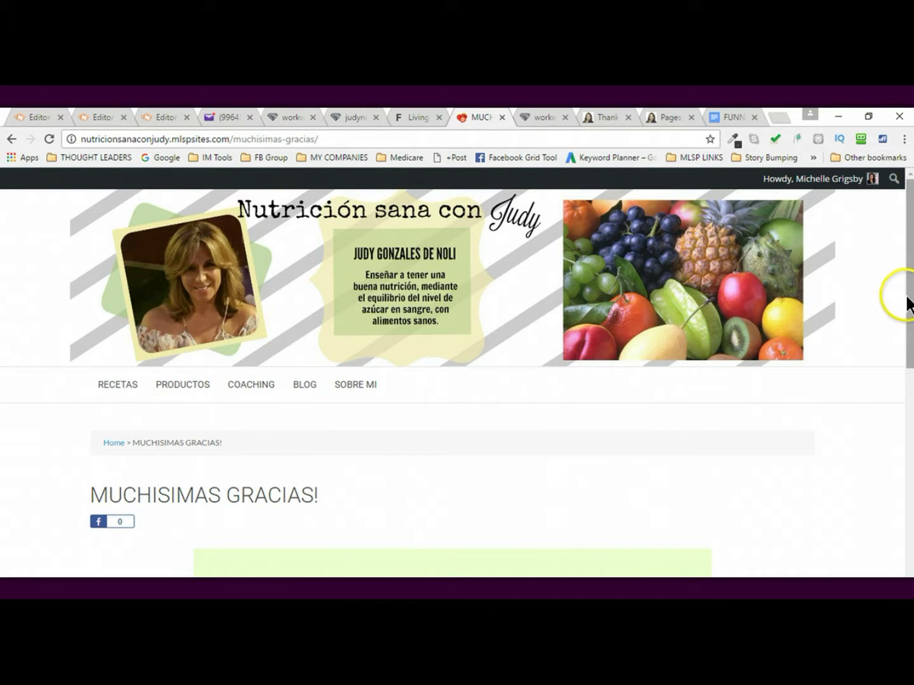
pyautogui.moveTo(910, 299); pyautogui.dragTo(910, 430)
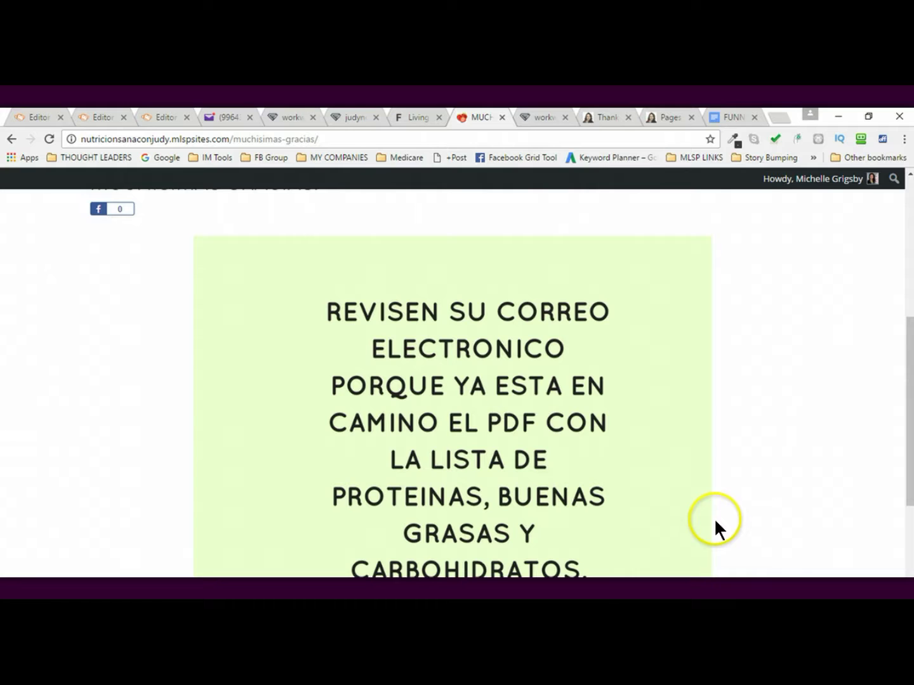
pyautogui.moveTo(907, 476); pyautogui.dragTo(907, 368)
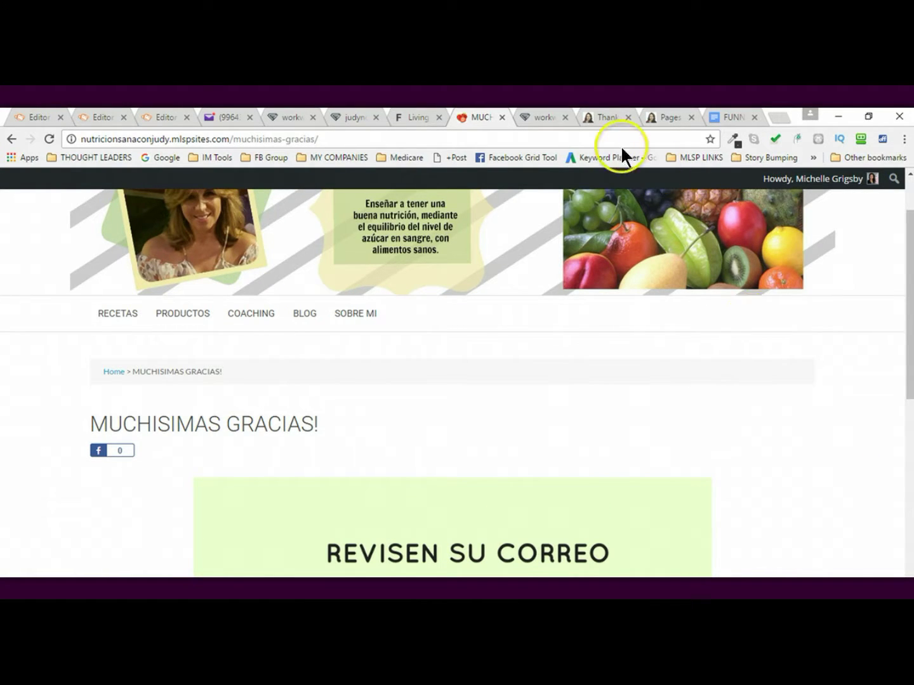
# - Review the blog-hosted "Thank You!" page, covering its headline, video, join offer and free report download
pyautogui.click(538, 117)
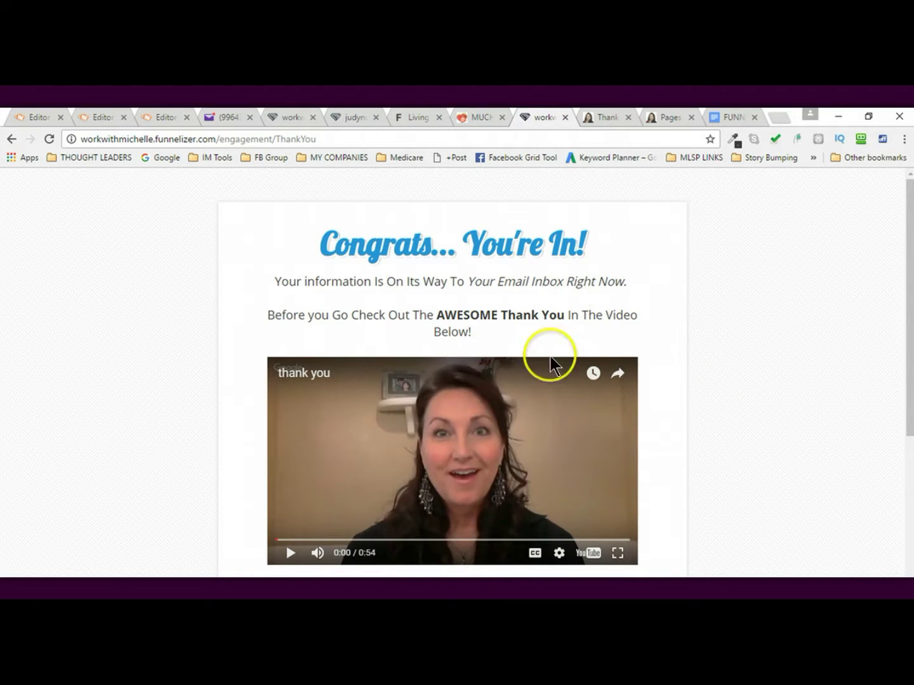
pyautogui.click(603, 120)
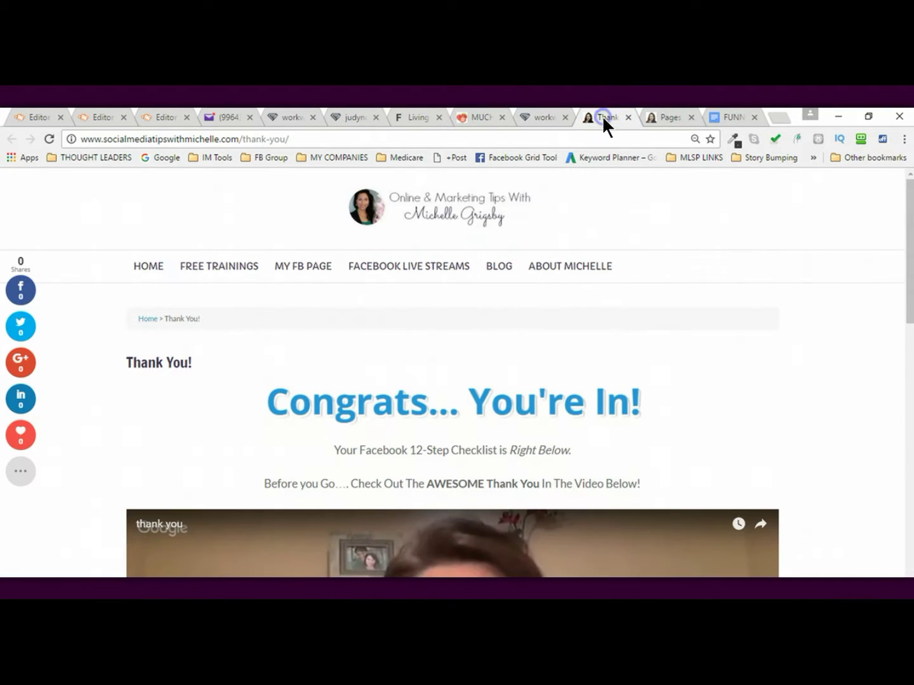
pyautogui.moveTo(909, 279)
pyautogui.mouseDown()
pyautogui.moveTo(911, 473)
pyautogui.moveTo(910, 264)
pyautogui.mouseUp()
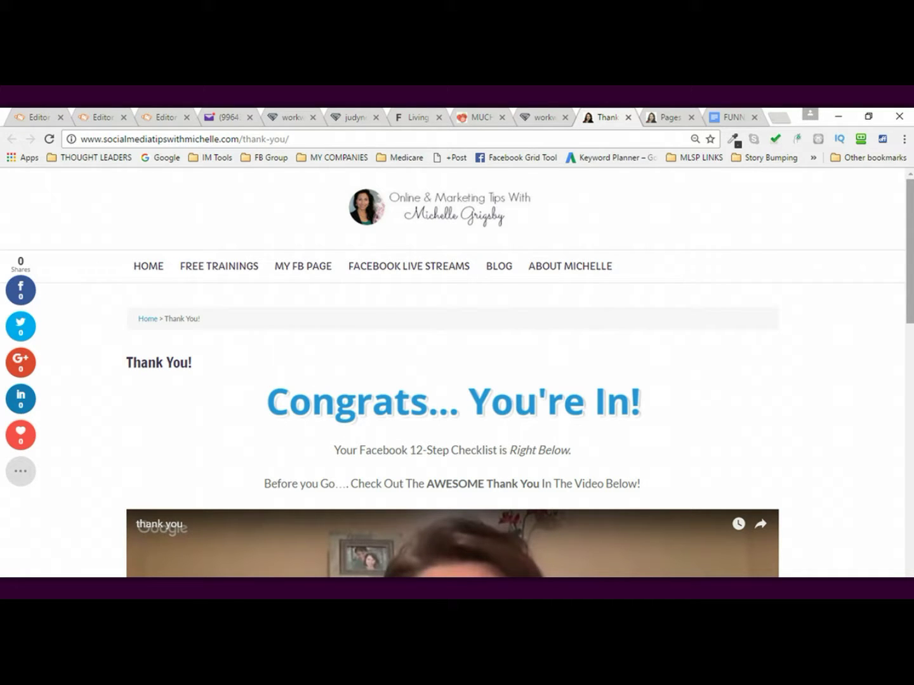
pyautogui.moveTo(903, 245)
pyautogui.mouseDown()
pyautogui.moveTo(910, 265)
pyautogui.moveTo(911, 252)
pyautogui.mouseUp()
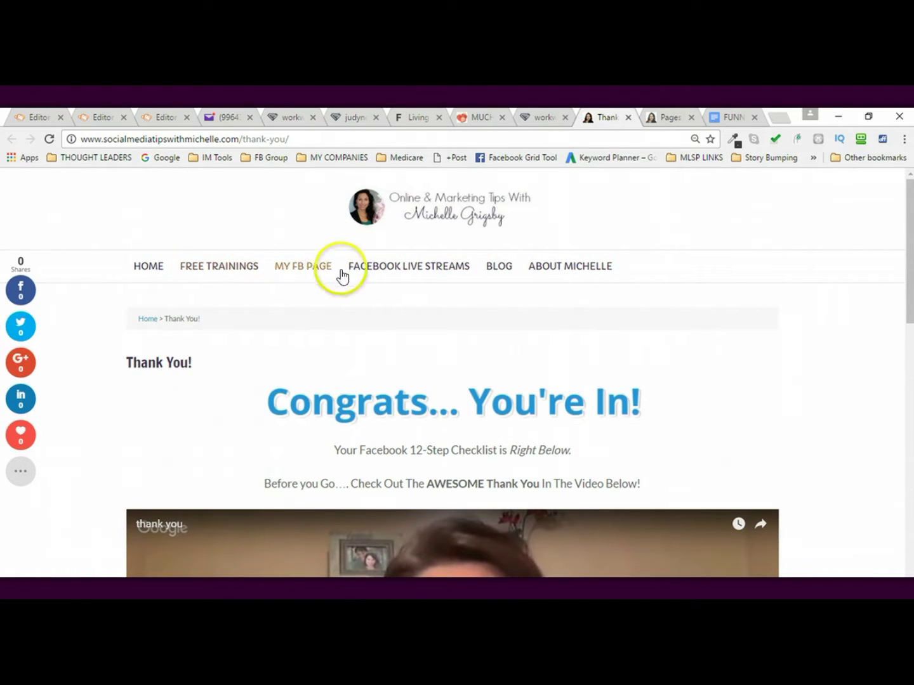
pyautogui.moveTo(910, 245); pyautogui.dragTo(911, 281)
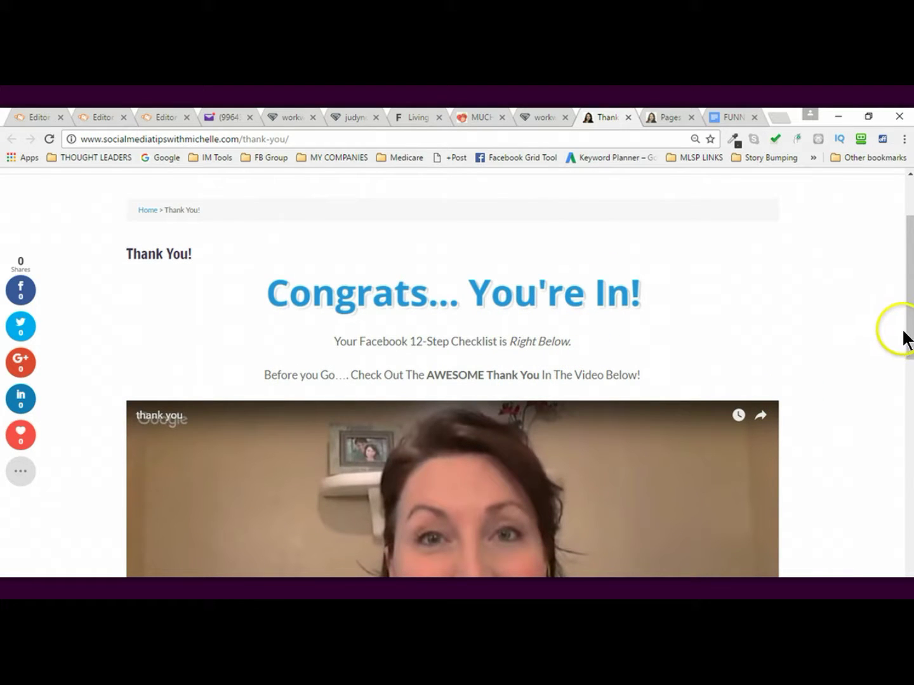
pyautogui.moveTo(908, 340); pyautogui.dragTo(908, 471)
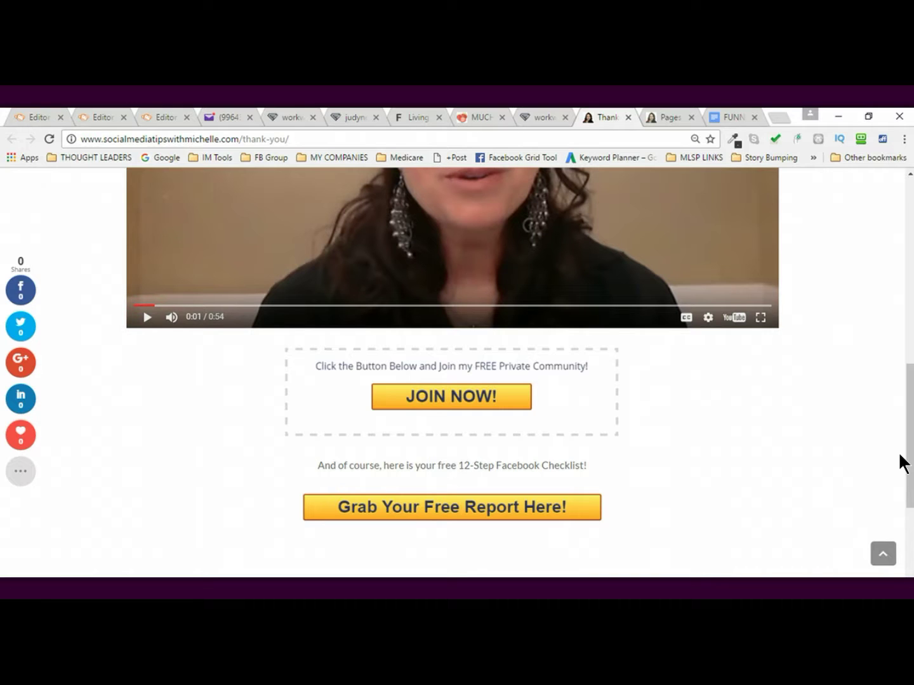
pyautogui.moveTo(907, 462); pyautogui.dragTo(910, 405)
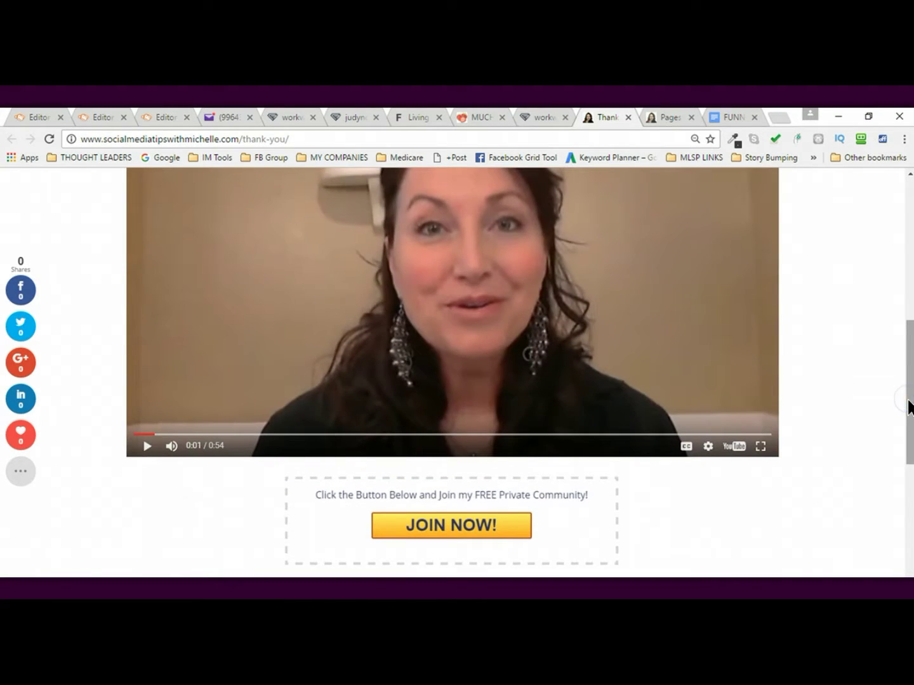
# - Go to the WordPress dashboard and start adding a new page
pyautogui.click(871, 363)
pyautogui.click(57, 207)
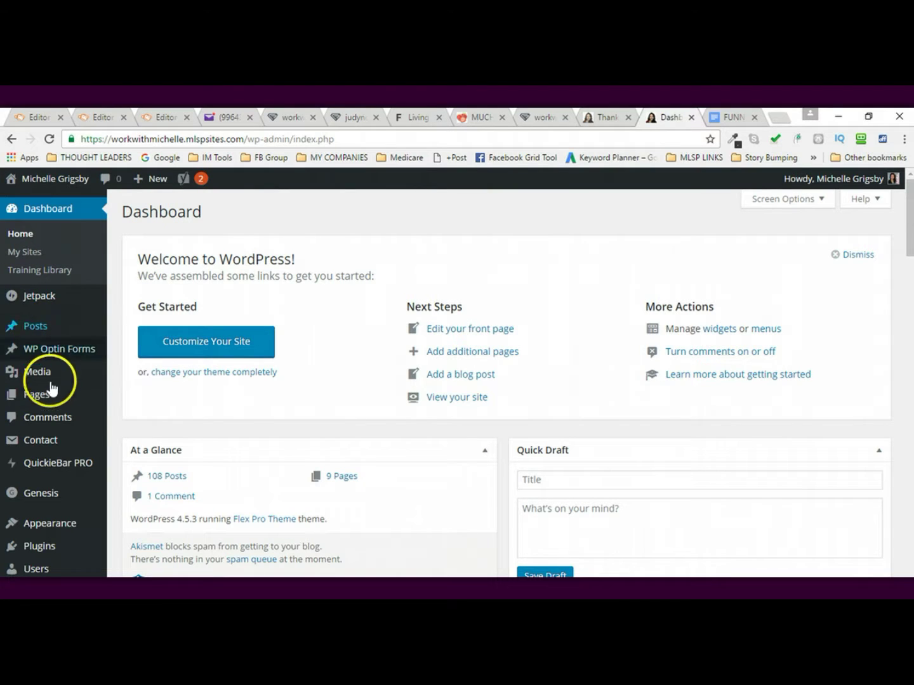
pyautogui.moveTo(48, 389)
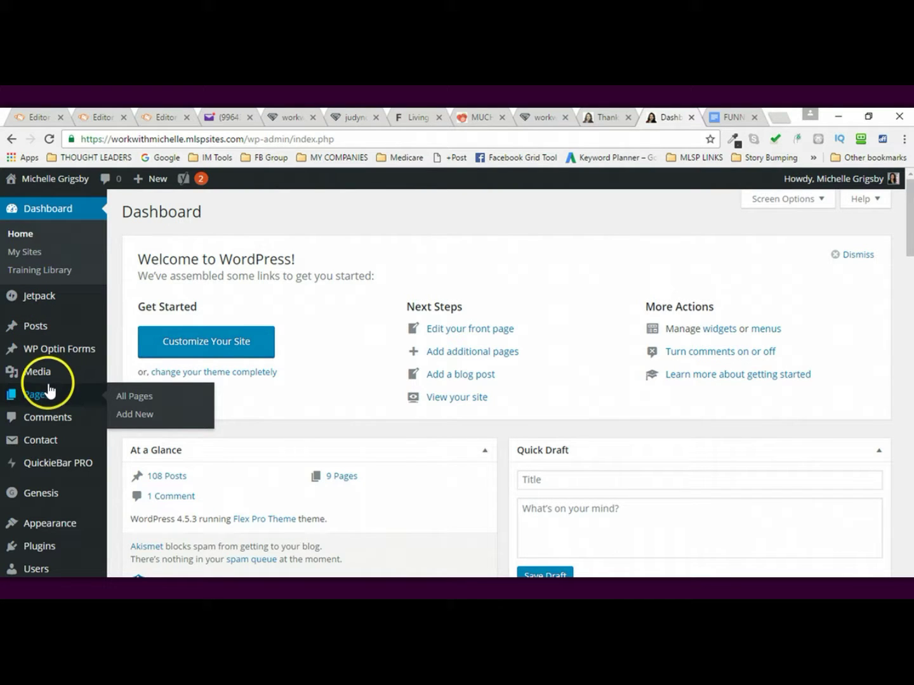
pyautogui.click(134, 416)
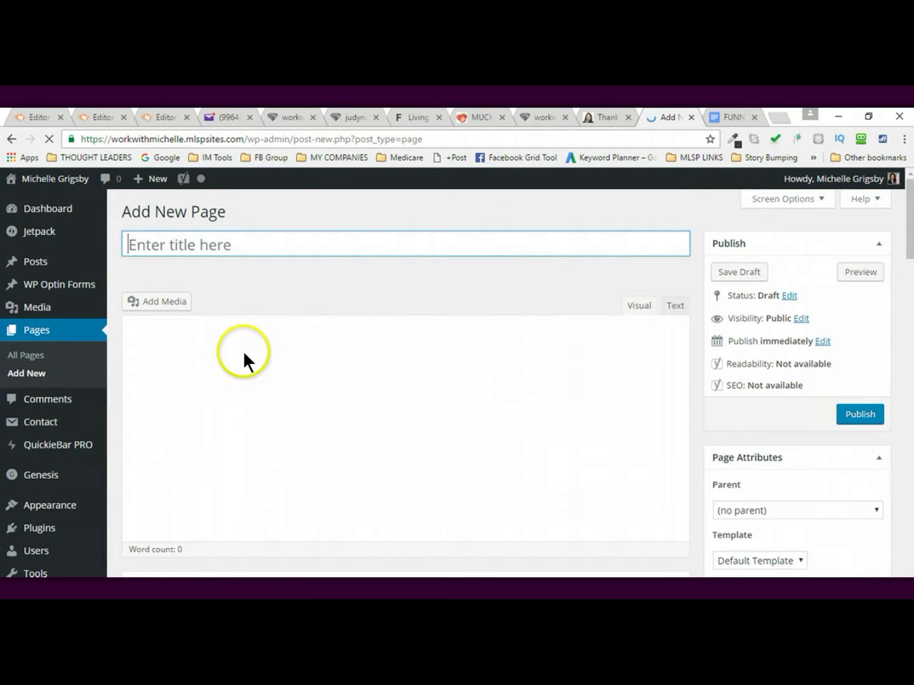
# - Title the new WordPress page "Thank You!"
pyautogui.click(234, 236)
pyautogui.write('THank')
pyautogui.press('BackSpace')
pyautogui.press('BackSpace')
pyautogui.press('BackSpace')
pyautogui.press('BackSpace')
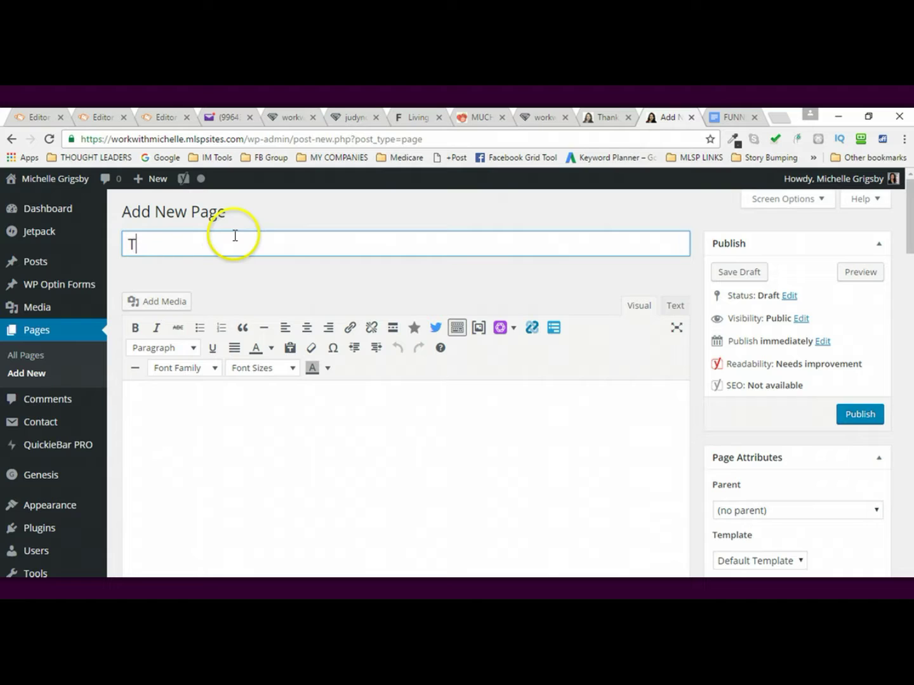
pyautogui.write('ha')
pyautogui.click(236, 236)
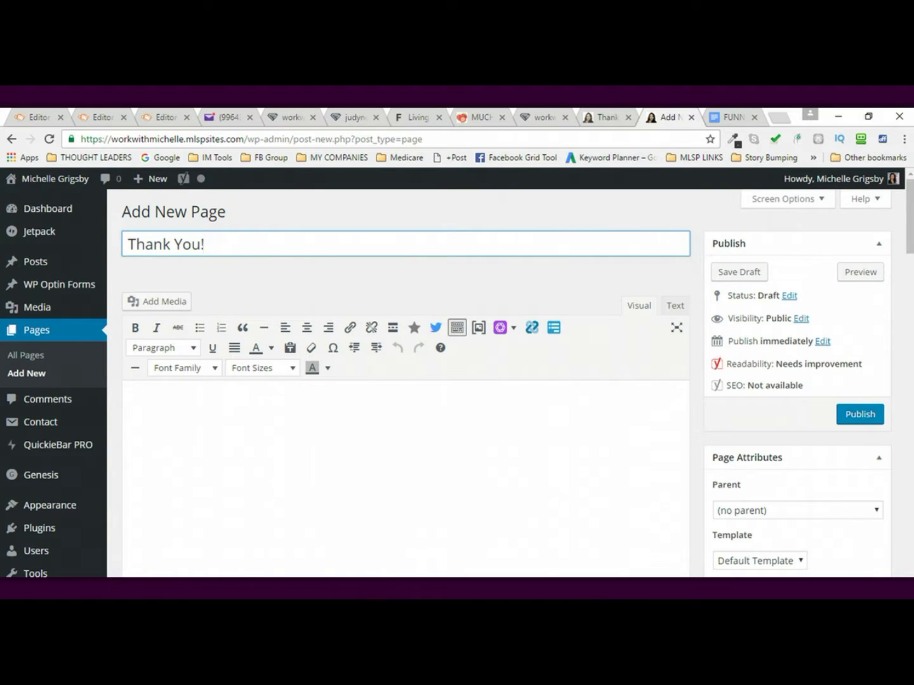
# - Check the new page's layout settings, and examine the layout of the "Living A Toxic Free Life Thank You" page for comparison
pyautogui.moveTo(911, 191); pyautogui.dragTo(912, 220)
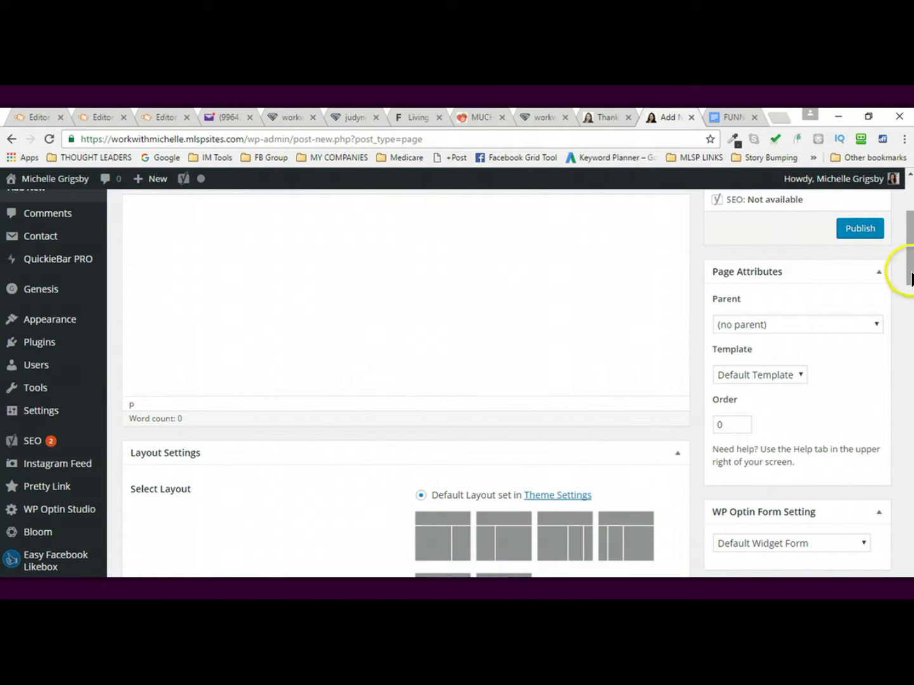
pyautogui.click(767, 237)
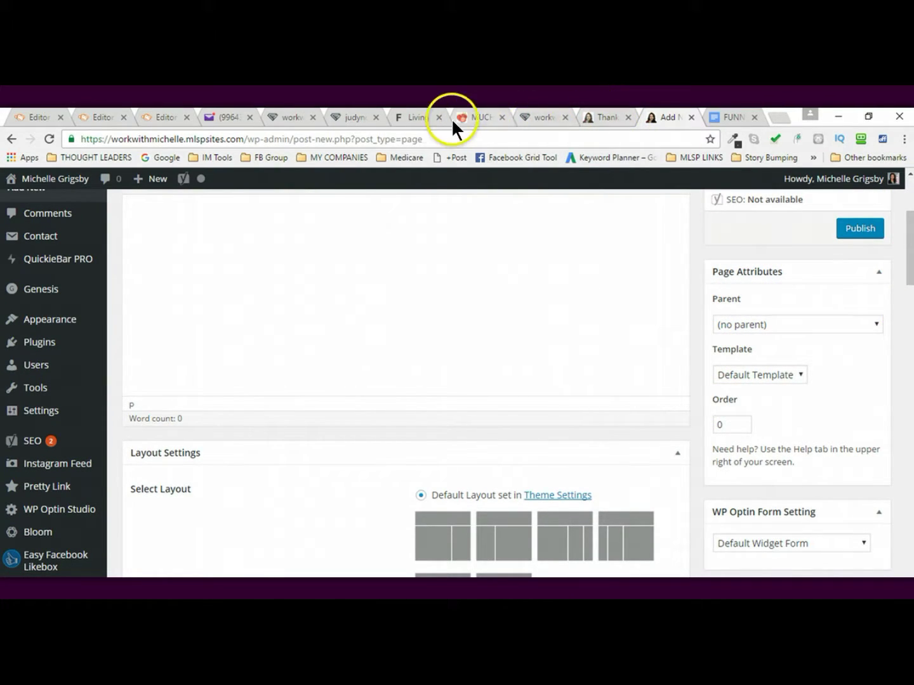
pyautogui.click(408, 117)
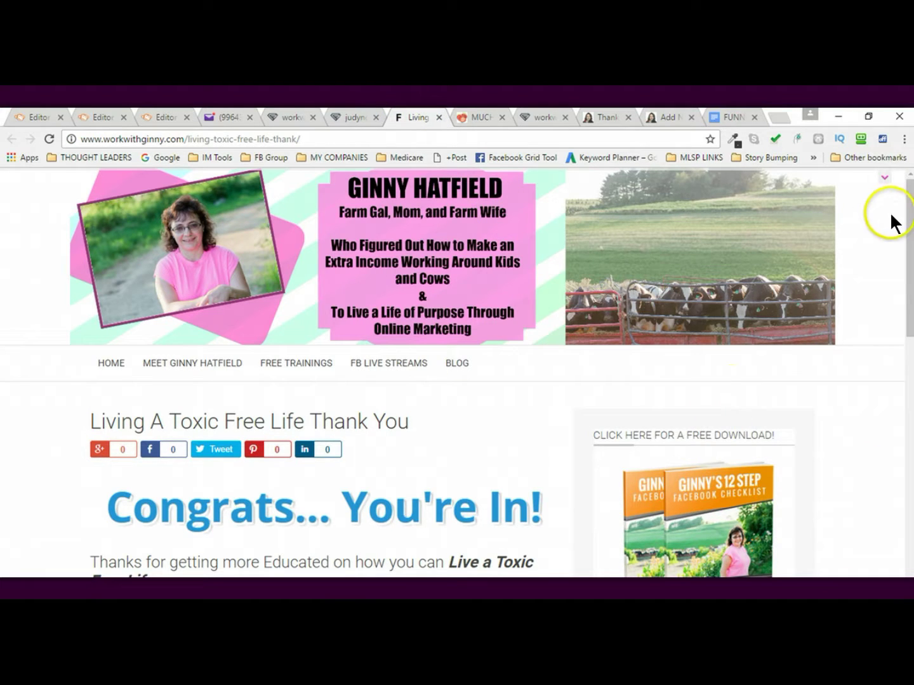
pyautogui.scroll(-3, 911, 219)
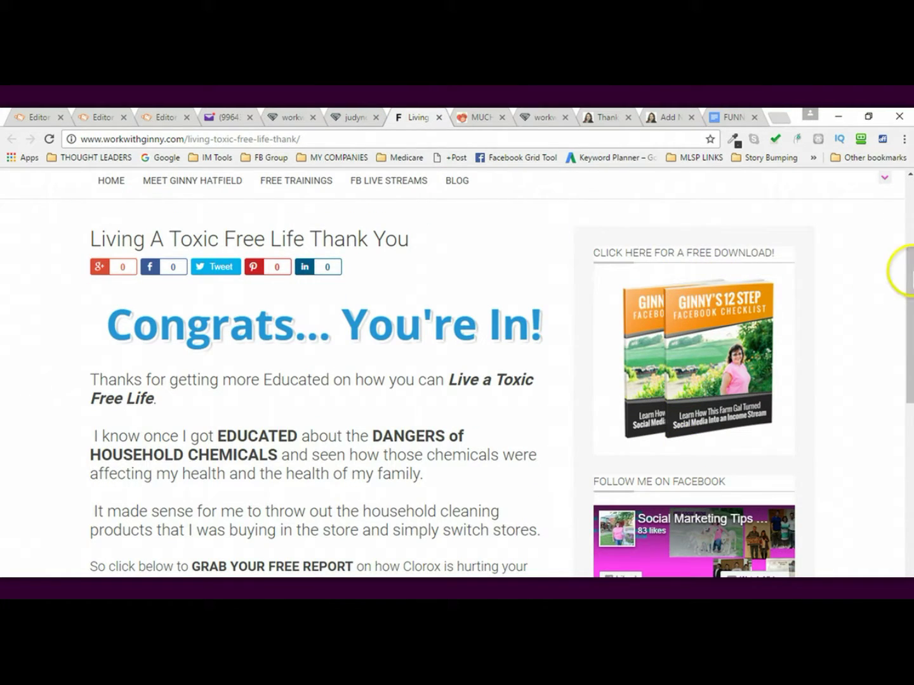
pyautogui.moveTo(911, 273); pyautogui.dragTo(909, 233)
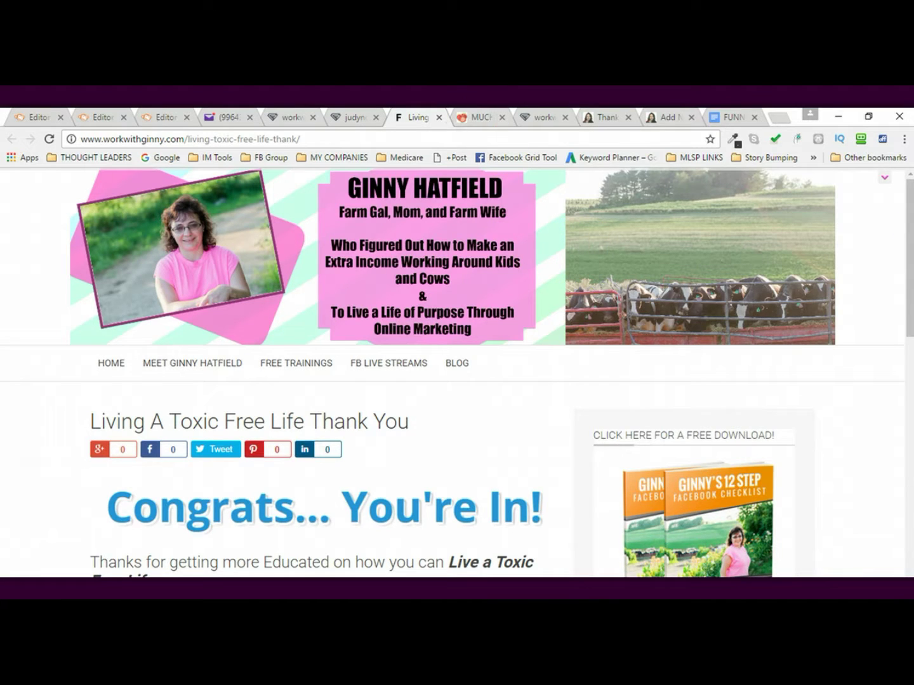
# - Examine the layout of the "MUCHISIMAS GRACIAS!" page from header to footer and return to the new WordPress page
pyautogui.click(478, 118)
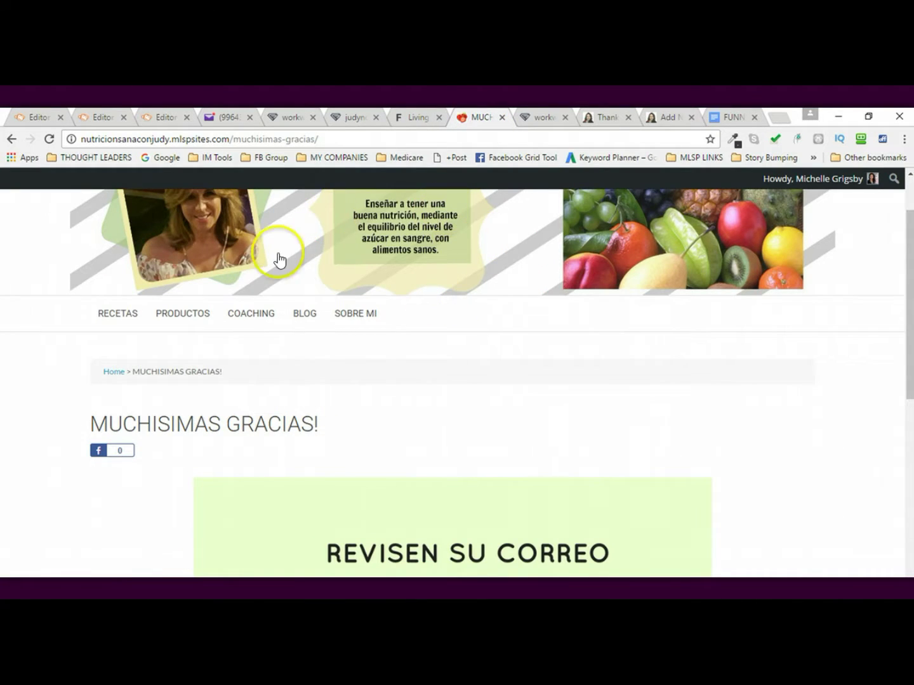
pyautogui.moveTo(910, 320); pyautogui.dragTo(910, 287)
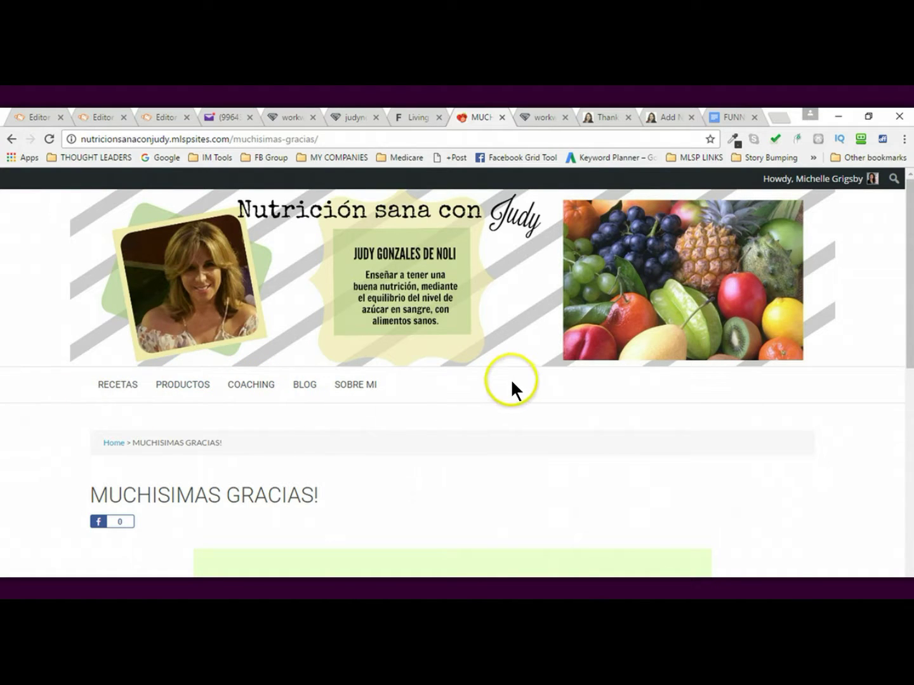
pyautogui.moveTo(911, 269); pyautogui.dragTo(911, 486)
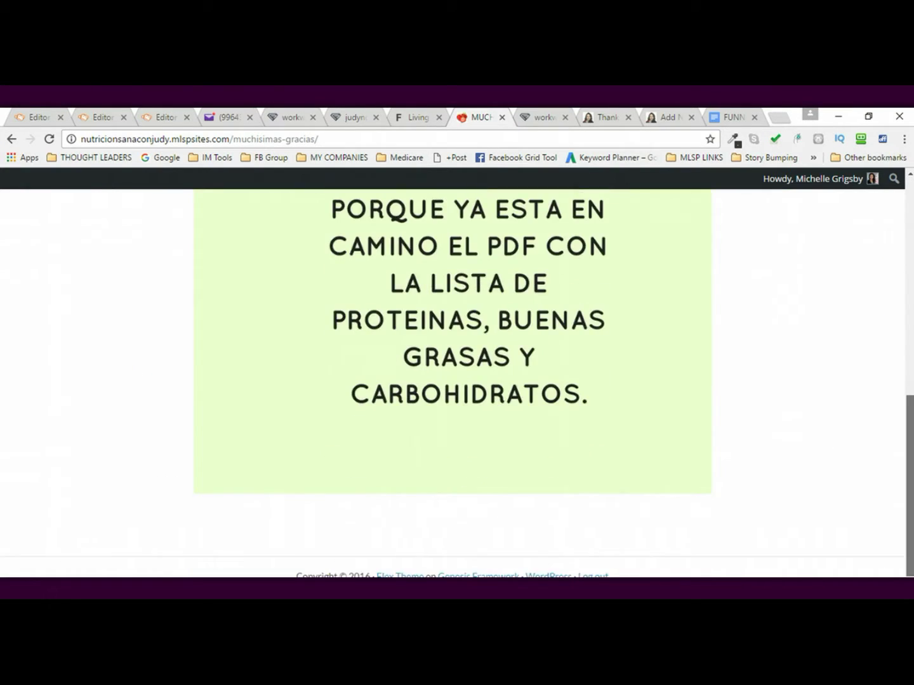
pyautogui.scroll(5, 662, 191)
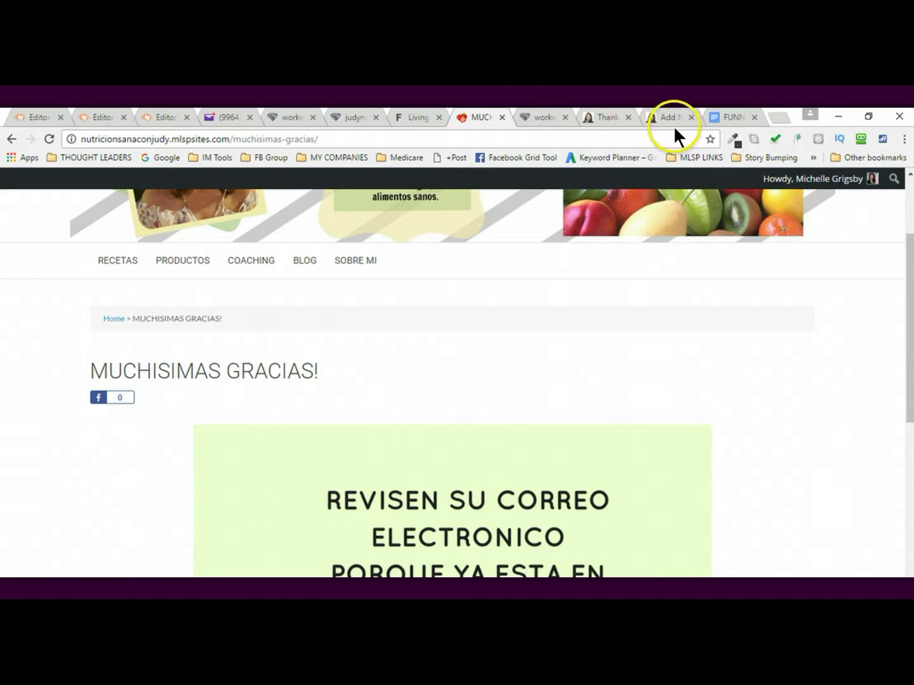
pyautogui.click(663, 116)
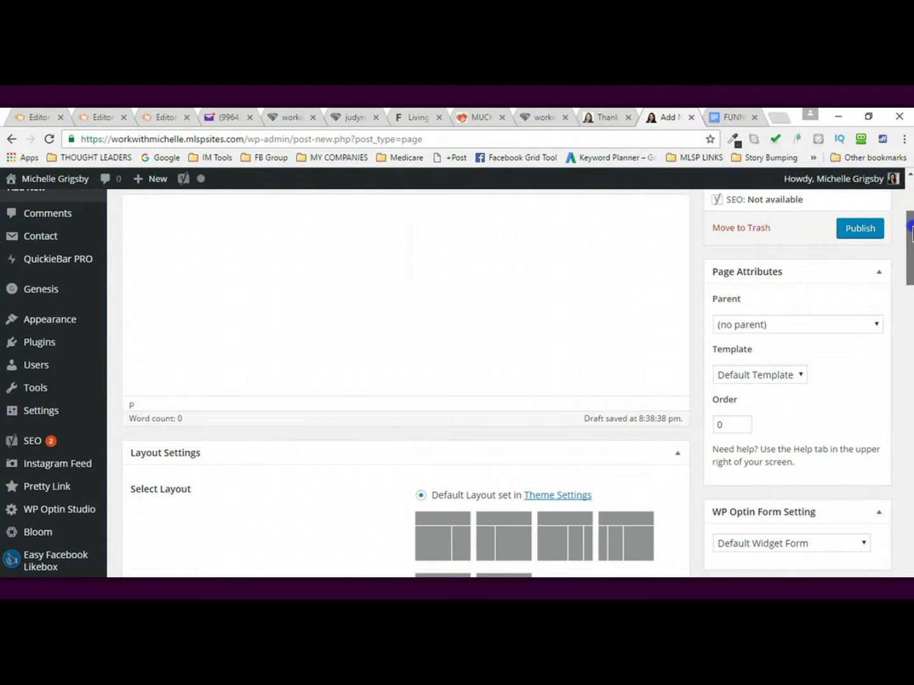
# - Set the page layout to full-width content without sidebars, and look through the available page templates
pyautogui.scroll(-2, 912, 232)
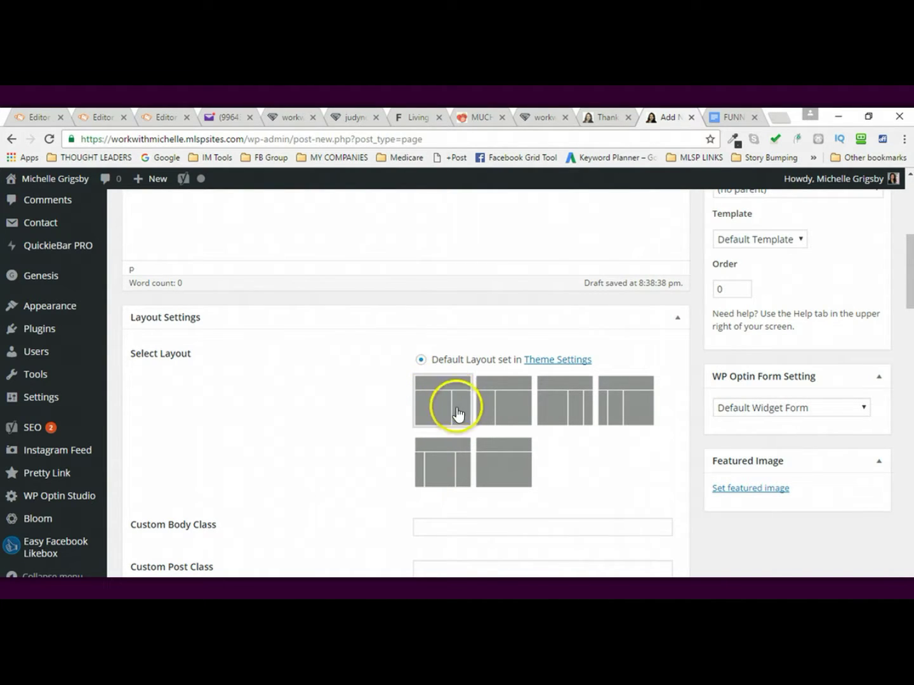
pyautogui.click(497, 471)
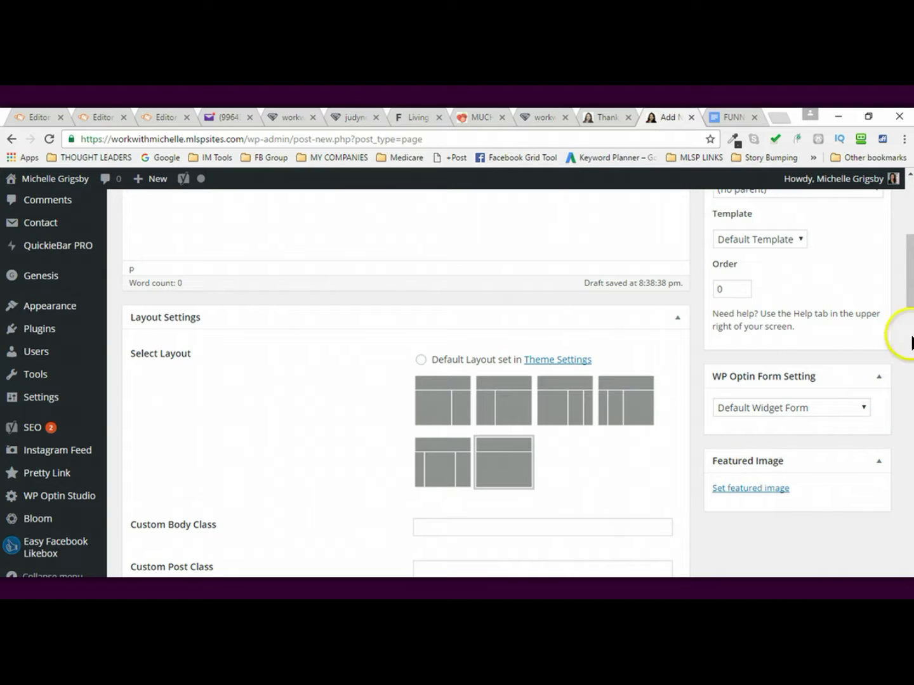
pyautogui.scroll(2, 910, 316)
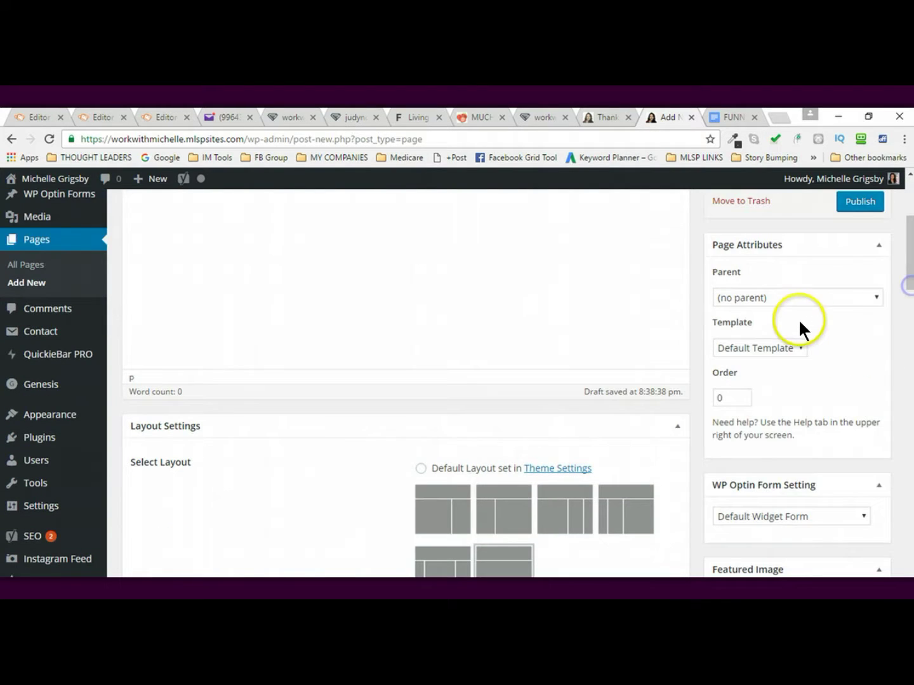
pyautogui.click(791, 350)
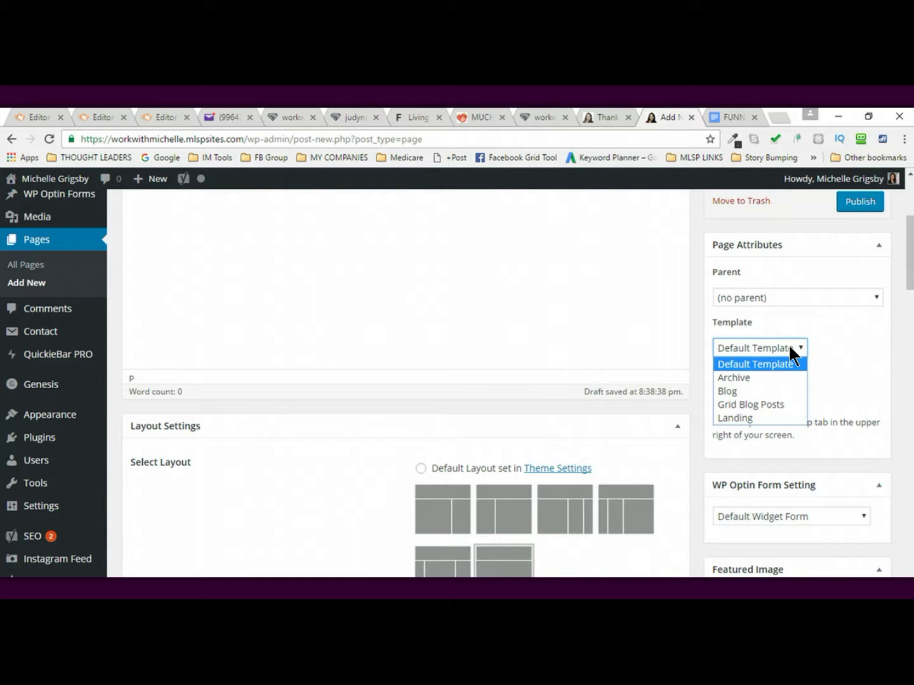
pyautogui.click(837, 346)
pyautogui.scroll(4, 911, 266)
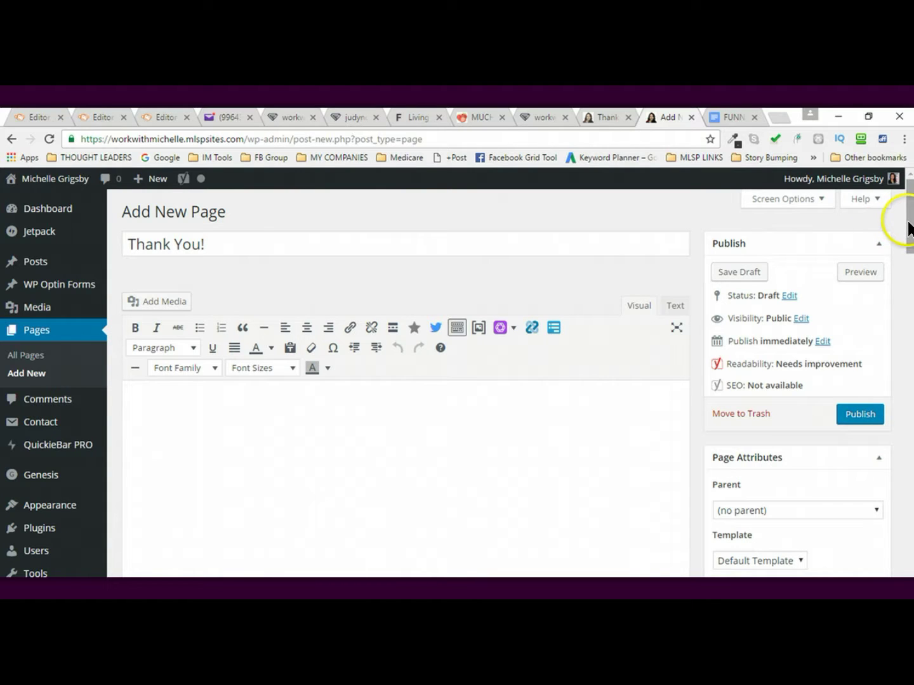
# - Preview the empty "Thank You!" page, check its layout from header to footer, and return to the editor
pyautogui.moveTo(909, 222); pyautogui.dragTo(912, 241)
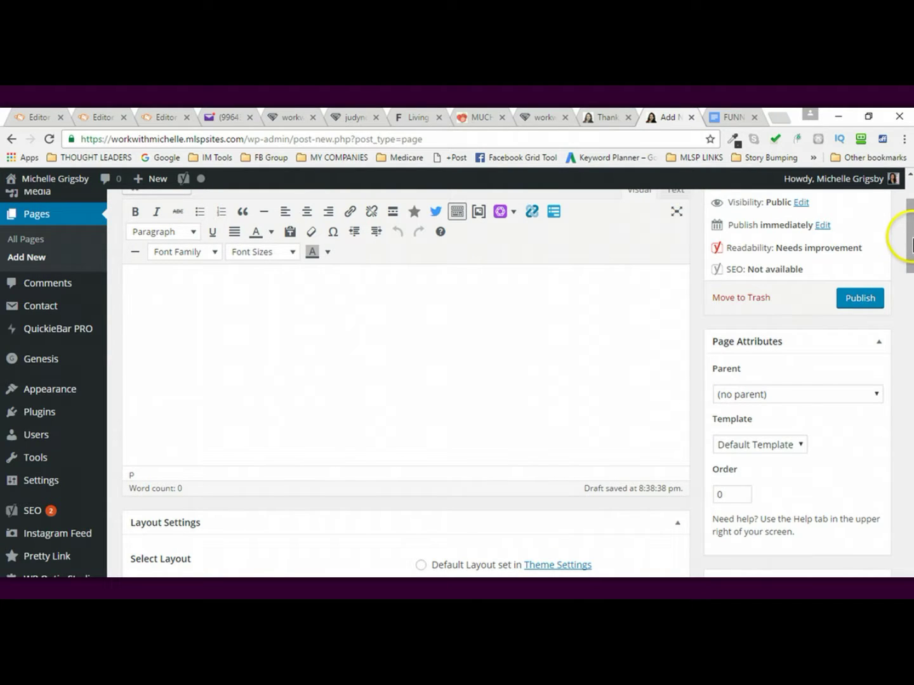
pyautogui.moveTo(912, 244); pyautogui.dragTo(912, 225)
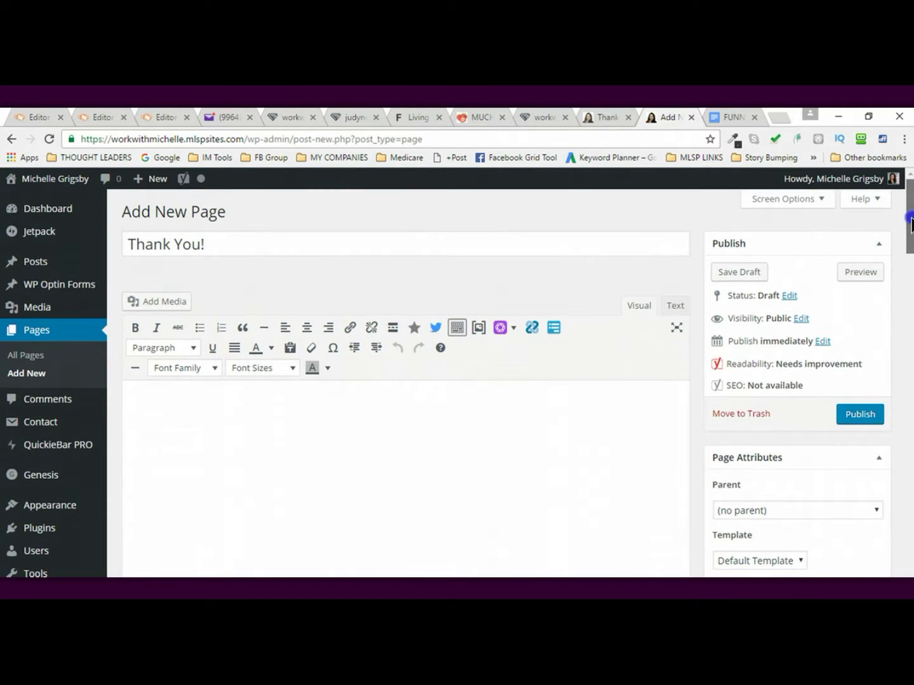
pyautogui.click(854, 272)
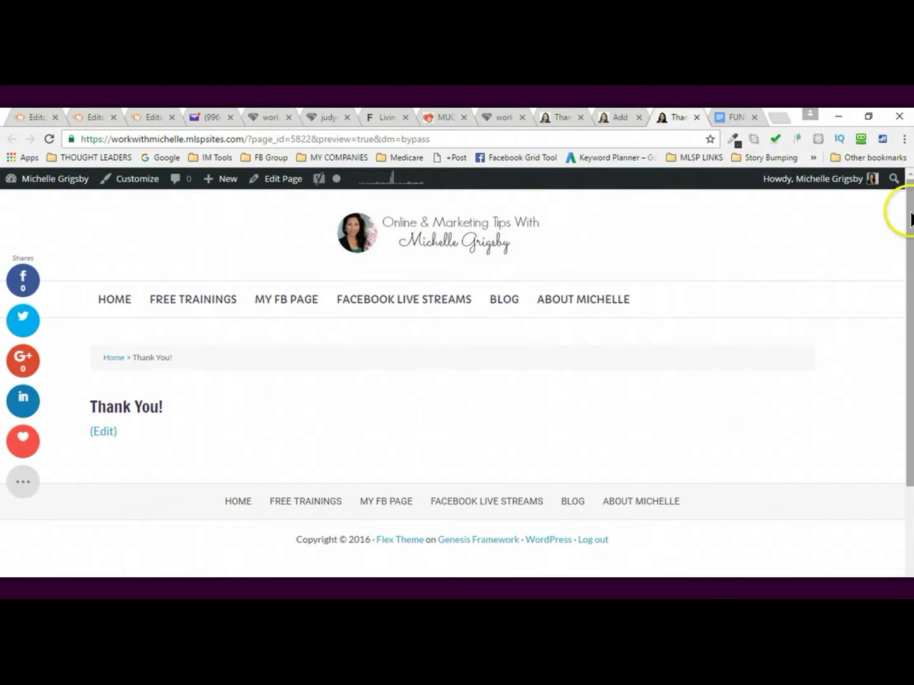
pyautogui.moveTo(910, 217); pyautogui.dragTo(911, 250)
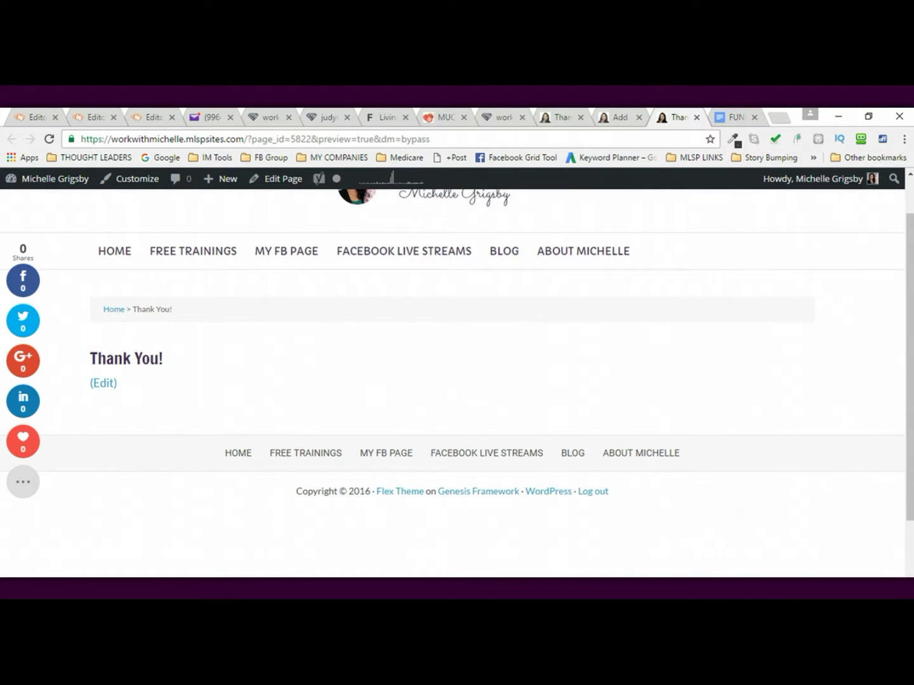
pyautogui.click(622, 114)
# - Copy the prepared text in Notepad from "Hey, THANKS for requesting this training!" through "(pic on like my fb page)" into the WordPress page body
pyautogui.click(203, 404)
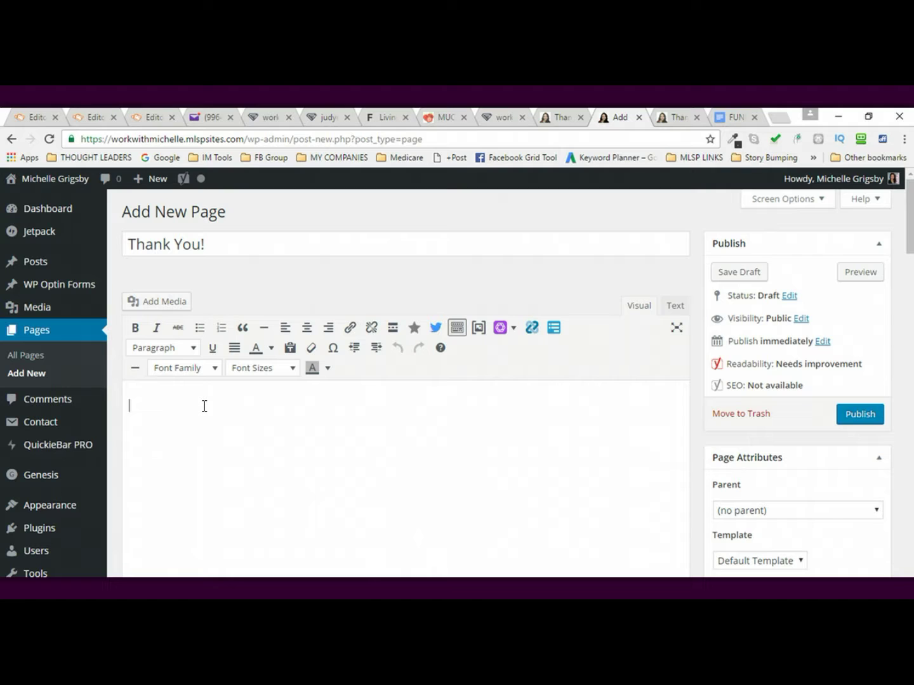
pyautogui.hotkey('alt', 'Tab')
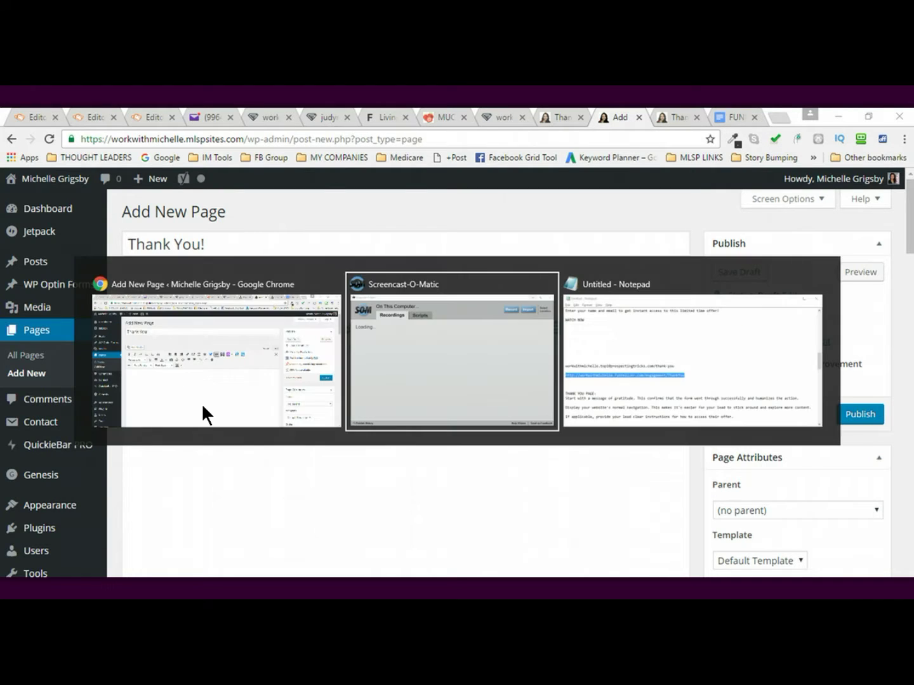
pyautogui.hotkey('alt', 'Tab')
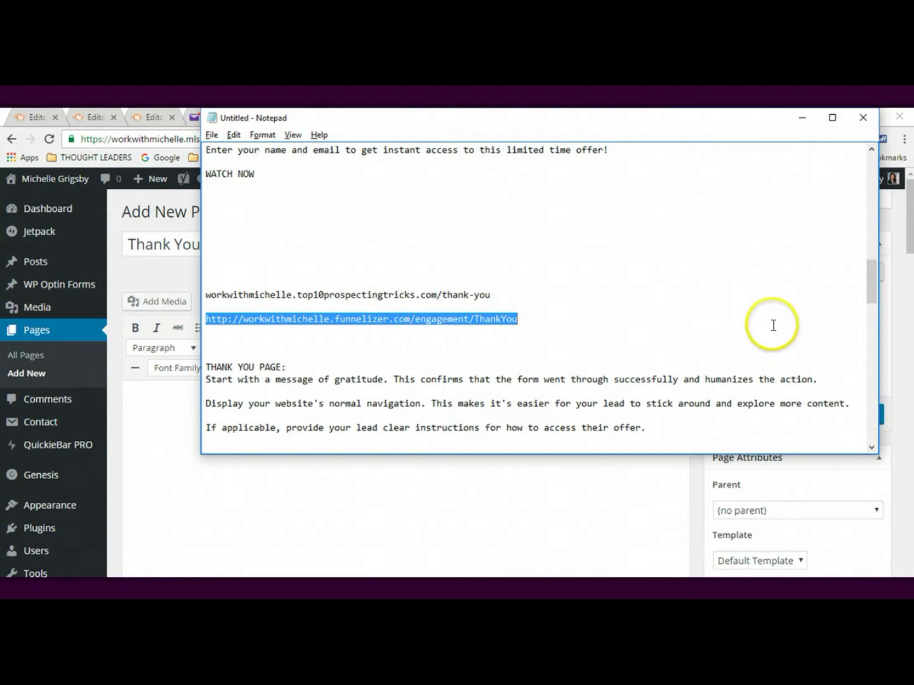
pyautogui.moveTo(870, 271); pyautogui.dragTo(877, 331)
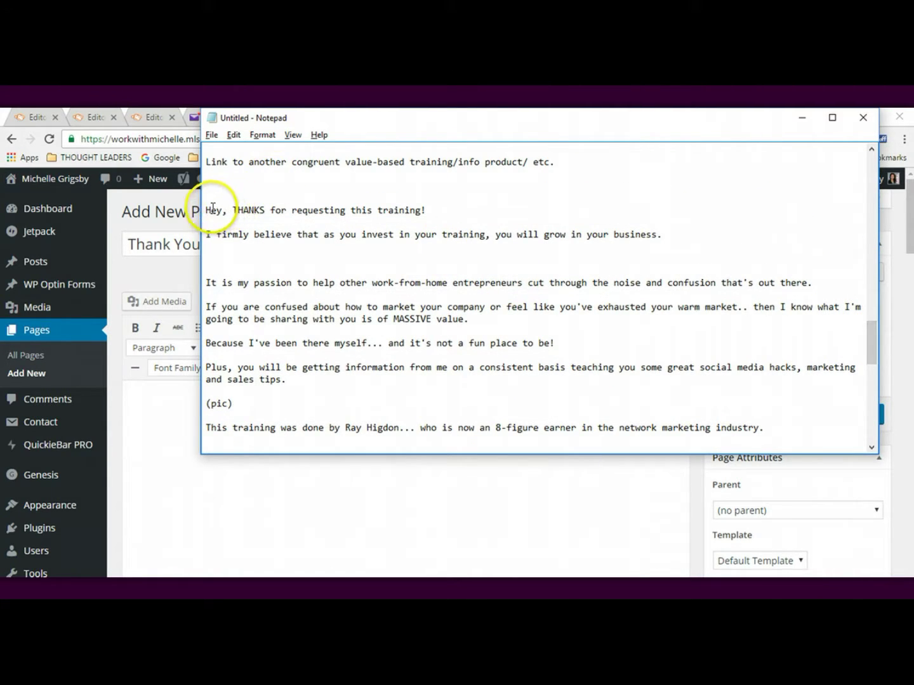
pyautogui.moveTo(206, 209); pyautogui.dragTo(511, 419)
pyautogui.hotkey('ctrl', 'c')
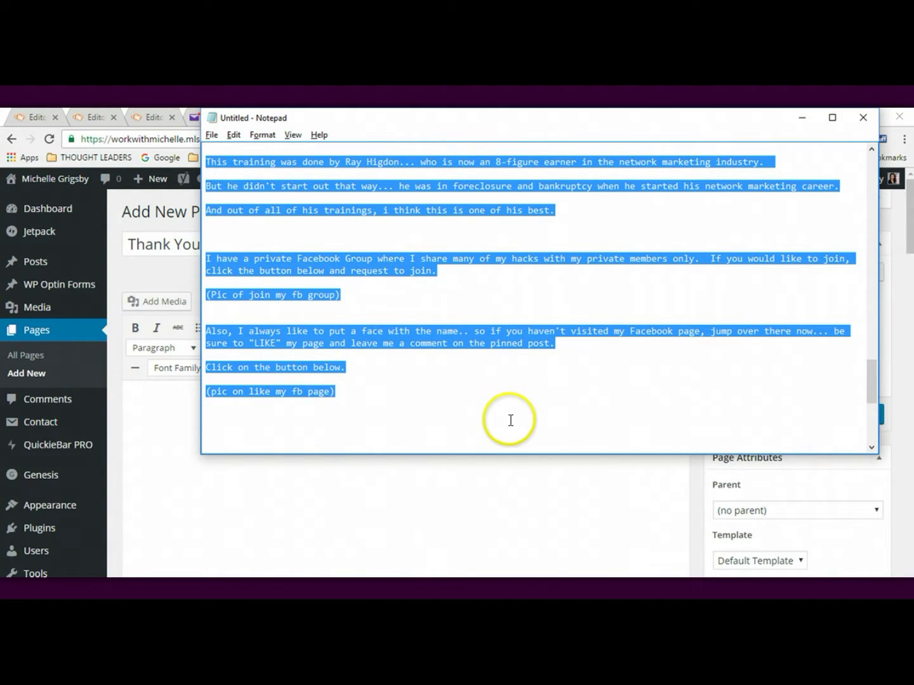
pyautogui.click(160, 394)
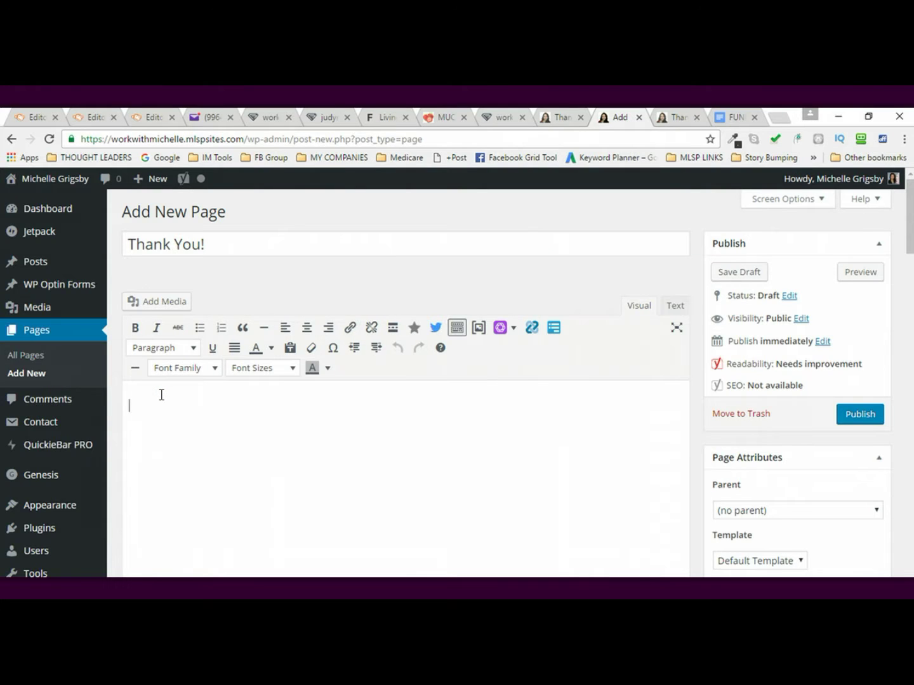
pyautogui.hotkey('ctrl', 'v')
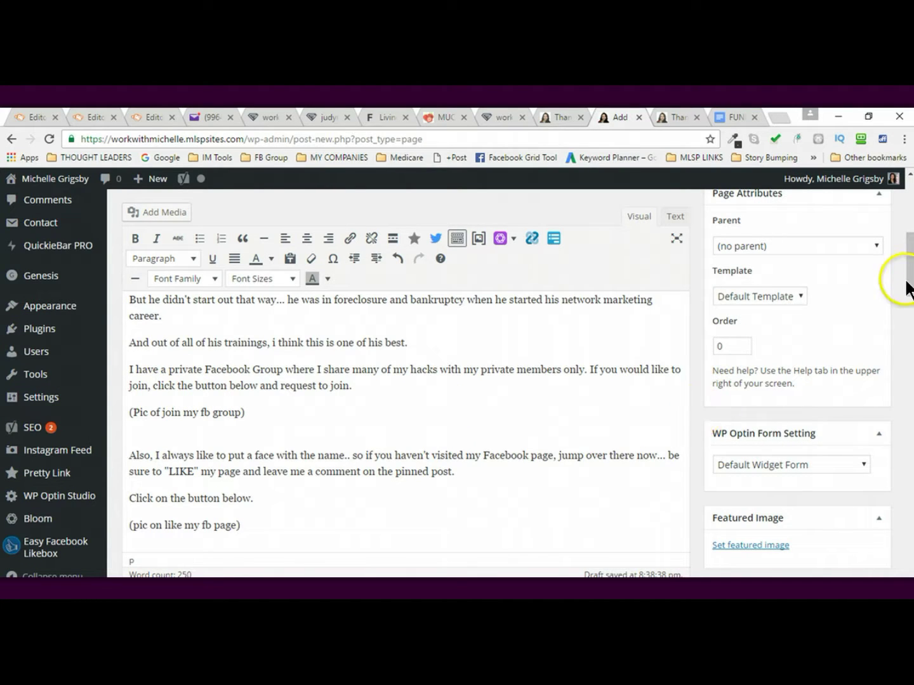
# - Preview the page with the inserted text, read through its paragraphs, and return to the editor
pyautogui.moveTo(909, 288); pyautogui.dragTo(867, 238)
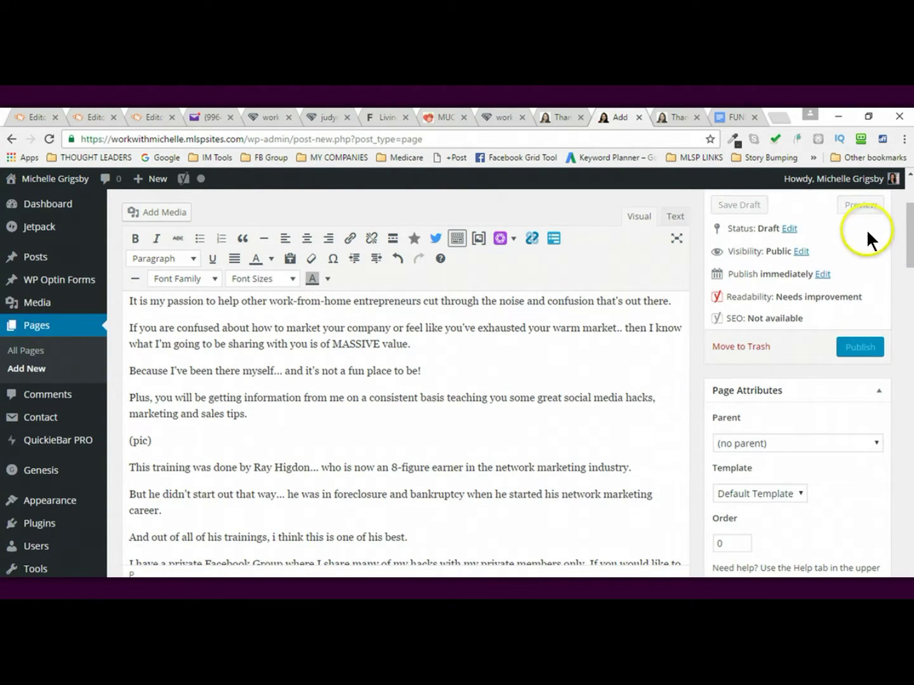
pyautogui.click(855, 204)
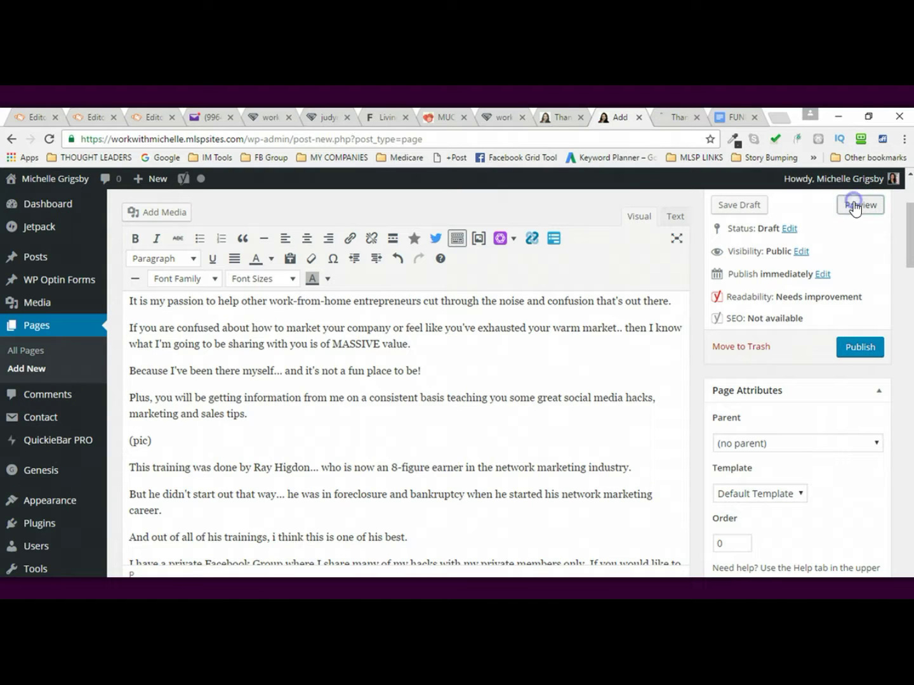
pyautogui.click(657, 120)
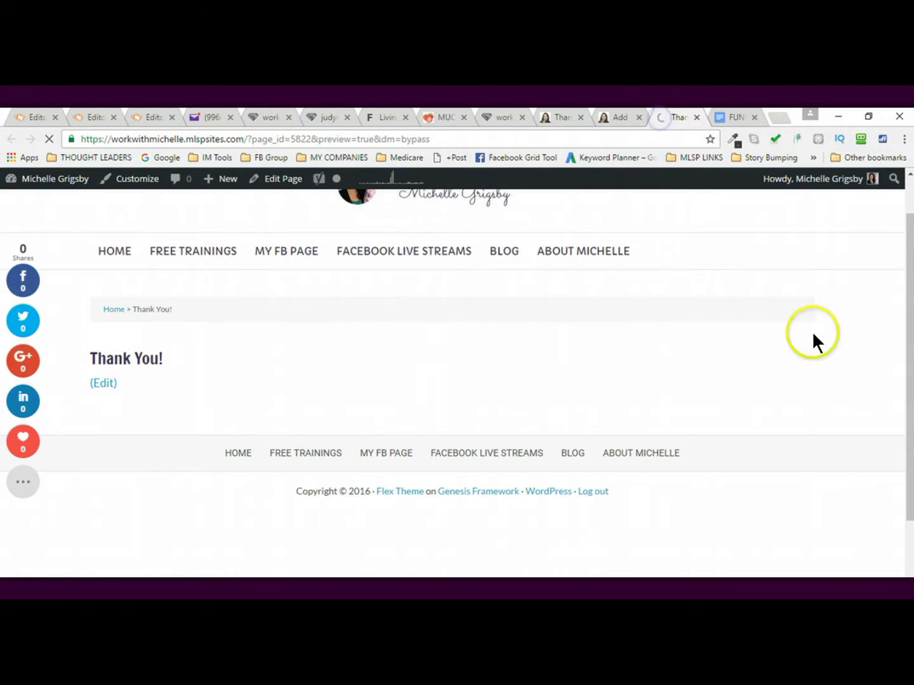
pyautogui.moveTo(911, 293); pyautogui.dragTo(911, 359)
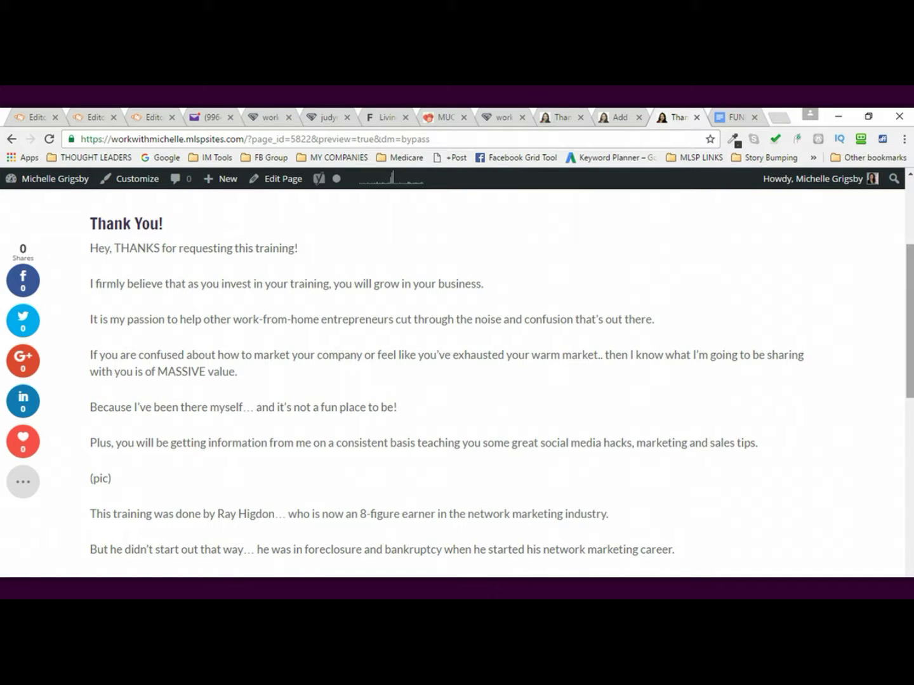
pyautogui.click(619, 117)
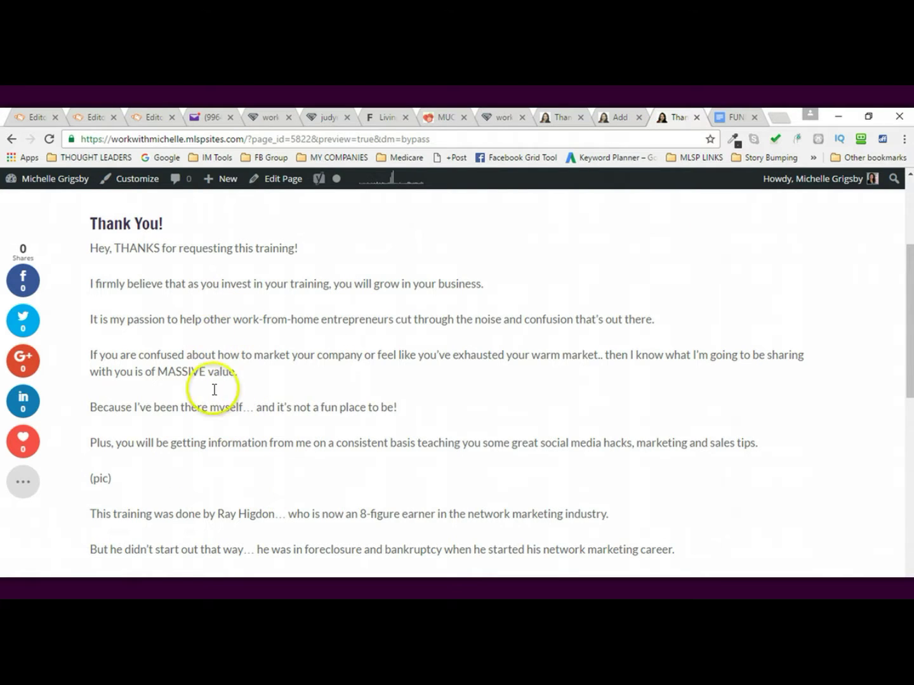
pyautogui.click(613, 119)
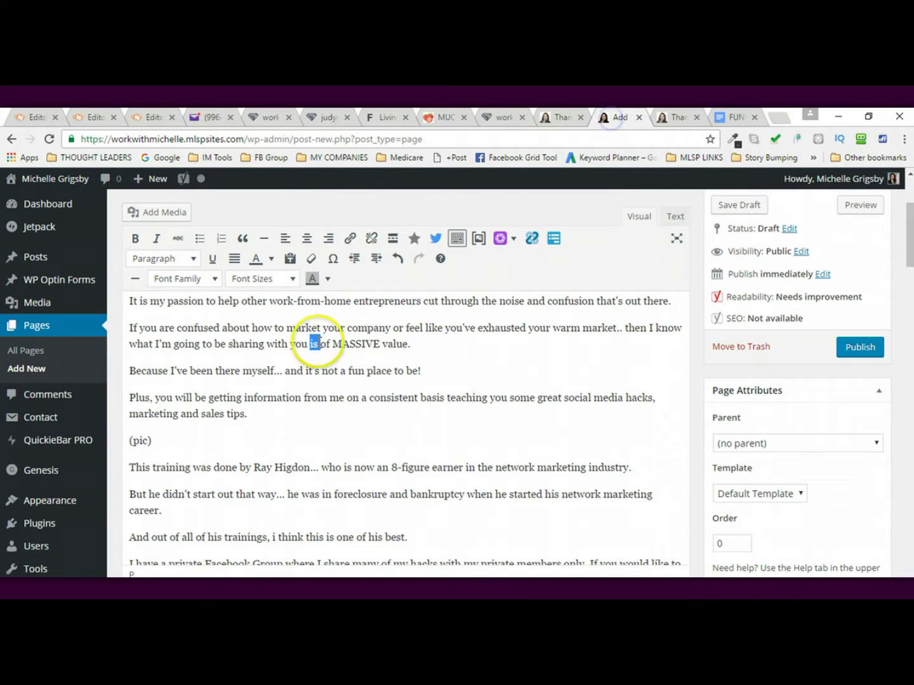
# - Bold the paragraph starting "It is my passion to help" and the text after "Plus," in the paragraph about social media hacks
pyautogui.moveTo(909, 249); pyautogui.dragTo(910, 237)
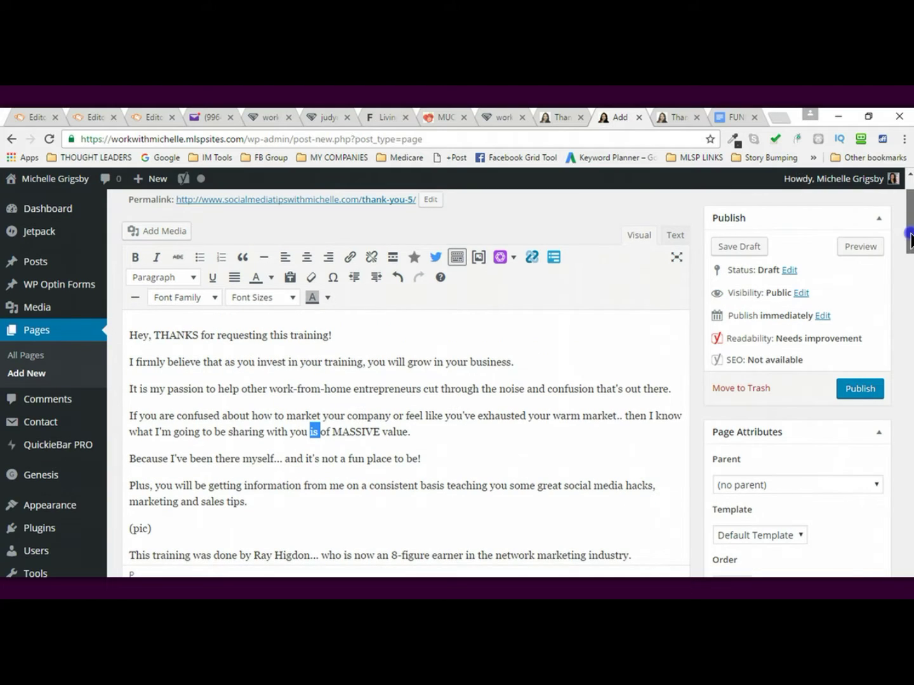
pyautogui.click(130, 389)
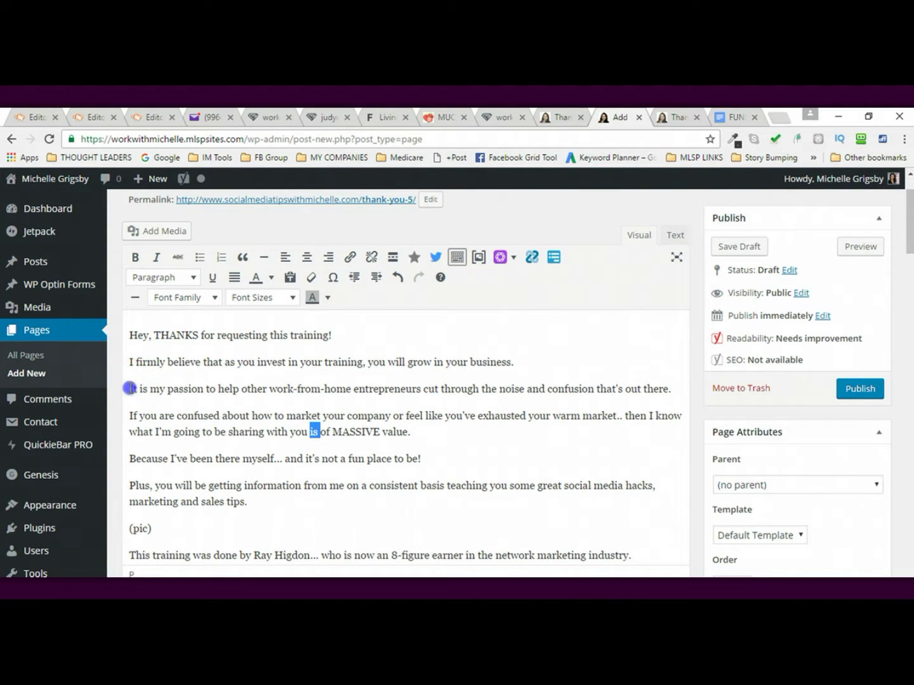
pyautogui.moveTo(129, 389); pyautogui.dragTo(680, 374)
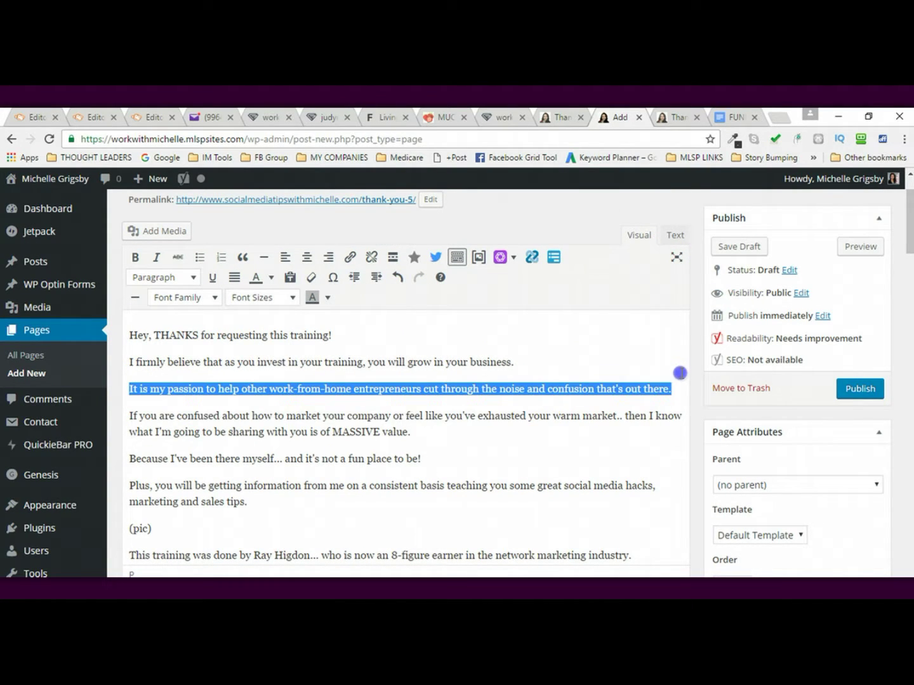
pyautogui.hotkey('ctrl', 'b')
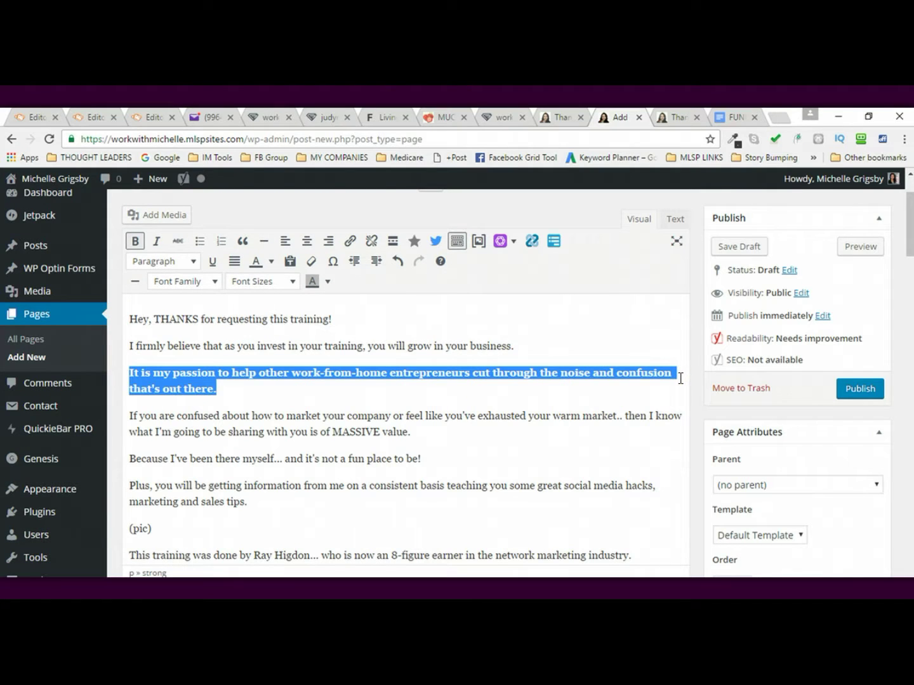
pyautogui.click(477, 416)
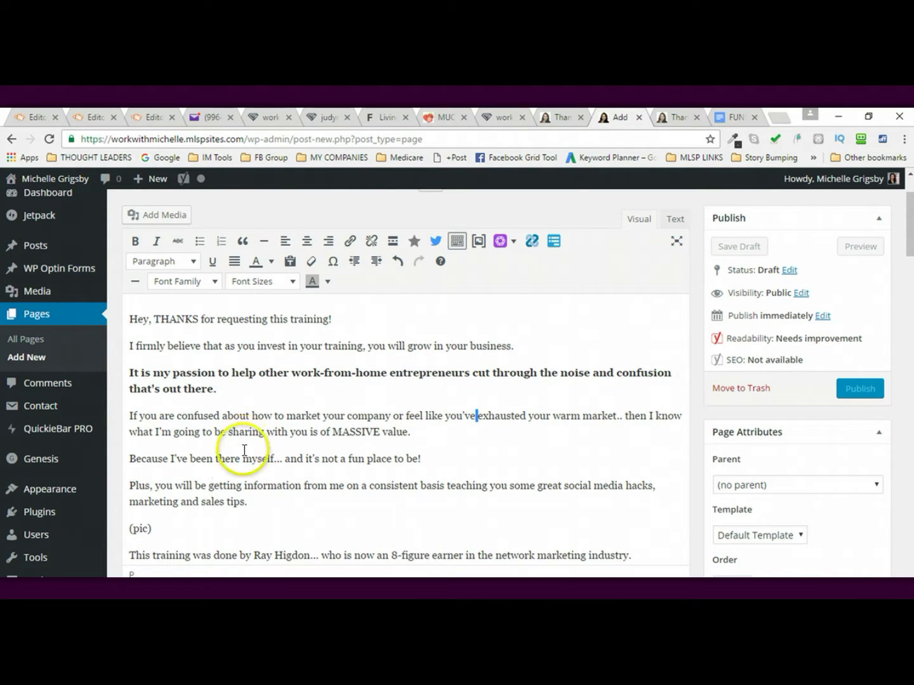
pyautogui.moveTo(155, 486); pyautogui.dragTo(282, 501)
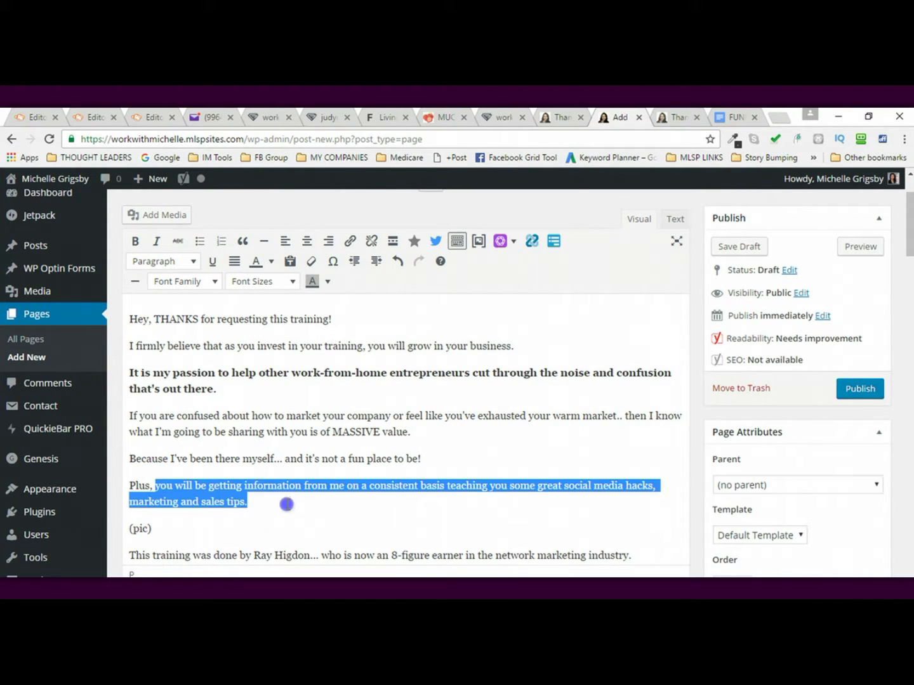
pyautogui.hotkey('ctrl', 'b')
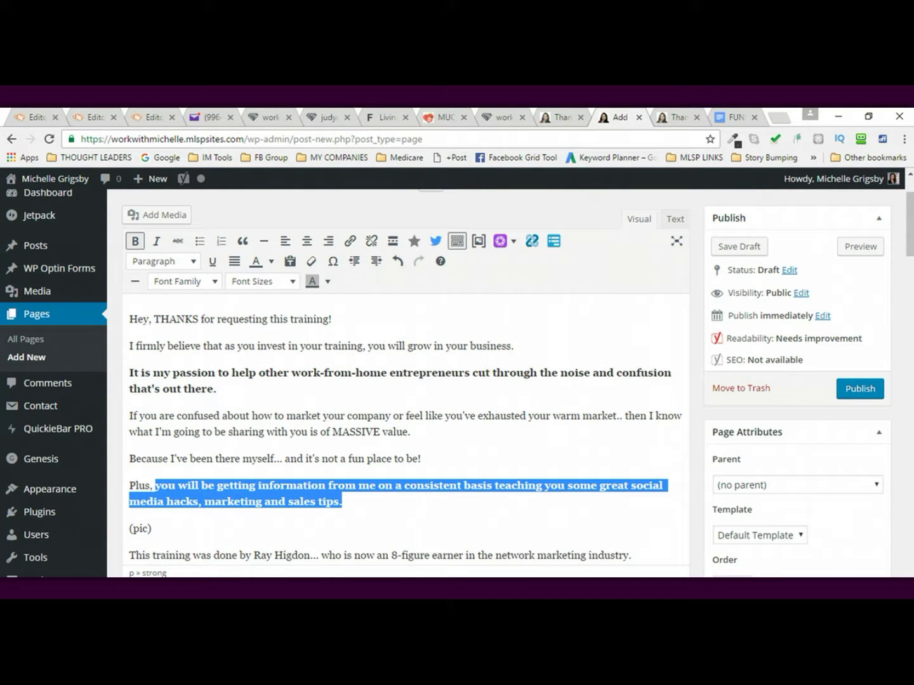
# - Preview the page to check the bold passages in the text, and return to the editor
pyautogui.click(859, 246)
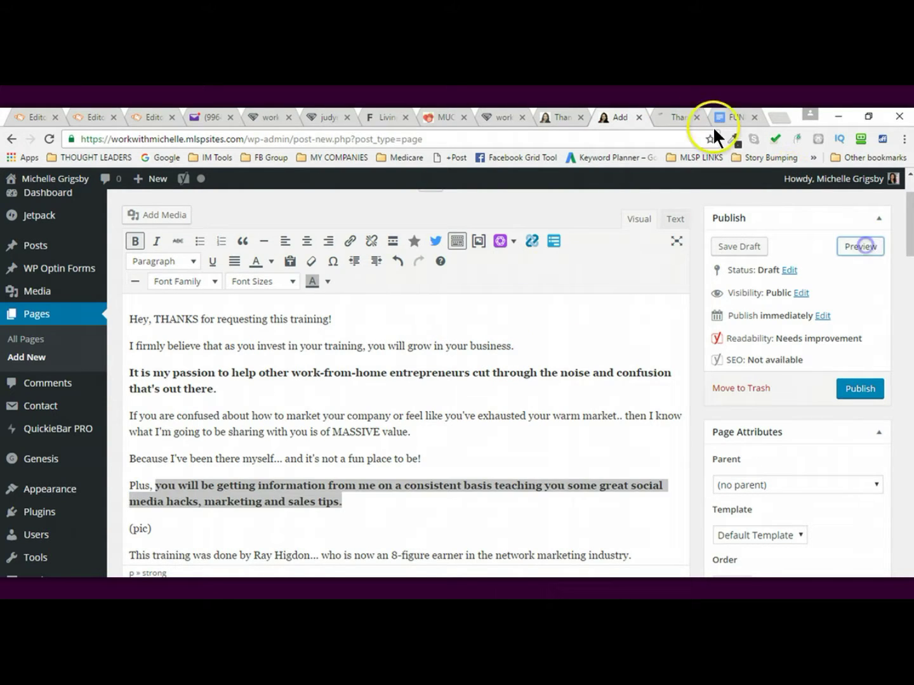
pyautogui.click(668, 107)
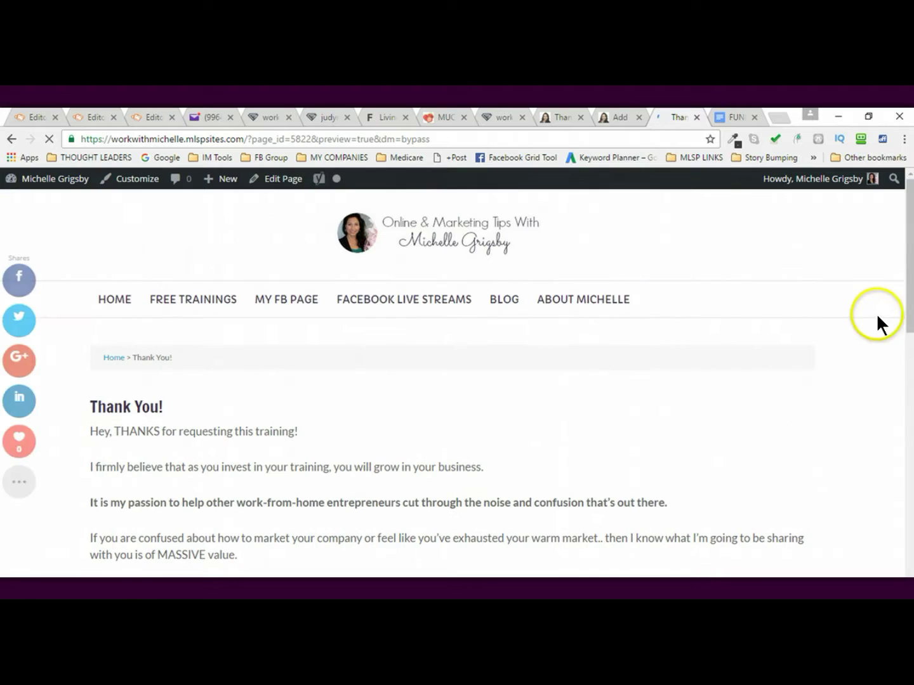
pyautogui.scroll(-3, 904, 276)
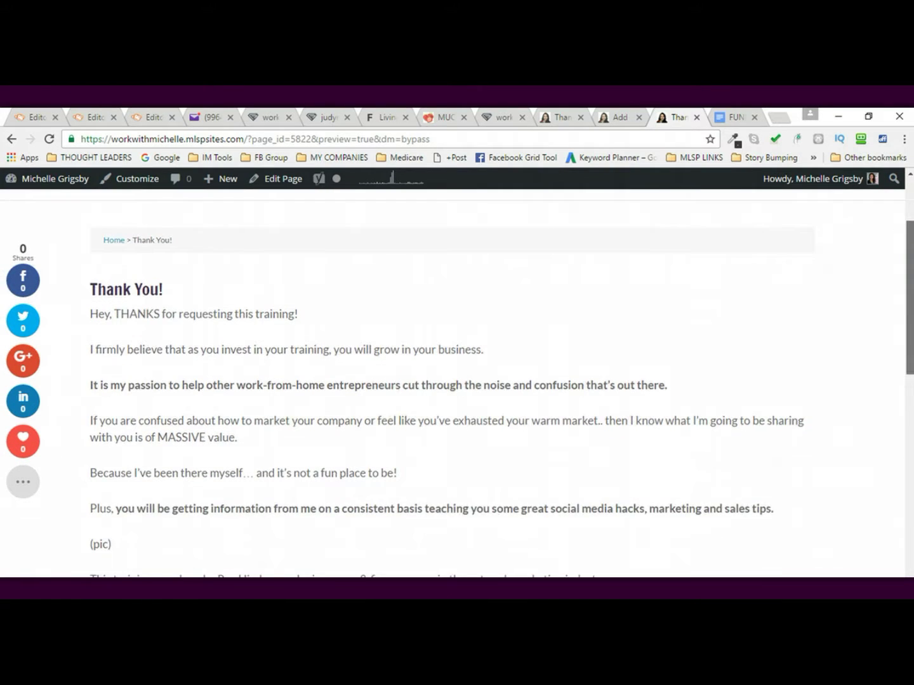
pyautogui.scroll(-2, 551, 369)
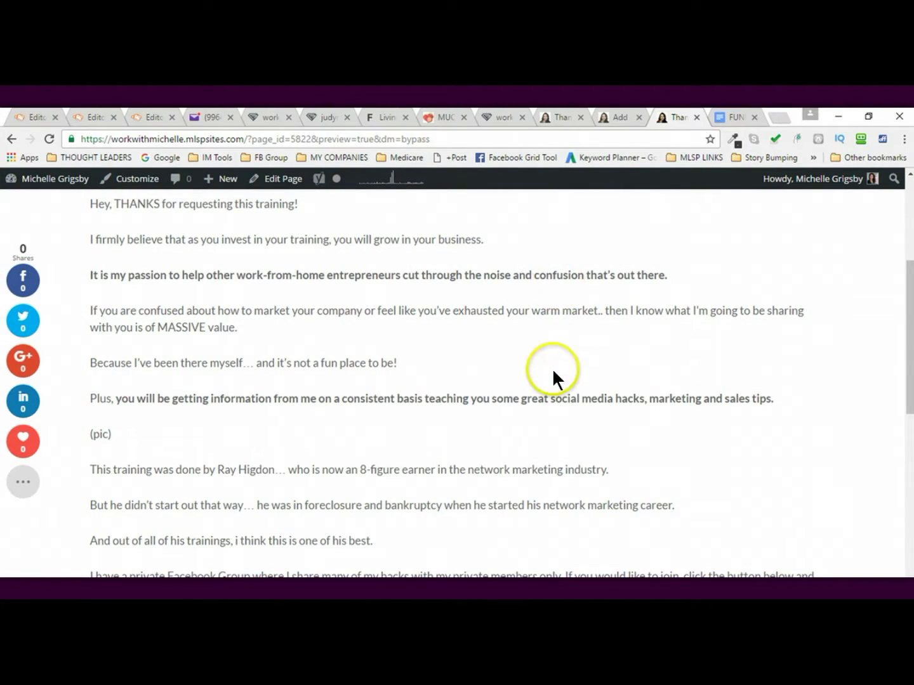
pyautogui.click(618, 116)
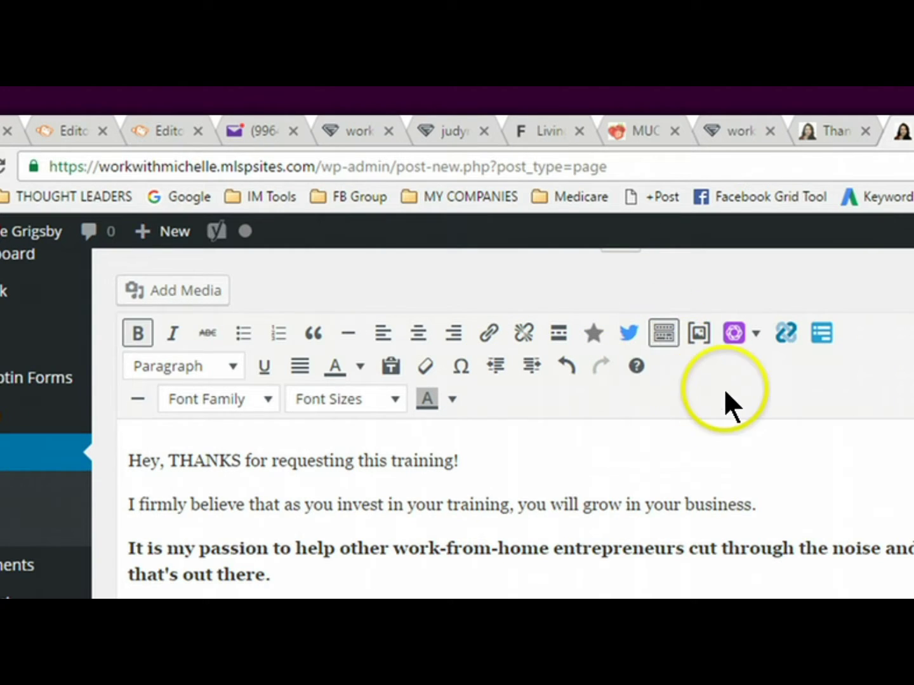
# - Hide the editor's additional formatting rows and show them again
pyautogui.click(664, 343)
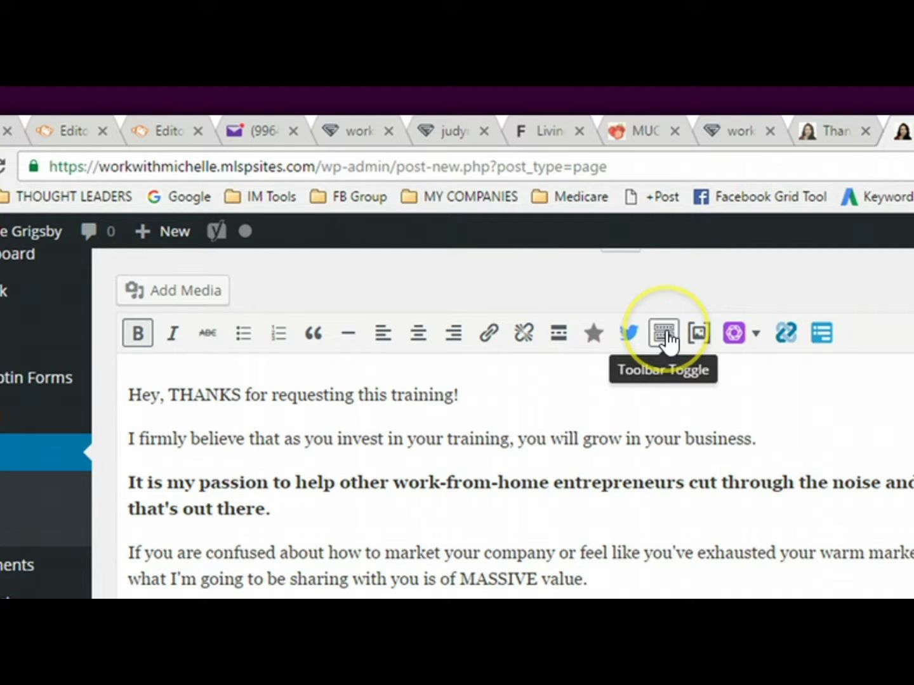
pyautogui.click(666, 339)
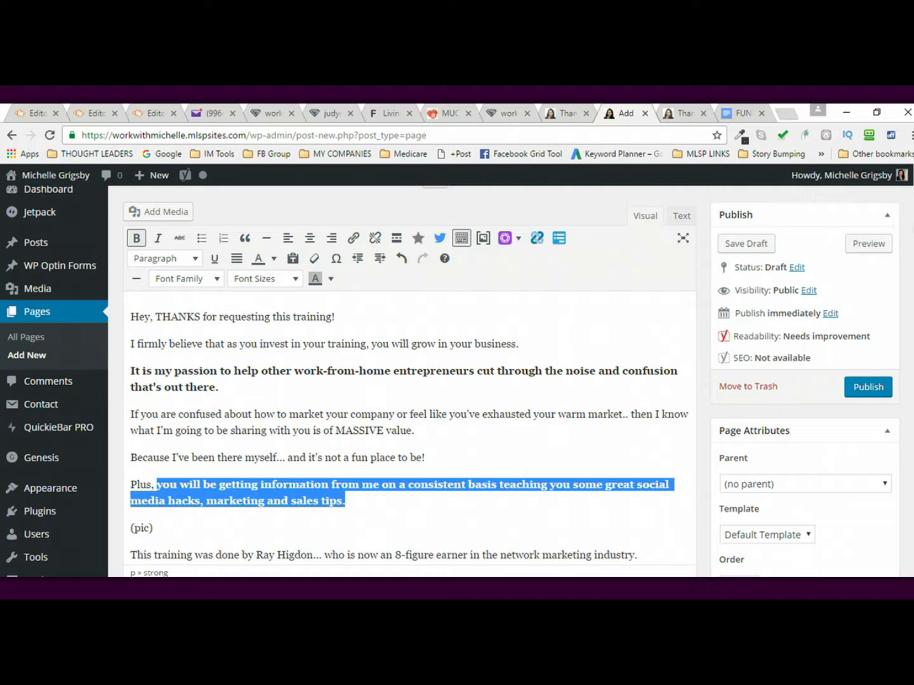
# - Select the "(pic)" placeholder below the social media hacks paragraph and upload "thank you page 2.jpg" from the Pictures folder
pyautogui.scroll(-3, 457, 444)
pyautogui.scroll(1, 457, 444)
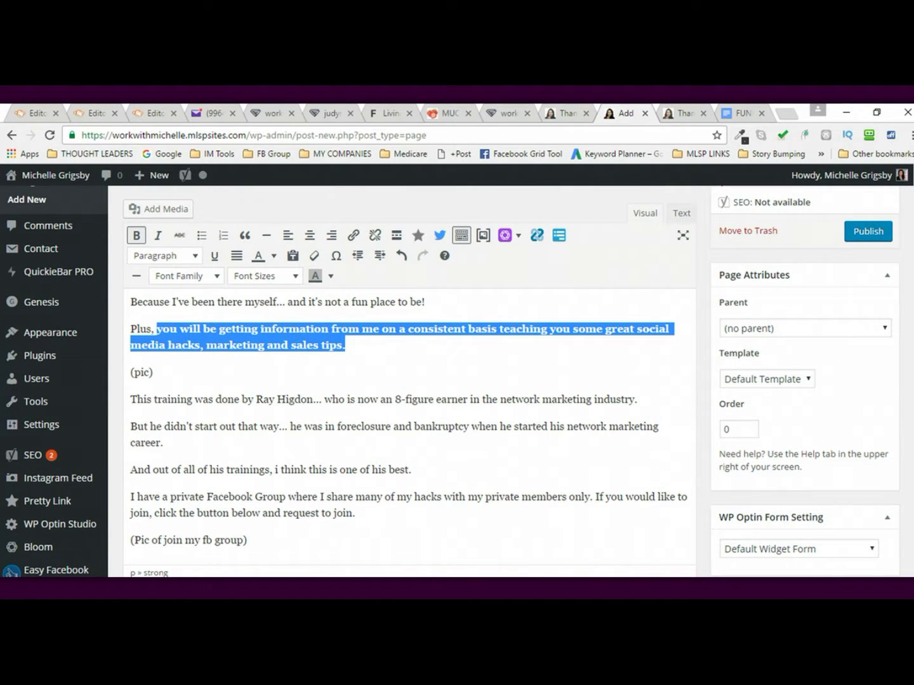
pyautogui.scroll(-1, 457, 381)
pyautogui.scroll(1, 457, 381)
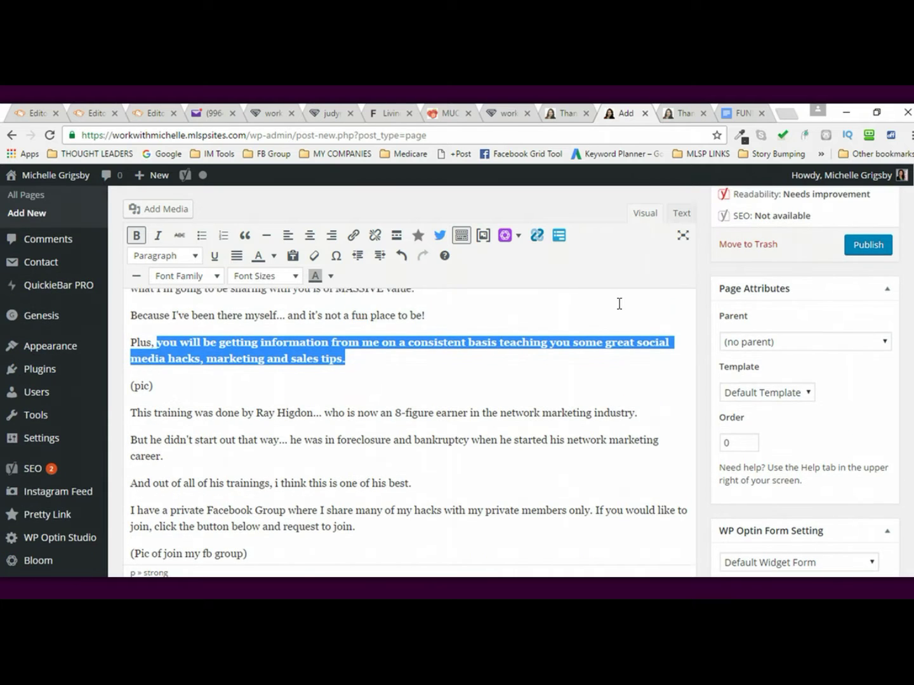
pyautogui.moveTo(155, 385); pyautogui.dragTo(129, 386)
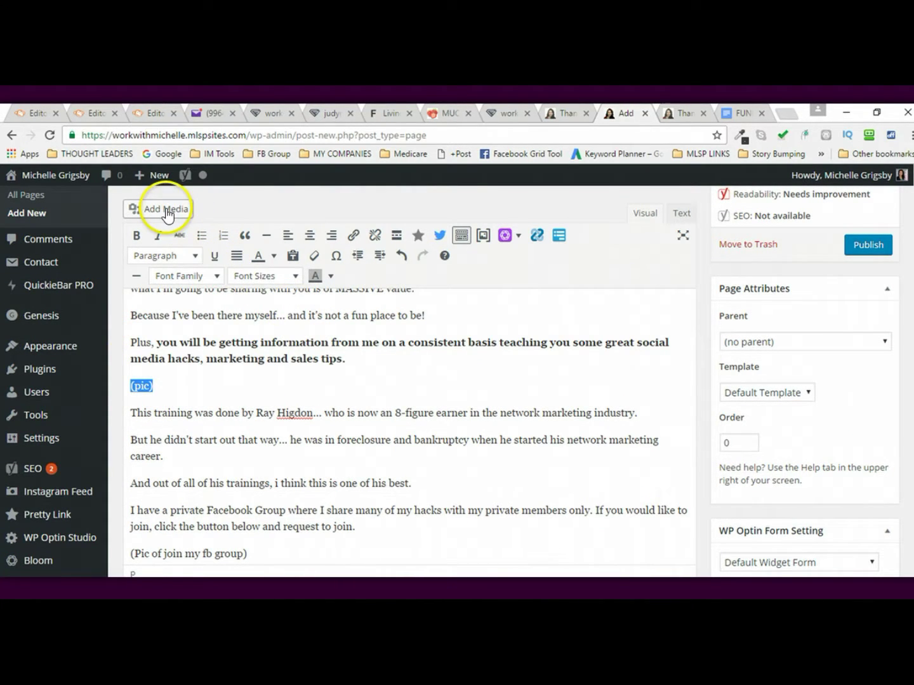
pyautogui.click(147, 209)
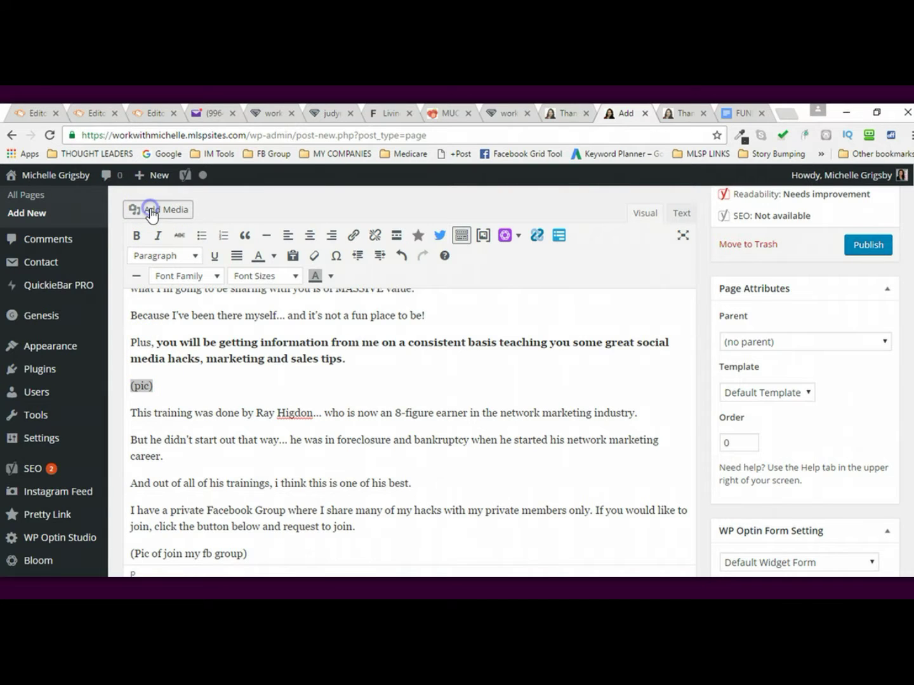
pyautogui.click(184, 233)
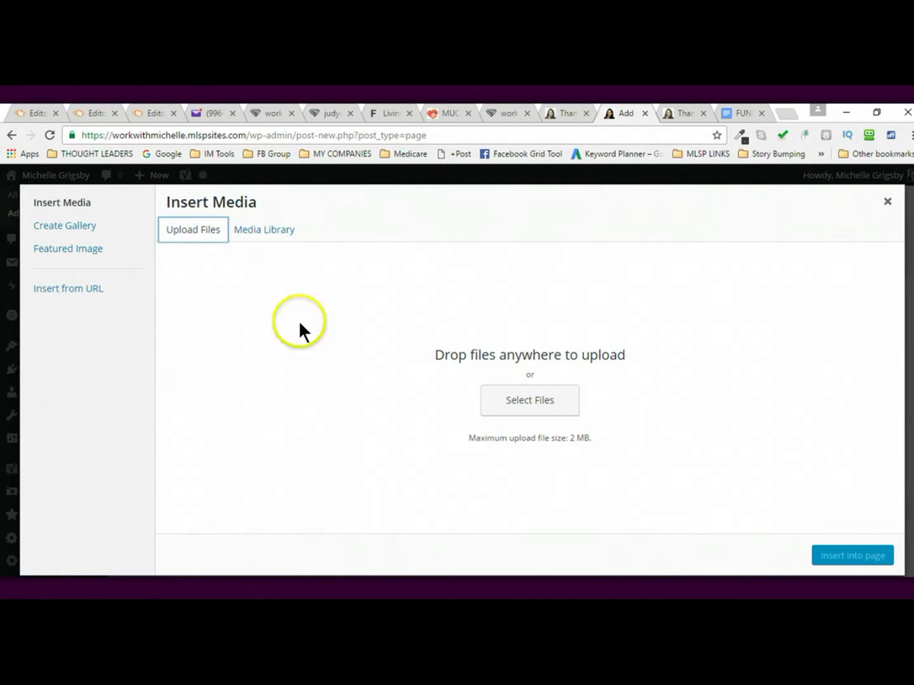
pyautogui.click(516, 402)
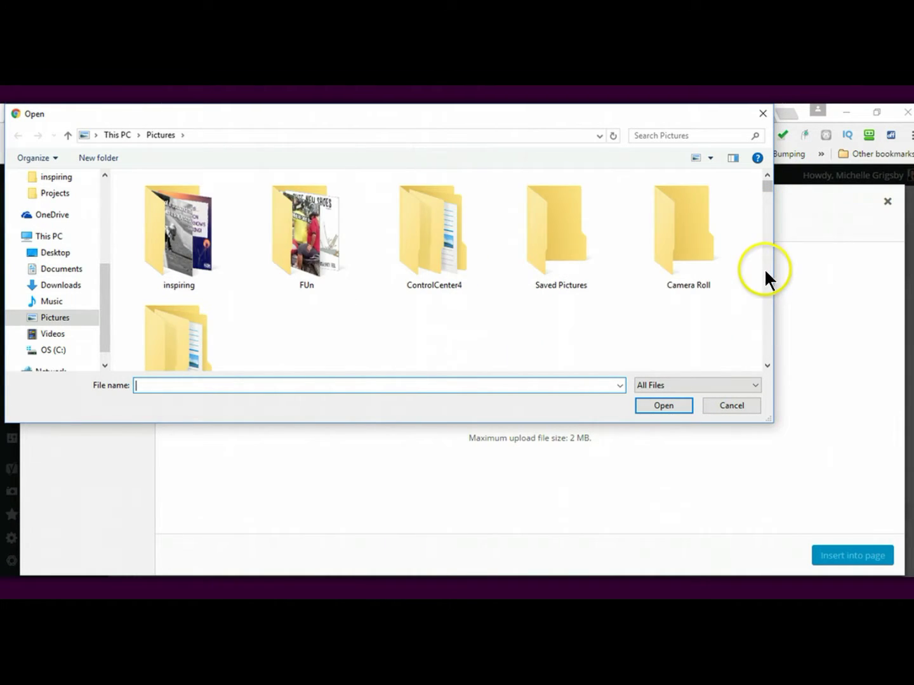
pyautogui.click(766, 272)
pyautogui.click(765, 283)
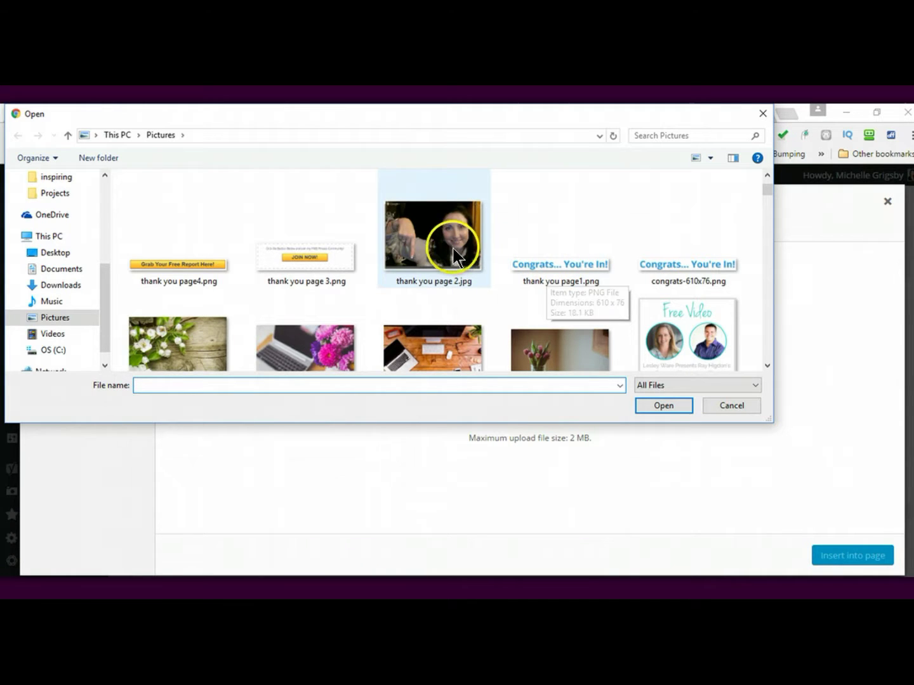
pyautogui.doubleClick(416, 231)
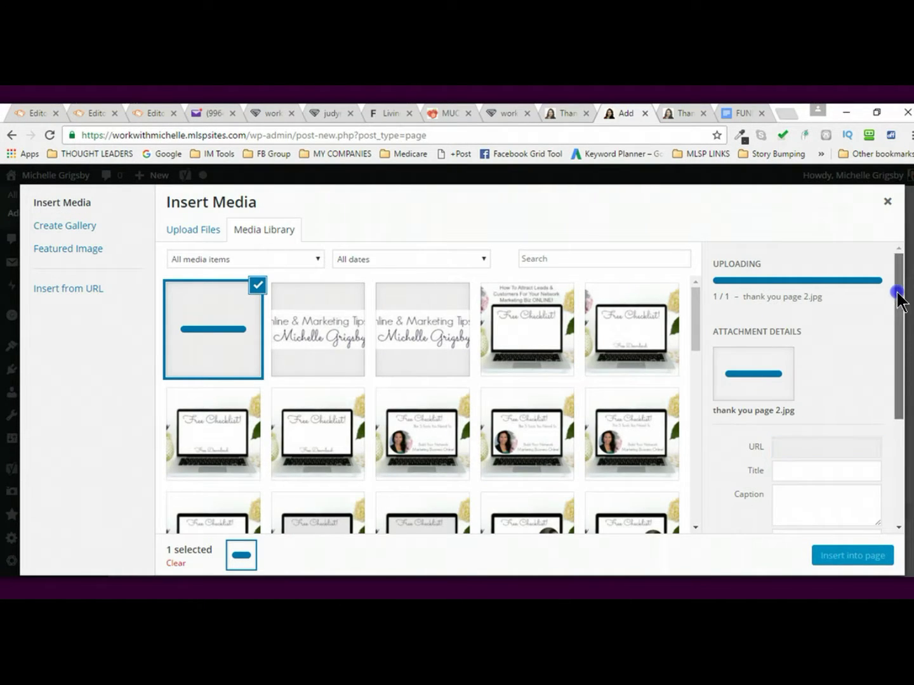
# - Set the uploaded photo's size to Medium – 300 × 212 and insert it in place of the "(pic)" placeholder
pyautogui.moveTo(898, 295); pyautogui.dragTo(903, 424)
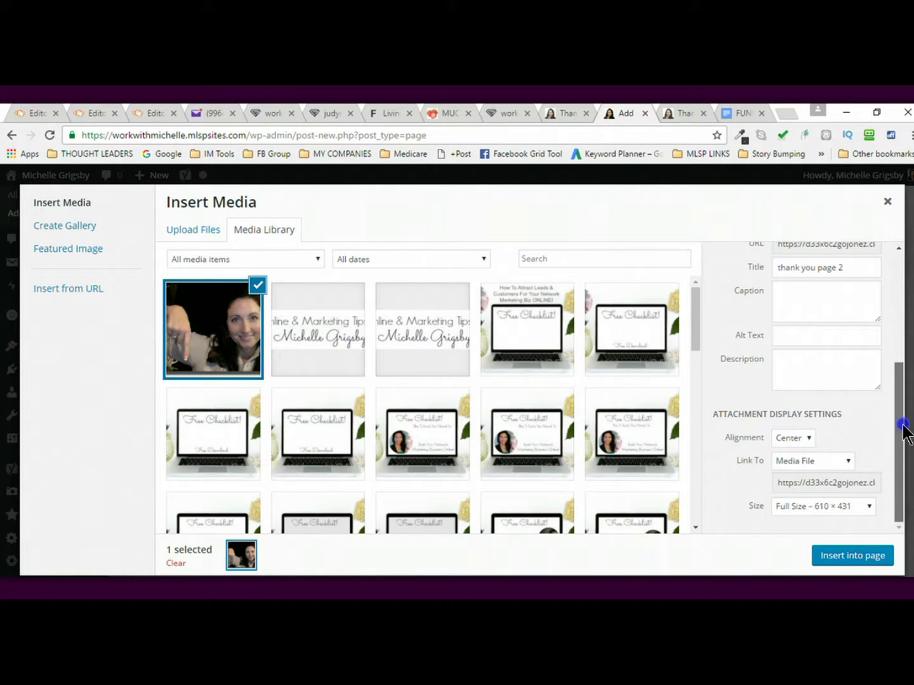
pyautogui.click(867, 507)
pyautogui.click(854, 534)
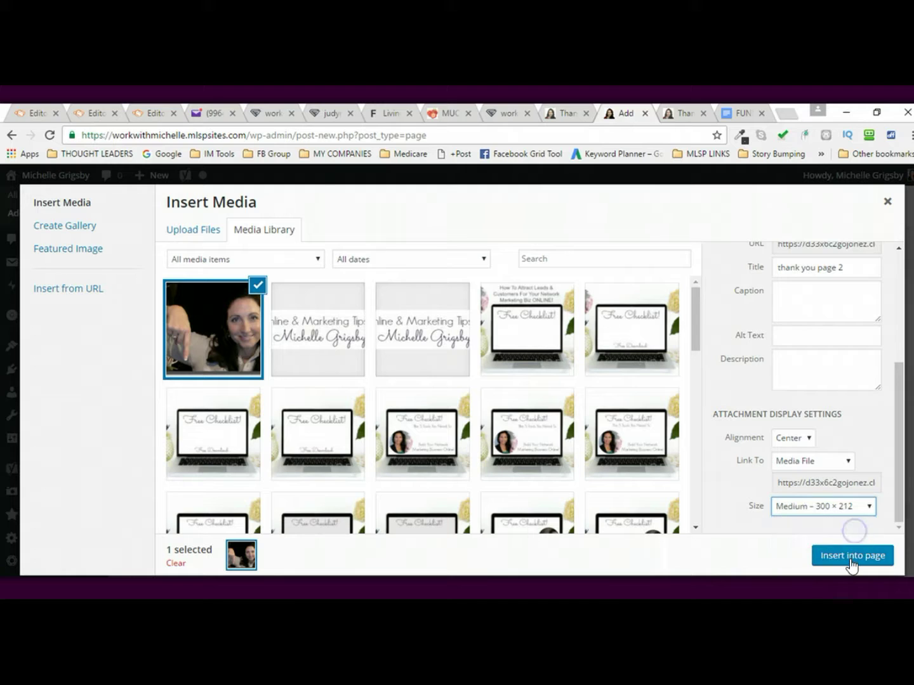
pyautogui.click(851, 558)
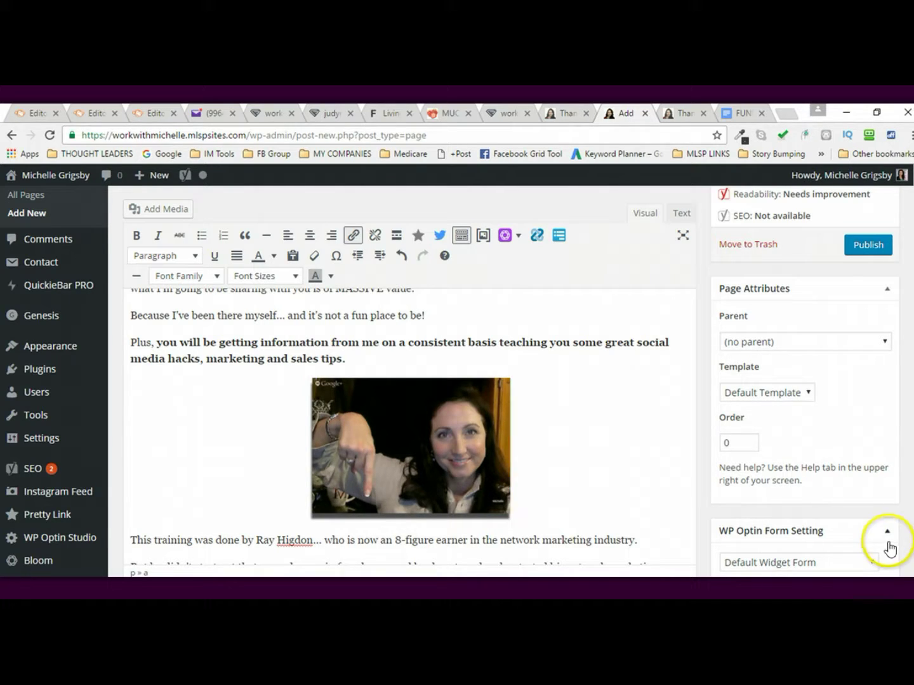
# - Add an empty line above "Hey, THANKS for requesting this training!" at the start of the page body
pyautogui.scroll(-2, 407, 381)
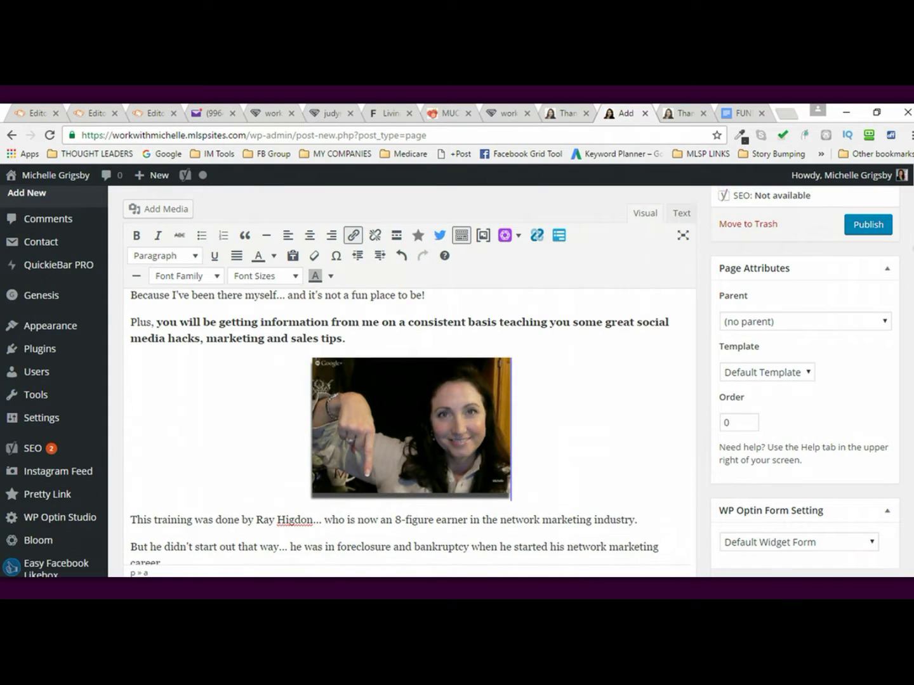
pyautogui.scroll(-1, 407, 432)
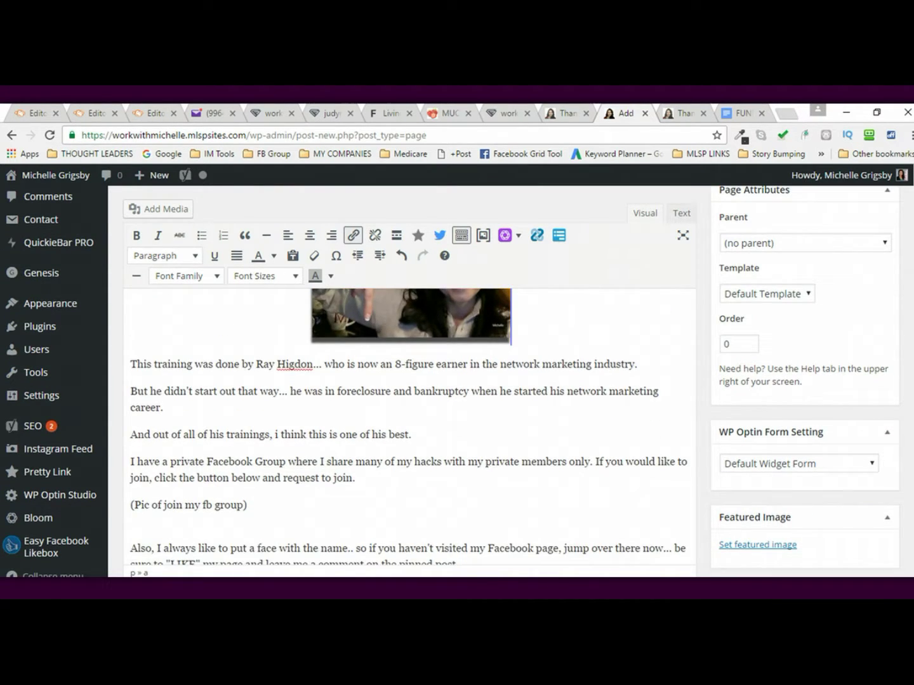
pyautogui.scroll(1, 407, 432)
pyautogui.scroll(-1, 407, 431)
pyautogui.scroll(3, 407, 413)
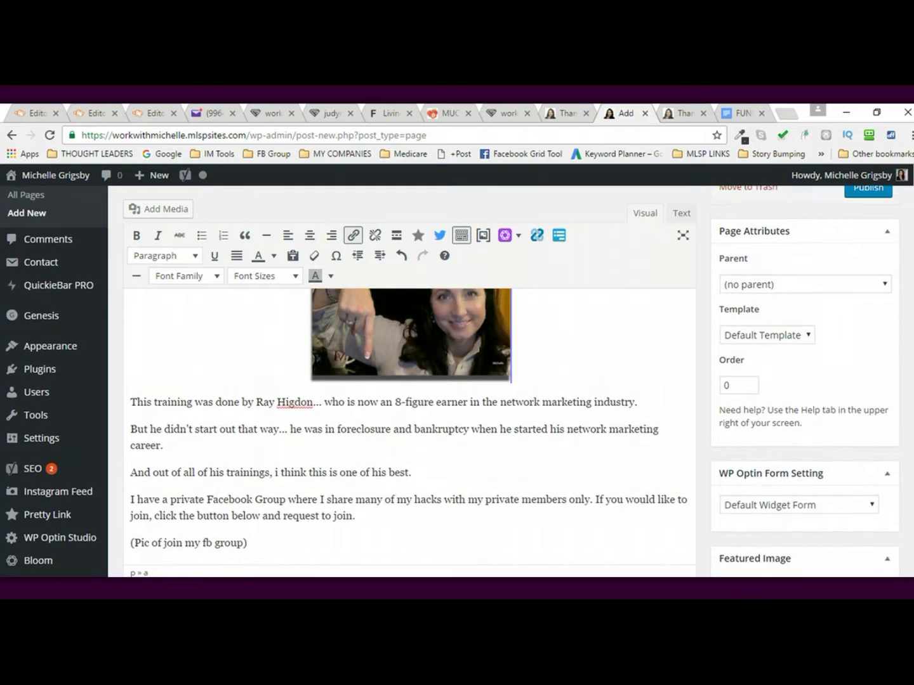
pyautogui.scroll(4, 406, 381)
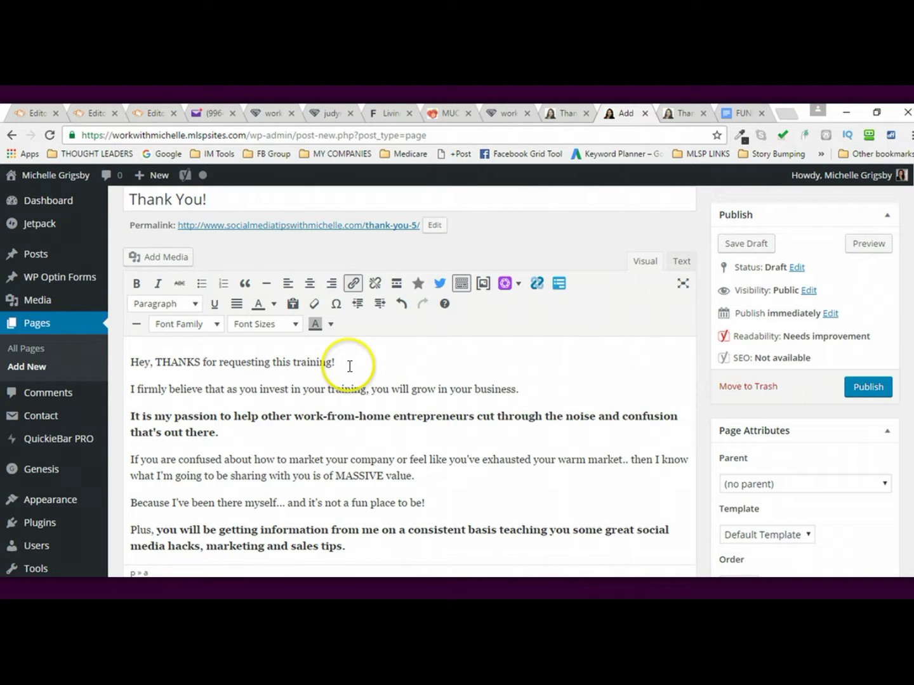
pyautogui.click(132, 363)
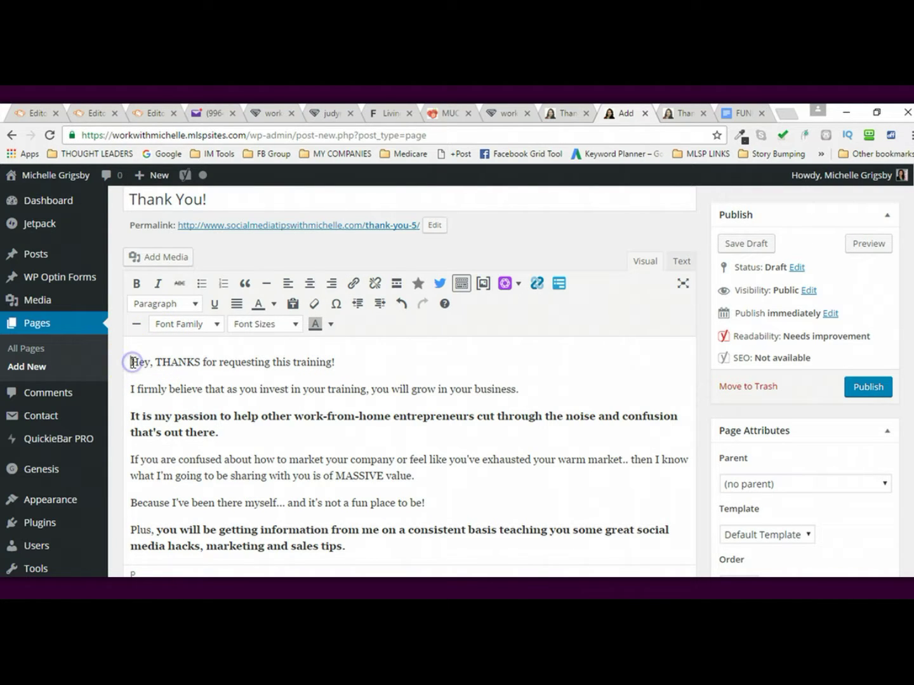
pyautogui.press('Return')
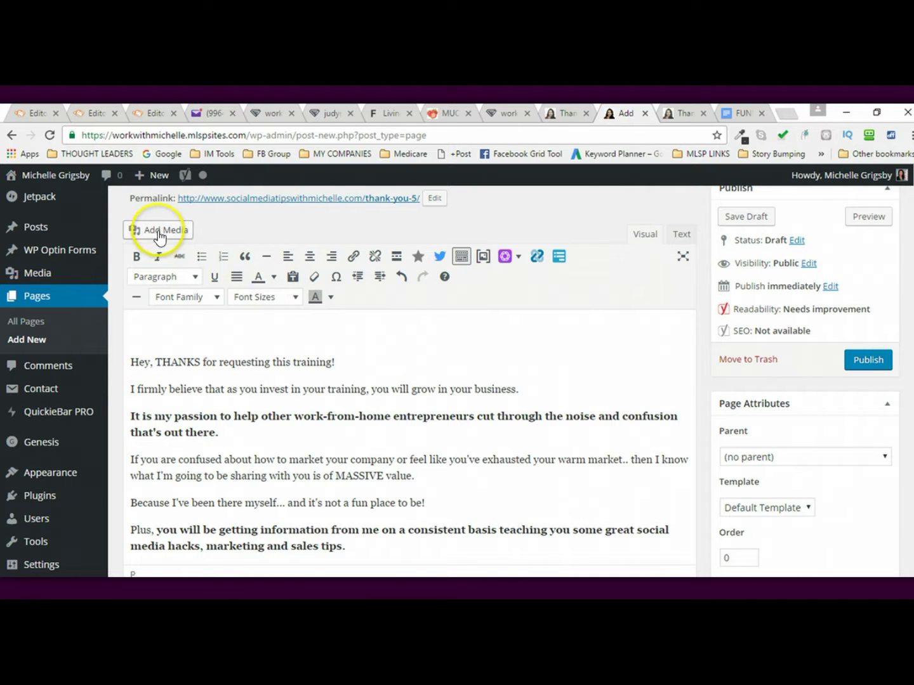
# - Upload the "Congrats... You're In!" image "thank you page1.png" from the Pictures folder to the media library
pyautogui.click(158, 231)
pyautogui.click(191, 233)
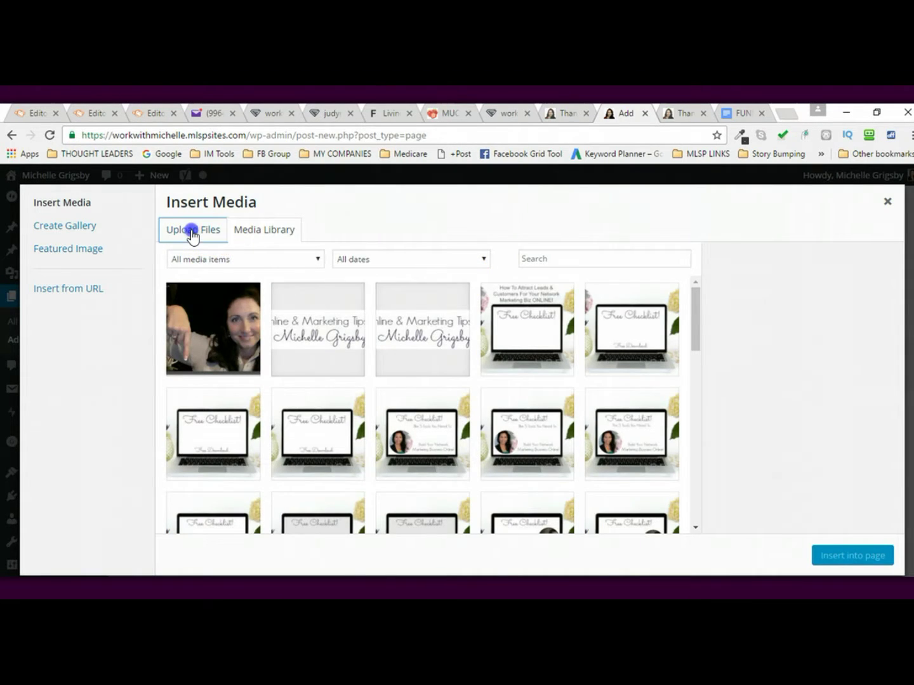
pyautogui.click(530, 405)
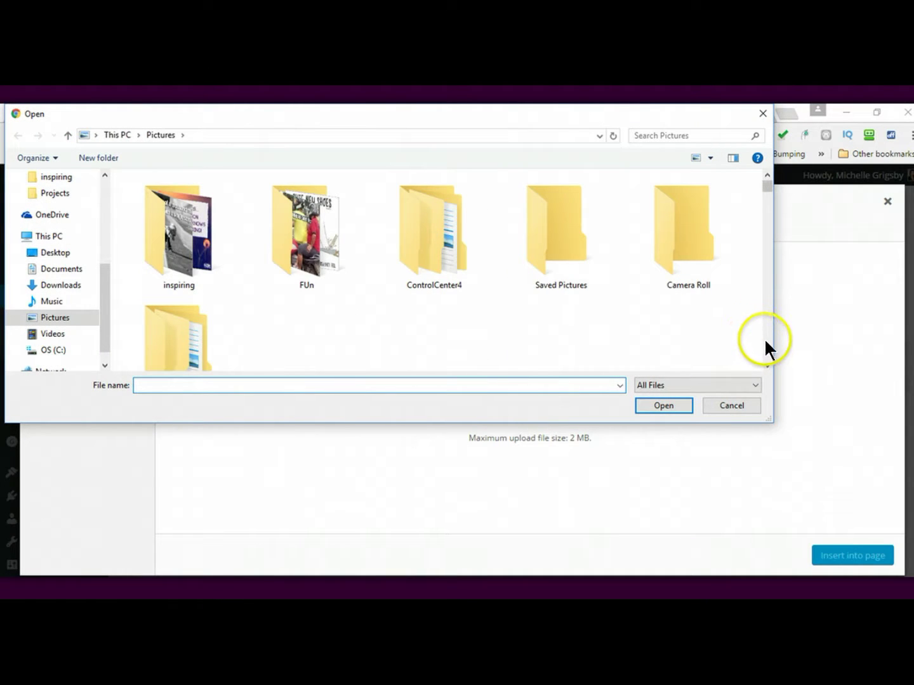
pyautogui.scroll(-2, 769, 345)
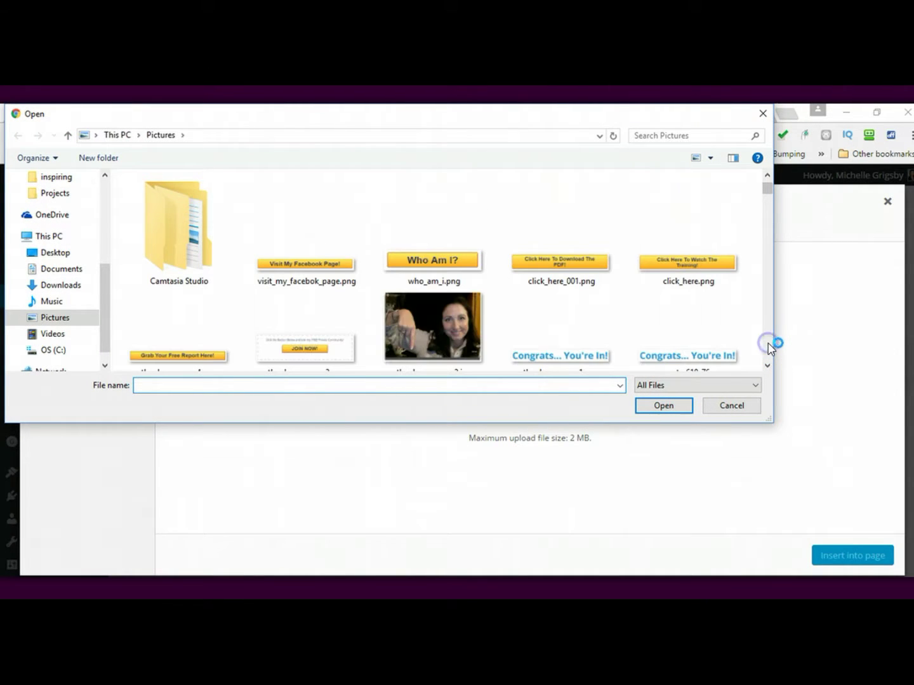
pyautogui.doubleClick(557, 361)
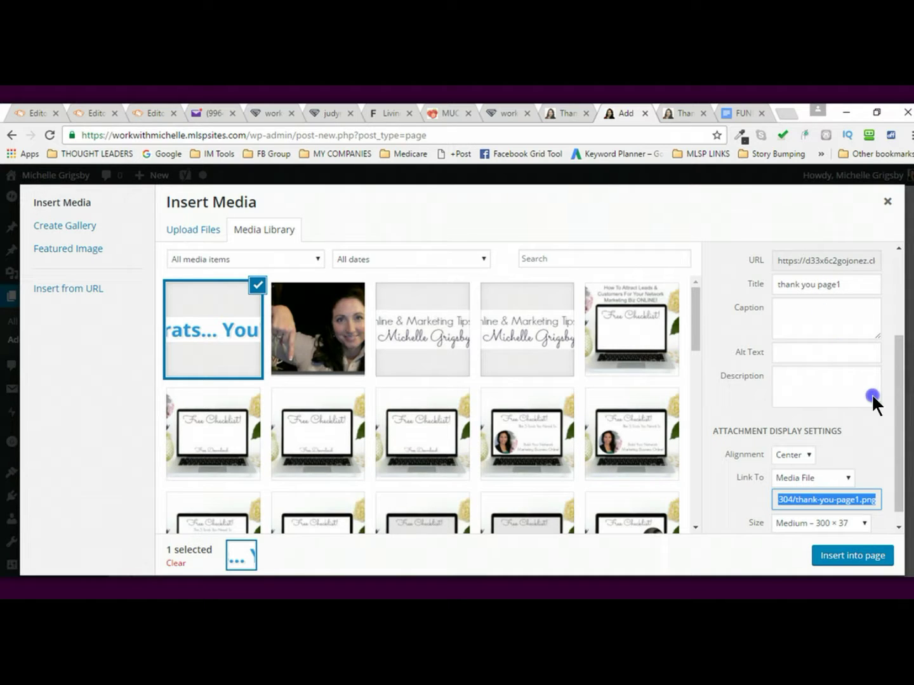
# - Insert the "Congrats... You're In!" image above the greeting at Full Size – 610 × 76
pyautogui.click(815, 523)
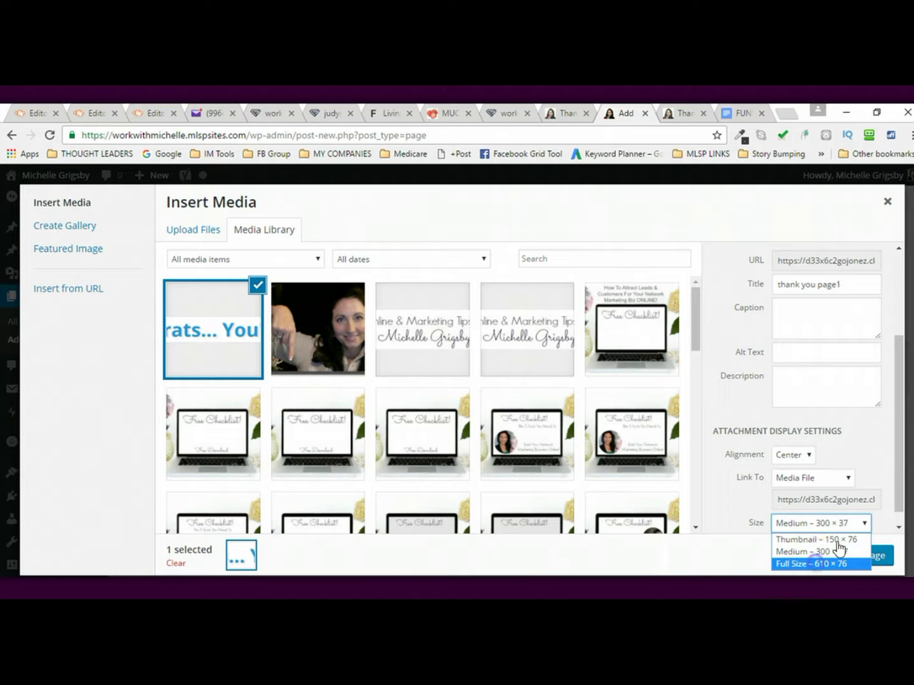
pyautogui.click(815, 563)
pyautogui.moveTo(905, 501); pyautogui.dragTo(899, 509)
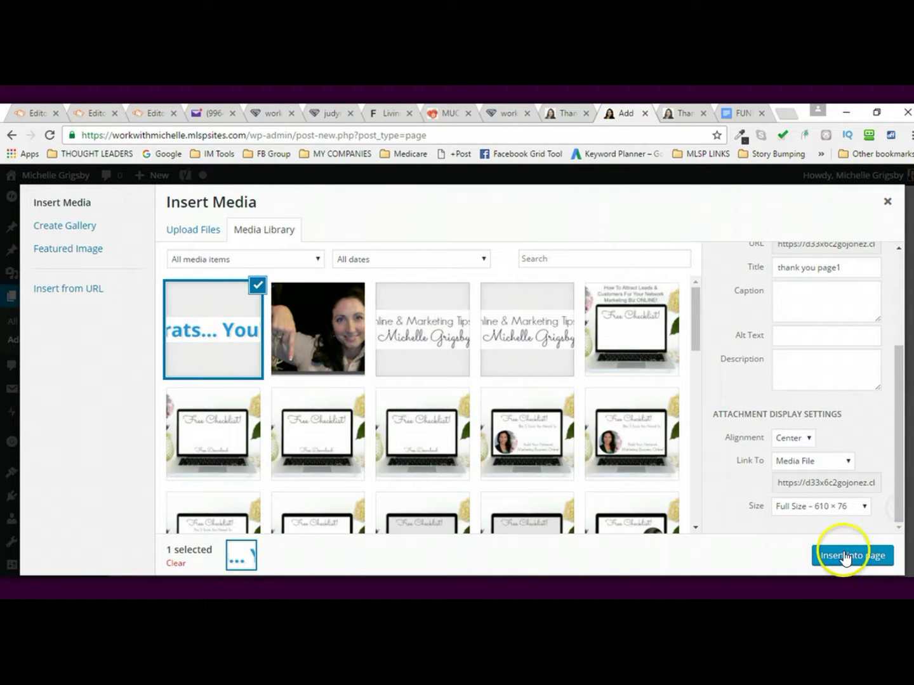
pyautogui.click(841, 556)
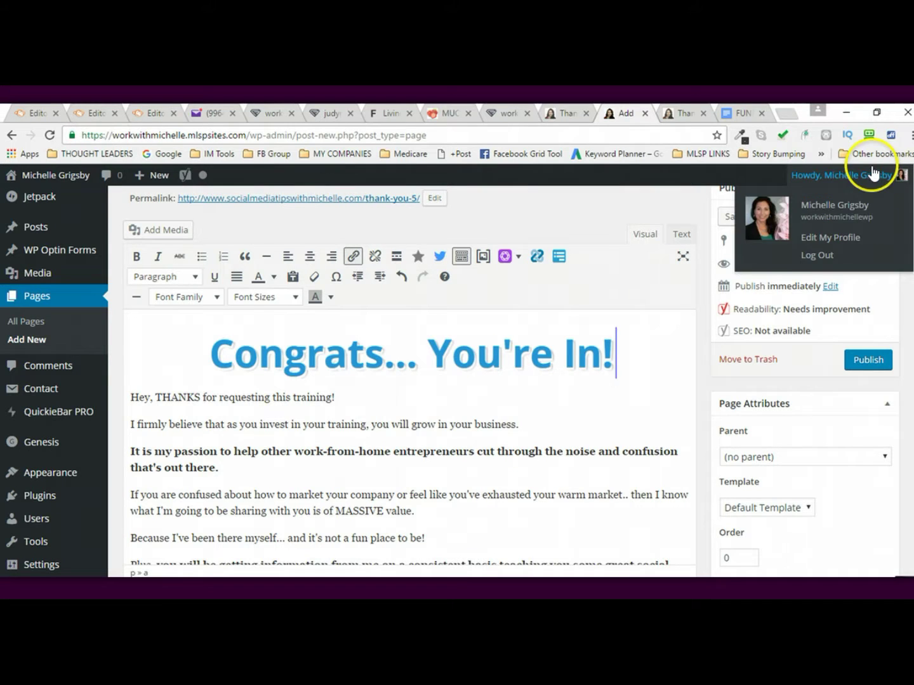
# - Preview the page to check the "Congrats... You're In!" image and the photo within the text, and return to the editor
pyautogui.click(861, 219)
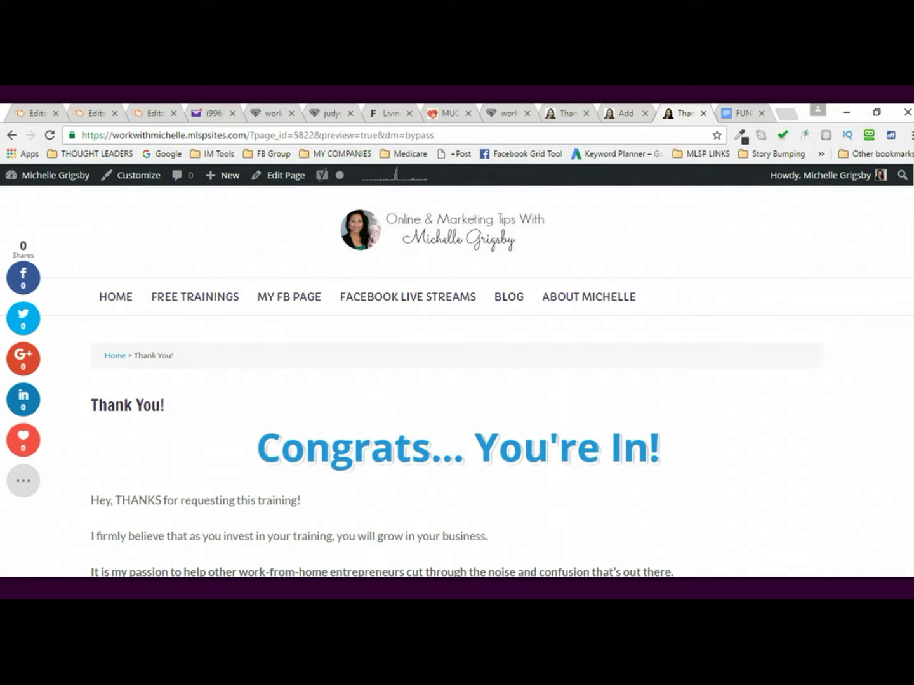
pyautogui.scroll(-2, 911, 222)
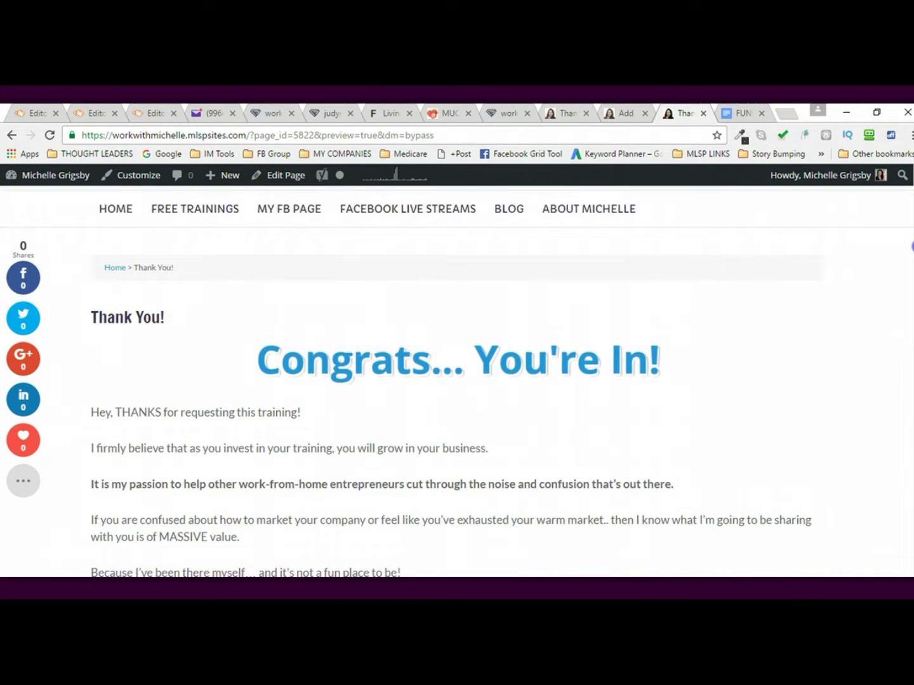
pyautogui.scroll(-2, 910, 260)
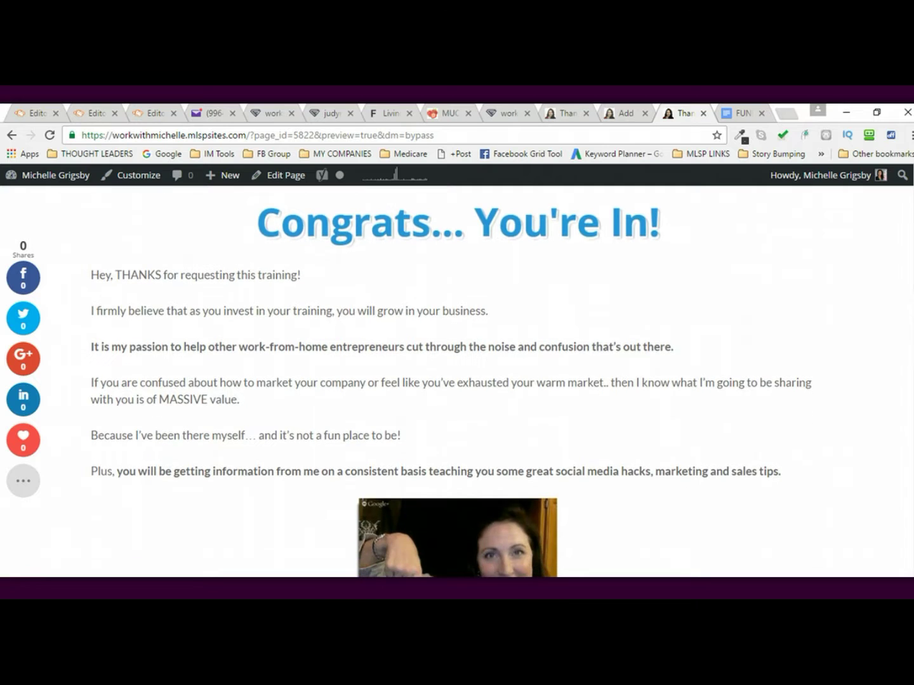
pyautogui.scroll(-1, 457, 381)
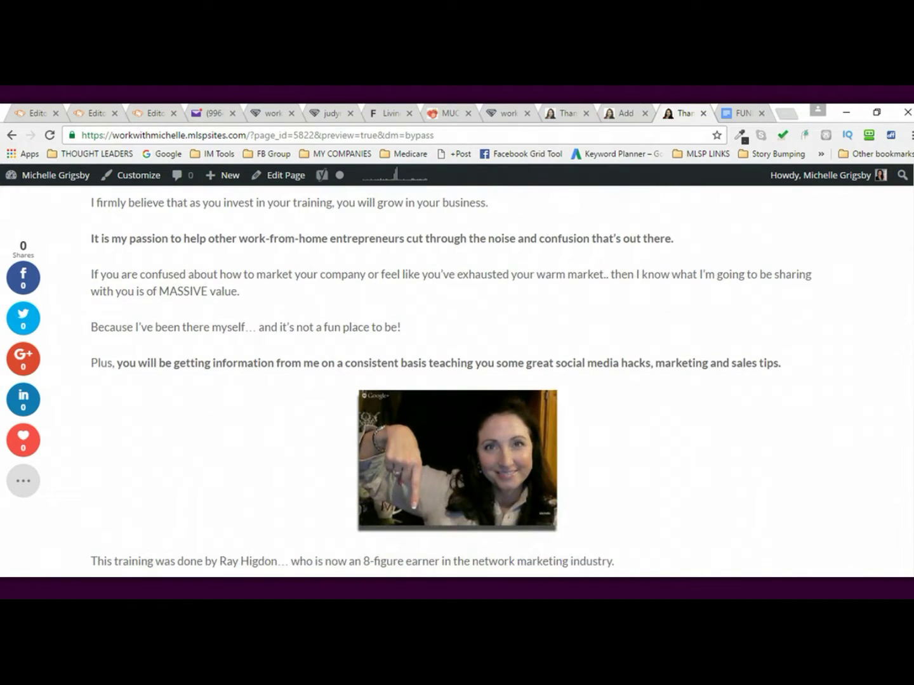
pyautogui.scroll(3, 457, 380)
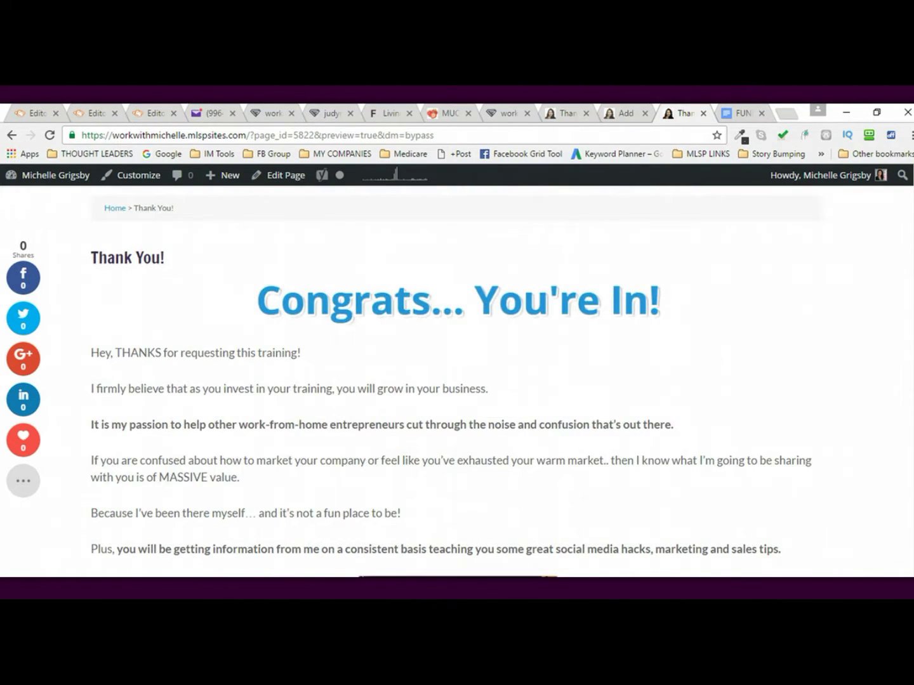
pyautogui.scroll(-1, 457, 380)
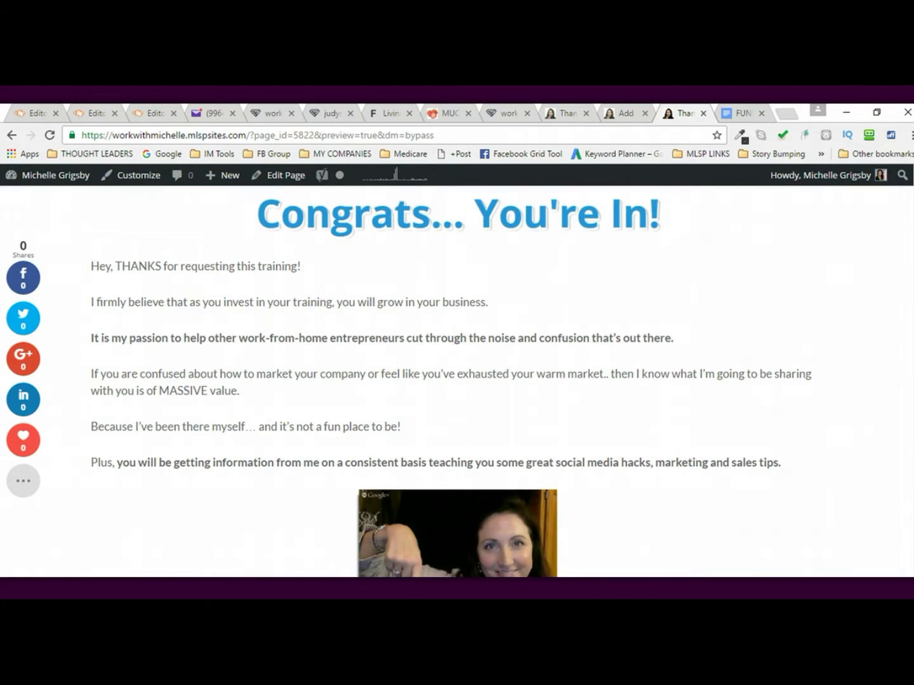
pyautogui.scroll(-1, 457, 380)
pyautogui.scroll(-1, 457, 381)
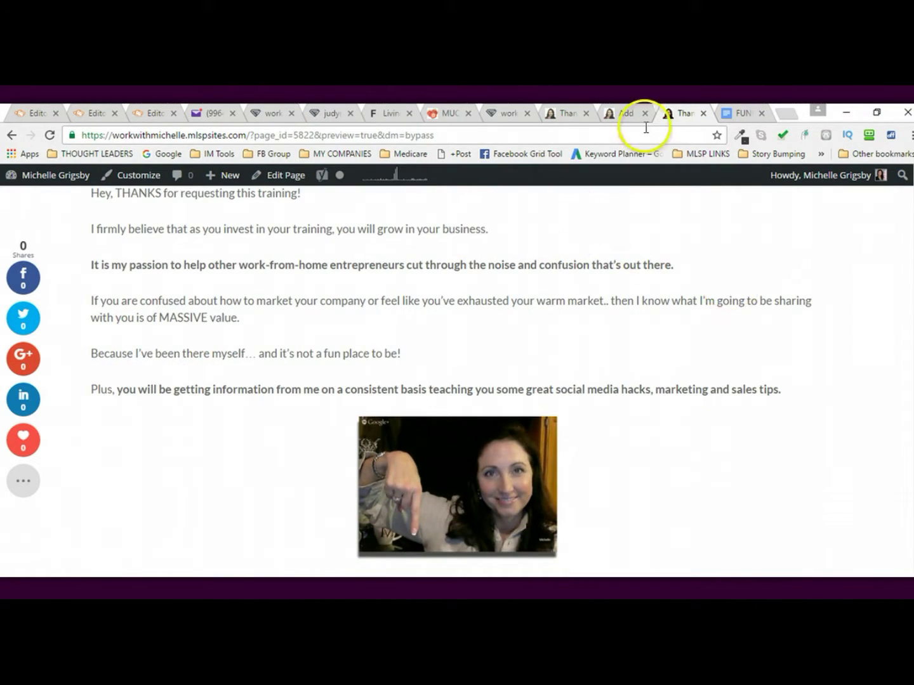
pyautogui.click(620, 113)
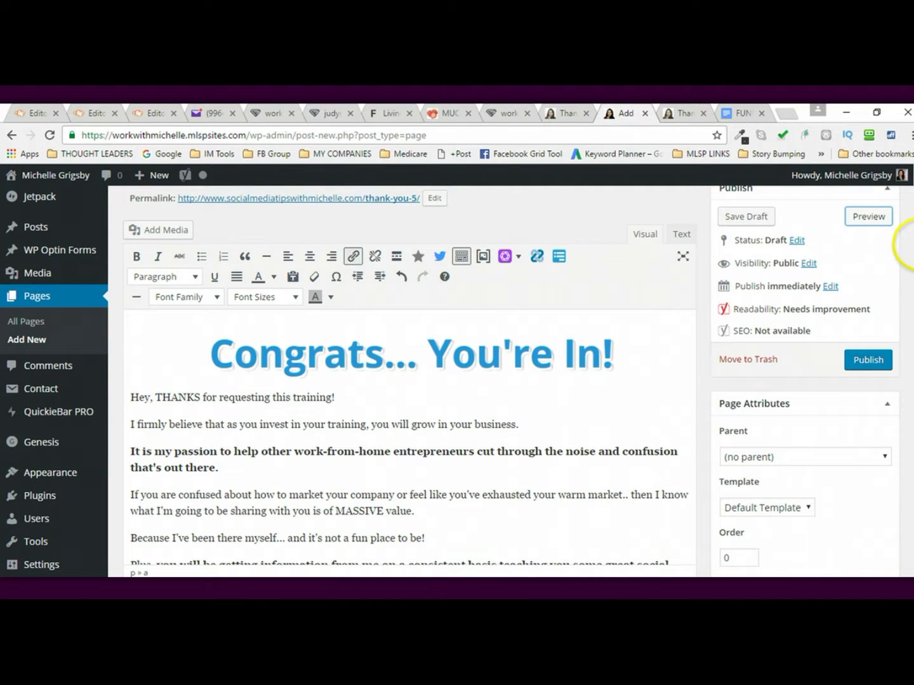
pyautogui.scroll(-3, 911, 237)
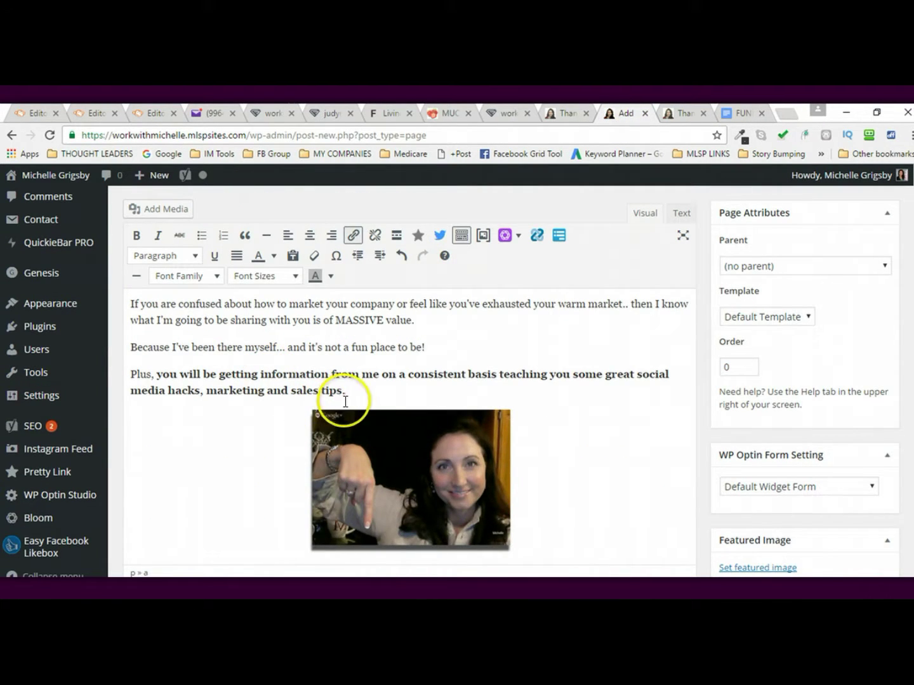
# - Move the "Plus, you will be getting information from me…" paragraph from above the photo to a new line below "(pic on like my fb page)"
pyautogui.moveTo(345, 391); pyautogui.dragTo(117, 372)
pyautogui.hotkey('ctrl', 'c')
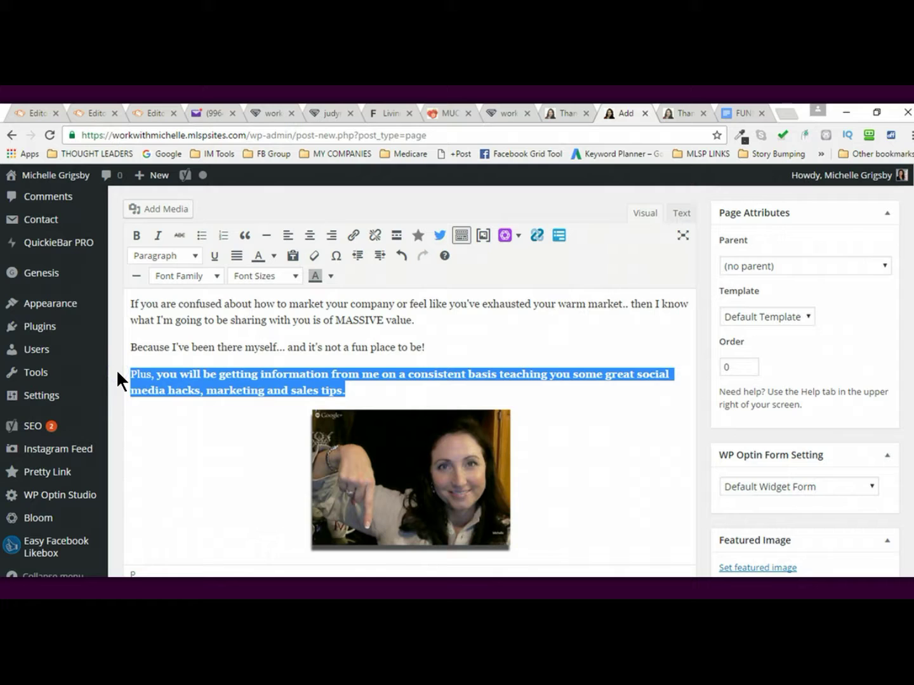
pyautogui.press('BackSpace')
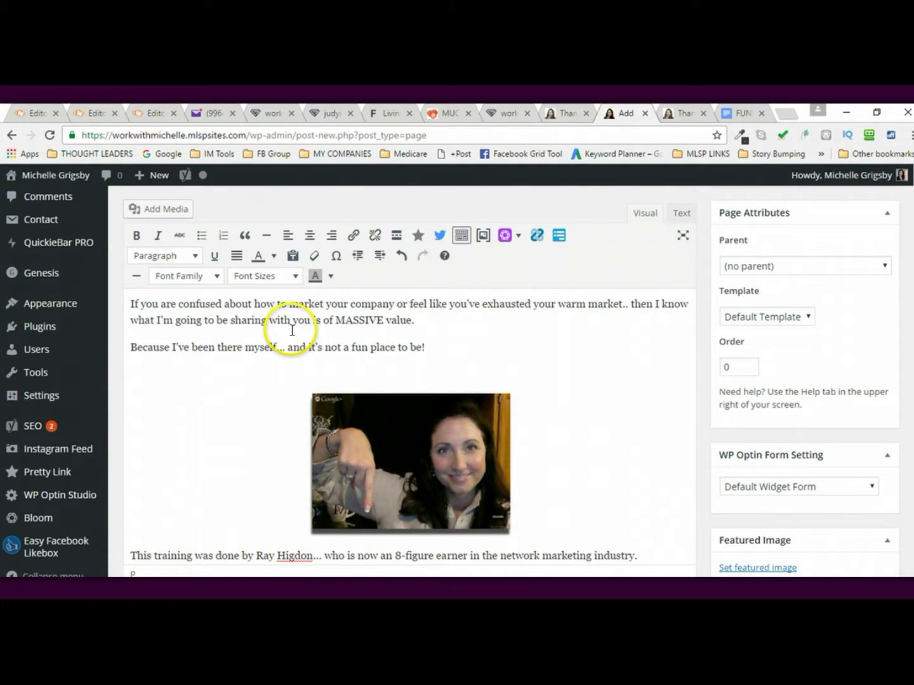
pyautogui.press('Delete')
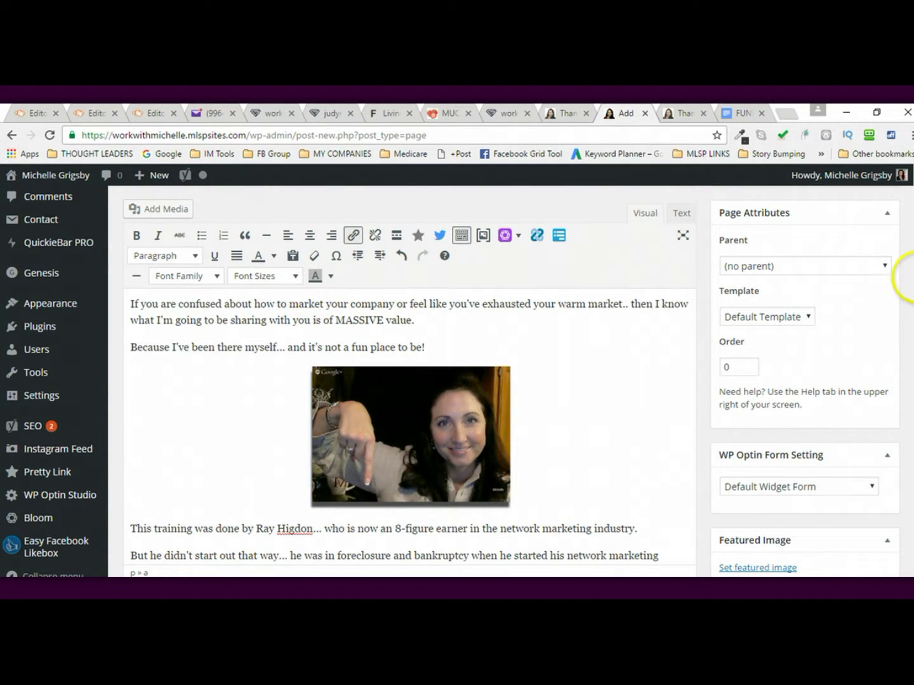
pyautogui.scroll(-10, 892, 254)
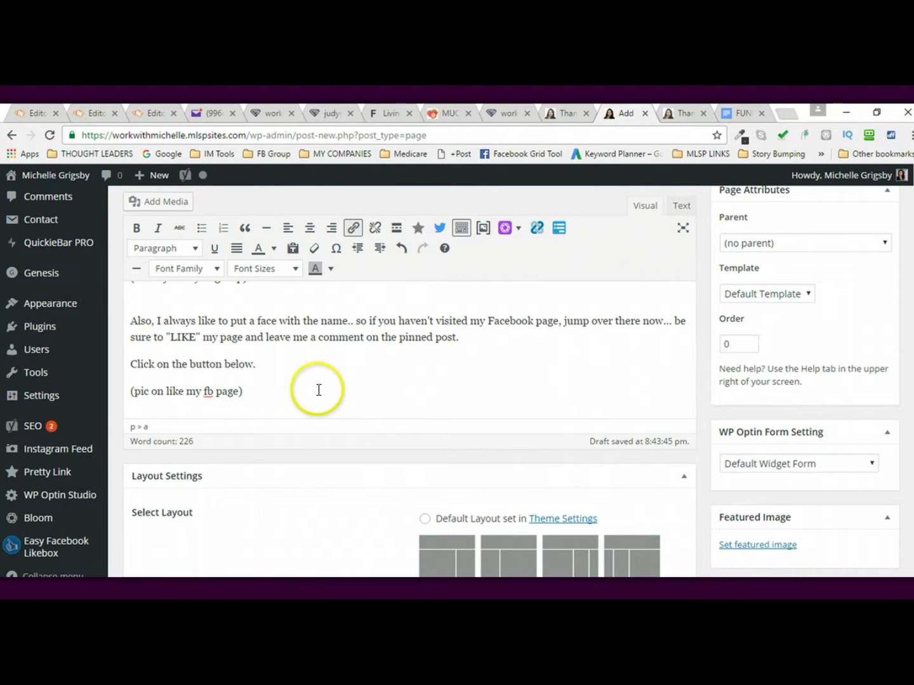
pyautogui.click(283, 387)
pyautogui.press('Return')
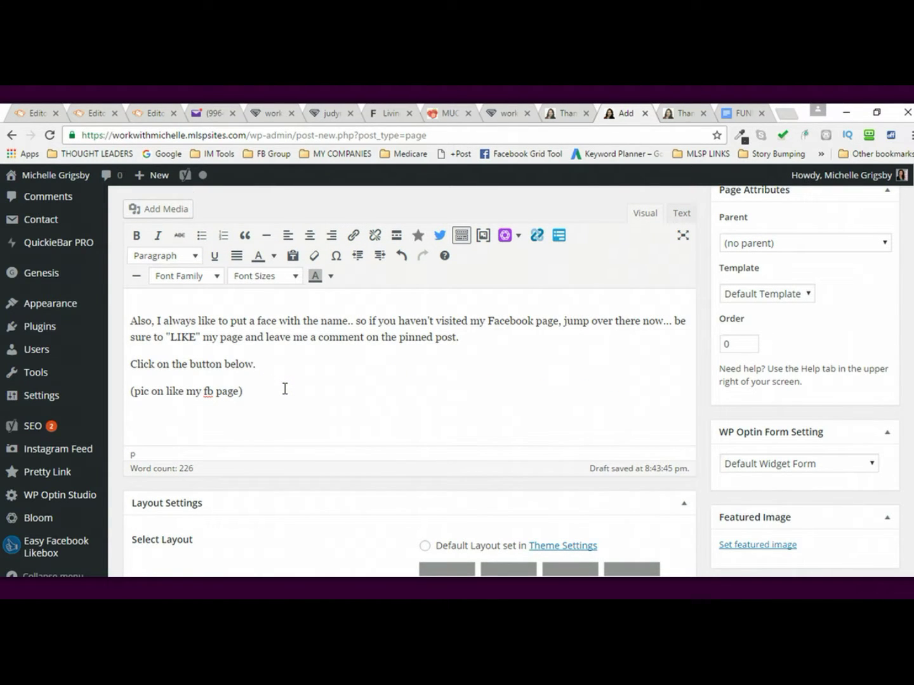
pyautogui.hotkey('ctrl', 'v')
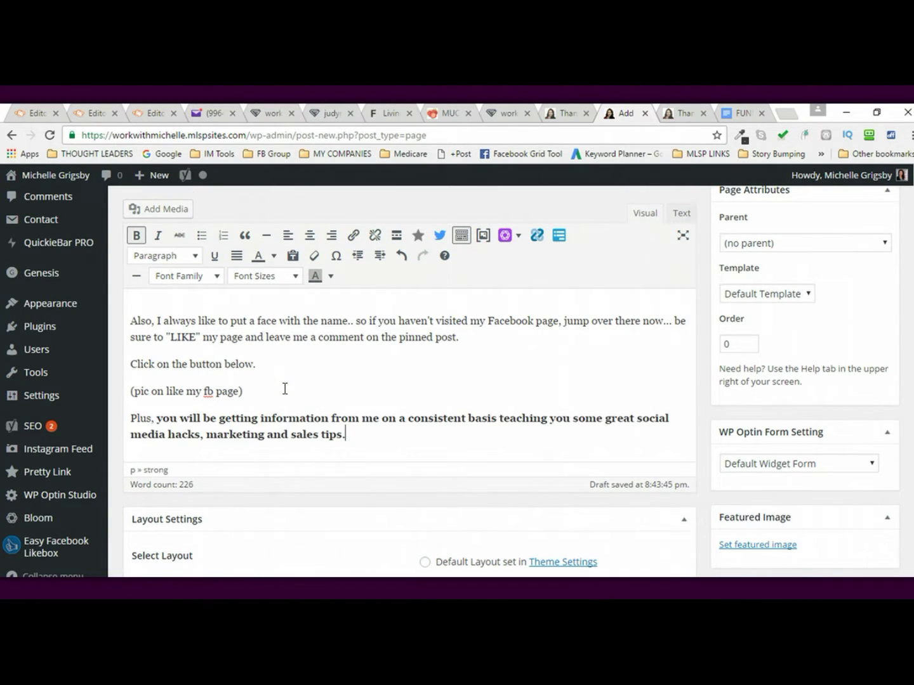
# - Copy the closing text from "This is my passion." through "Visit My Blog" in Notepad and paste it between "(pic on like my fb page)" and the "Plus" paragraph
pyautogui.hotkey('alt', 'Tab')
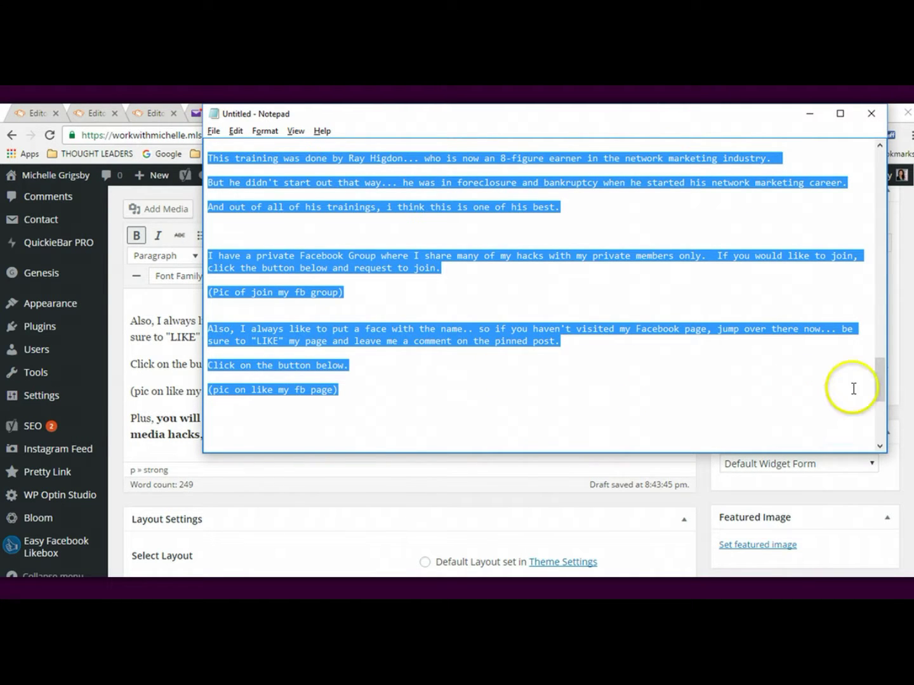
pyautogui.moveTo(878, 379); pyautogui.dragTo(883, 405)
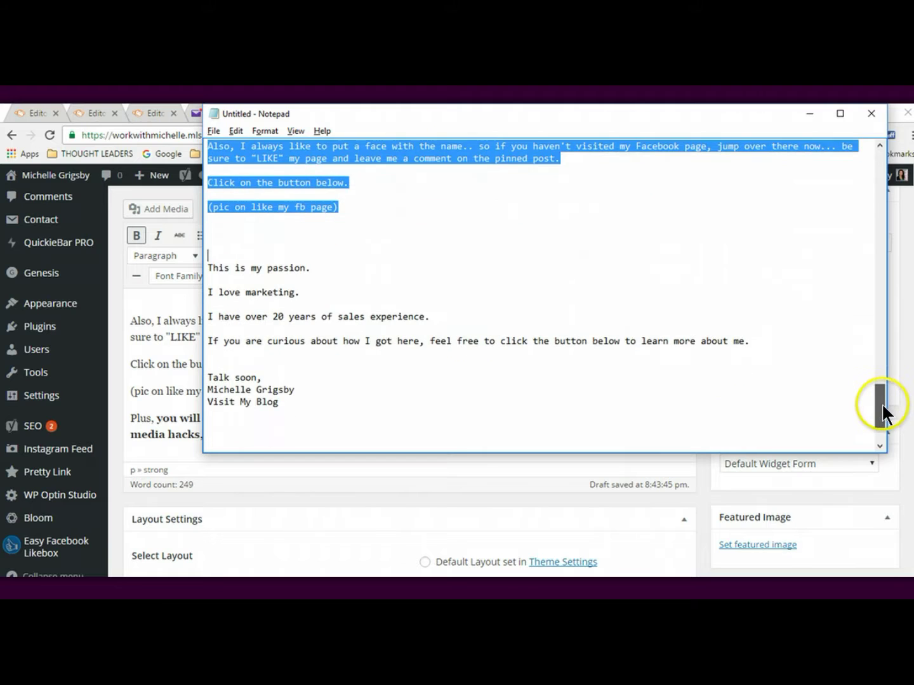
pyautogui.moveTo(208, 267); pyautogui.dragTo(293, 403)
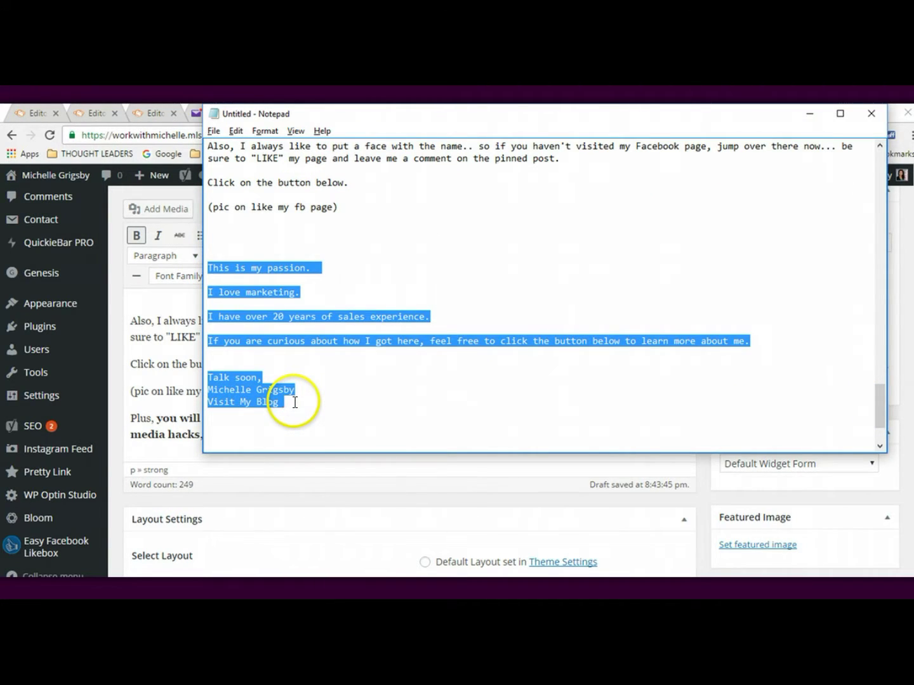
pyautogui.hotkey('alt', 'Tab')
pyautogui.click(370, 431)
pyautogui.press('BackSpace')
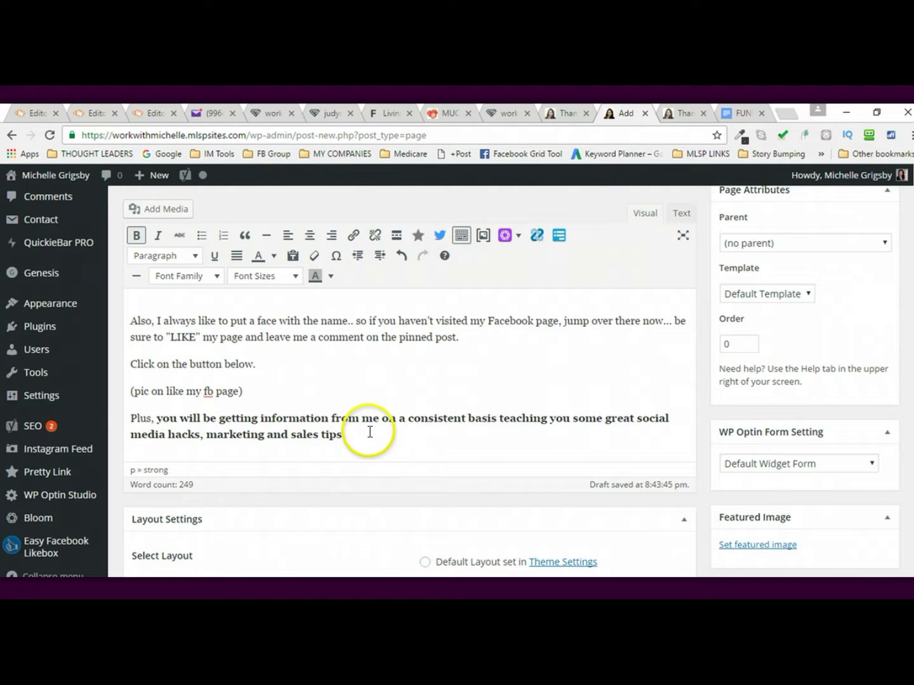
pyautogui.press('Return')
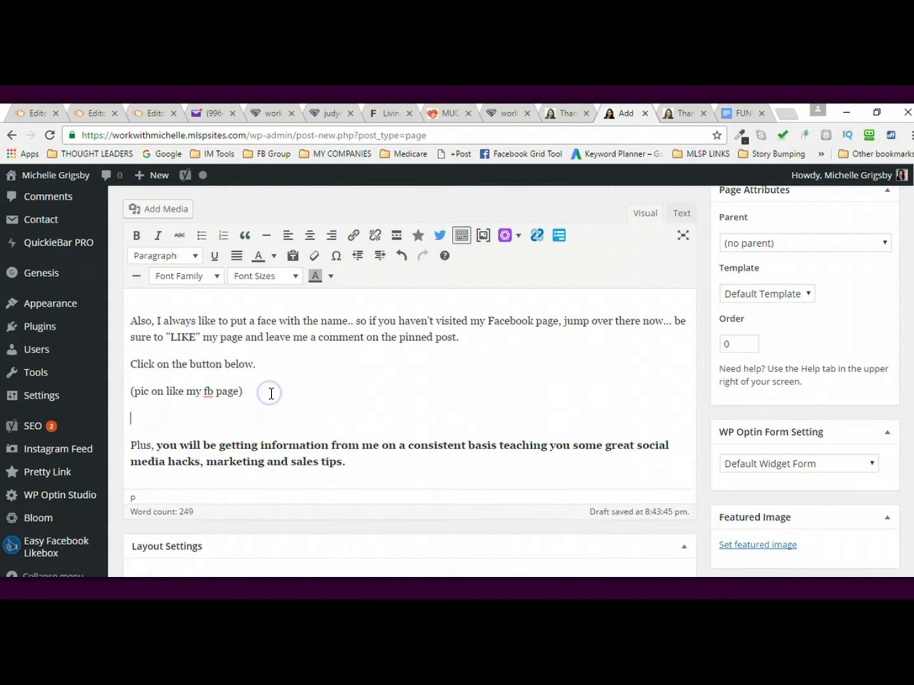
pyautogui.write('This is my passion. I love marketing. I have over 20 years of sales experience. If you are curious about how I got here, feel free to click the button below to learn more about me.  Talk soon, Michelle Grigsby Visit My Blog')
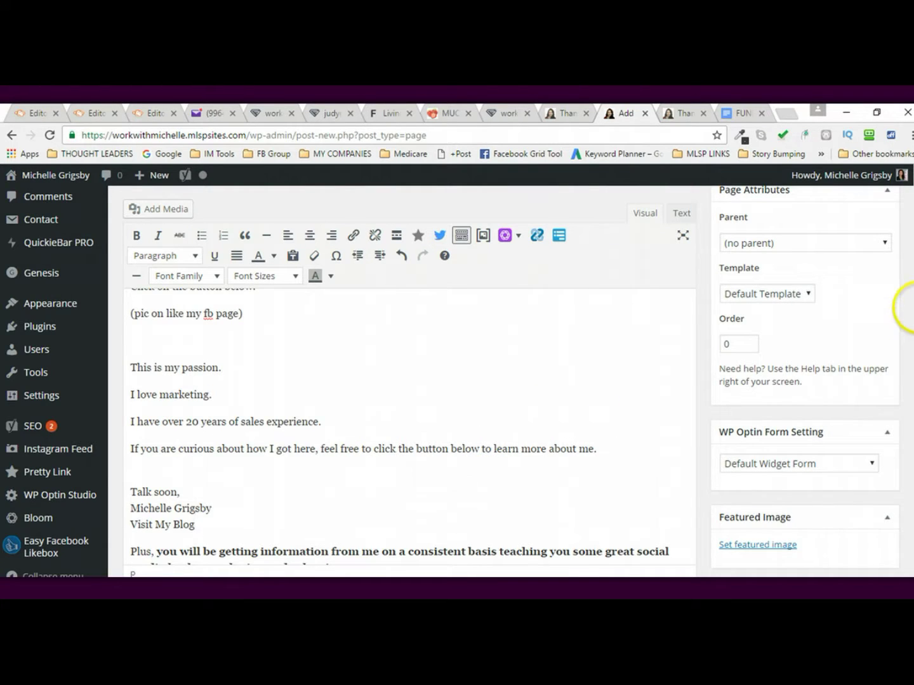
# - Add two empty lines below "And out of all of his trainings, i think this is one of his best."
pyautogui.scroll(3, 908, 306)
pyautogui.scroll(5, 406, 425)
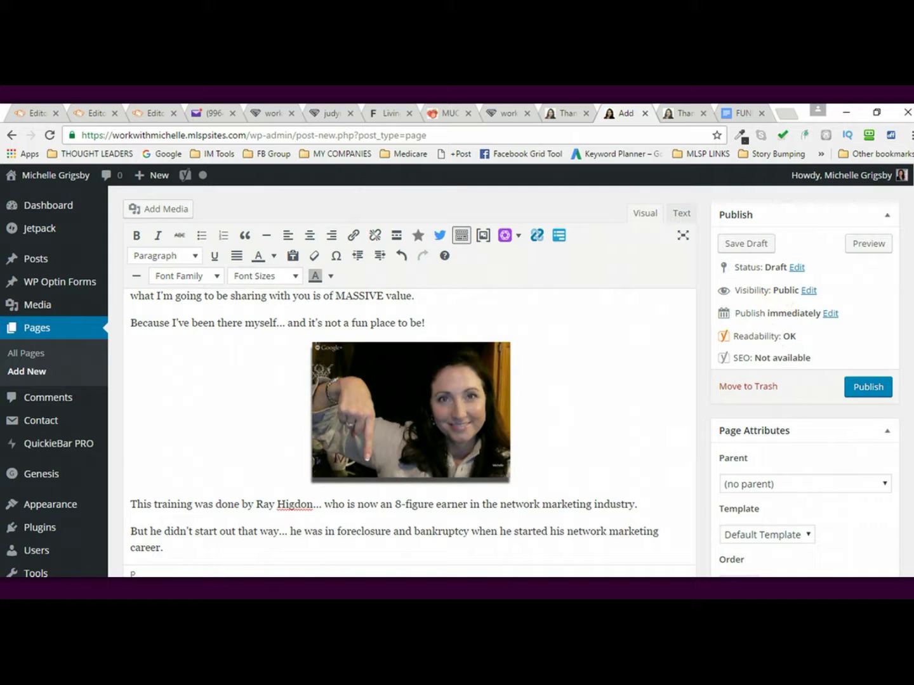
pyautogui.click(413, 545)
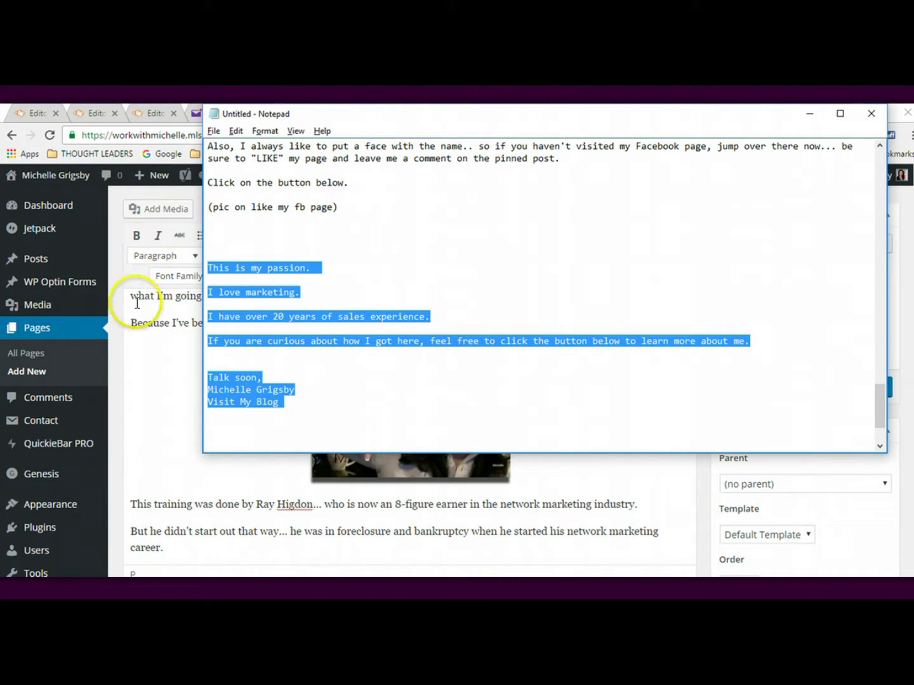
pyautogui.click(166, 322)
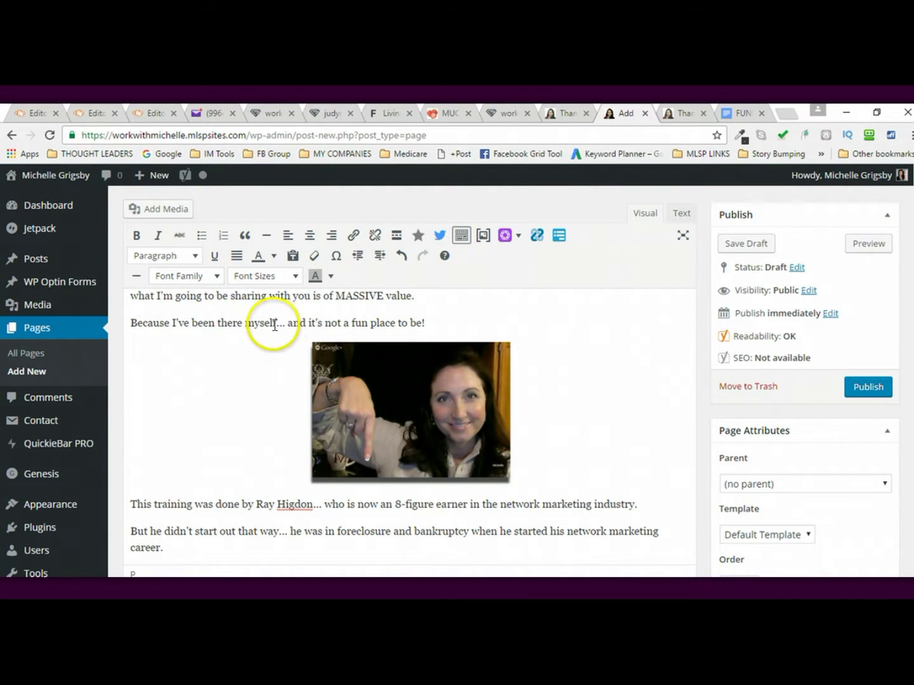
pyautogui.scroll(-3, 409, 381)
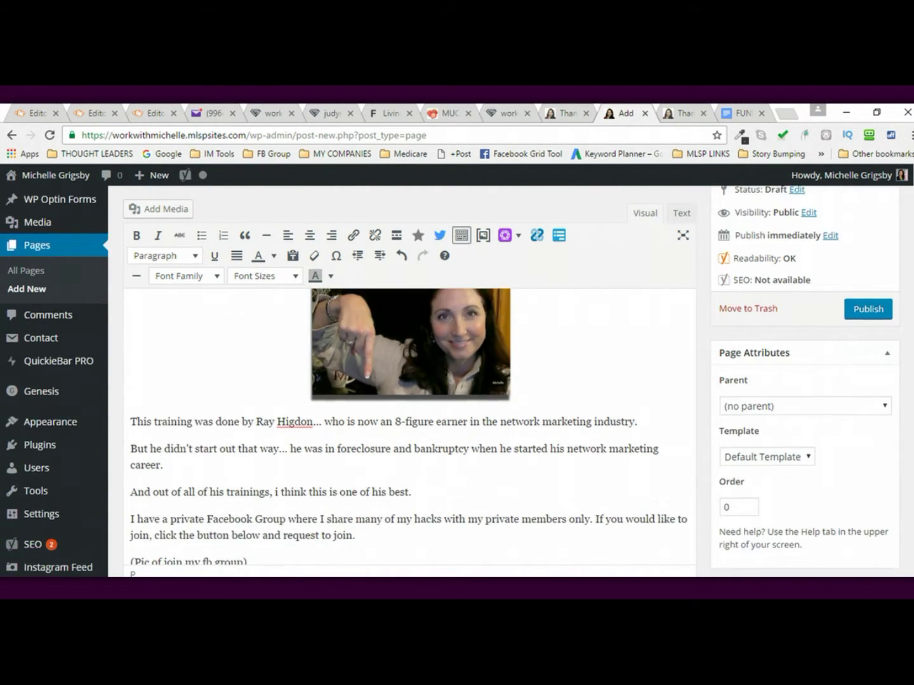
pyautogui.scroll(-1, 409, 381)
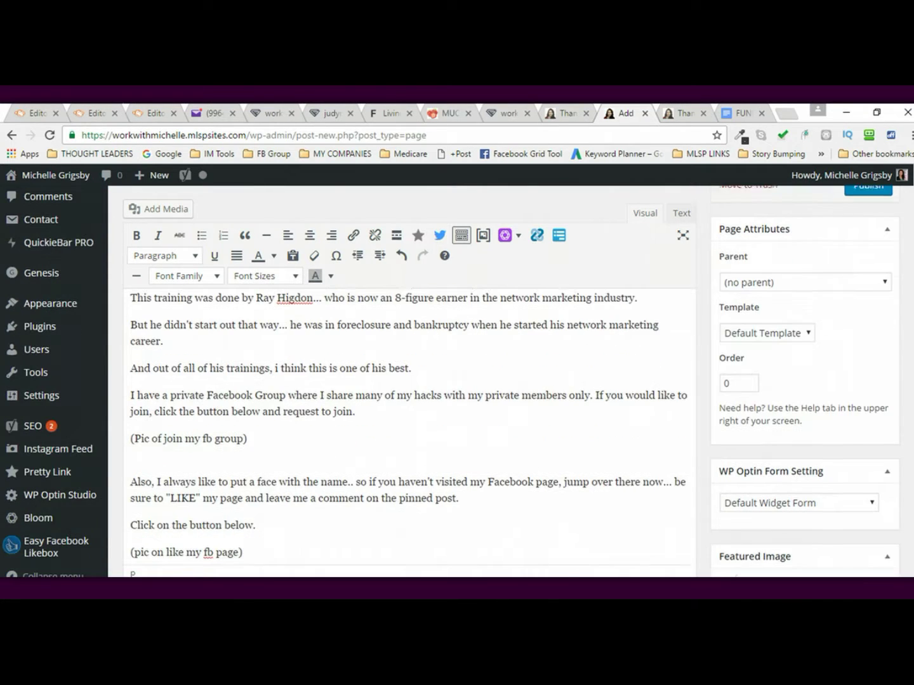
pyautogui.scroll(1, 409, 380)
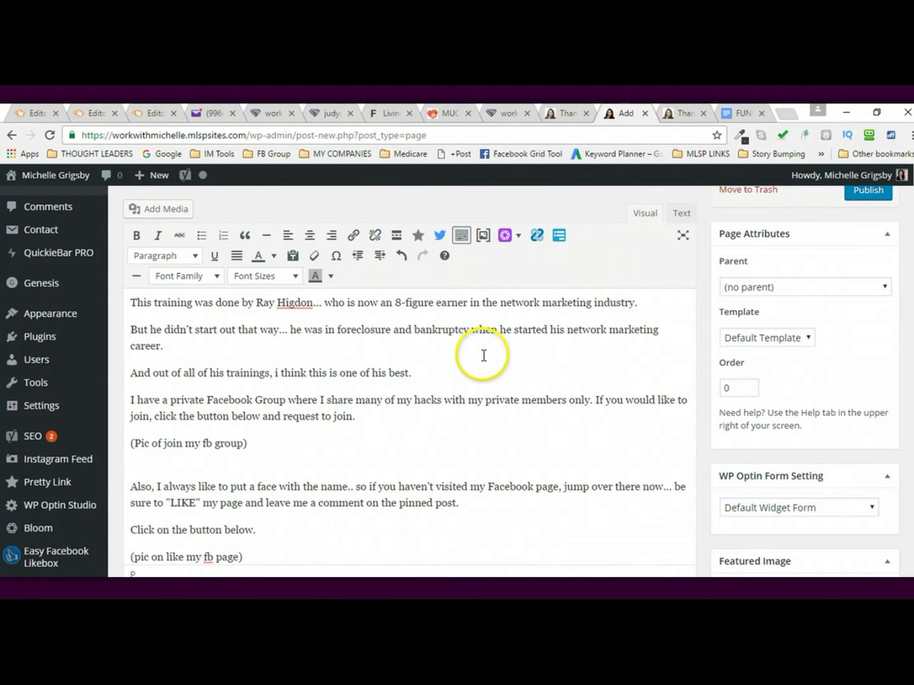
pyautogui.click(416, 373)
pyautogui.press('Return')
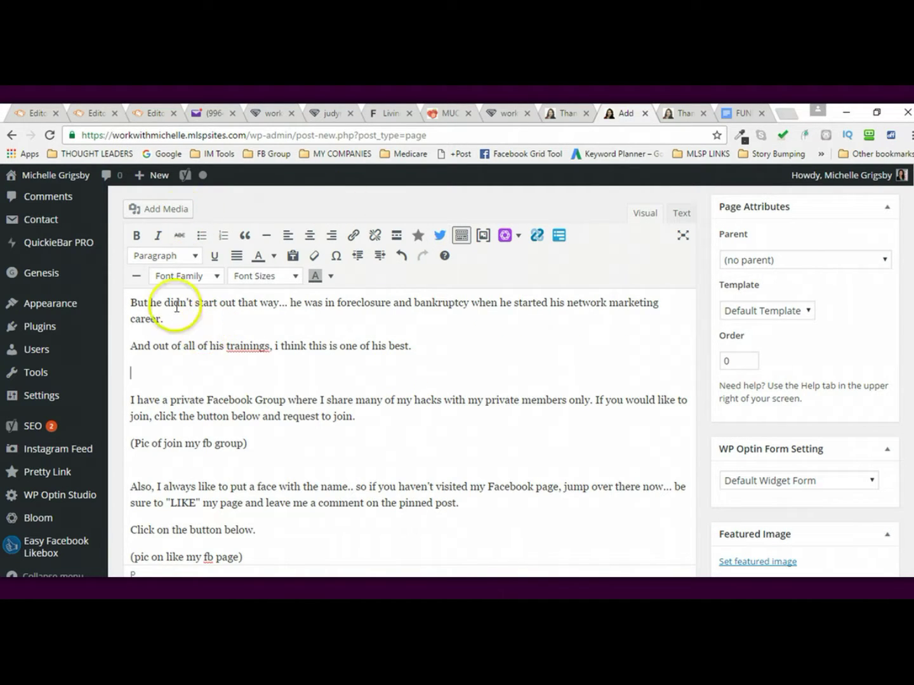
pyautogui.press('Return')
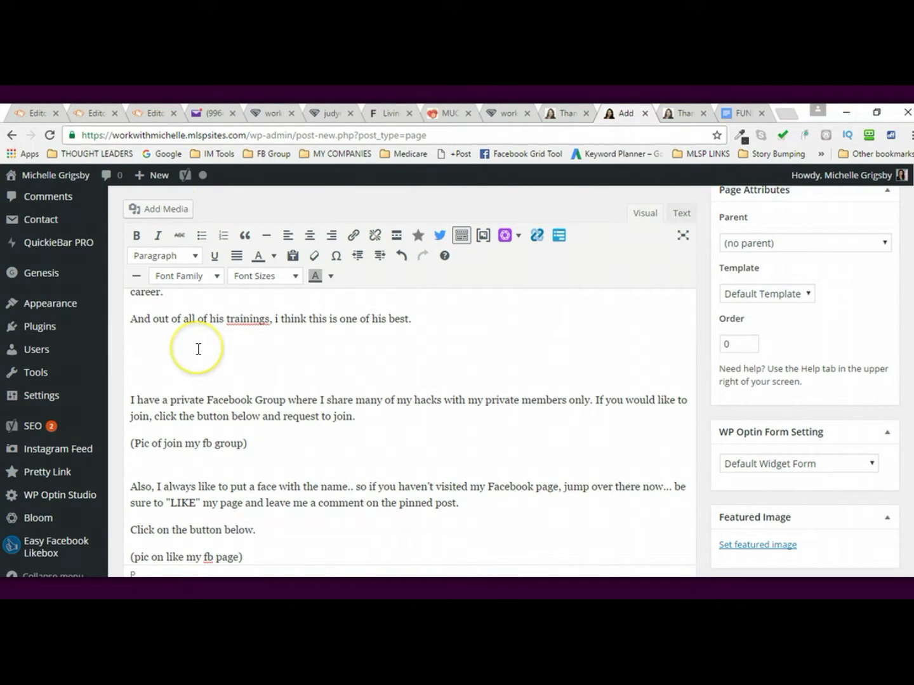
# - Upload the button image "click_here.png" from the Pictures folder and insert it centered at Full Size – 395 × 64 above the private Facebook Group paragraph
pyautogui.click(175, 210)
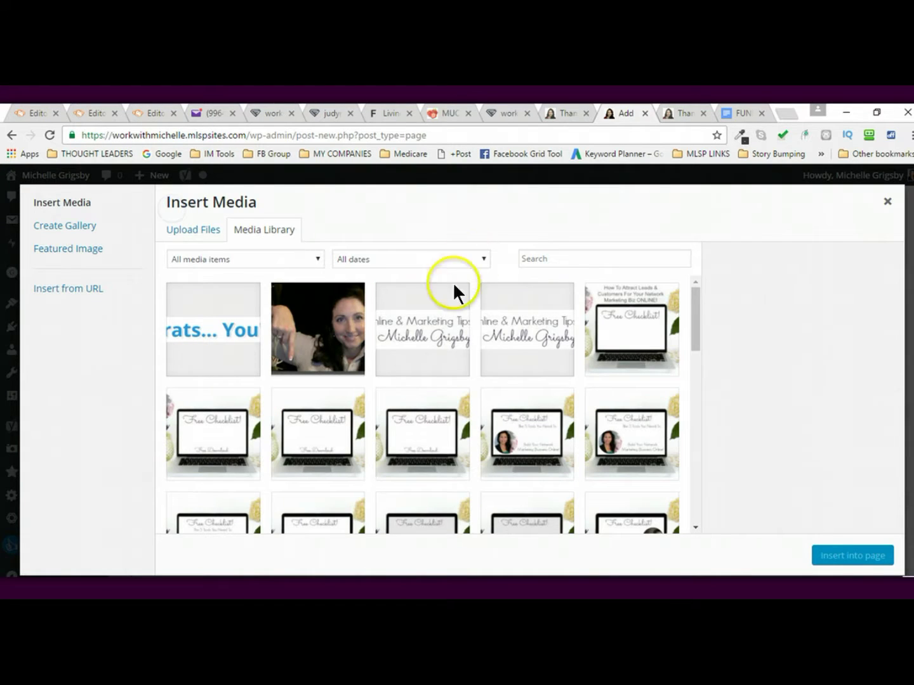
pyautogui.click(202, 230)
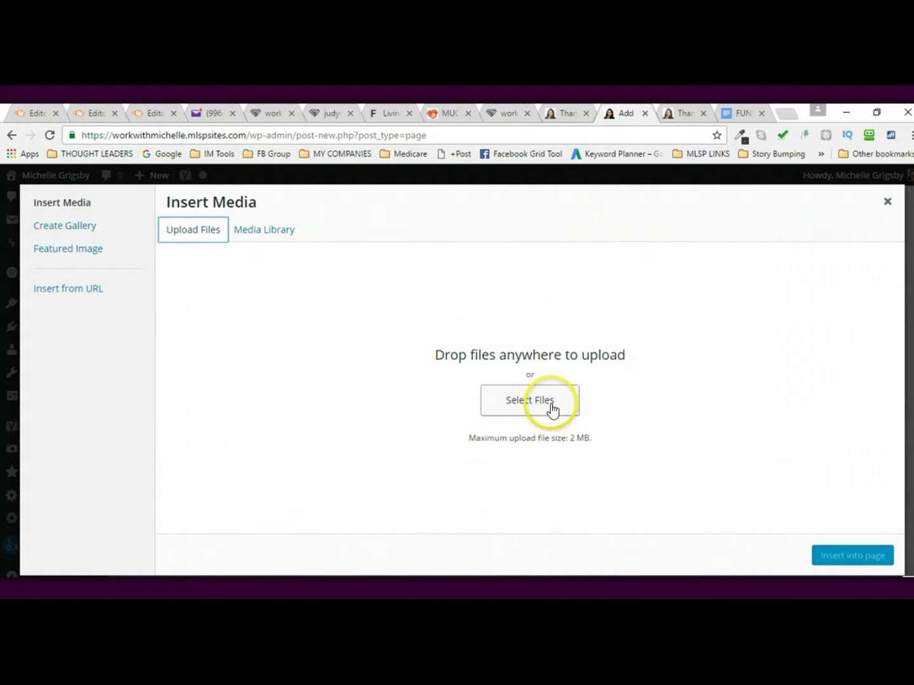
pyautogui.click(550, 407)
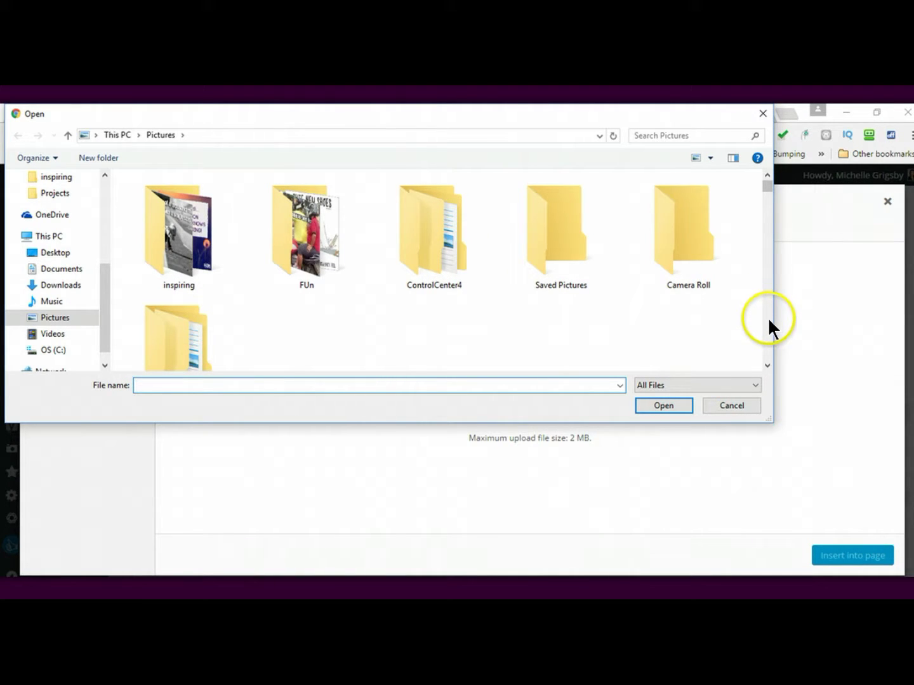
pyautogui.click(766, 347)
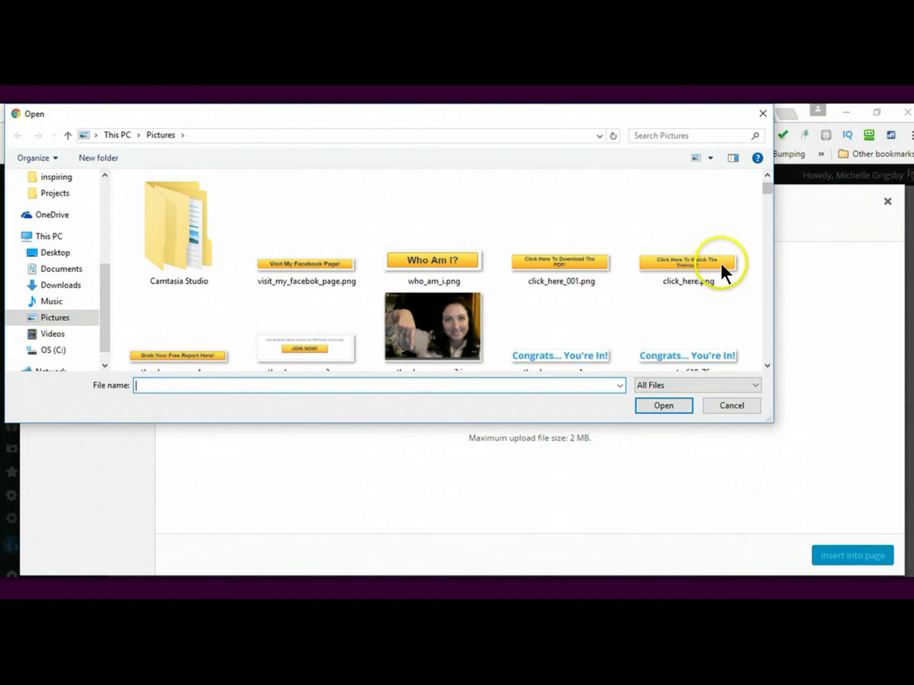
pyautogui.doubleClick(675, 259)
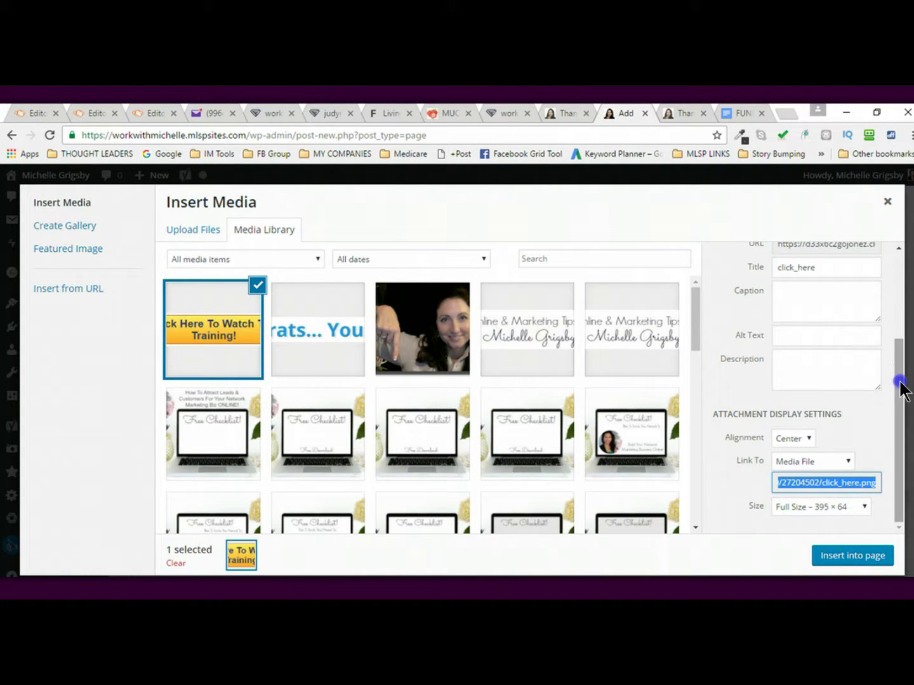
pyautogui.click(899, 382)
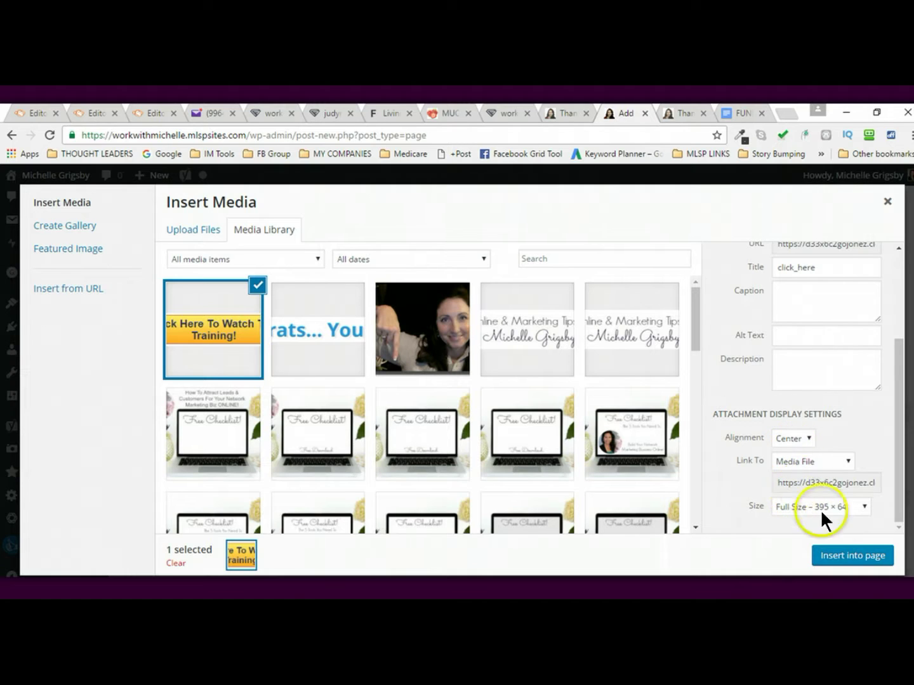
pyautogui.click(837, 555)
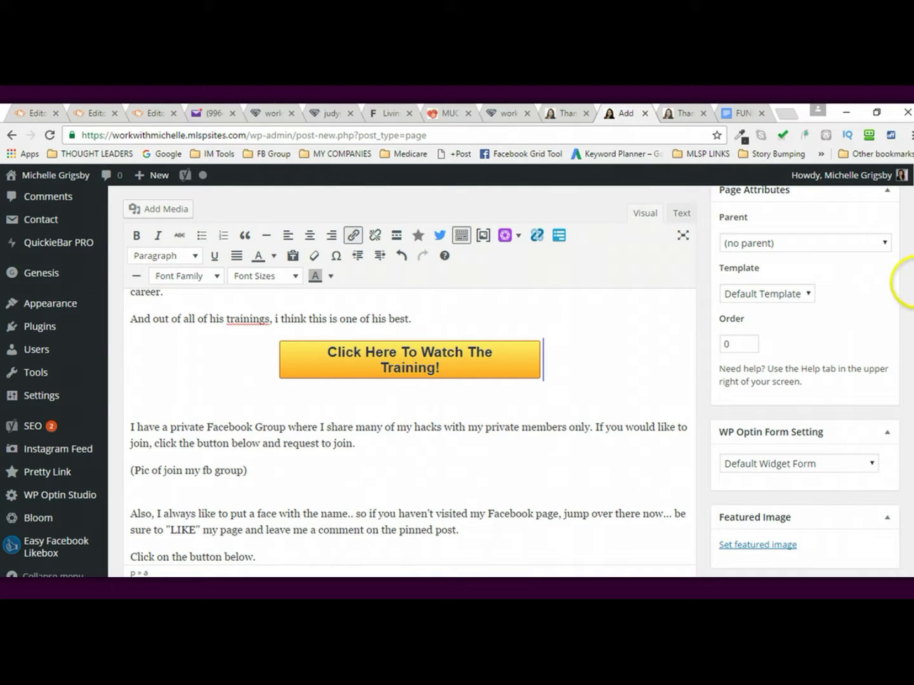
# - Preview the page to test where the "Click Here To Watch The Training!" button leads, and return to the button in the editor
pyautogui.scroll(3, 911, 282)
pyautogui.scroll(3, 910, 260)
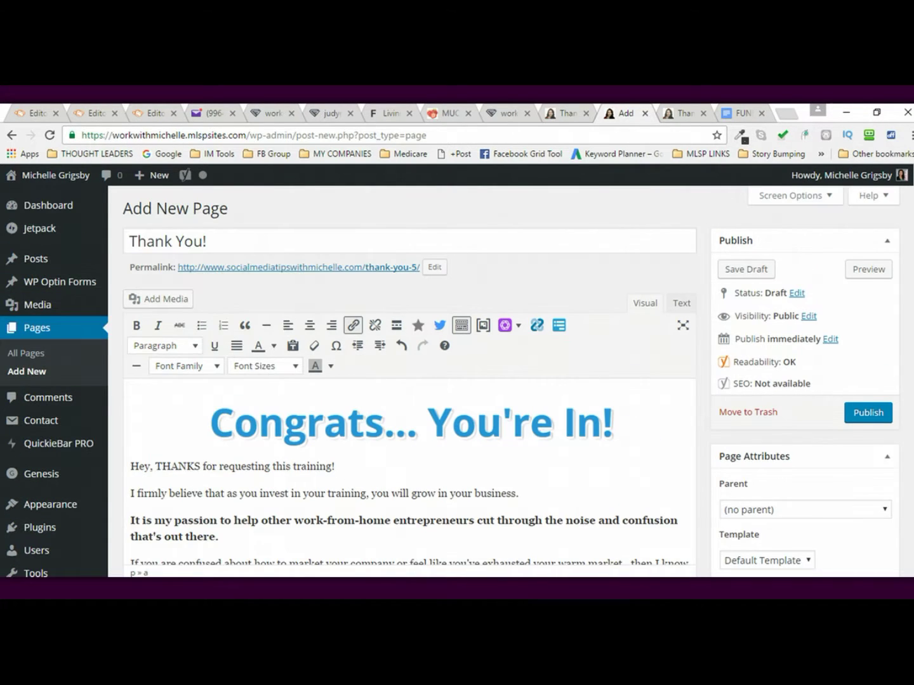
pyautogui.click(868, 267)
pyautogui.click(674, 112)
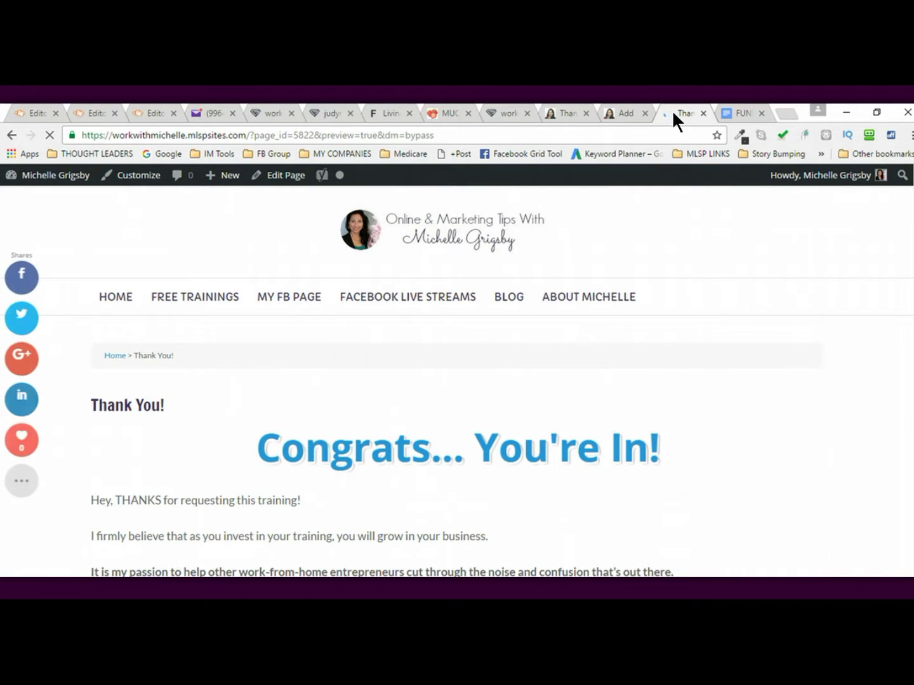
pyautogui.scroll(-10, 912, 202)
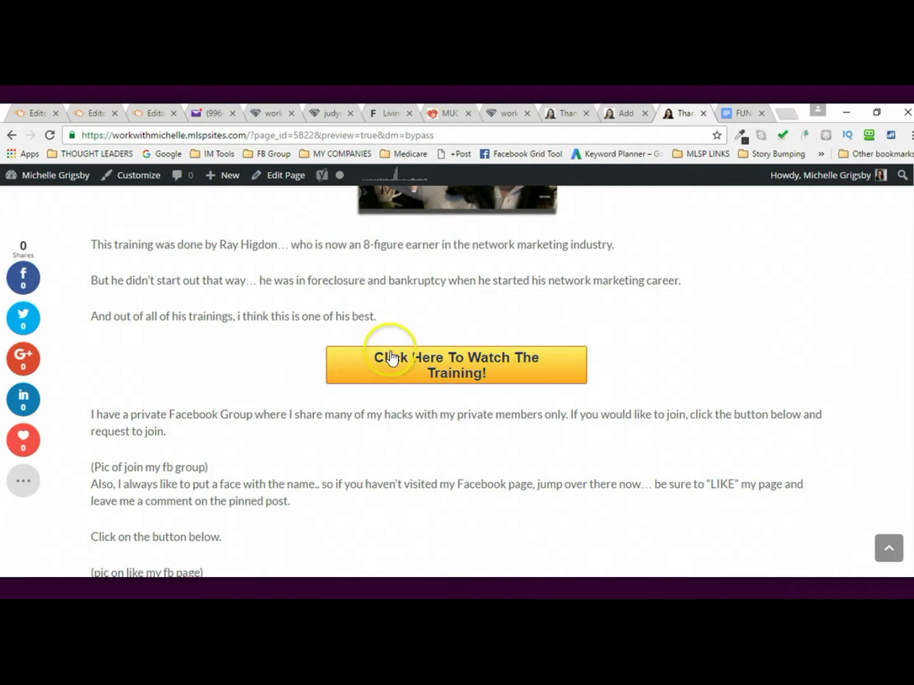
pyautogui.click(465, 369)
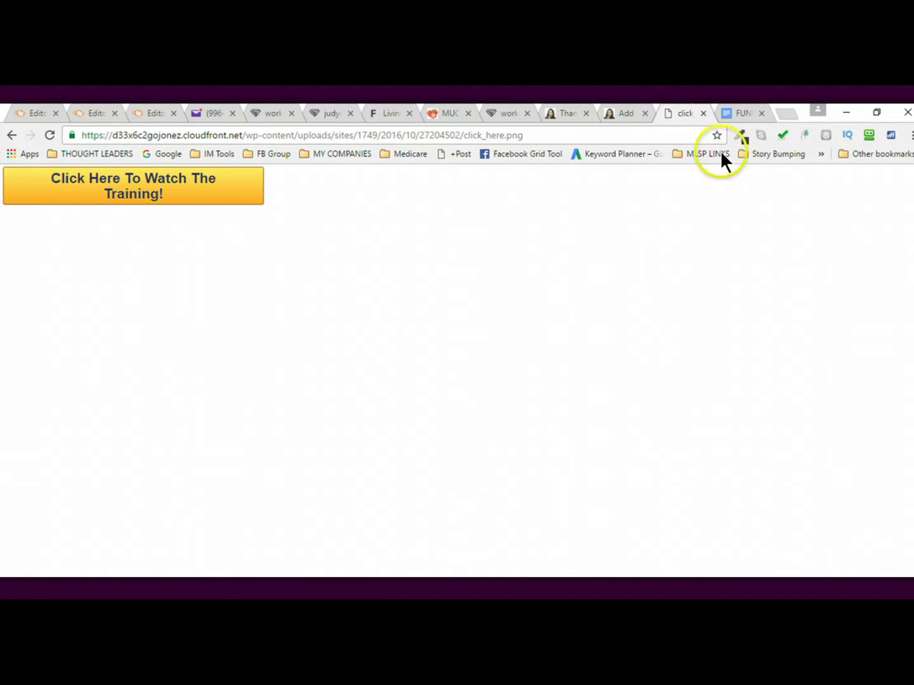
pyautogui.click(12, 135)
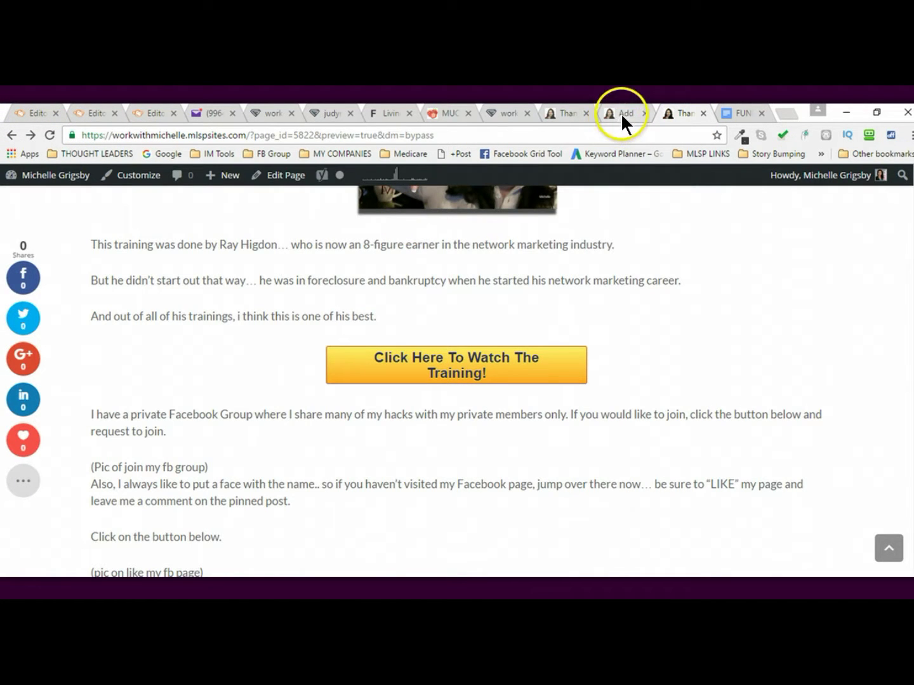
pyautogui.click(621, 113)
pyautogui.scroll(-1, 905, 228)
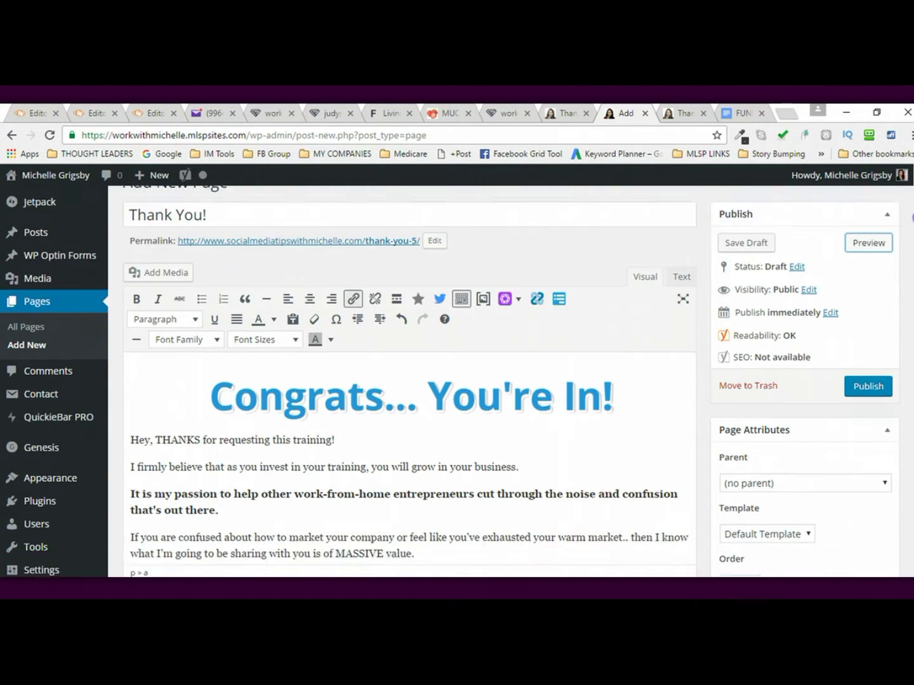
pyautogui.scroll(-6, 457, 381)
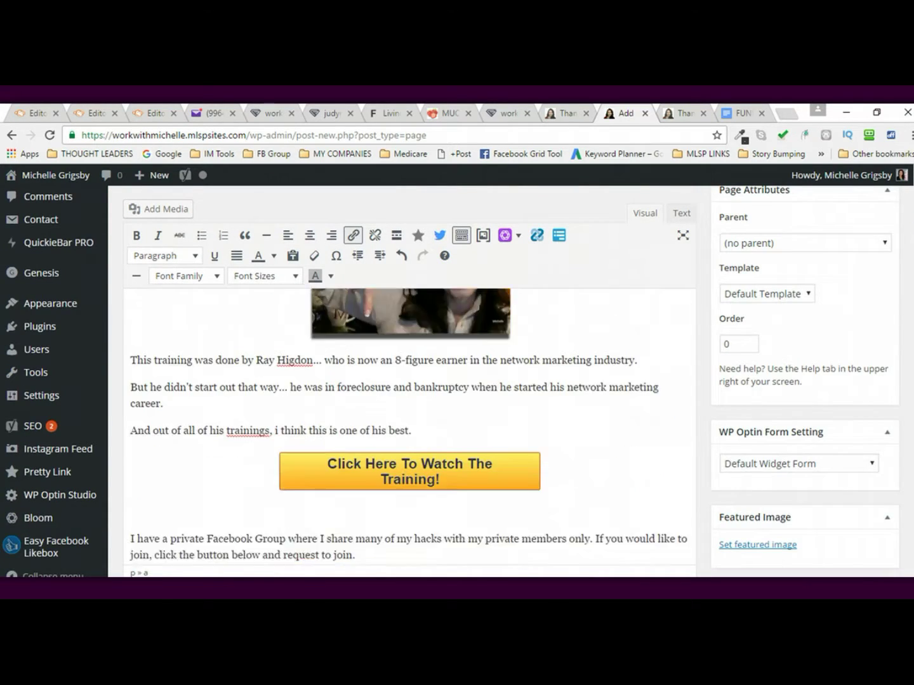
pyautogui.scroll(-2, 407, 425)
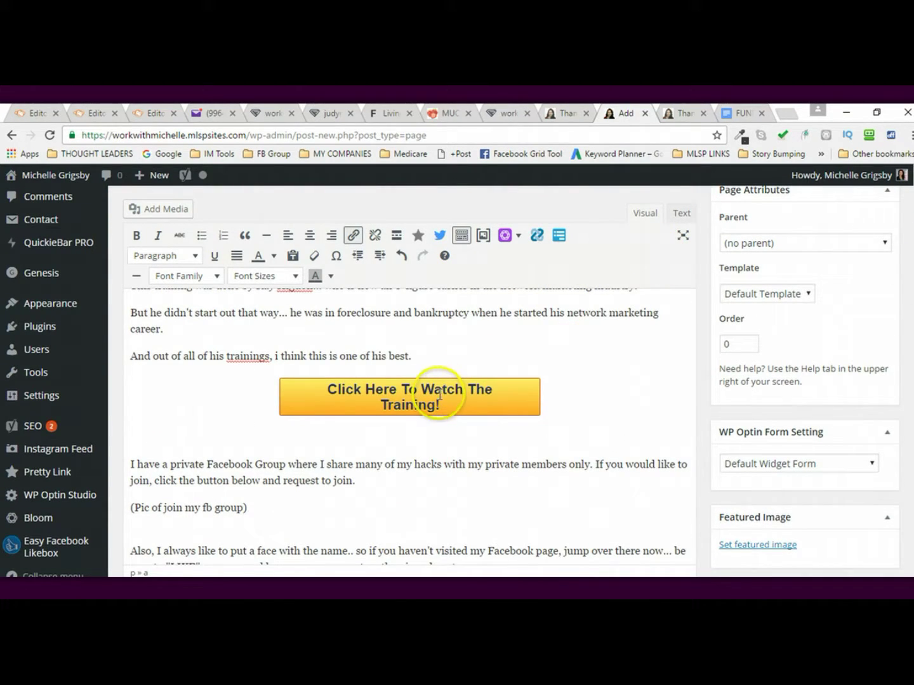
# - Select the "Click Here To Watch The Training!" button image and copy the top10prospectingtricks.com/thank-you address from Notepad, returning to the page editor
pyautogui.click(440, 395)
pyautogui.click(414, 398)
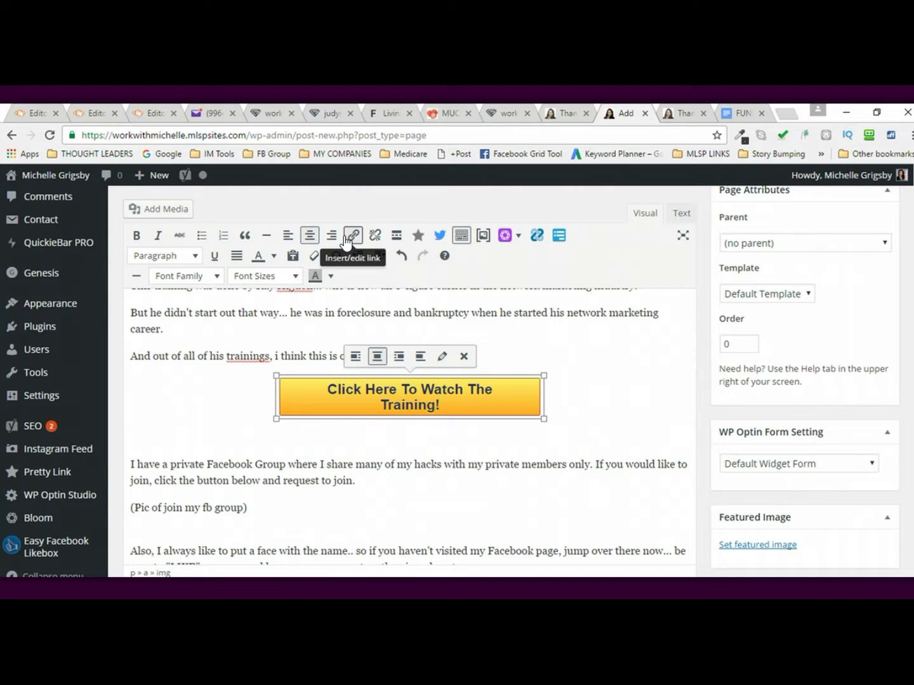
pyautogui.hotkey('alt', 'Tab')
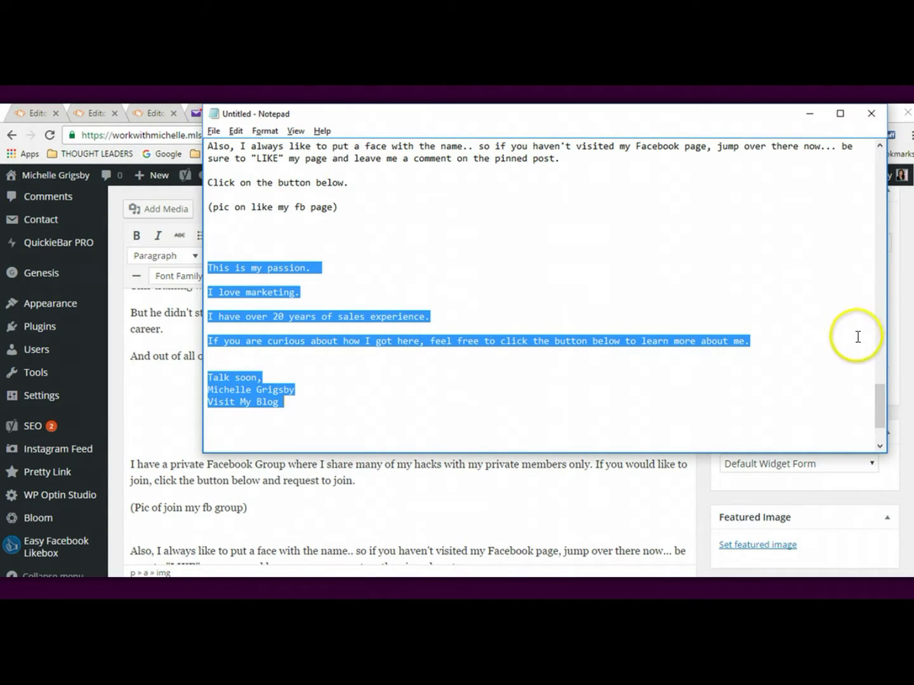
pyautogui.moveTo(881, 391); pyautogui.dragTo(883, 280)
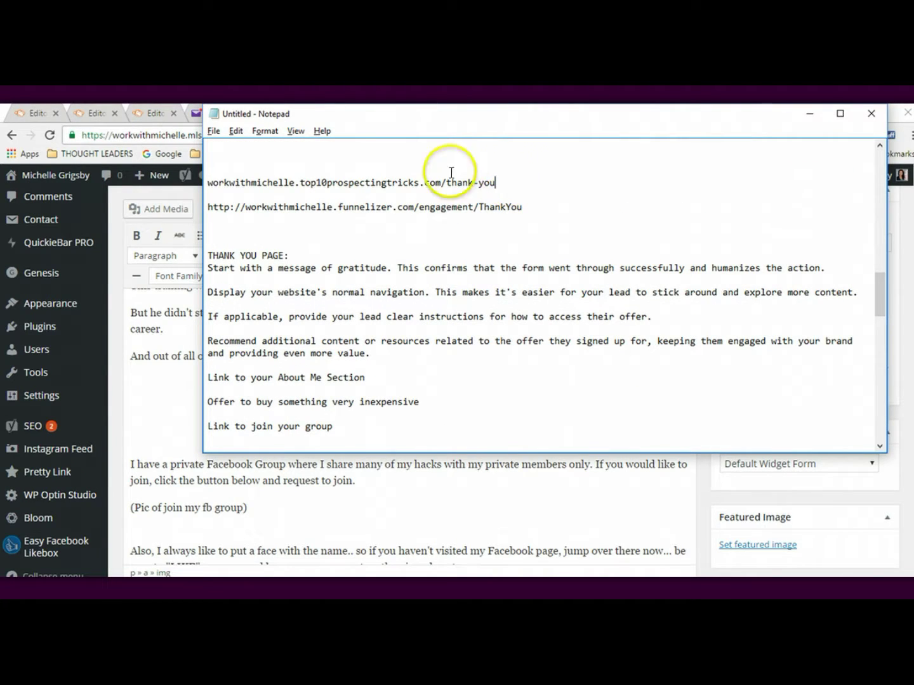
pyautogui.moveTo(499, 183); pyautogui.dragTo(208, 186)
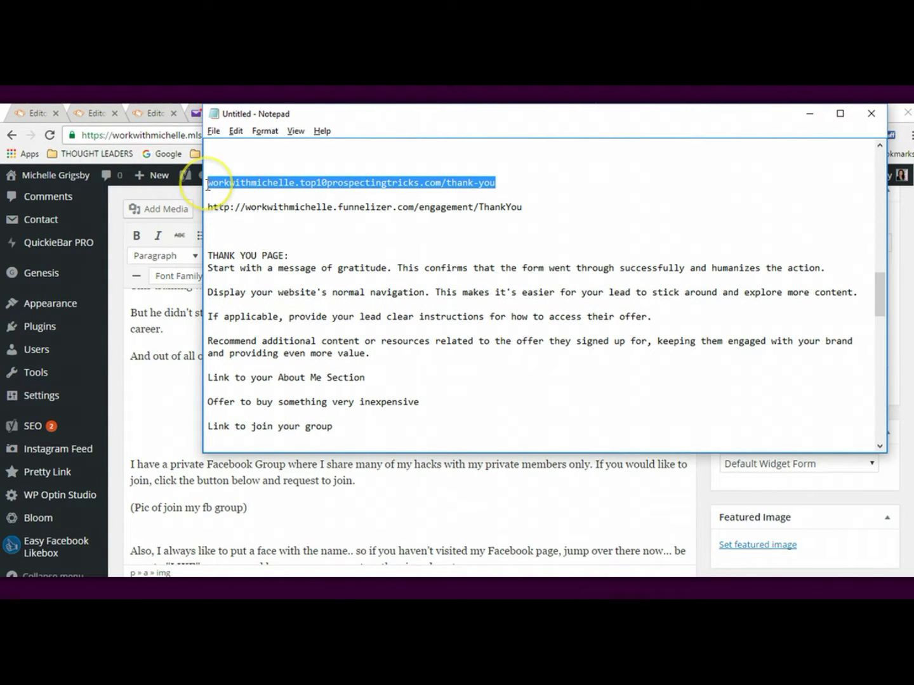
pyautogui.hotkey('alt', 'Tab')
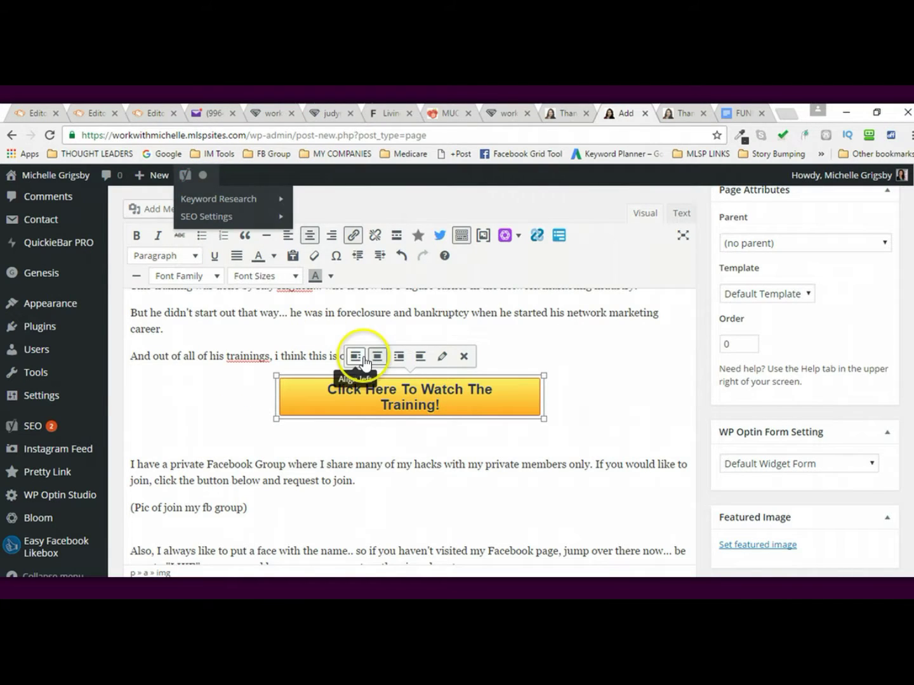
# - Try to point the training button's link to the copied thank-you address, and set the link to open in a new tab
pyautogui.click(355, 236)
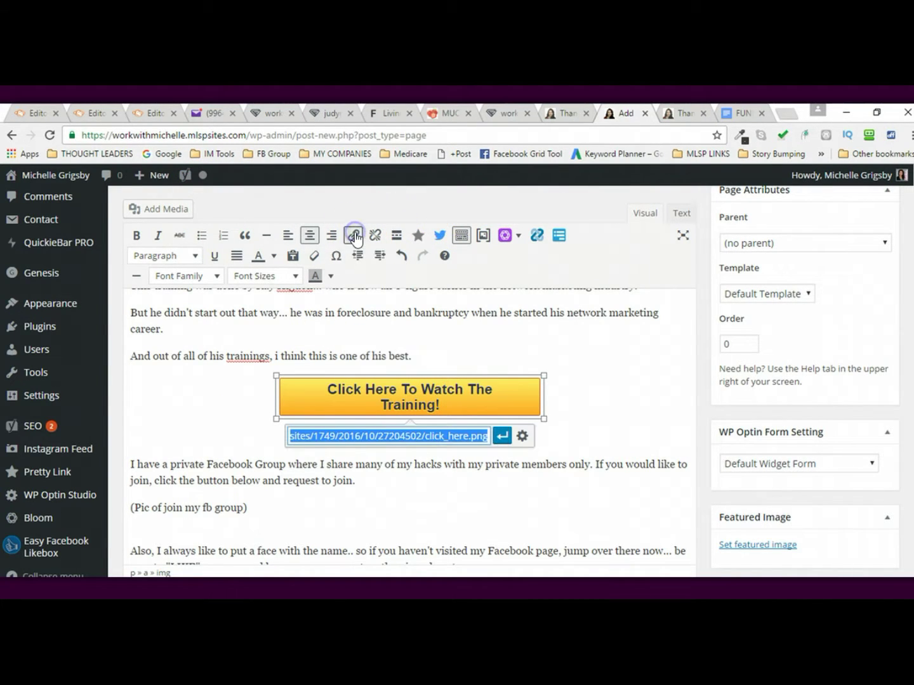
pyautogui.click(355, 237)
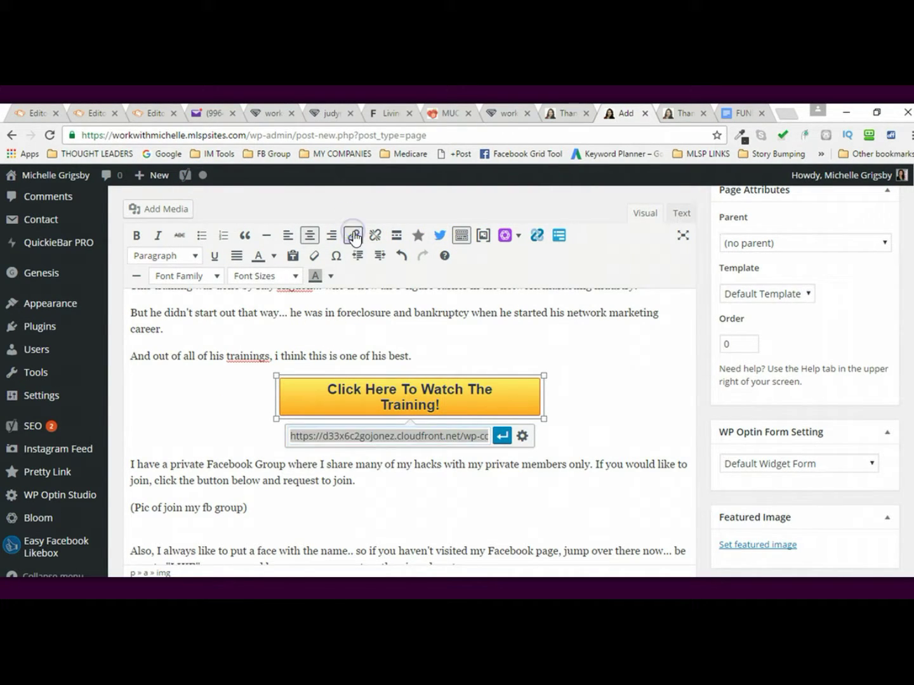
pyautogui.click(359, 436)
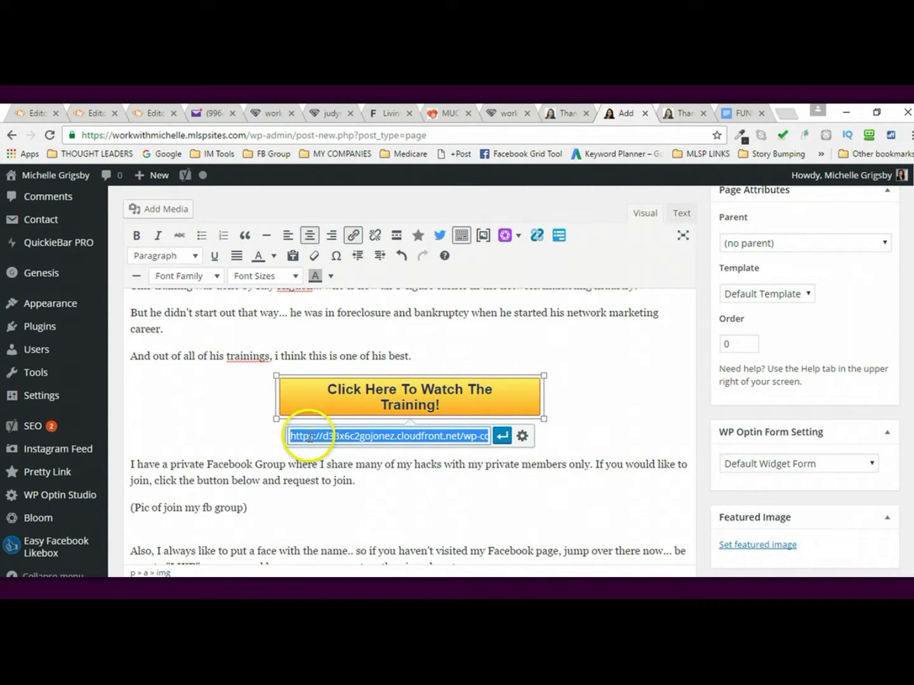
pyautogui.write('http://hello.top10prospectingtricks.com/thank-you')
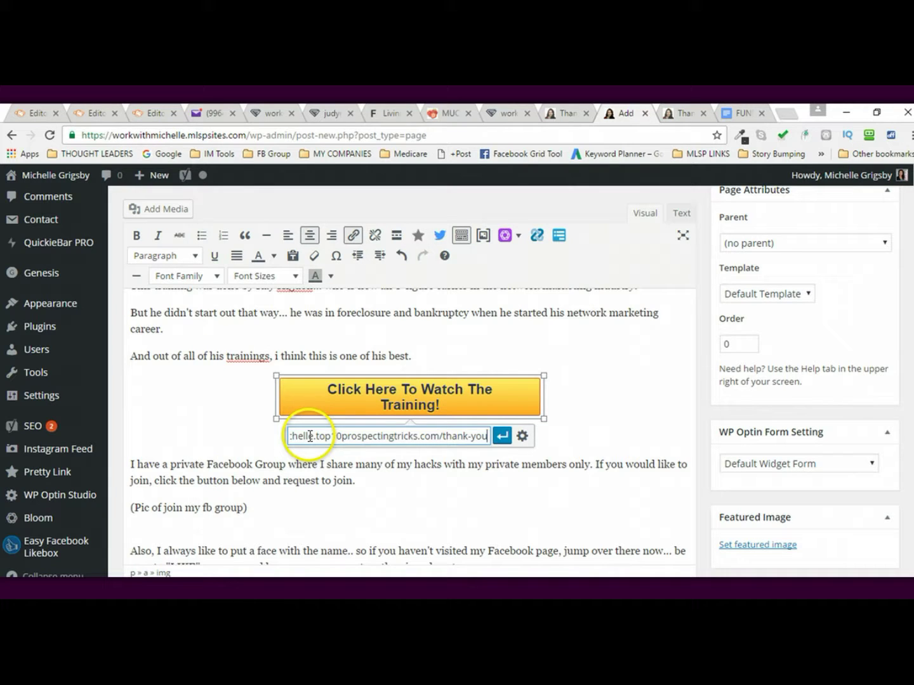
pyautogui.click(520, 436)
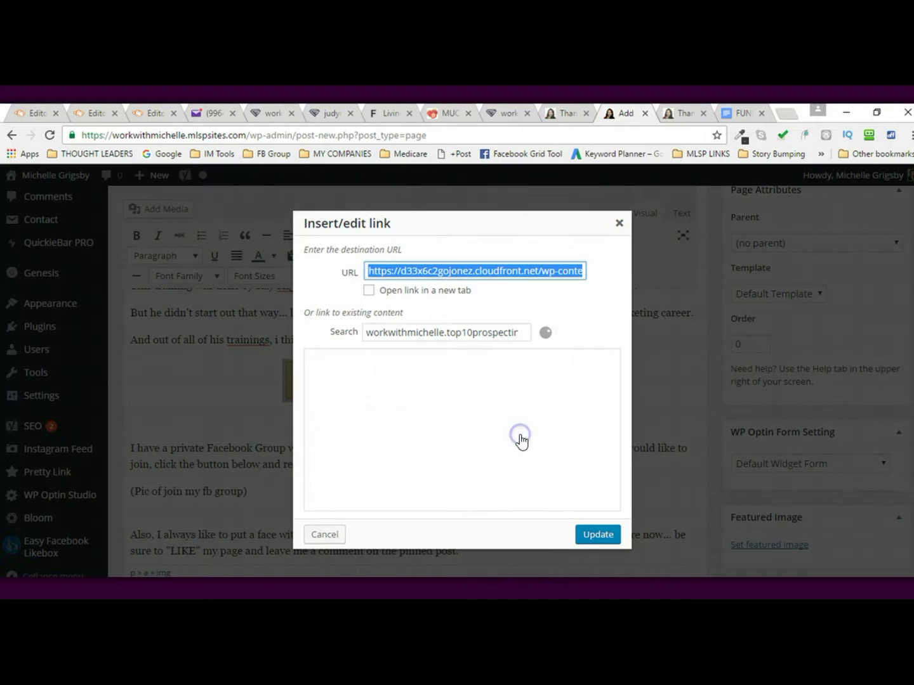
pyautogui.click(368, 291)
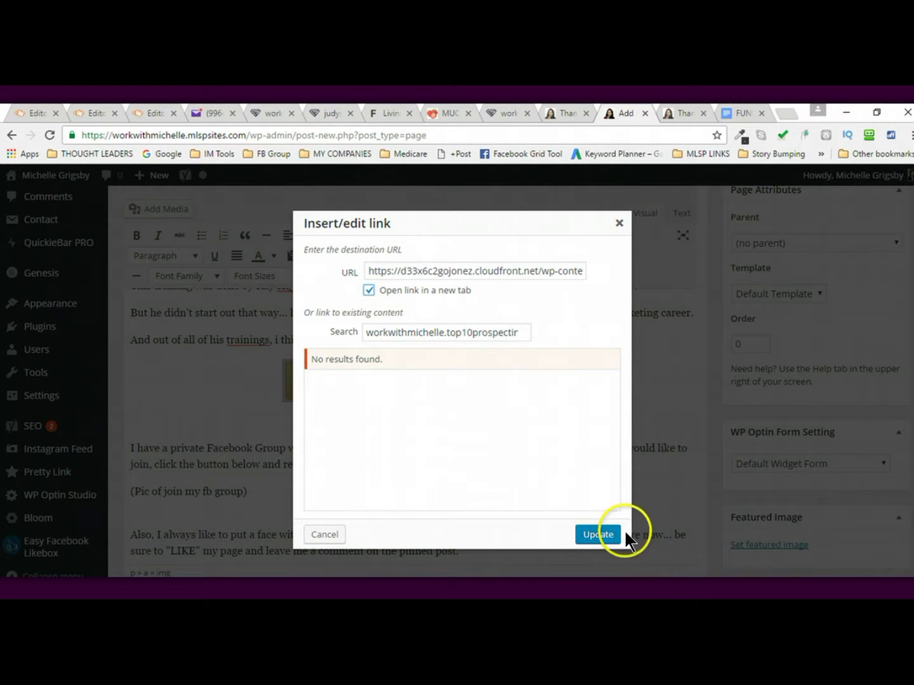
pyautogui.click(598, 535)
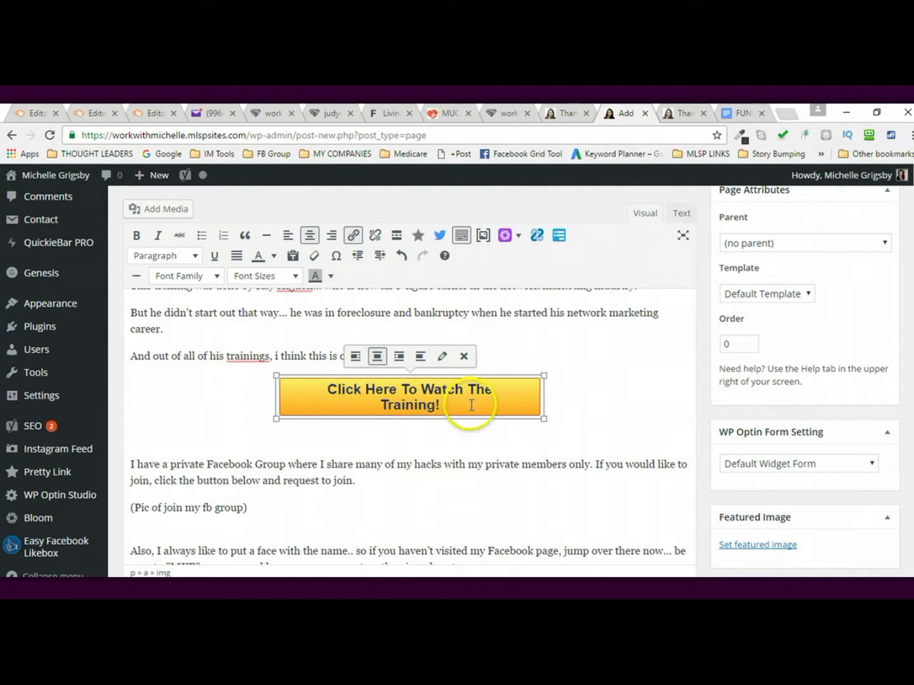
# - Preview the page to test where the "Click Here To Watch The Training!" button leads, close the opened tabs, and return to the editor
pyautogui.scroll(5, 909, 266)
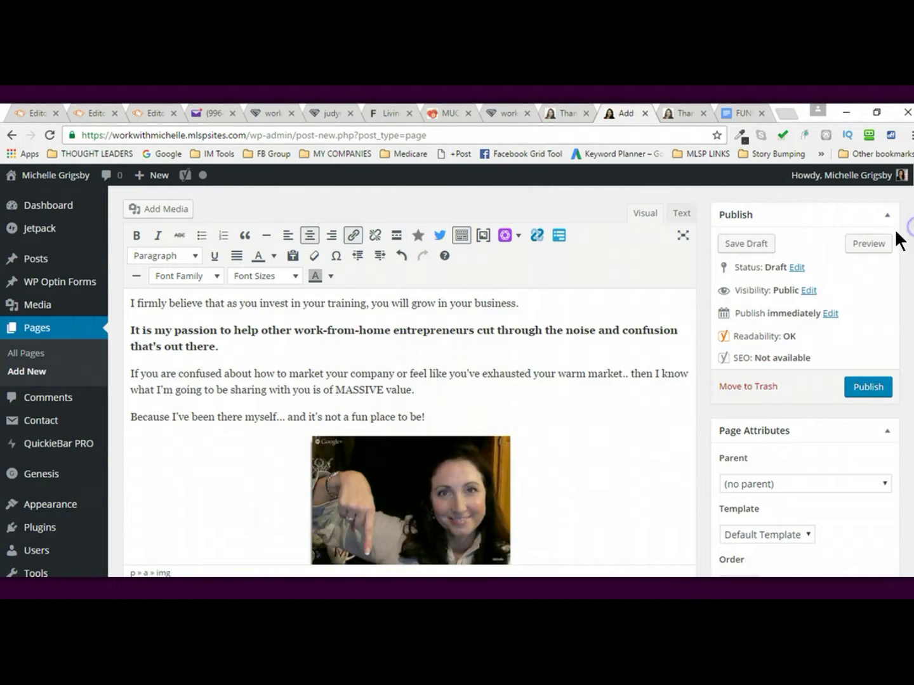
pyautogui.click(875, 241)
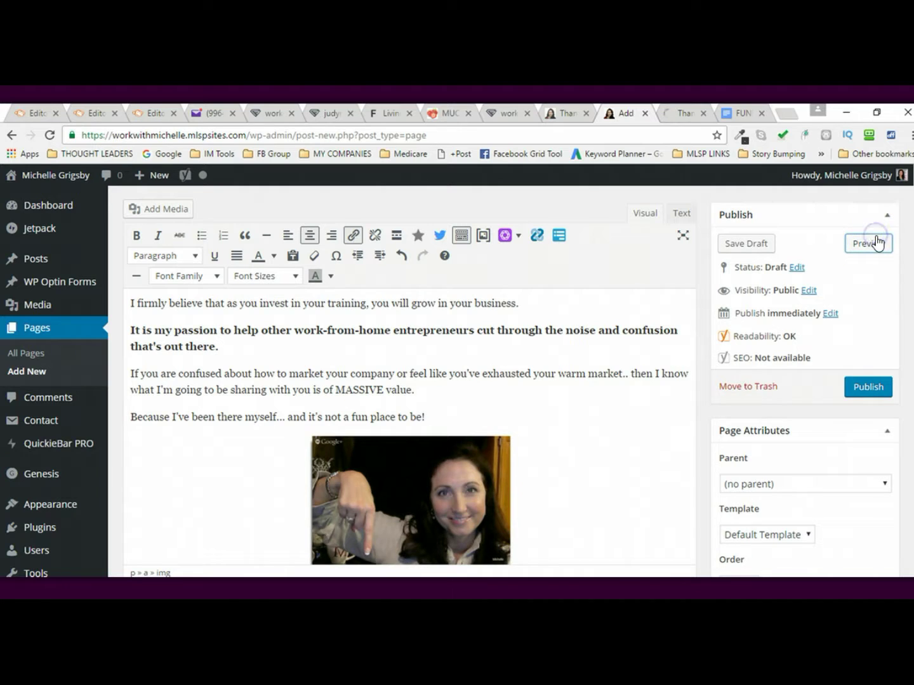
pyautogui.click(673, 111)
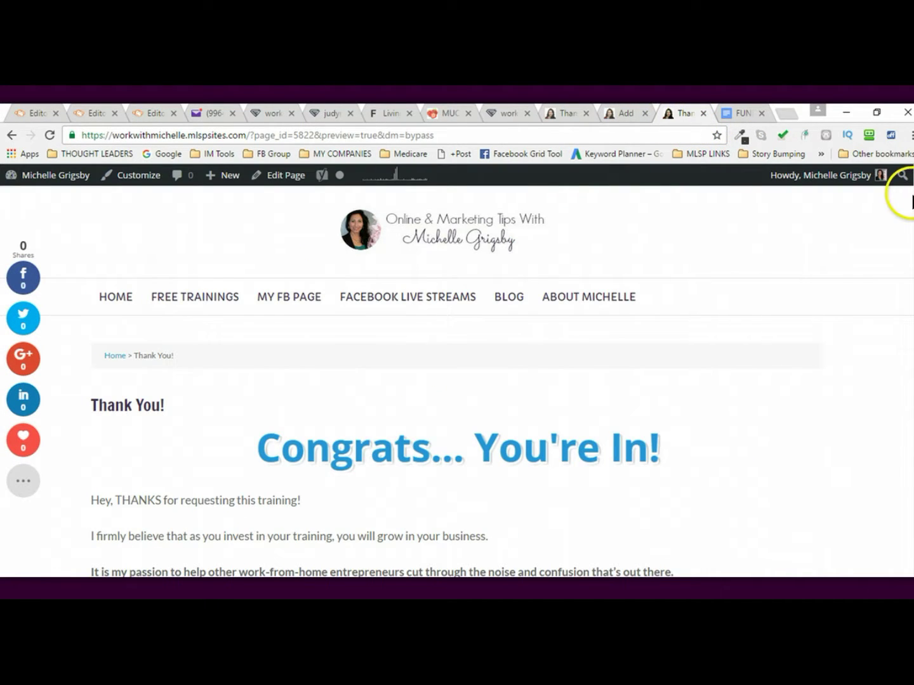
pyautogui.scroll(-3, 907, 380)
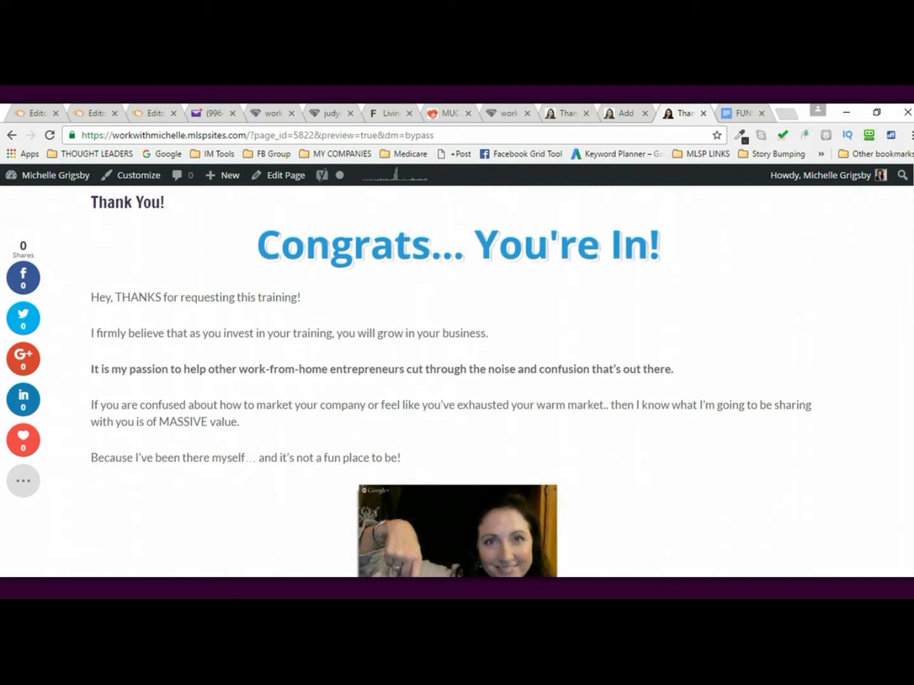
pyautogui.scroll(-6, 451, 381)
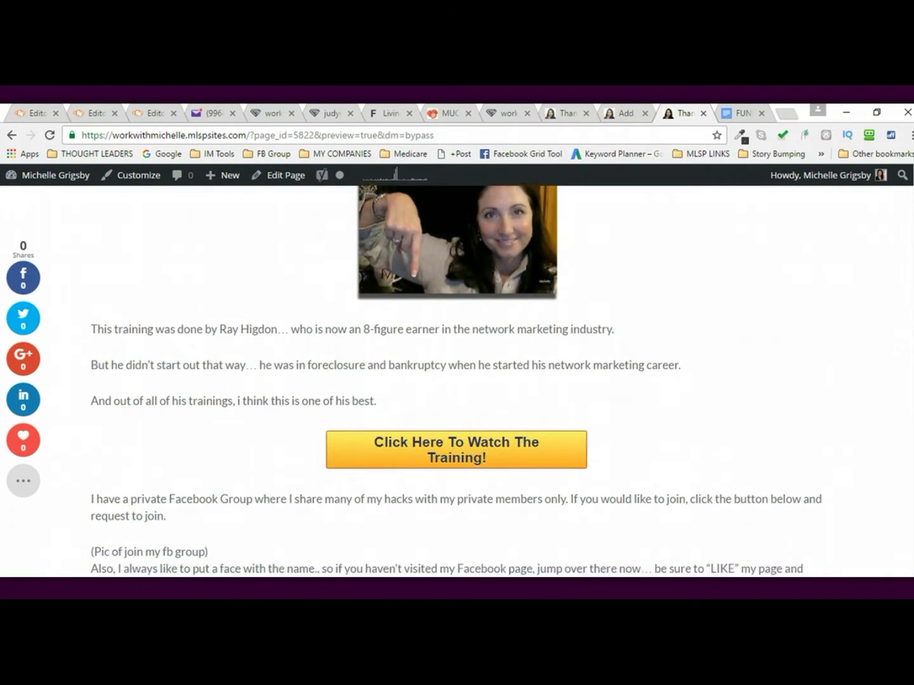
pyautogui.scroll(-2, 457, 381)
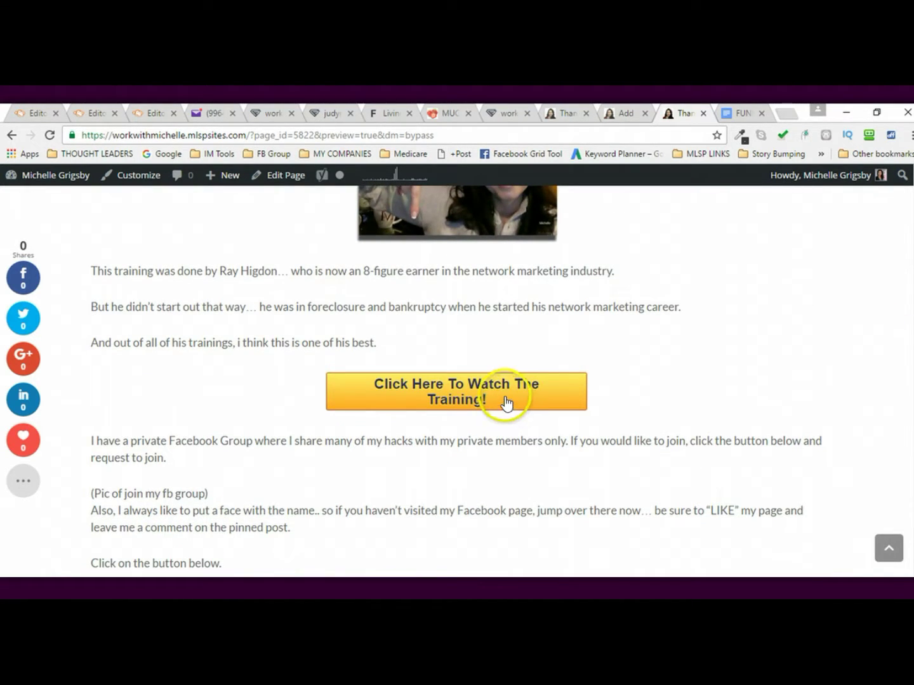
pyautogui.click(499, 394)
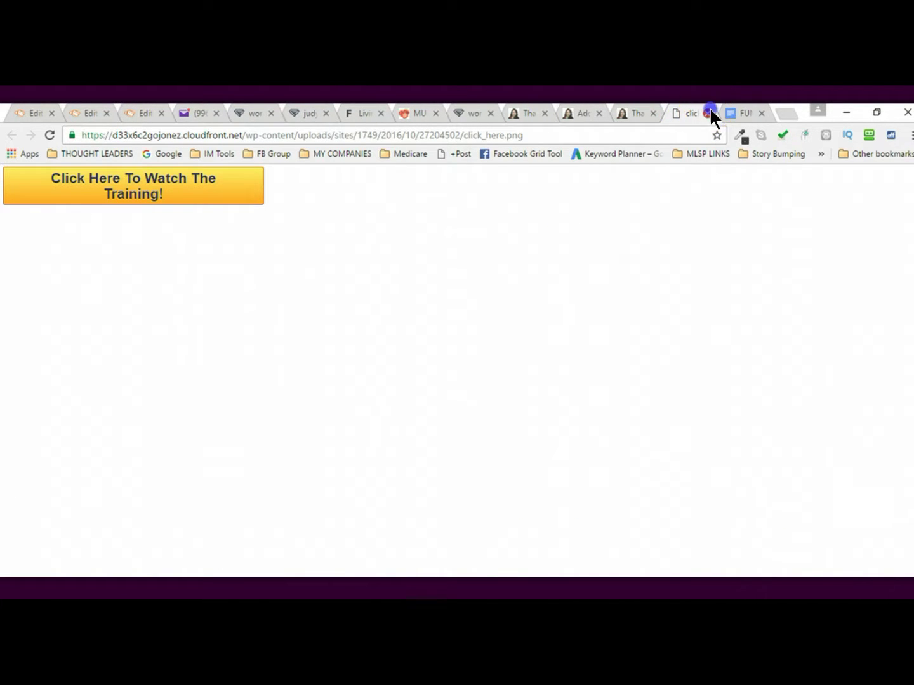
pyautogui.click(707, 112)
pyautogui.click(501, 386)
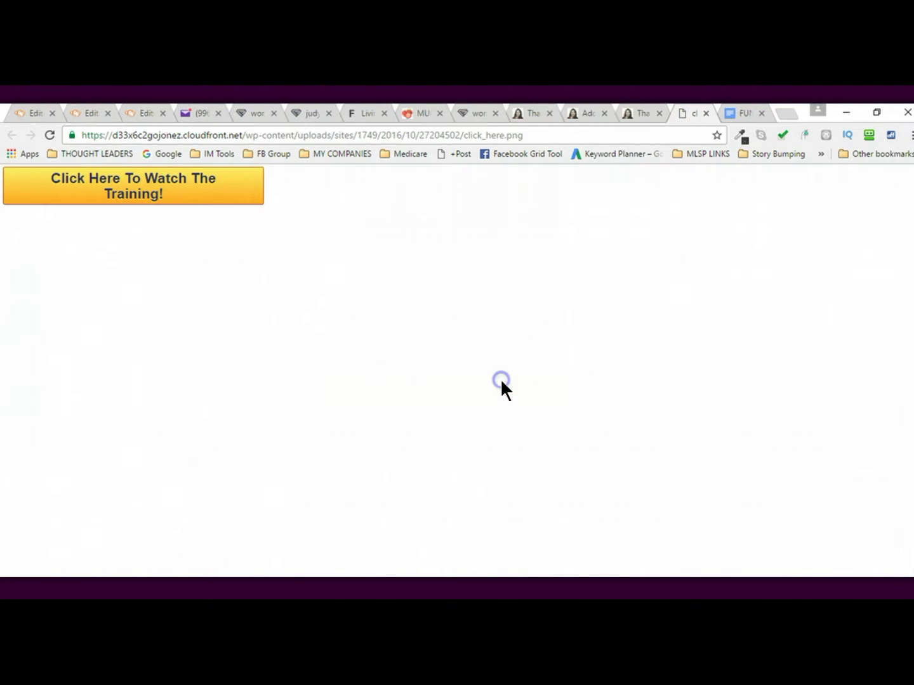
pyautogui.click(706, 113)
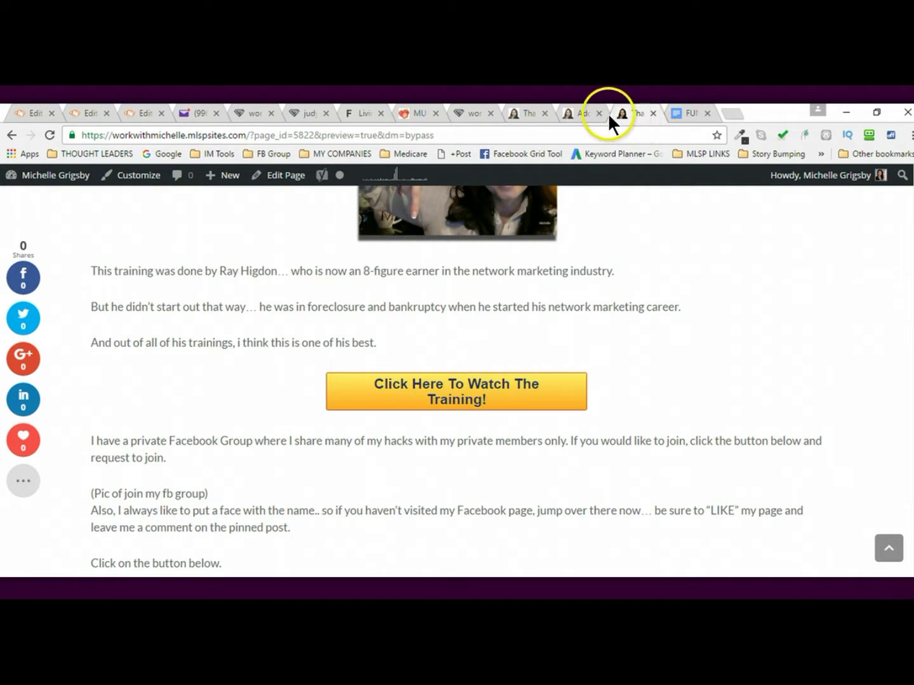
pyautogui.click(584, 113)
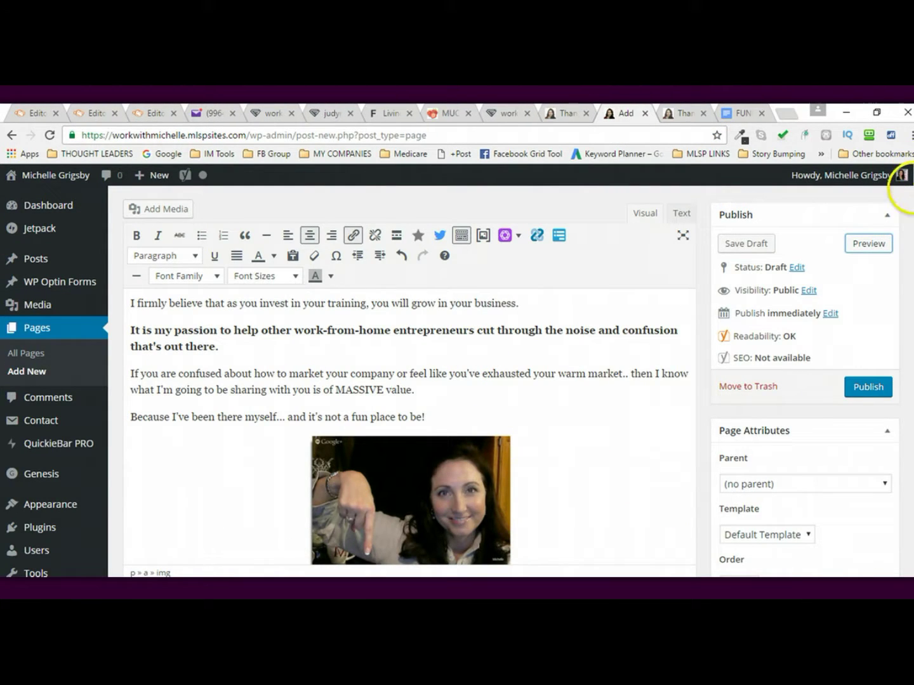
# - Try again to replace the training button's link with the copied thank-you address through the link options, and look at the image details
pyautogui.scroll(-10, 487, 311)
pyautogui.click(488, 311)
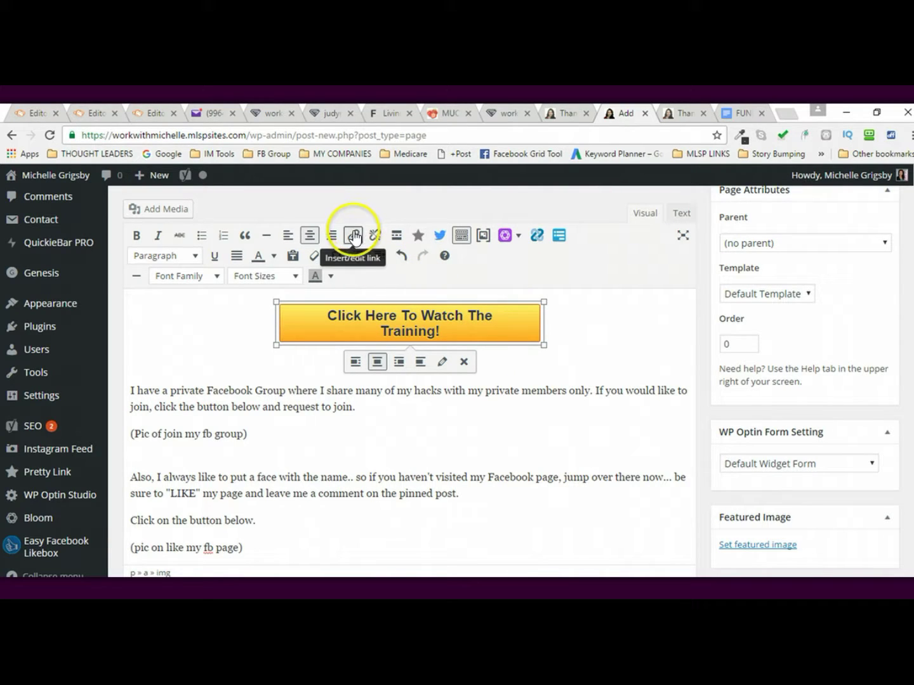
pyautogui.click(354, 239)
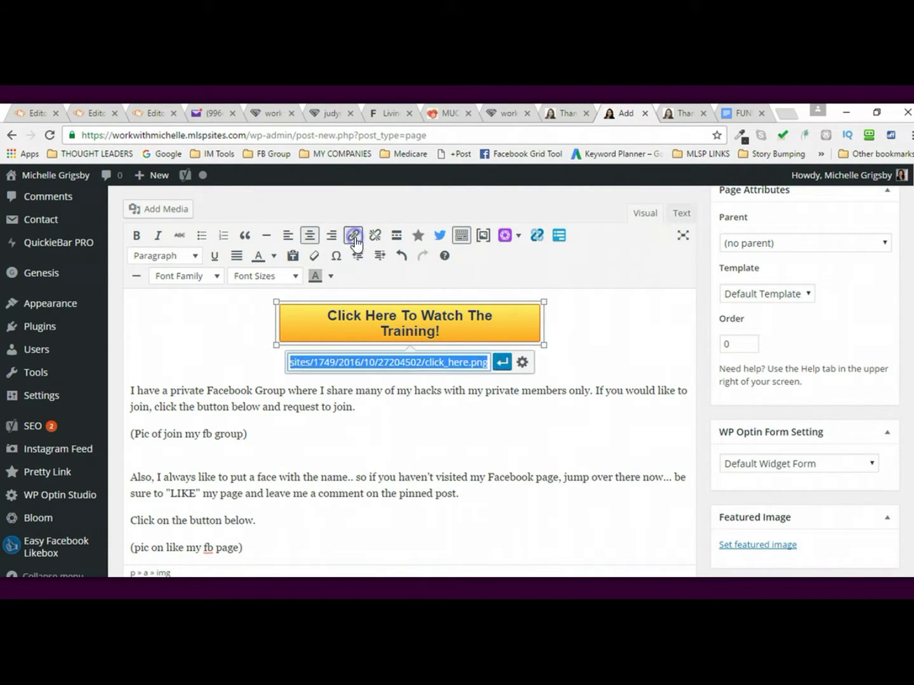
pyautogui.click(368, 363)
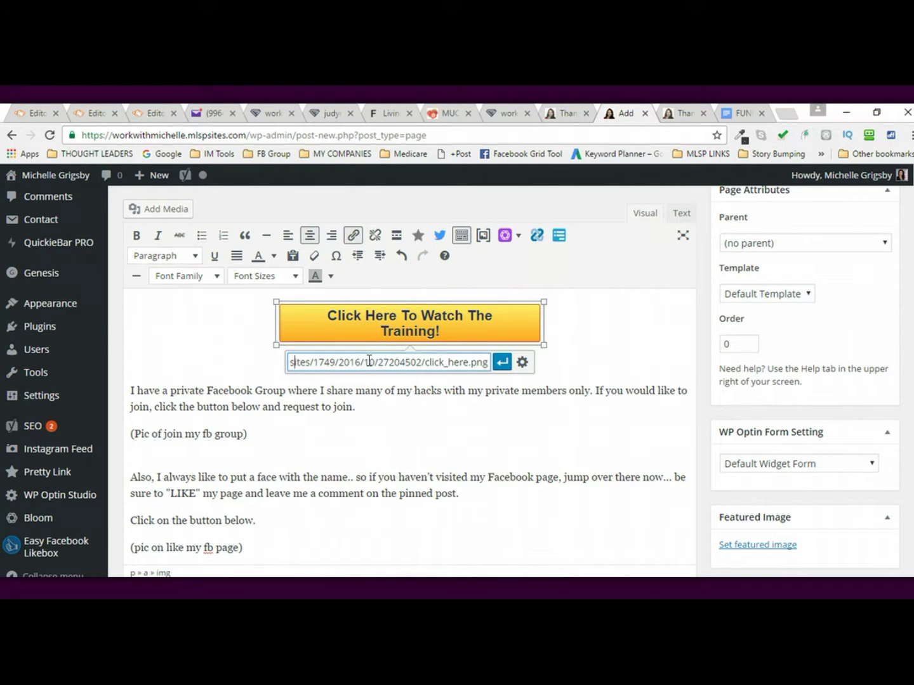
pyautogui.press('Left')
pyautogui.press('Left')
pyautogui.press('Left')
pyautogui.press('Left')
pyautogui.press('Left')
pyautogui.press('Left')
pyautogui.press('Left')
pyautogui.press('Left')
pyautogui.press('Left')
pyautogui.press('Left')
pyautogui.press('Left')
pyautogui.press('Left')
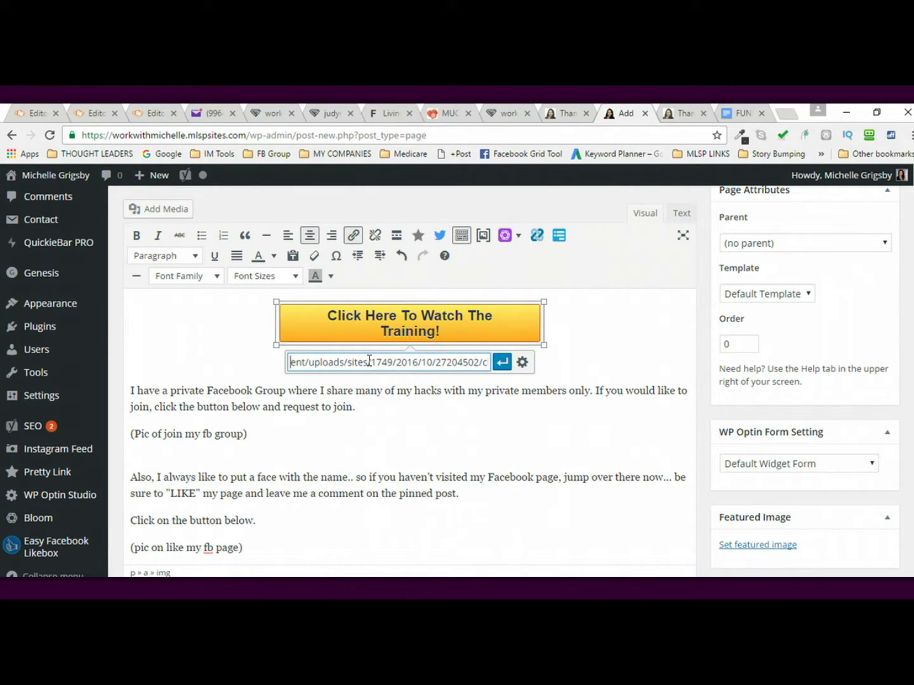
pyautogui.hotkey('ctrl', 'a')
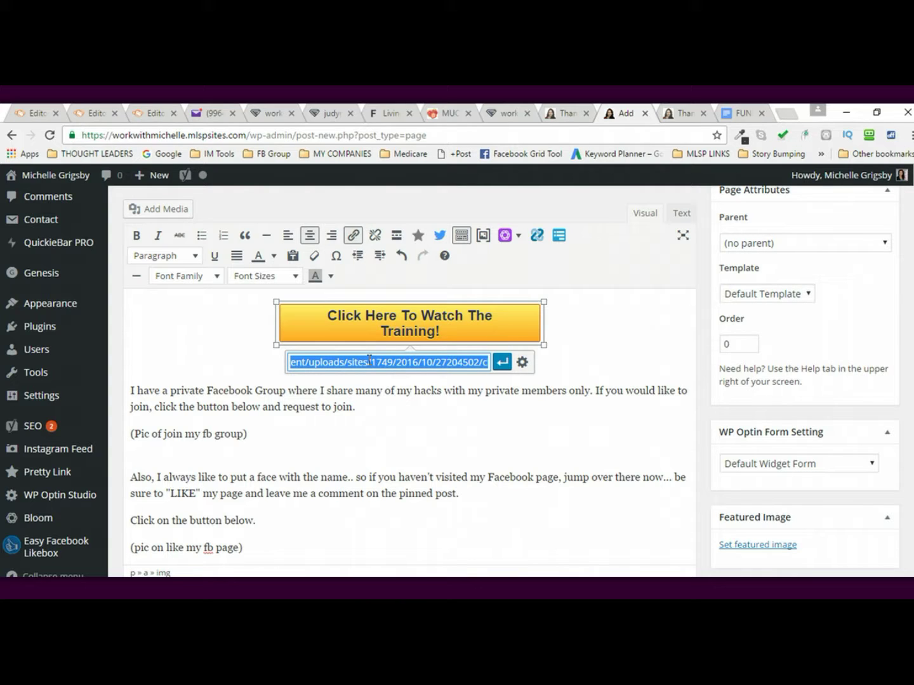
pyautogui.hotkey('ctrl', 'v')
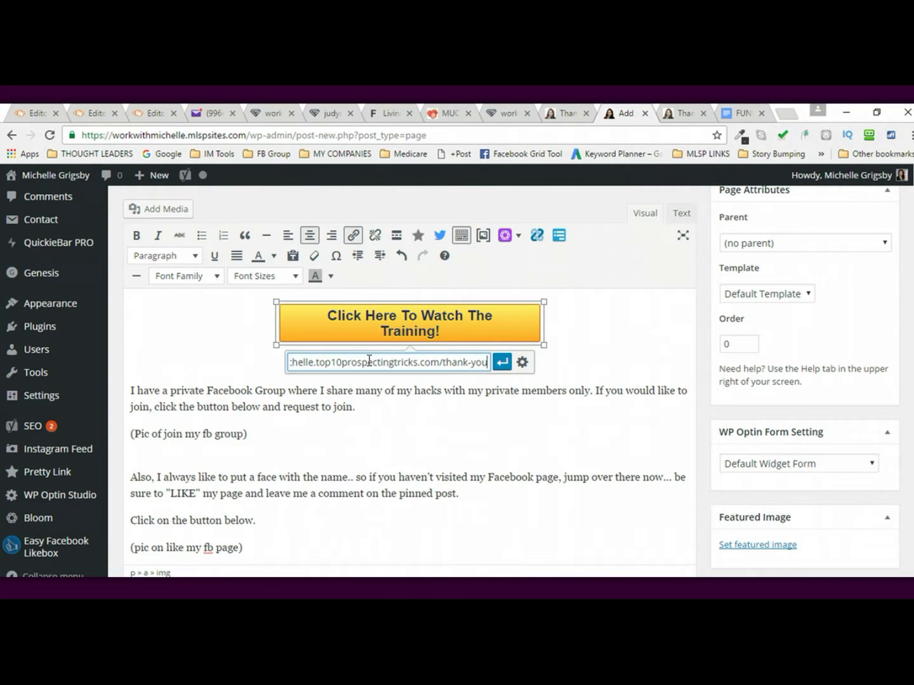
pyautogui.click(522, 362)
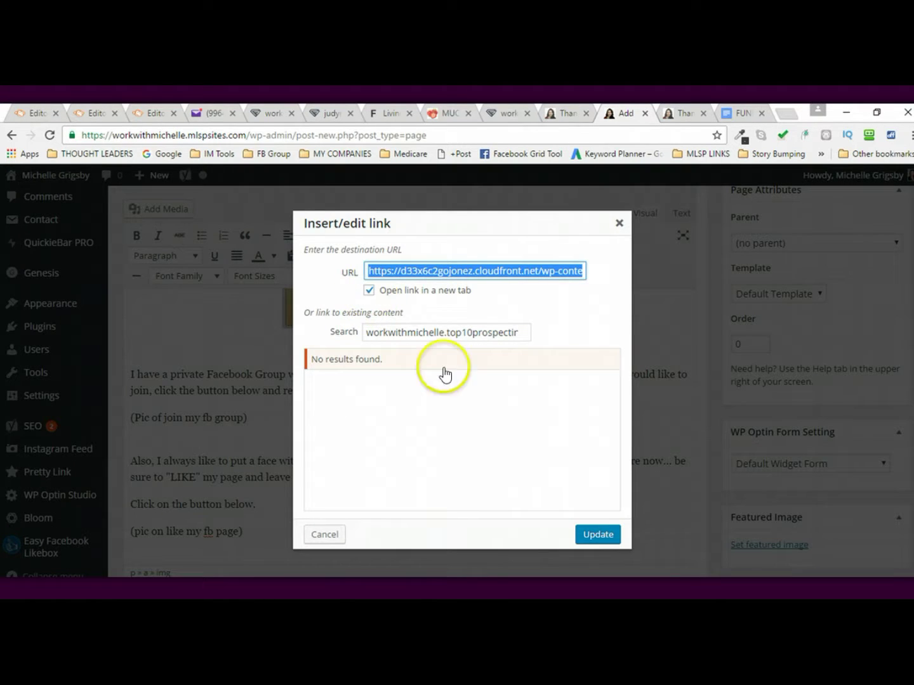
pyautogui.click(589, 534)
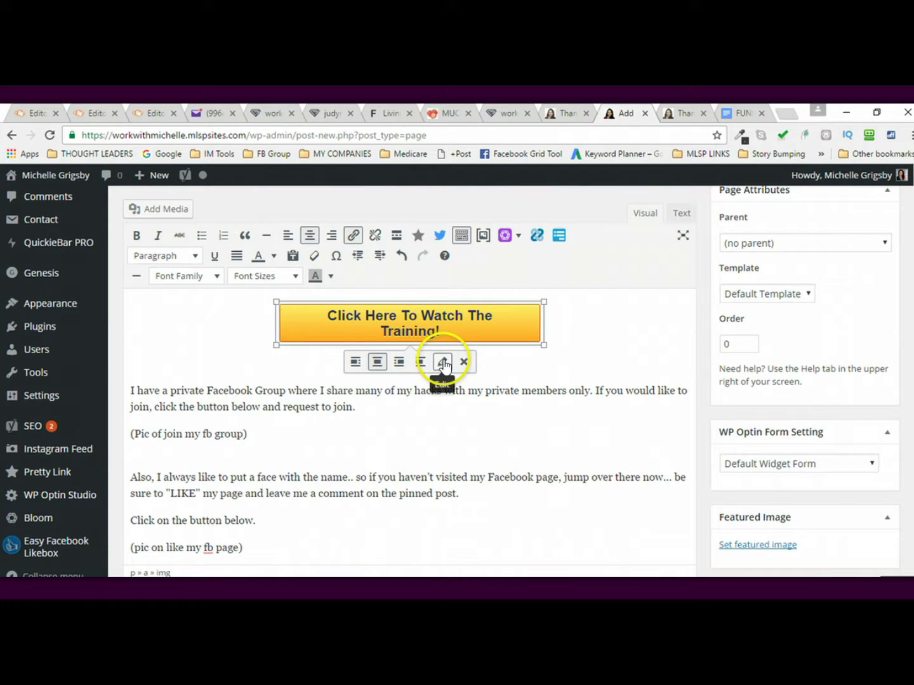
pyautogui.click(443, 360)
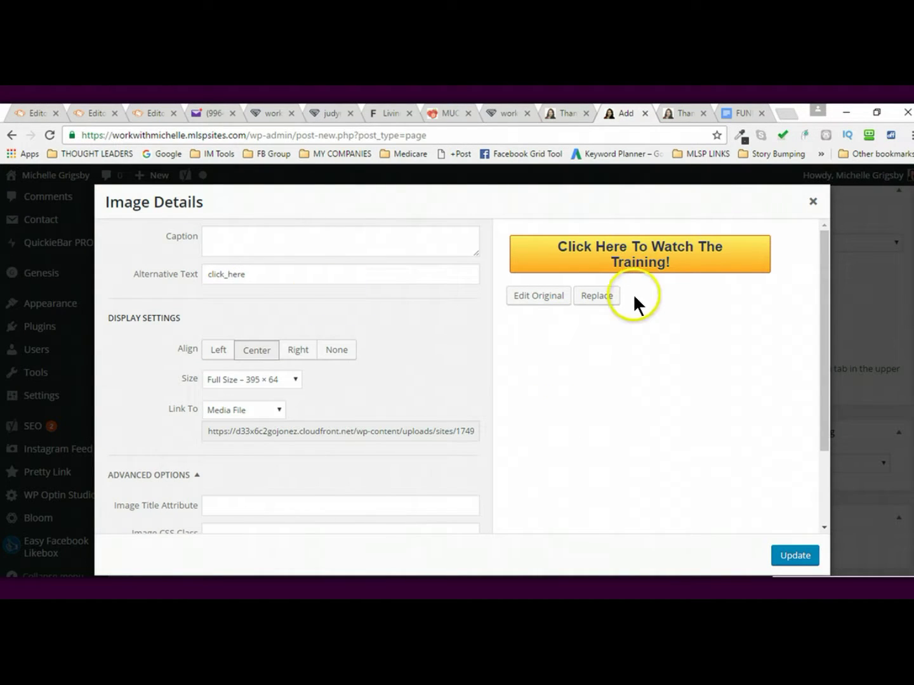
pyautogui.click(813, 202)
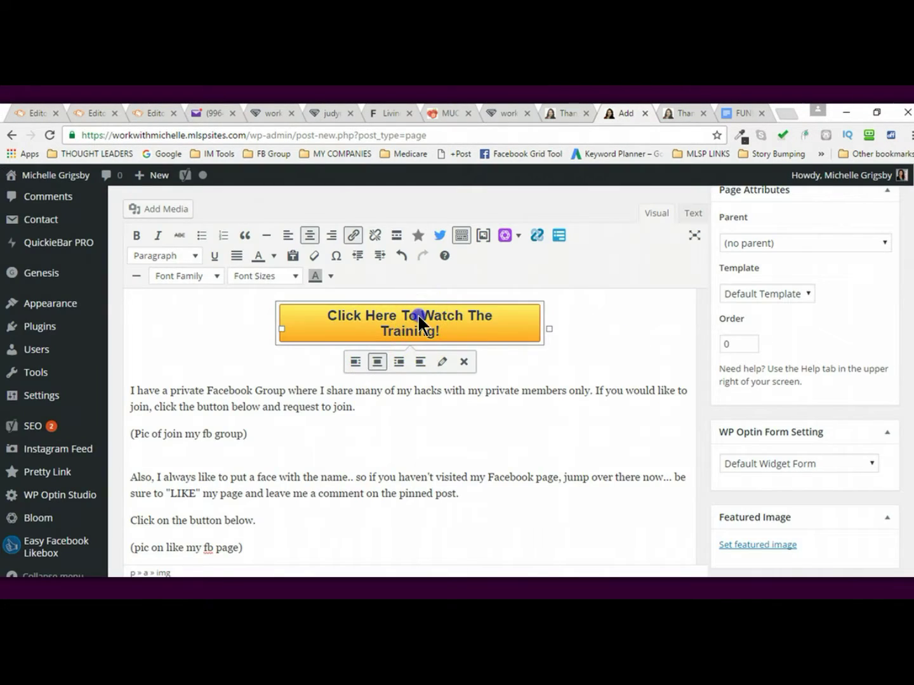
# - Replace the training button's link with the copied top10prospectingtricks.com/thank-you address, apply it directly, and reopen the link for checking
pyautogui.click(354, 235)
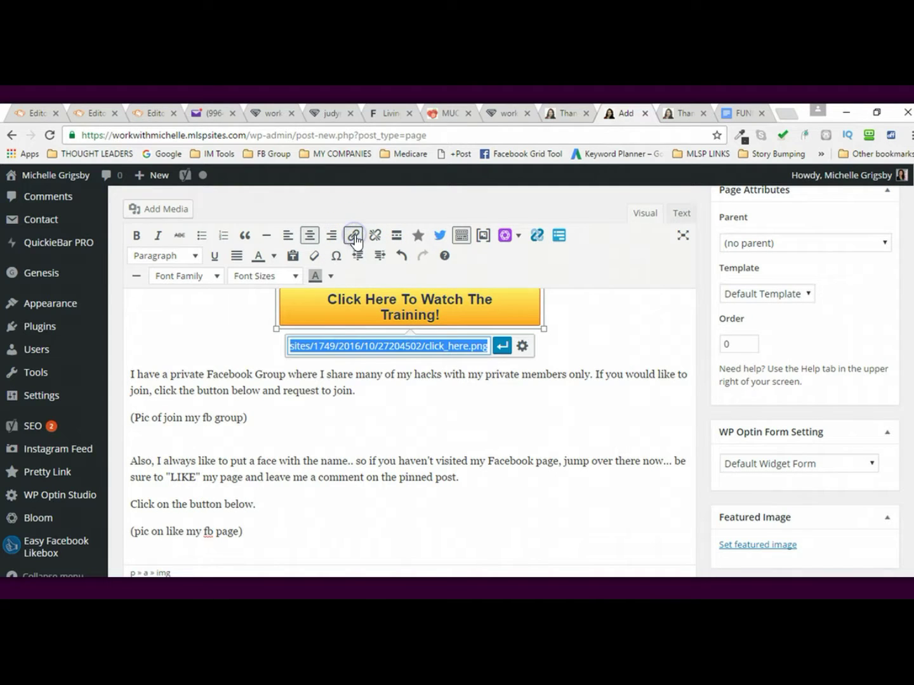
pyautogui.hotkey('ctrl', 'v')
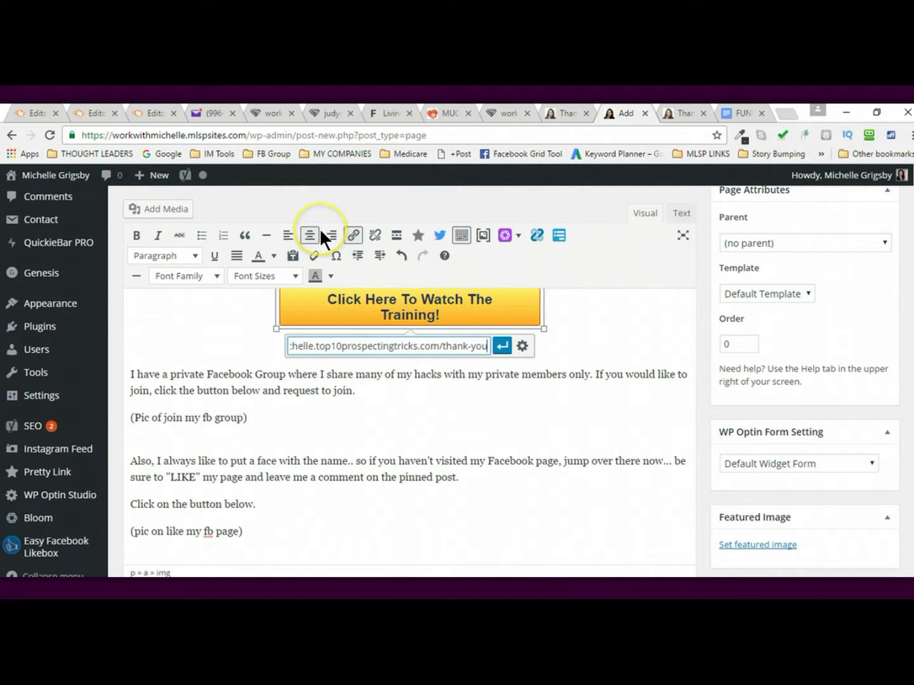
pyautogui.click(504, 346)
pyautogui.click(353, 236)
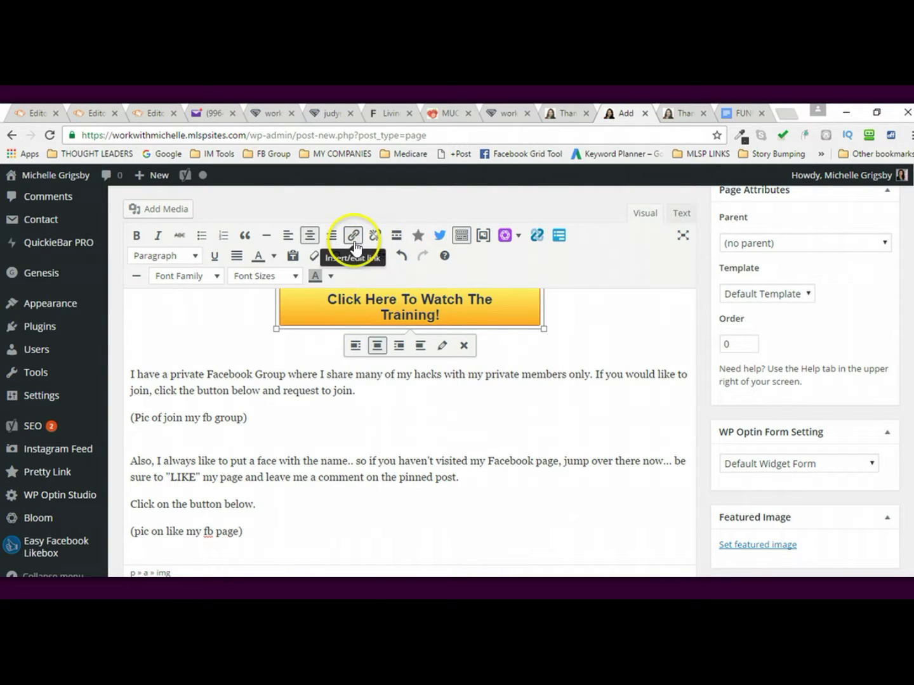
# - Confirm the training button's link settings, and open the "Click Here To Watch The Training!" link from the page preview
pyautogui.click(522, 345)
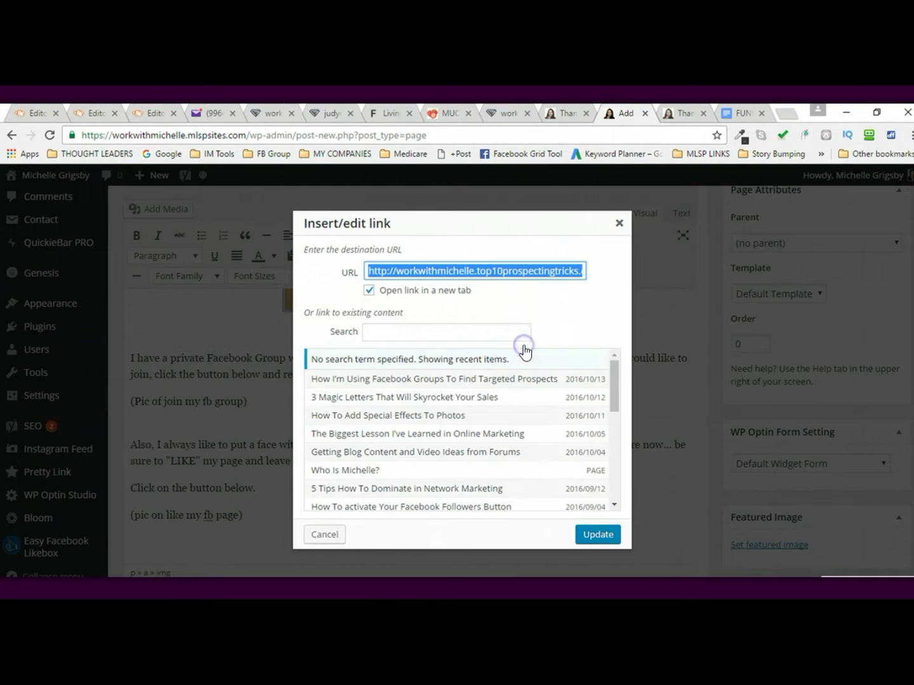
pyautogui.click(598, 534)
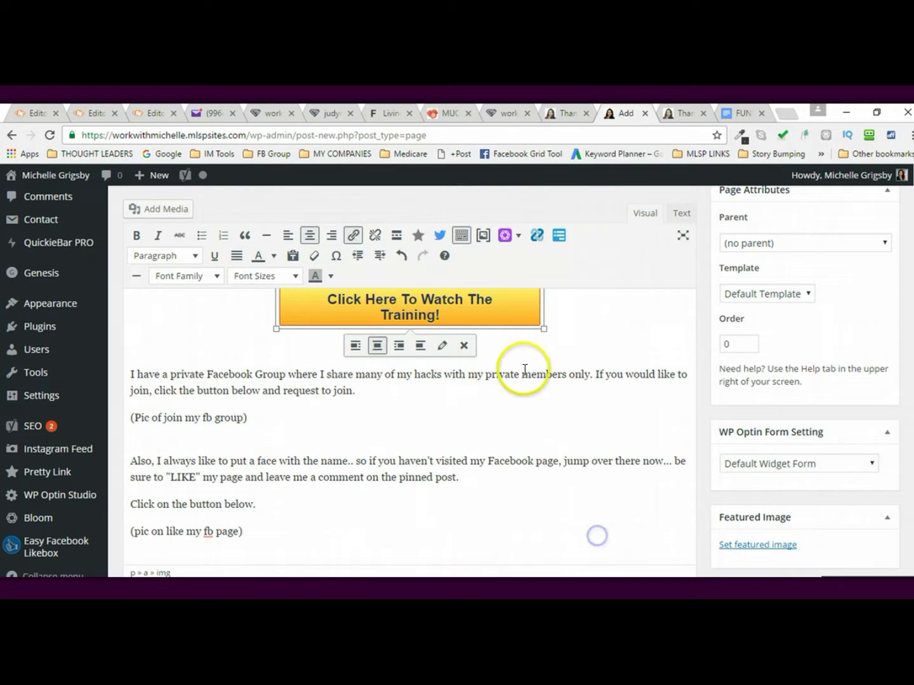
pyautogui.scroll(4, 909, 270)
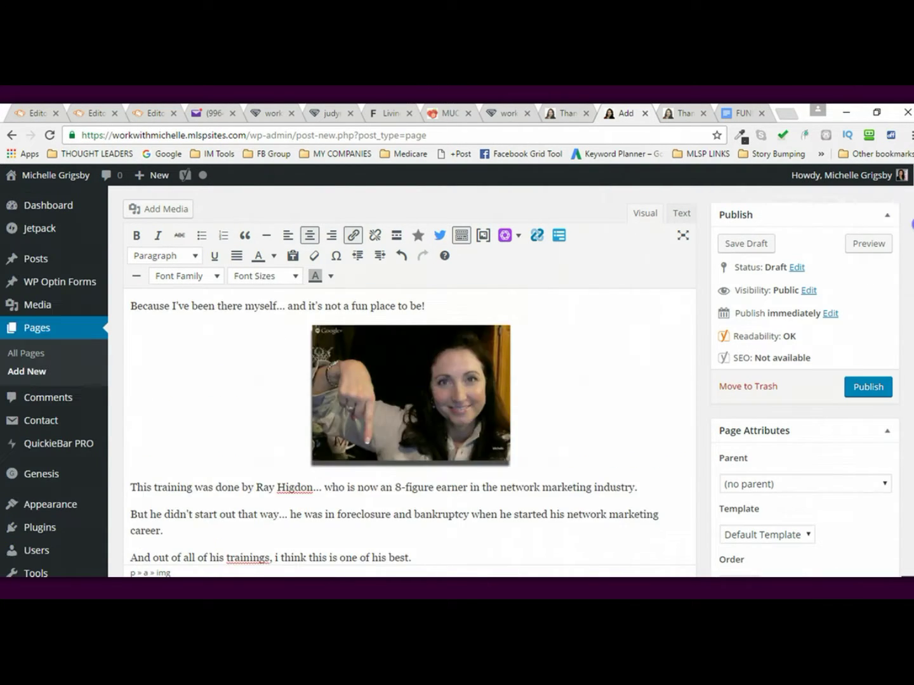
pyautogui.click(671, 111)
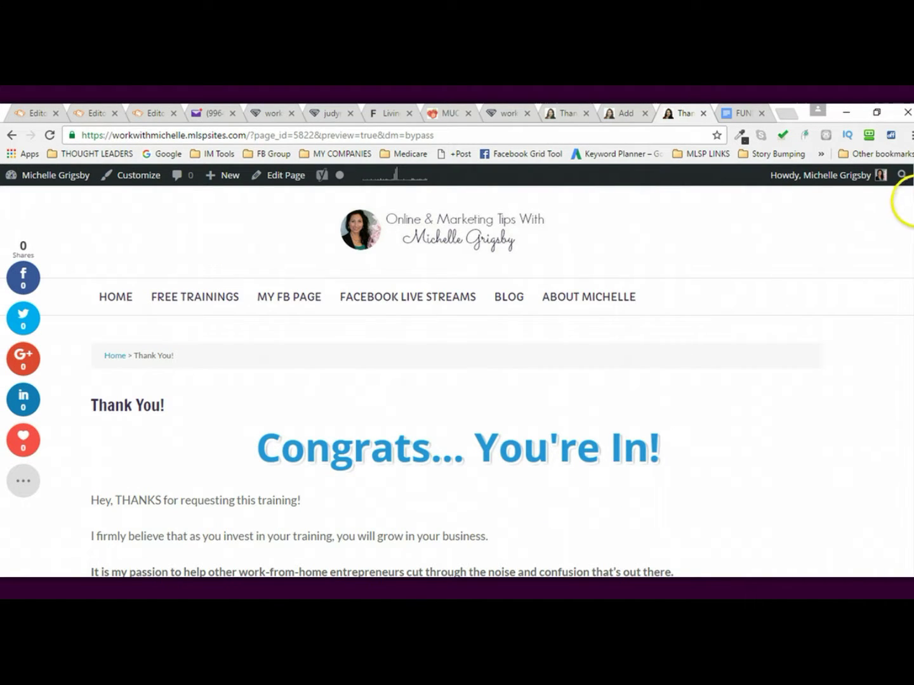
pyautogui.scroll(-9, 616, 313)
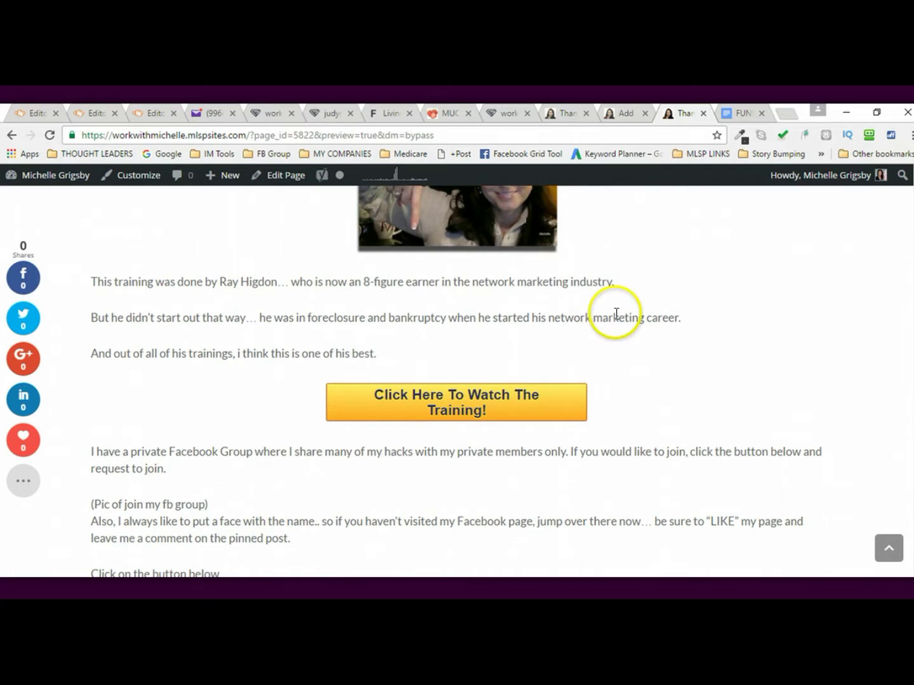
pyautogui.click(485, 391)
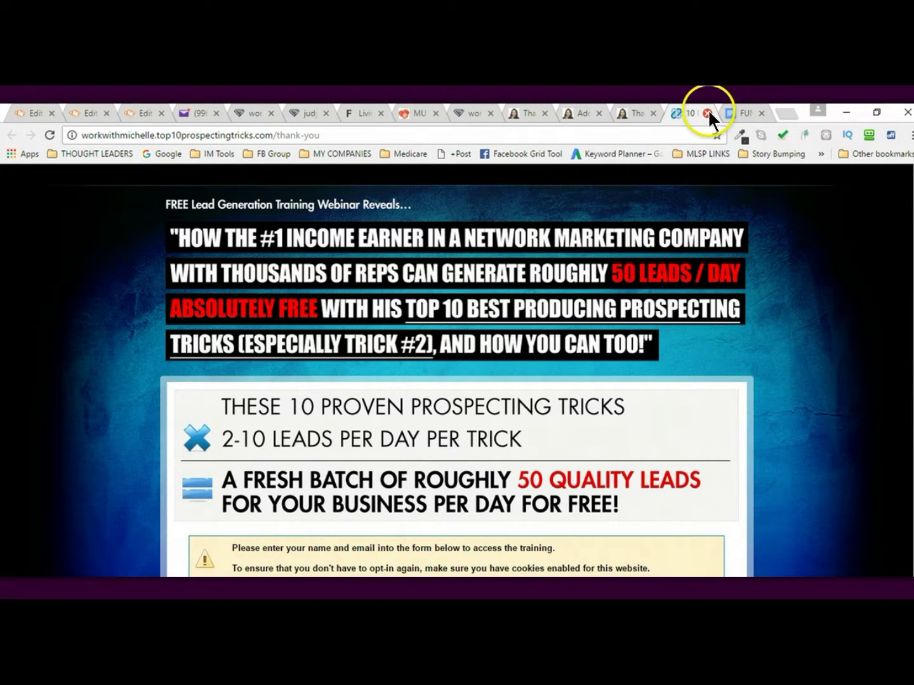
# - Look through the linked top10prospectingtricks.com/thank-you page and close its tab
pyautogui.scroll(-3, 901, 287)
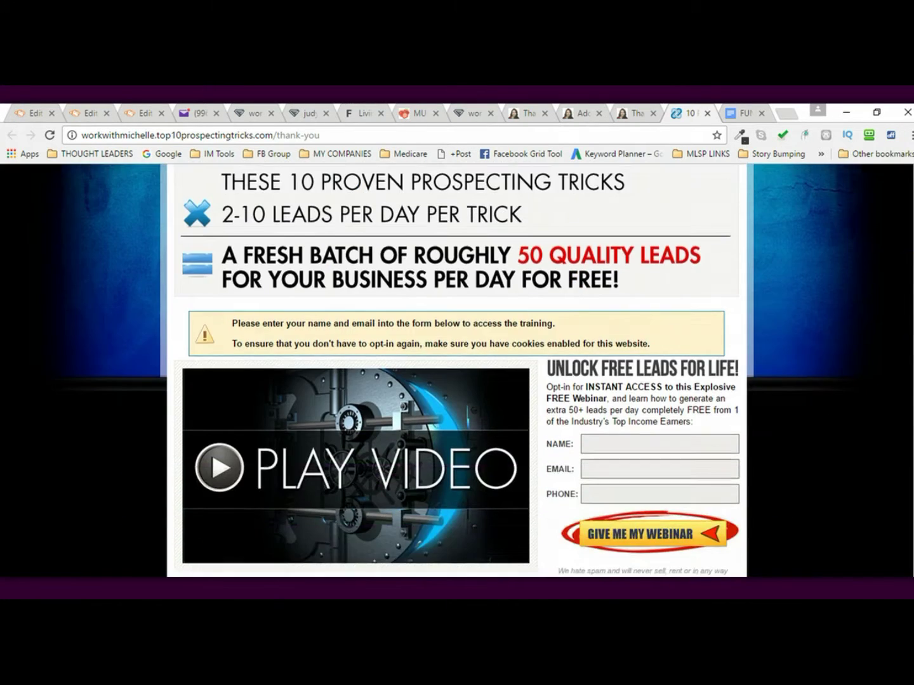
pyautogui.scroll(-3, 457, 370)
pyautogui.scroll(7, 328, 341)
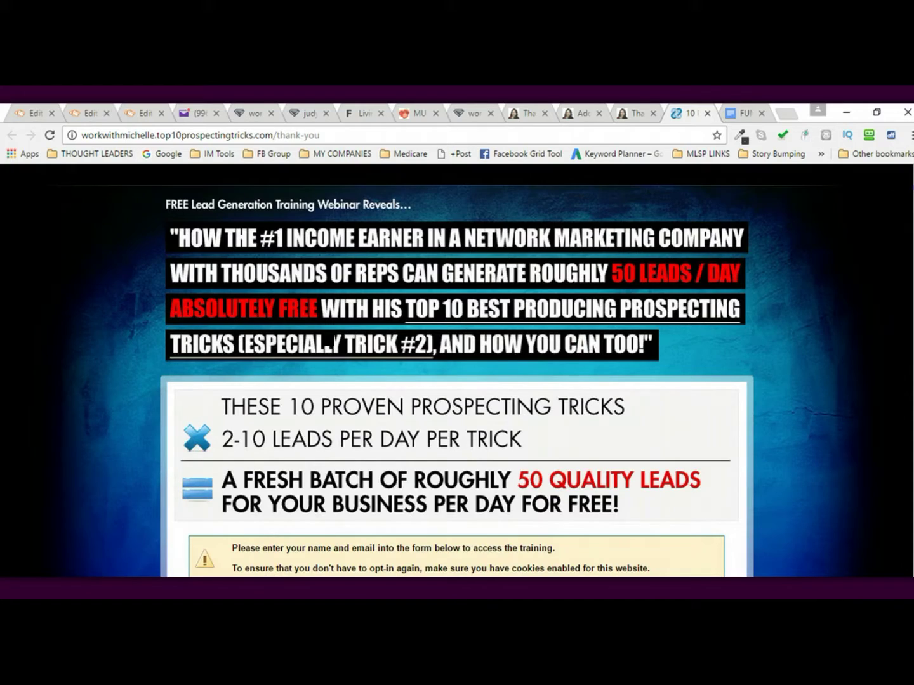
pyautogui.click(707, 113)
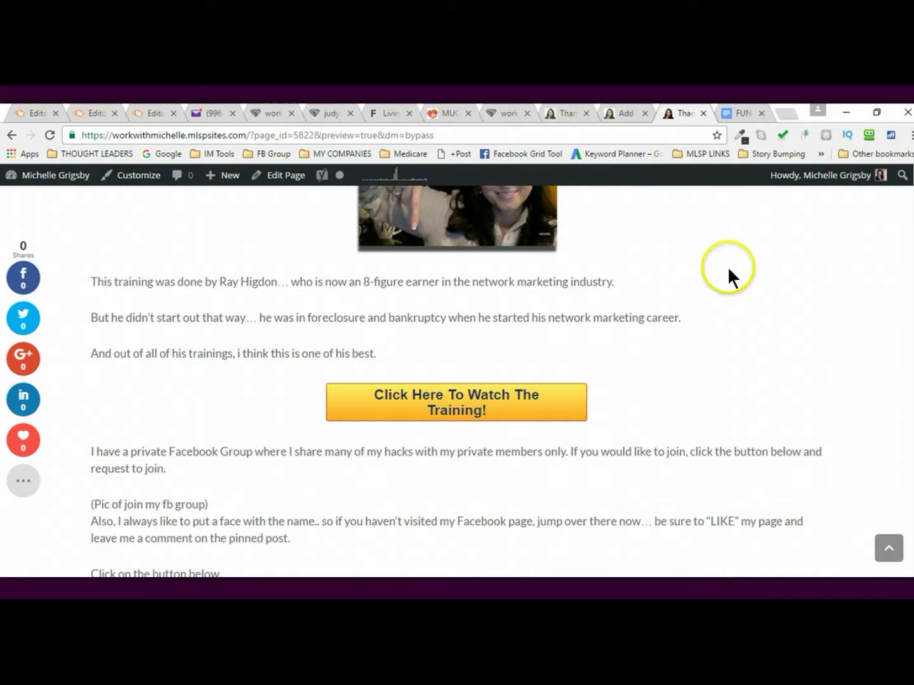
# - Review the preview below the training button, including the "(Pic of join my fb group)" placeholder, and return to the page editor
pyautogui.moveTo(913, 342)
pyautogui.mouseDown()
pyautogui.moveTo(913, 378)
pyautogui.moveTo(913, 350)
pyautogui.mouseUp()
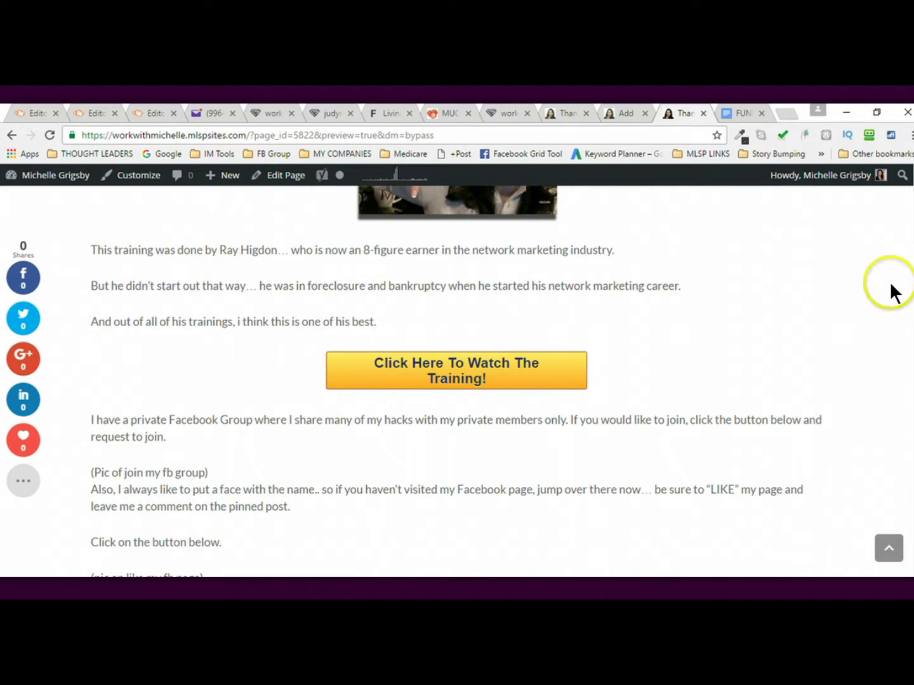
pyautogui.scroll(-2, 904, 362)
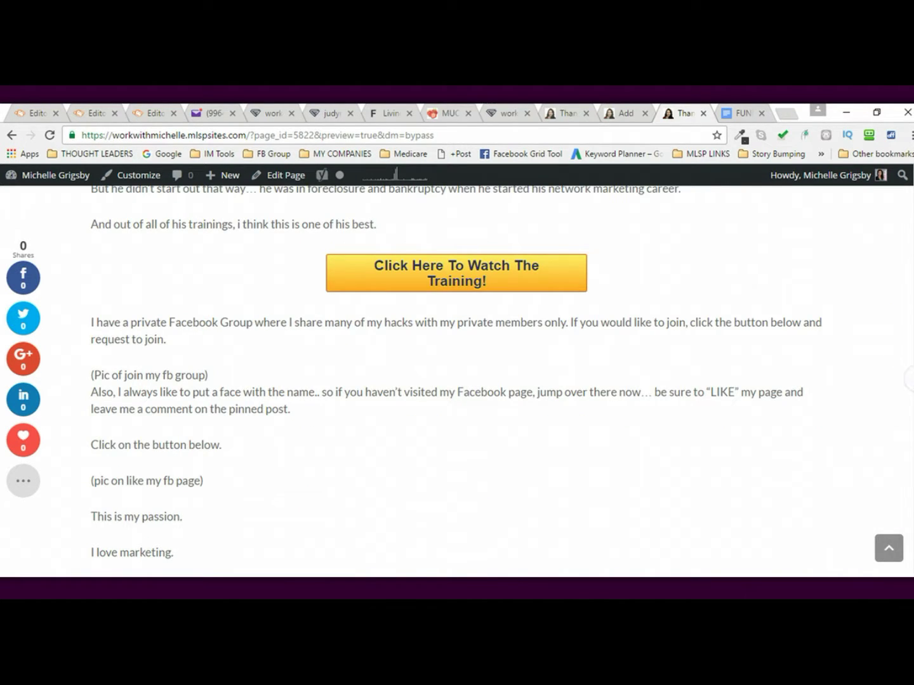
pyautogui.scroll(-1, 912, 395)
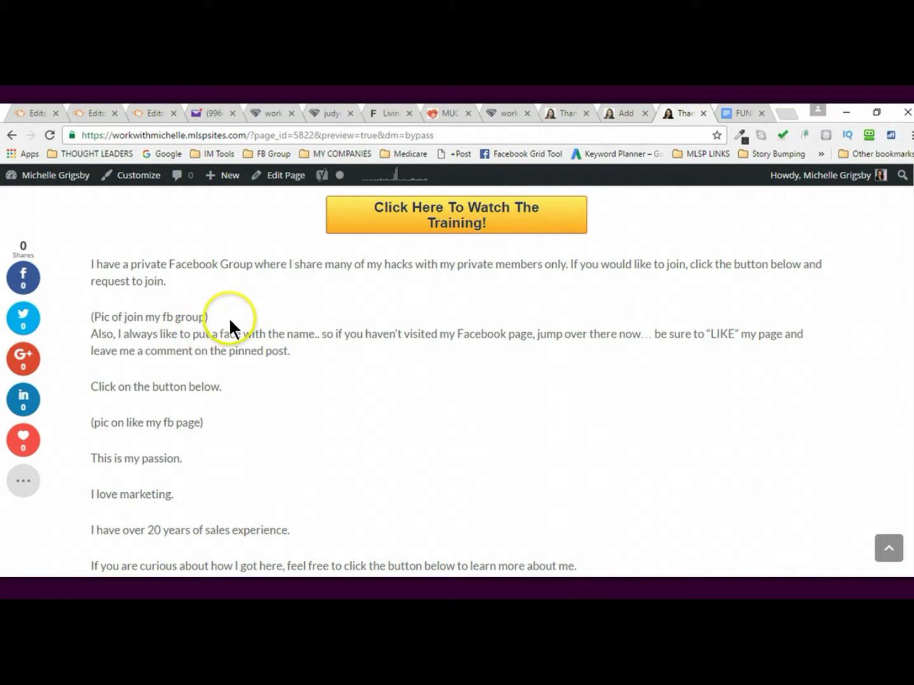
pyautogui.moveTo(220, 315); pyautogui.dragTo(84, 314)
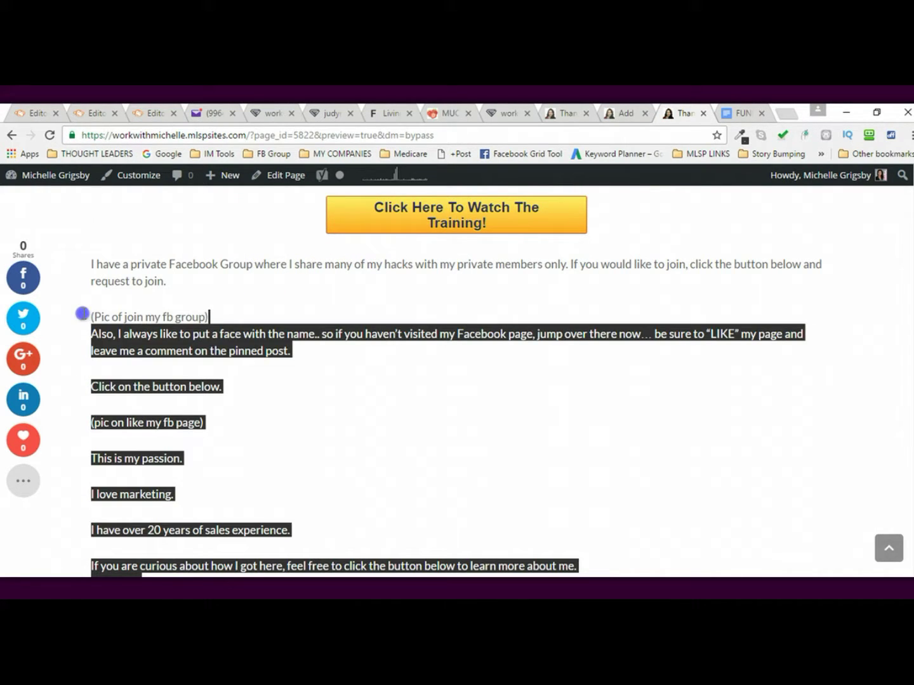
pyautogui.click(569, 108)
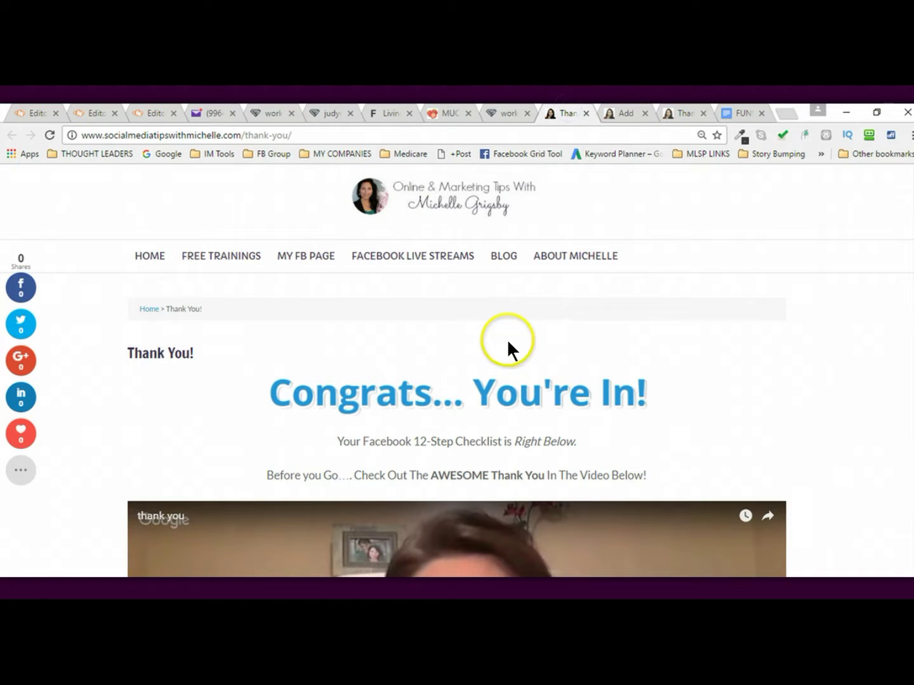
pyautogui.click(617, 114)
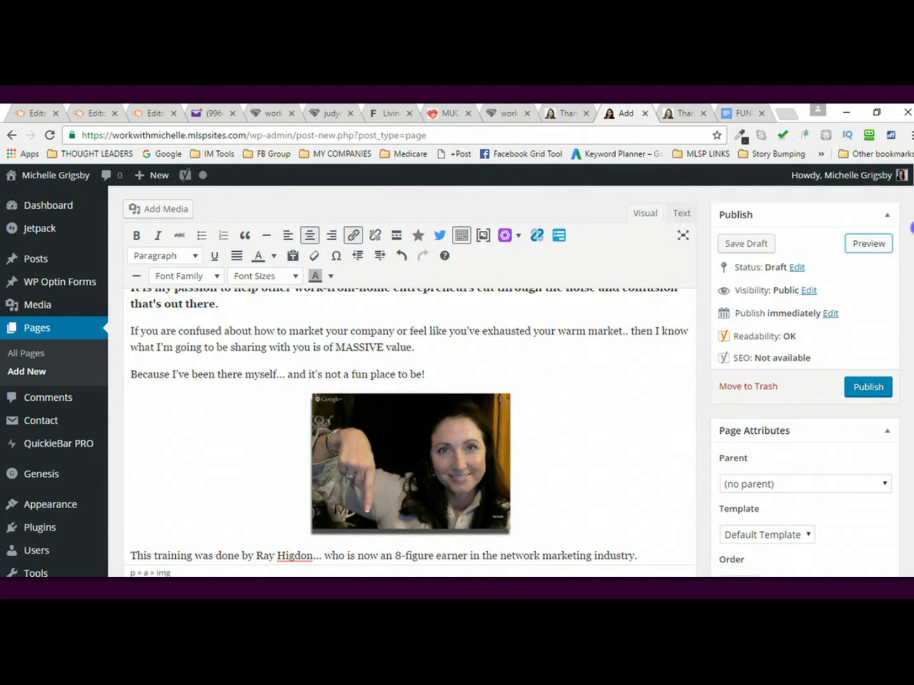
# - Select the "(Pic of join my fb group)" placeholder and upload the "JOIN NOW!" image from the Pictures folder as its replacement
pyautogui.scroll(-10, 406, 381)
pyautogui.scroll(2, 406, 380)
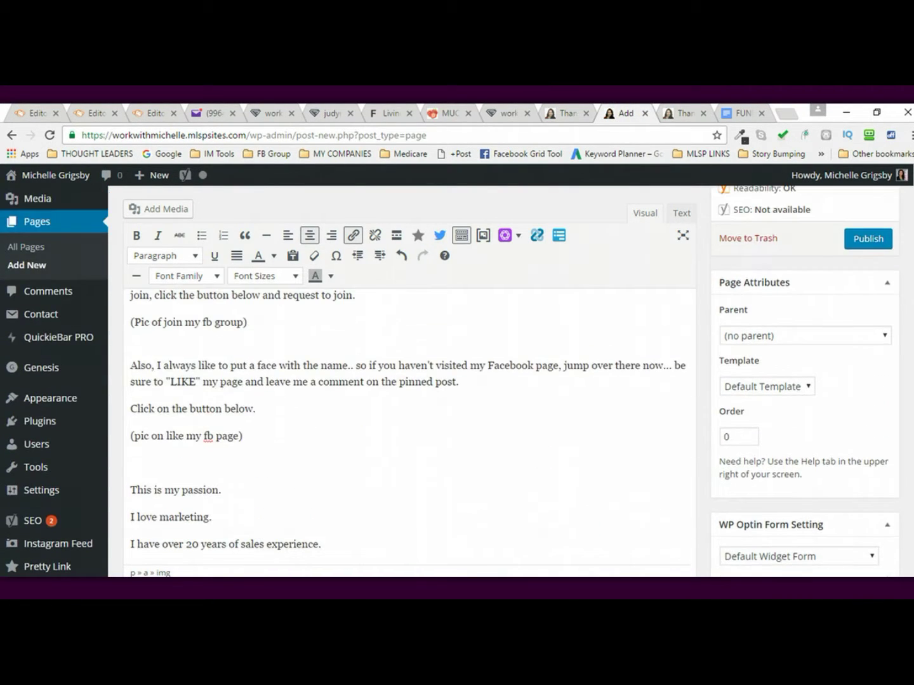
pyautogui.scroll(1, 224, 387)
pyautogui.click(242, 363)
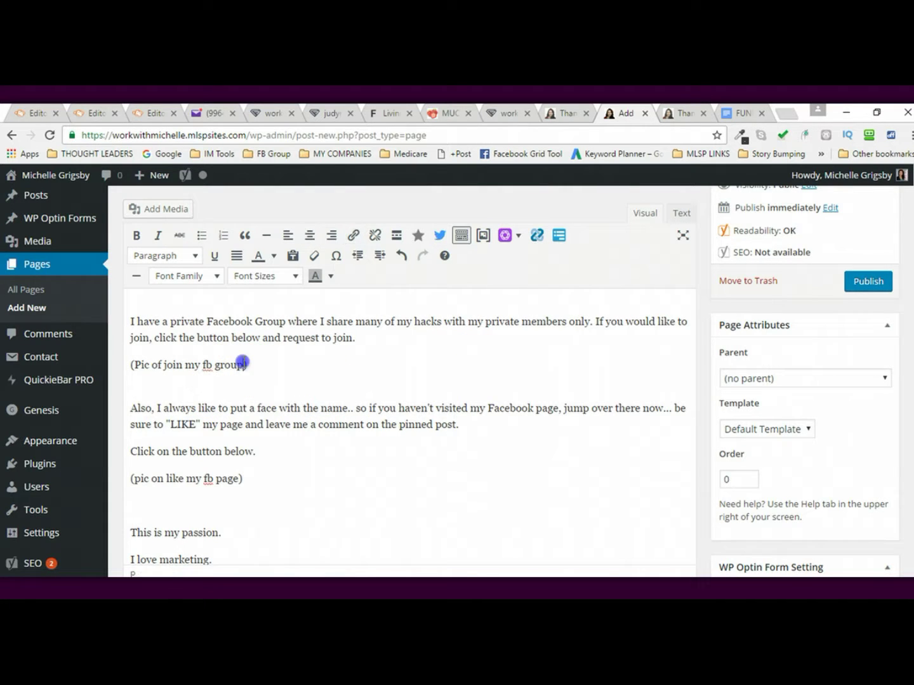
pyautogui.moveTo(248, 363); pyautogui.dragTo(147, 370)
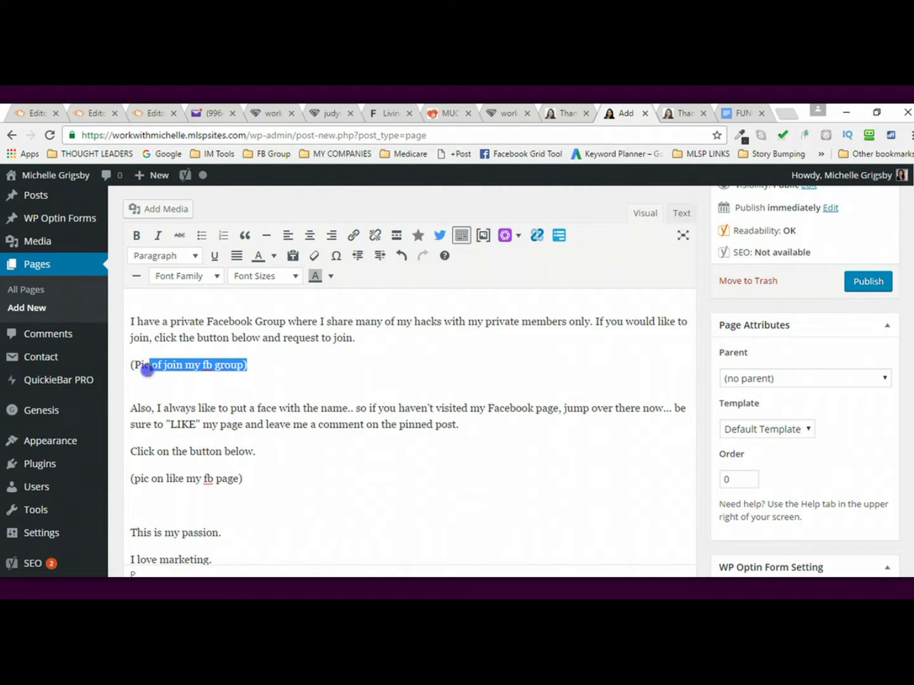
pyautogui.click(156, 209)
pyautogui.click(195, 227)
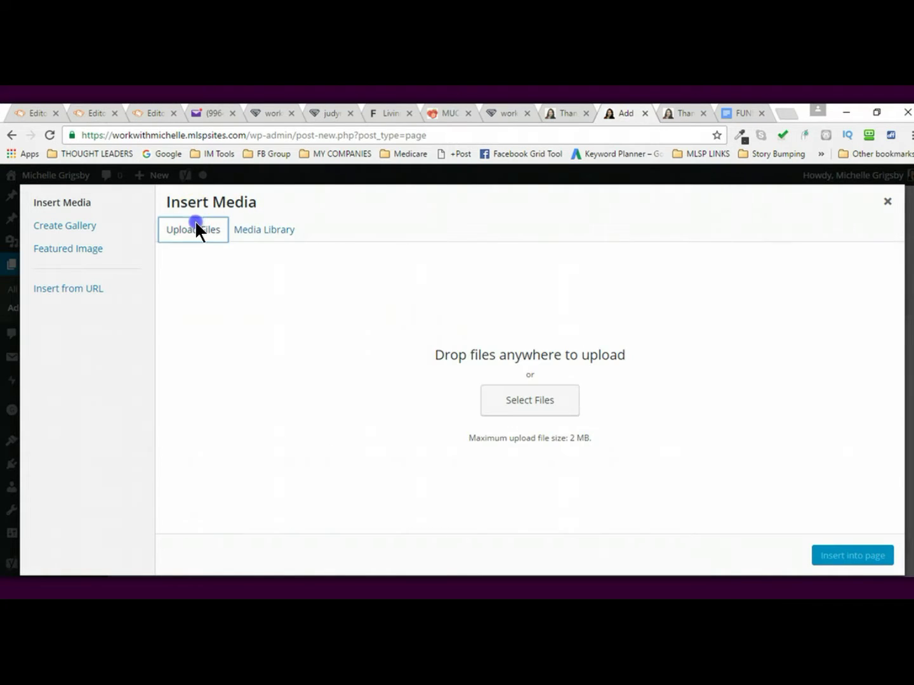
pyautogui.click(518, 400)
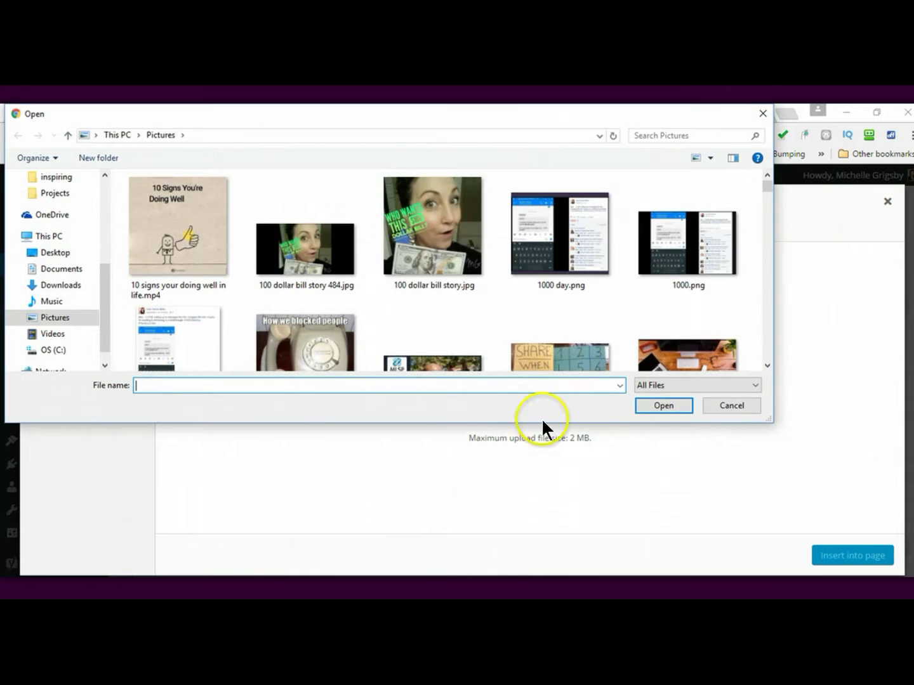
pyautogui.scroll(-2, 767, 337)
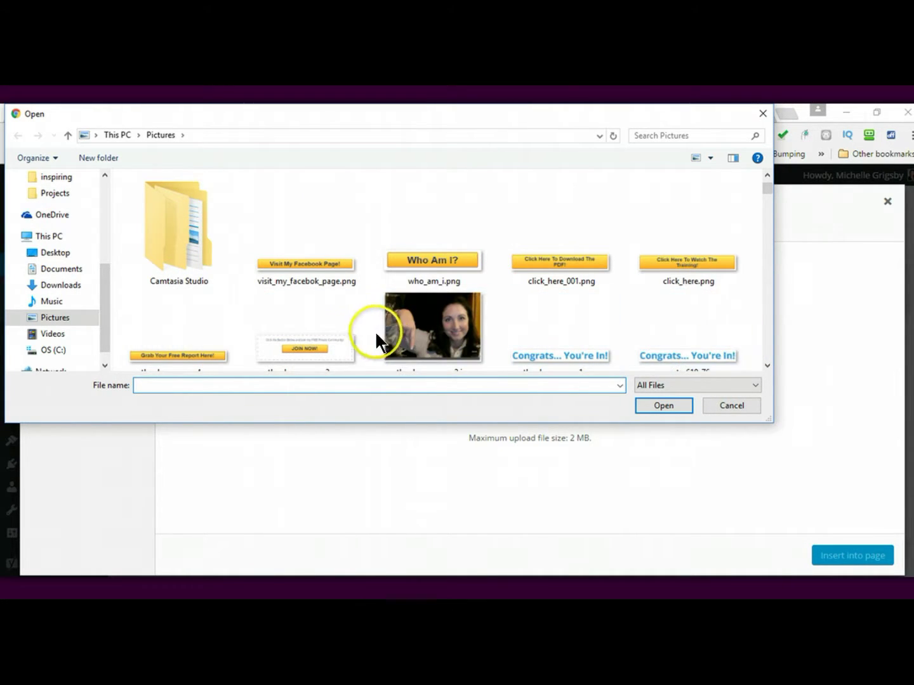
pyautogui.doubleClick(318, 342)
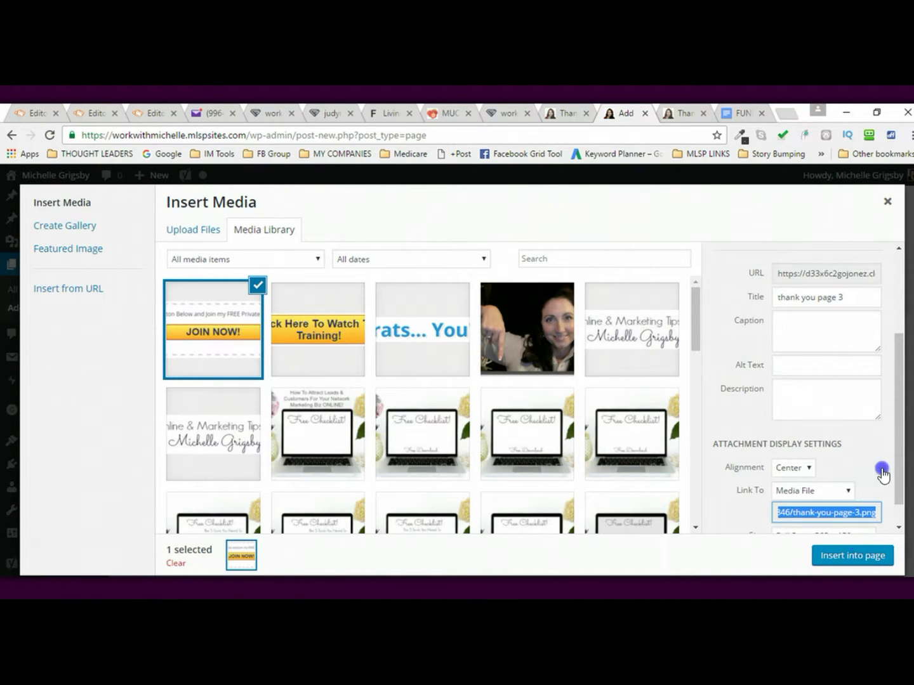
# - Insert the uploaded "JOIN NOW!" image centered, and delete the sentence "If you would like to join, click the button below and request to join."
pyautogui.scroll(-1, 899, 507)
pyautogui.click(857, 557)
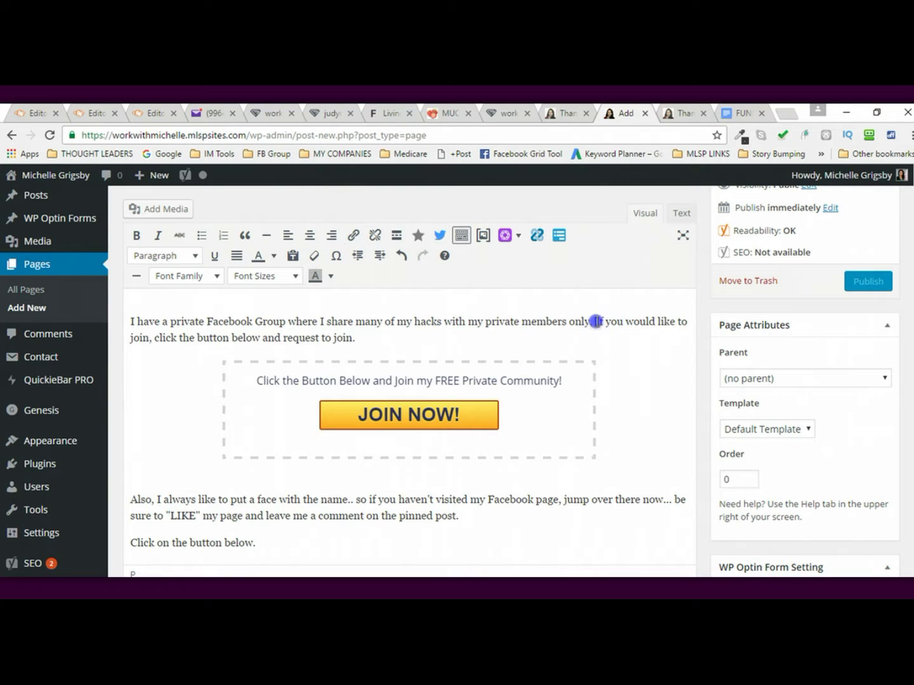
pyautogui.moveTo(596, 322); pyautogui.dragTo(601, 335)
pyautogui.press('BackSpace')
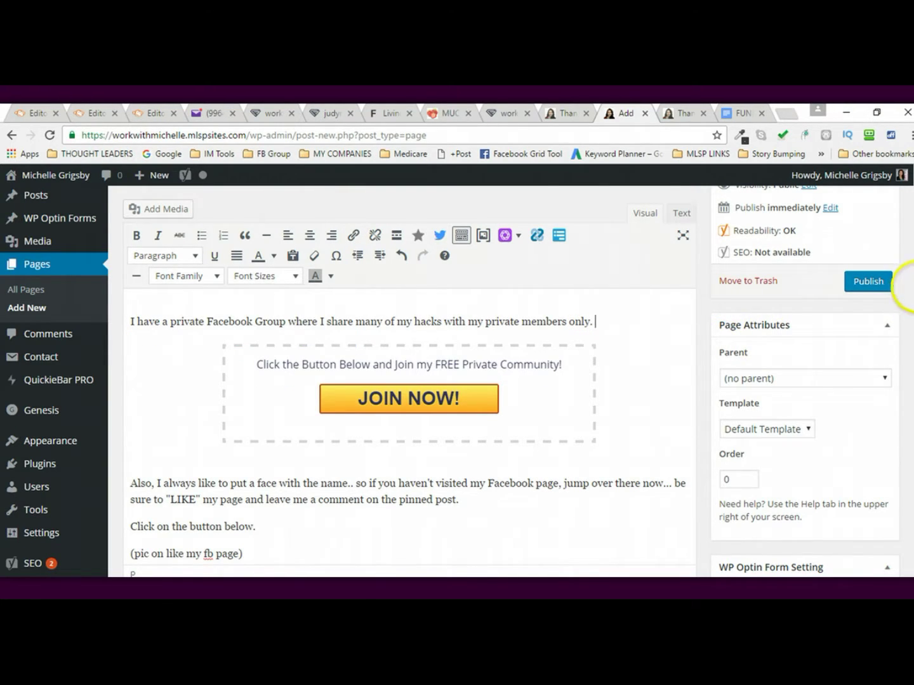
pyautogui.scroll(-1, 912, 296)
pyautogui.scroll(-2, 912, 296)
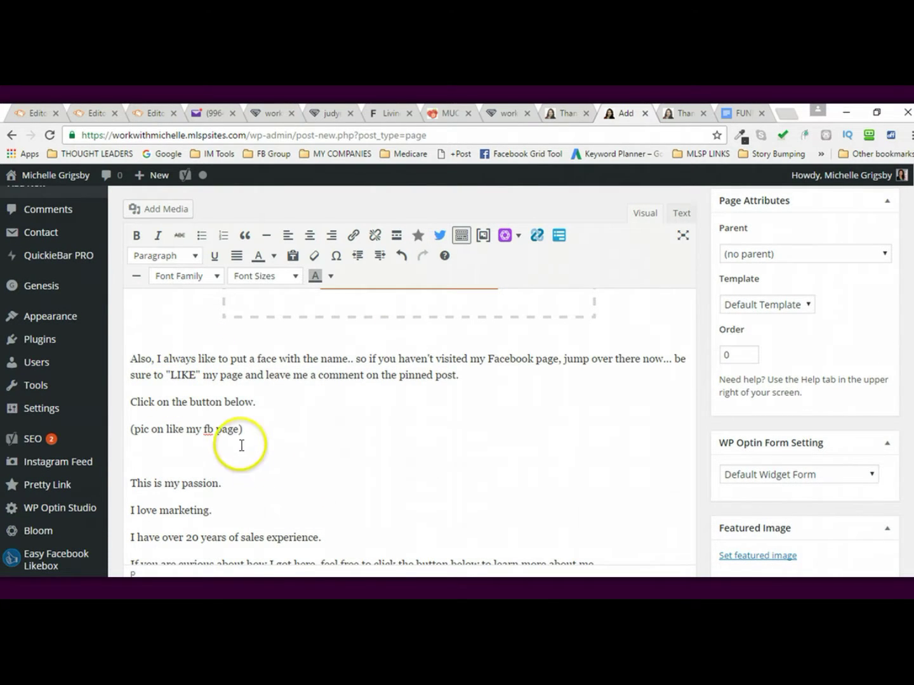
pyautogui.click(254, 427)
pyautogui.moveTo(255, 426); pyautogui.dragTo(137, 429)
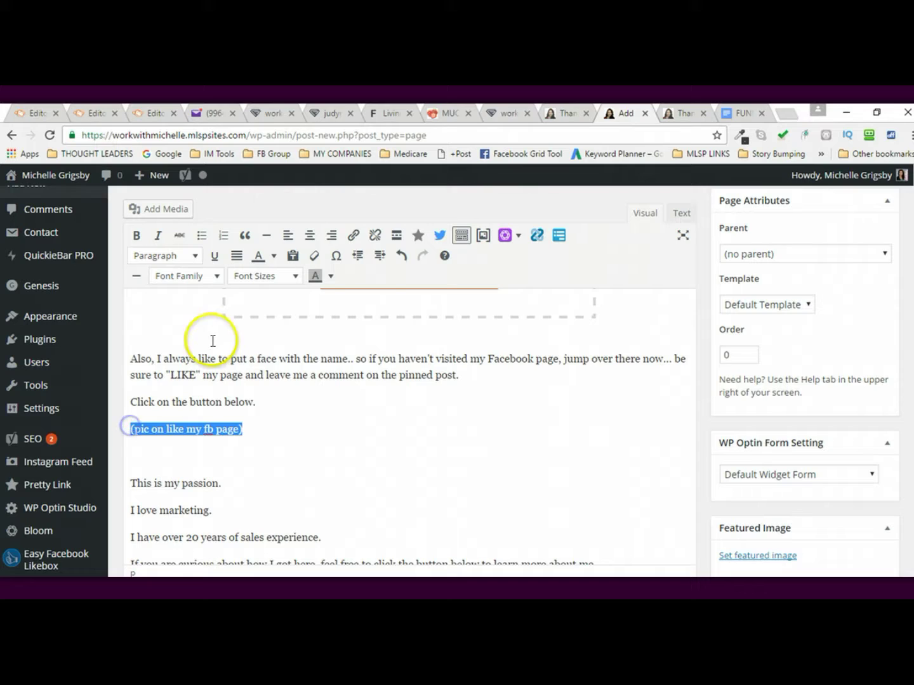
pyautogui.click(352, 237)
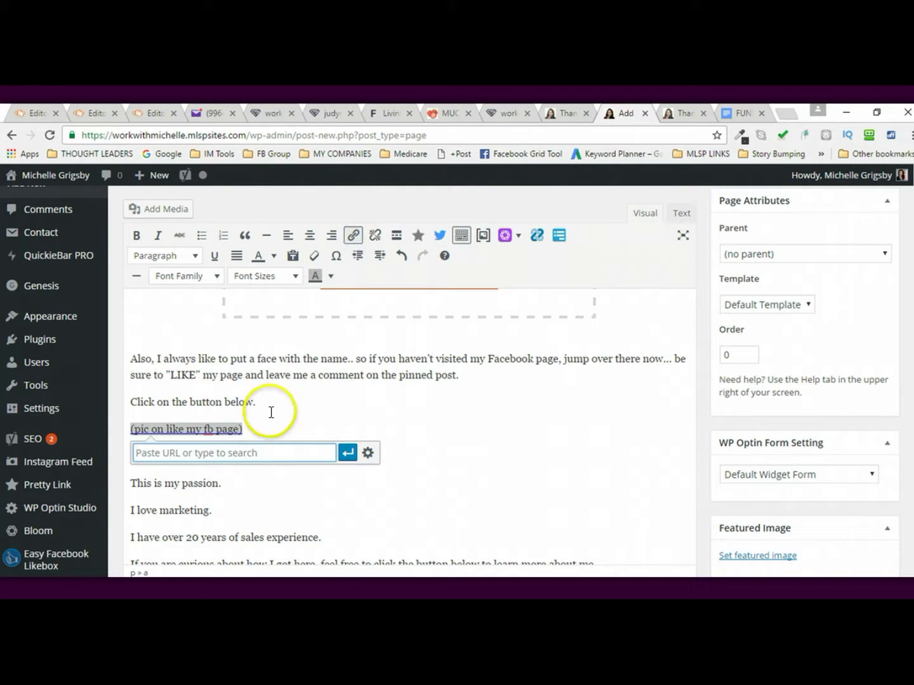
pyautogui.click(323, 415)
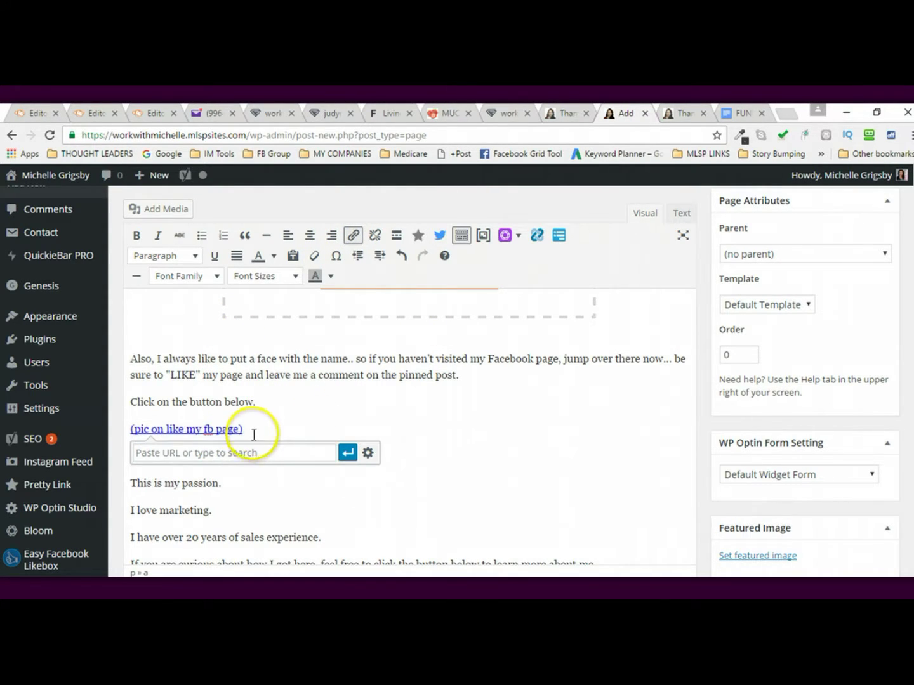
pyautogui.click(404, 411)
# - Replace the "(pic on like my fb page)" placeholder with the uploaded visit_my_facebok_page.png image, centered at full size
pyautogui.moveTo(266, 427); pyautogui.dragTo(127, 430)
pyautogui.click(154, 209)
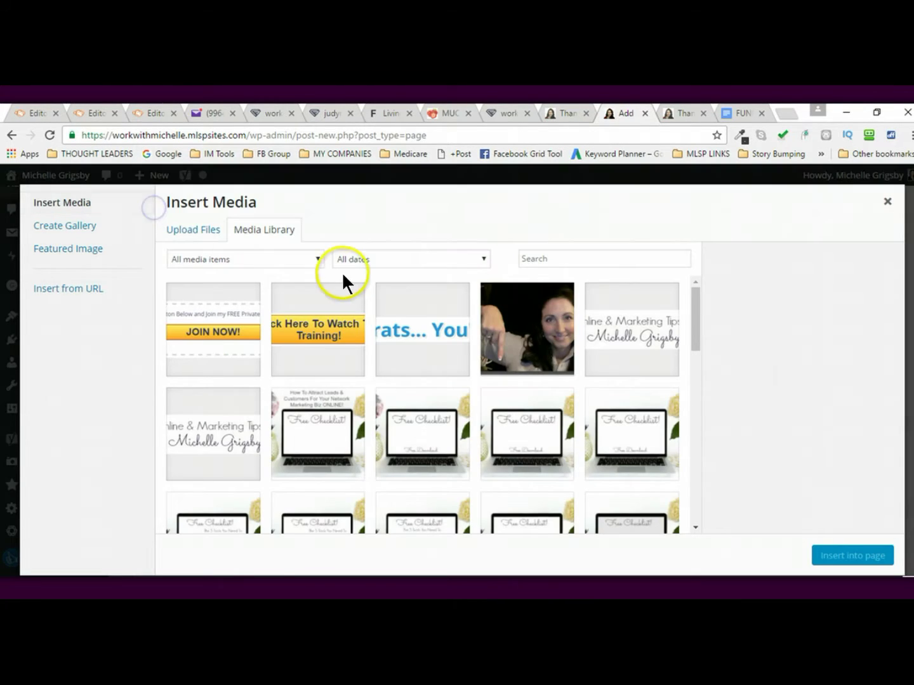
pyautogui.click(202, 231)
pyautogui.click(541, 395)
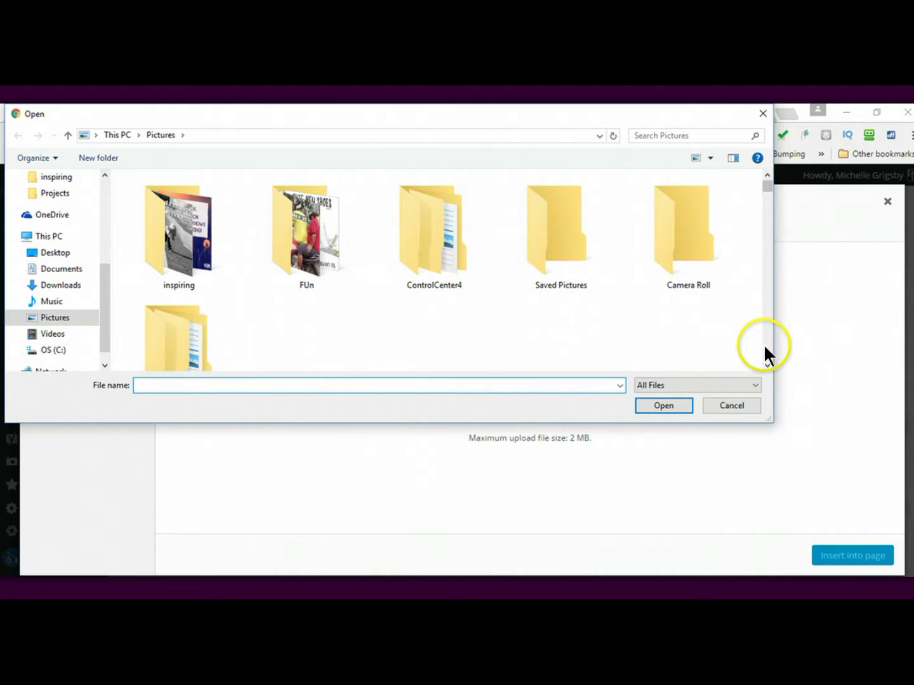
pyautogui.click(769, 350)
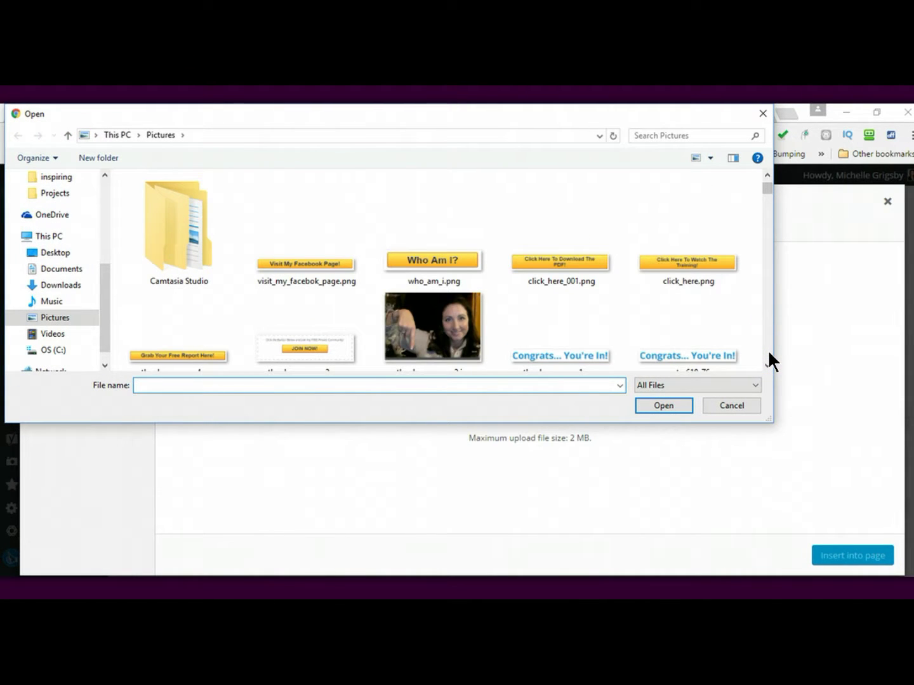
pyautogui.doubleClick(328, 257)
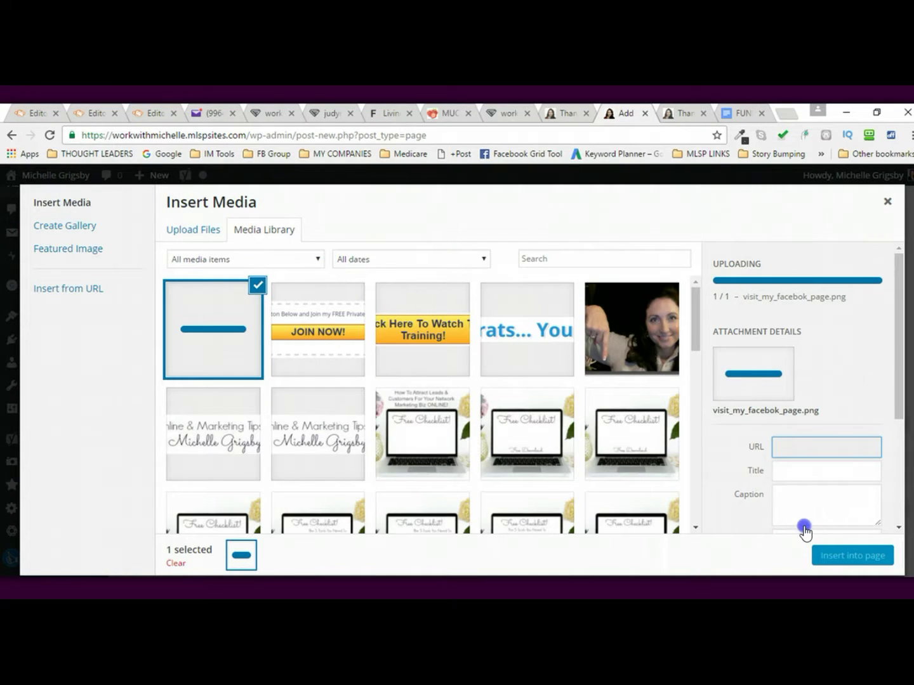
pyautogui.scroll(-2, 905, 389)
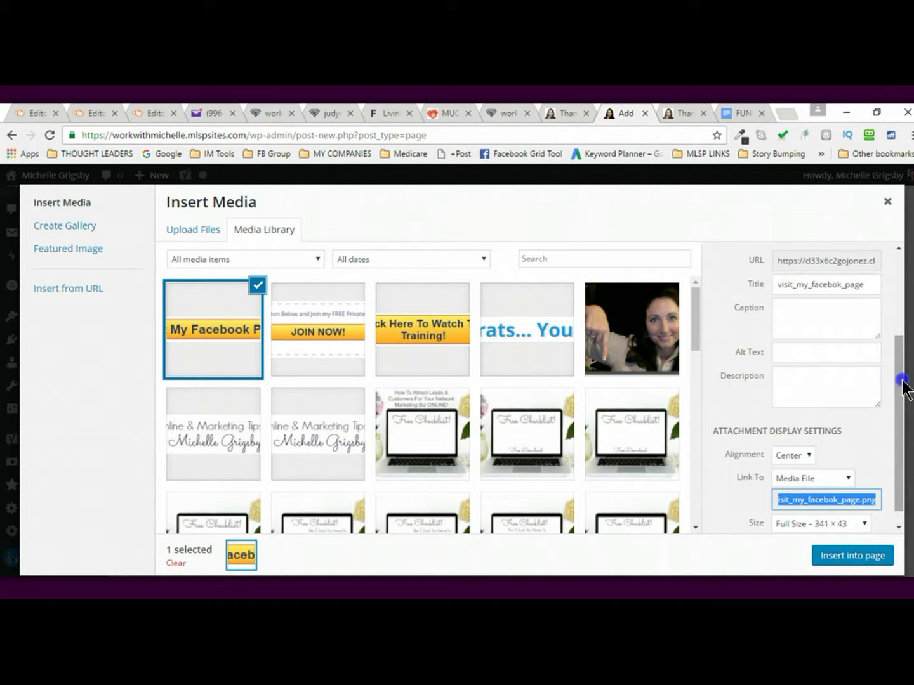
pyautogui.scroll(-1, 901, 407)
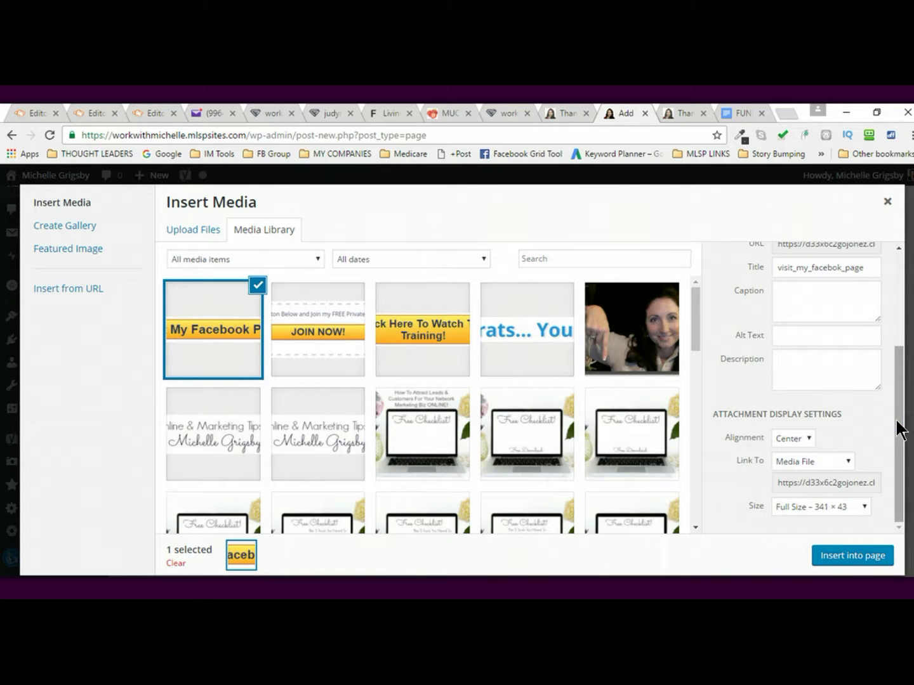
pyautogui.click(854, 557)
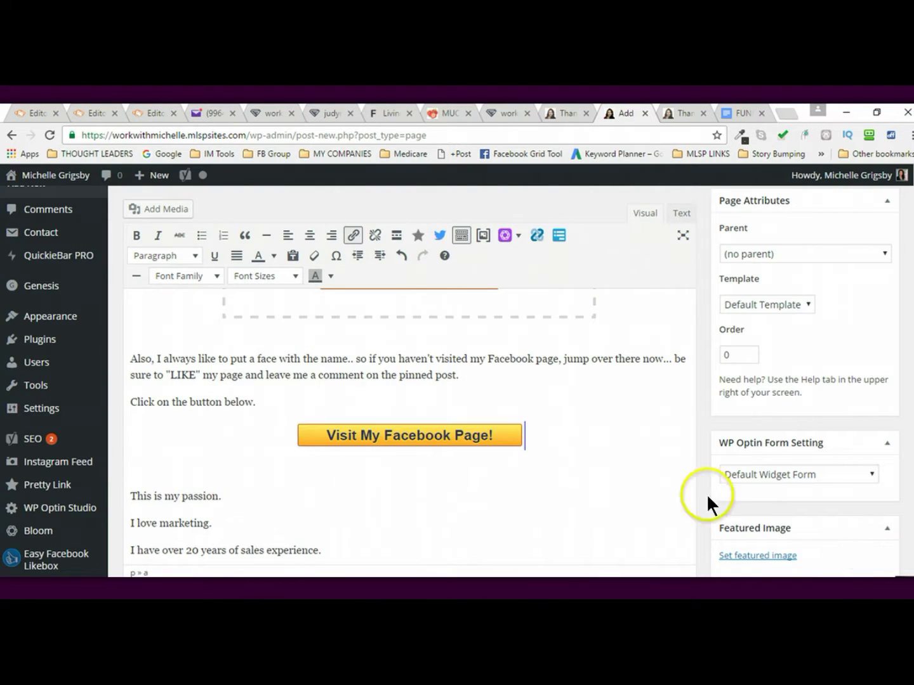
# - Switch from the page editor to Facebook by opening facebook.com in a new browser tab
pyautogui.scroll(1, 457, 380)
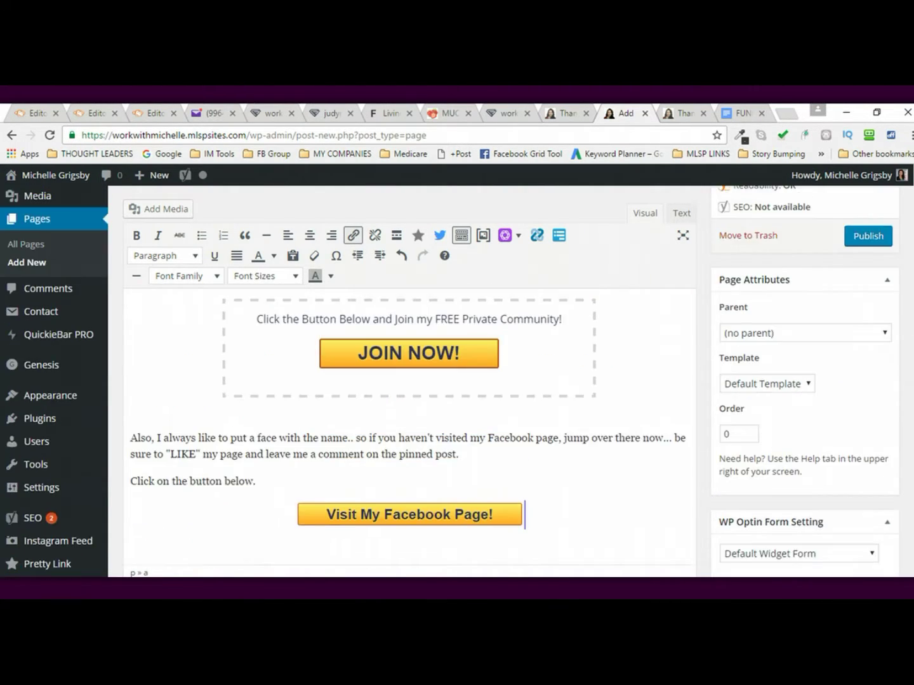
pyautogui.click(431, 352)
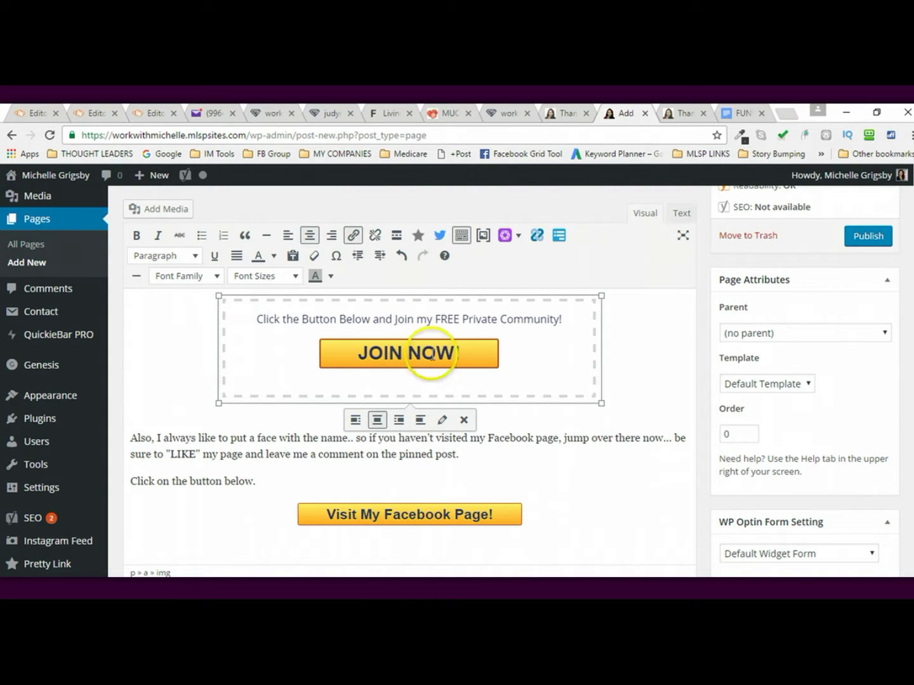
pyautogui.click(787, 113)
pyautogui.click(550, 138)
pyautogui.write('fa')
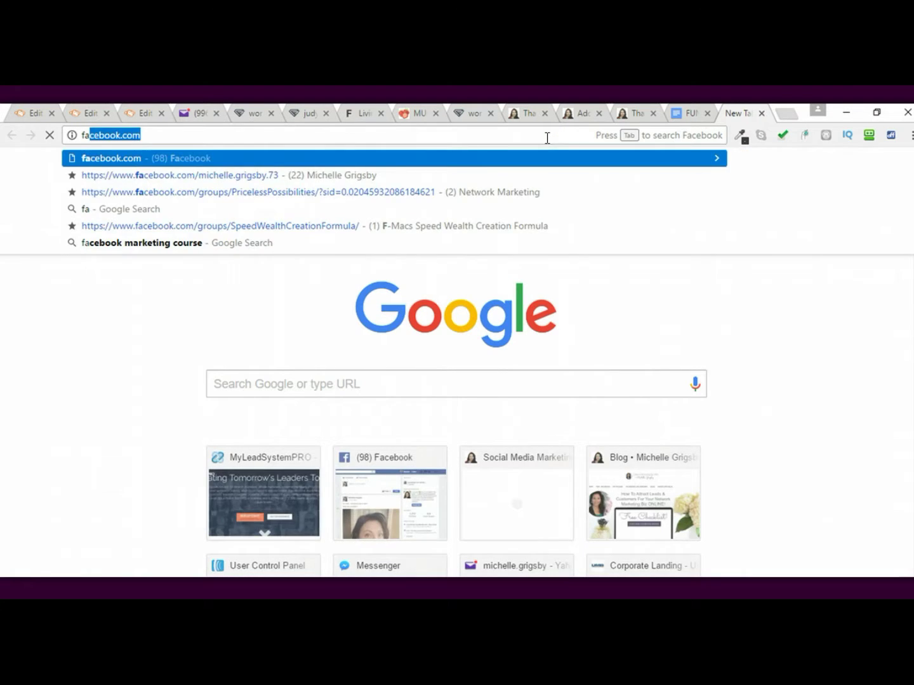
pyautogui.press('Return')
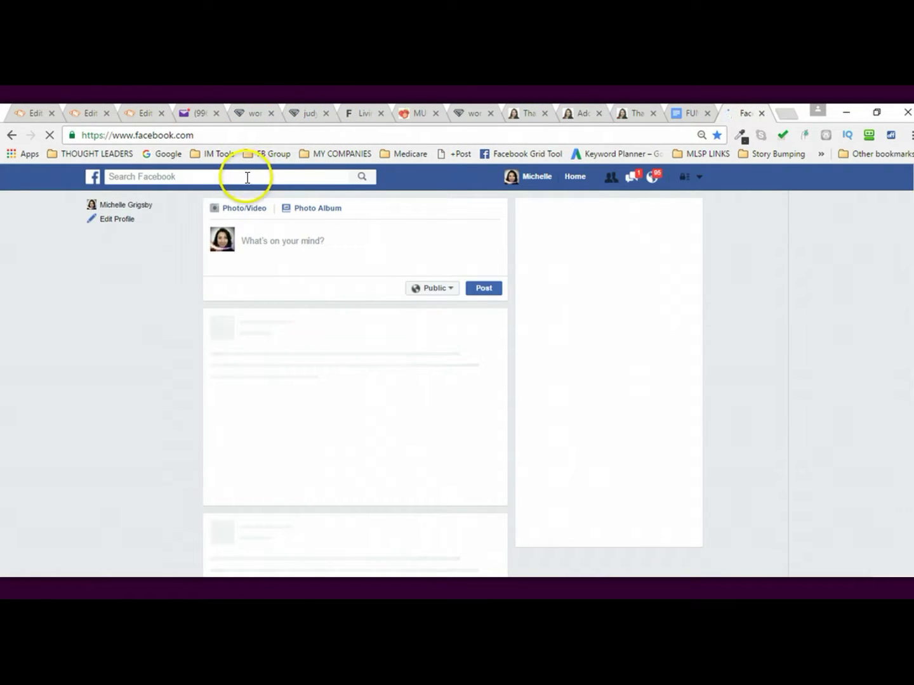
# - Search Facebook for "social media tips", open the Social Media Tips private group, and copy its web address
pyautogui.click(247, 177)
pyautogui.write('social')
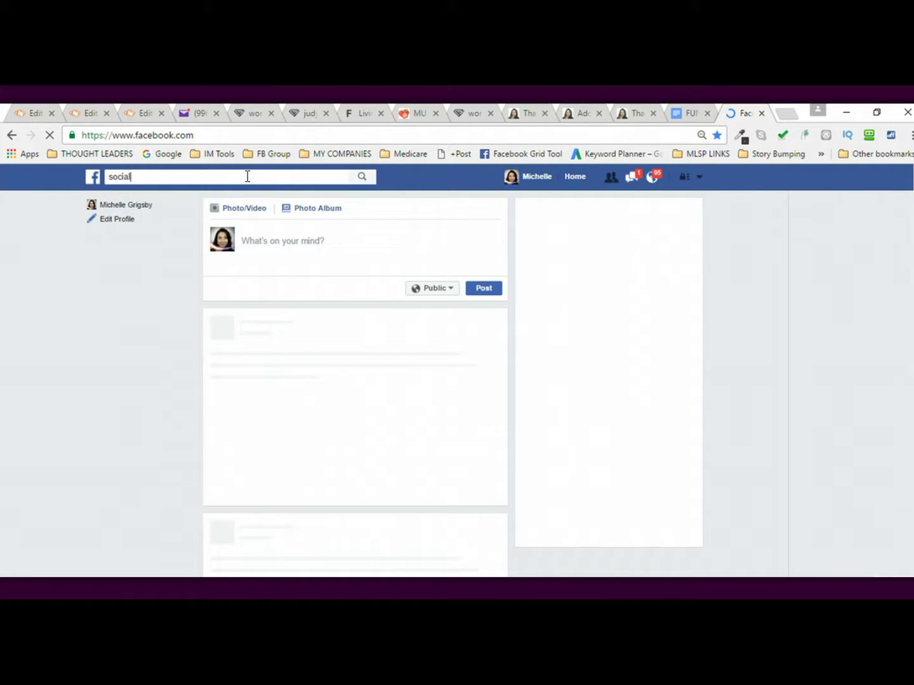
pyautogui.write(' media')
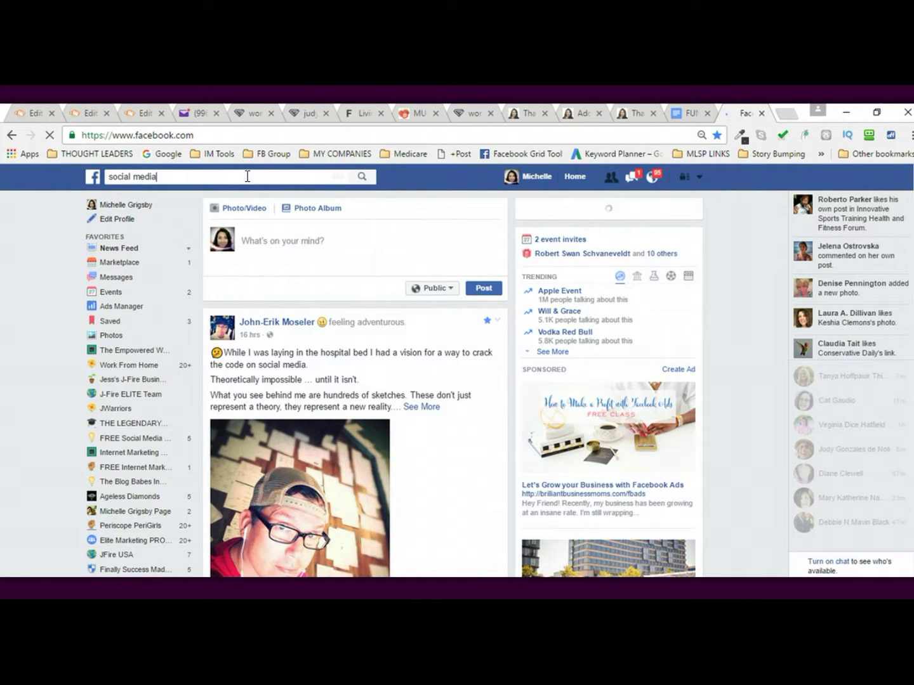
pyautogui.write(' tips')
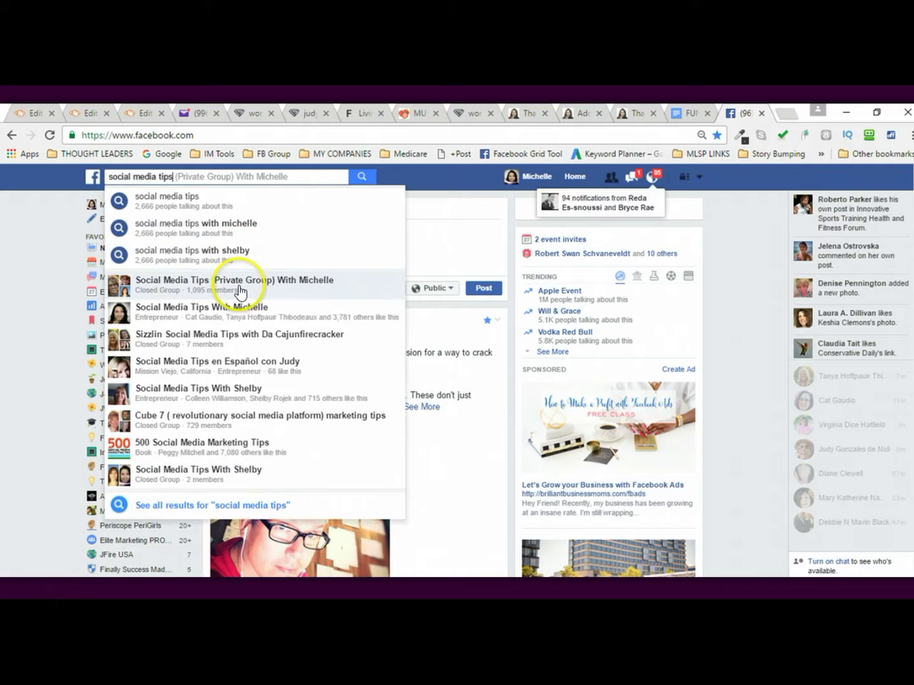
pyautogui.click(240, 285)
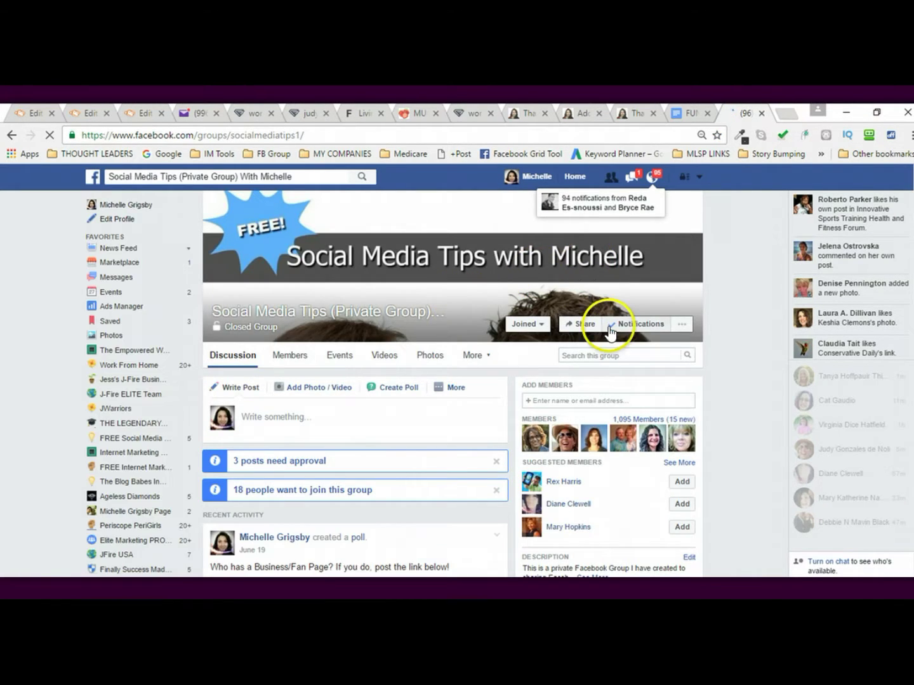
pyautogui.click(329, 134)
pyautogui.hotkey('ctrl', 'c')
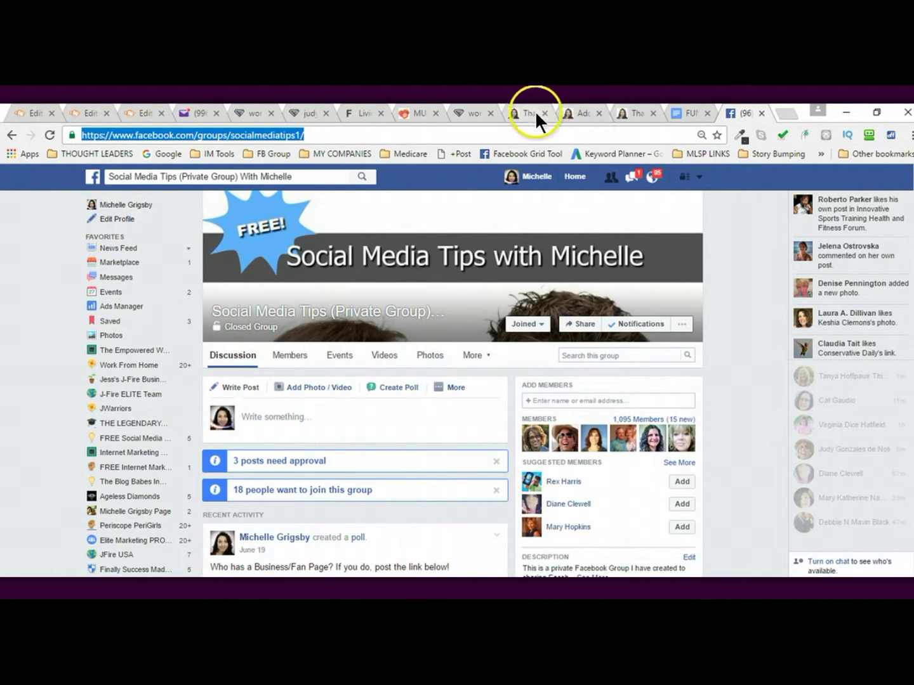
pyautogui.click(568, 112)
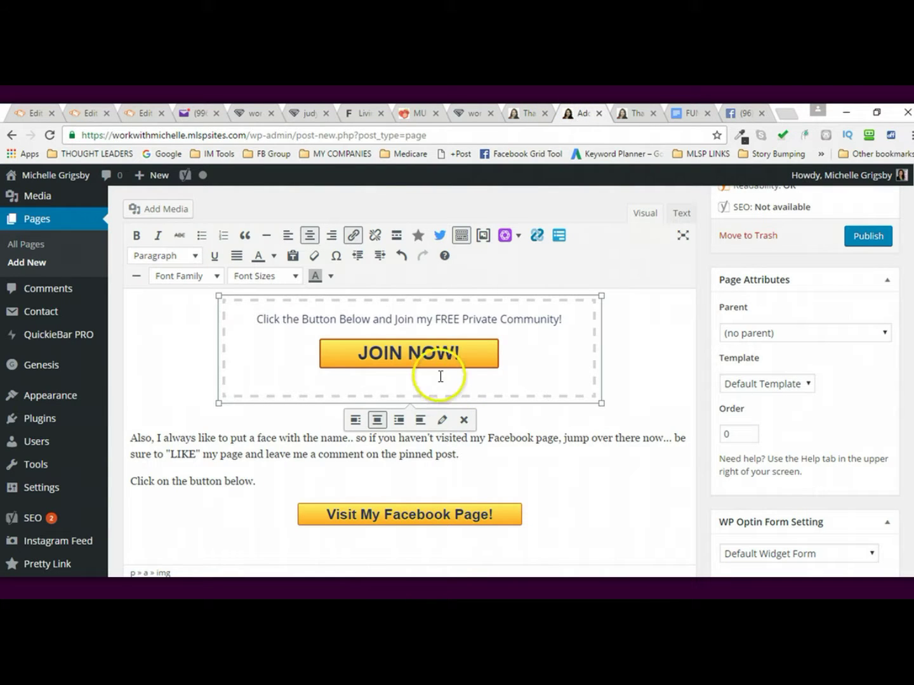
pyautogui.click(650, 370)
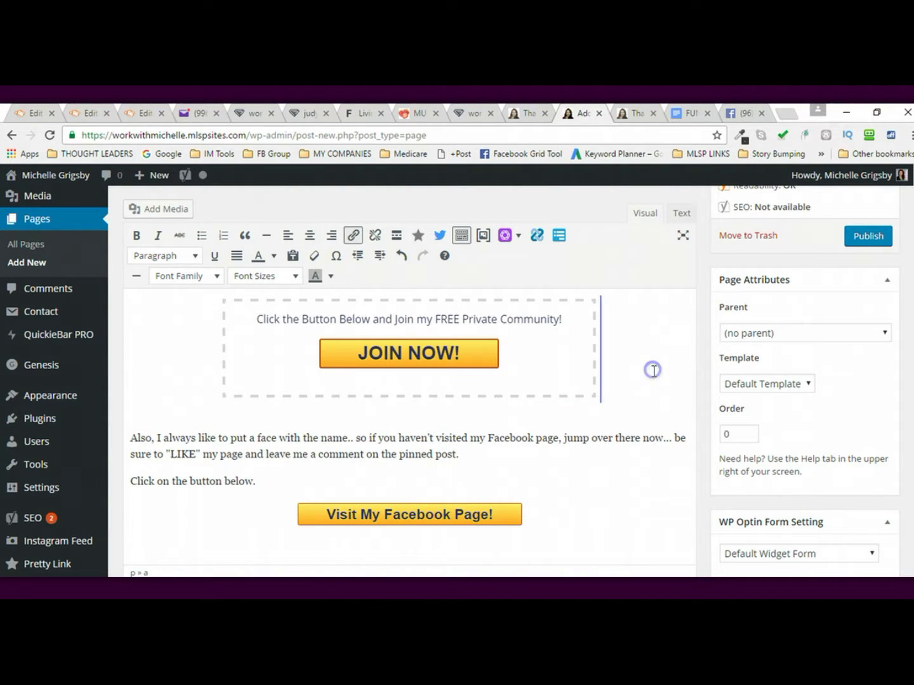
pyautogui.click(460, 355)
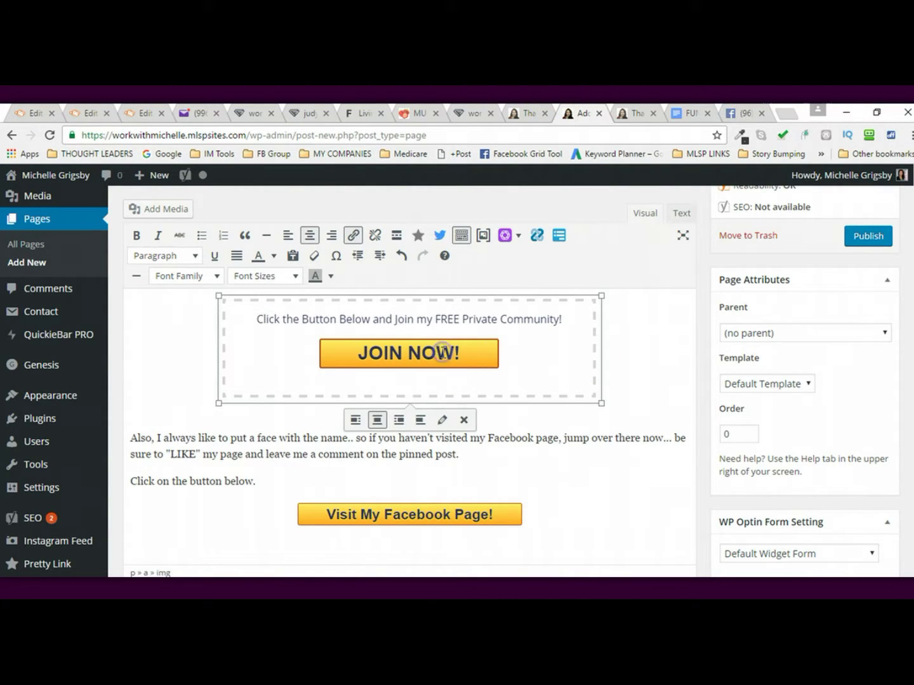
pyautogui.click(353, 236)
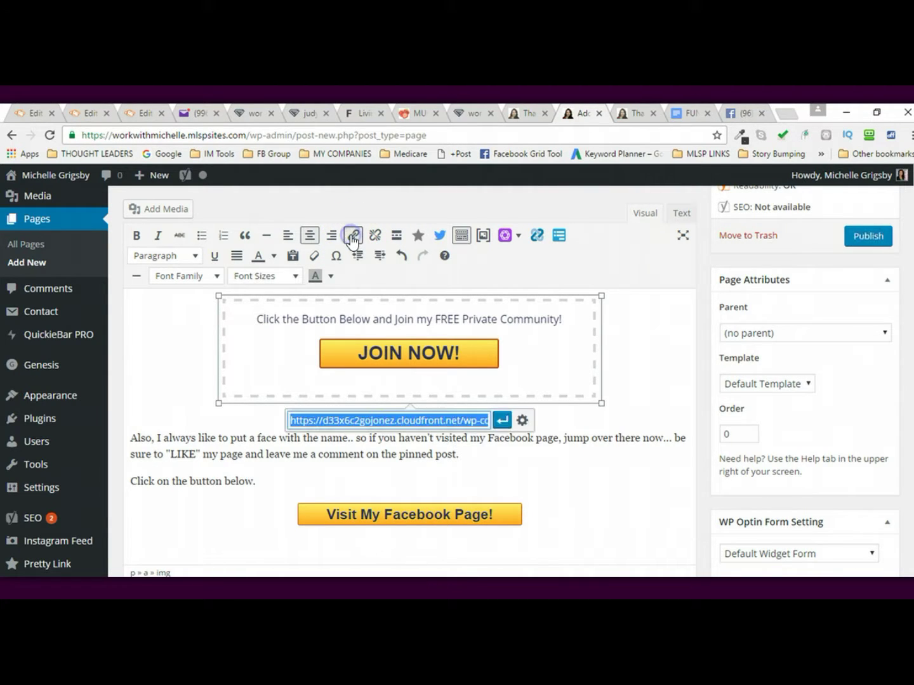
pyautogui.click(375, 420)
pyautogui.tripleClick(377, 420)
pyautogui.hotkey('ctrl', 'v')
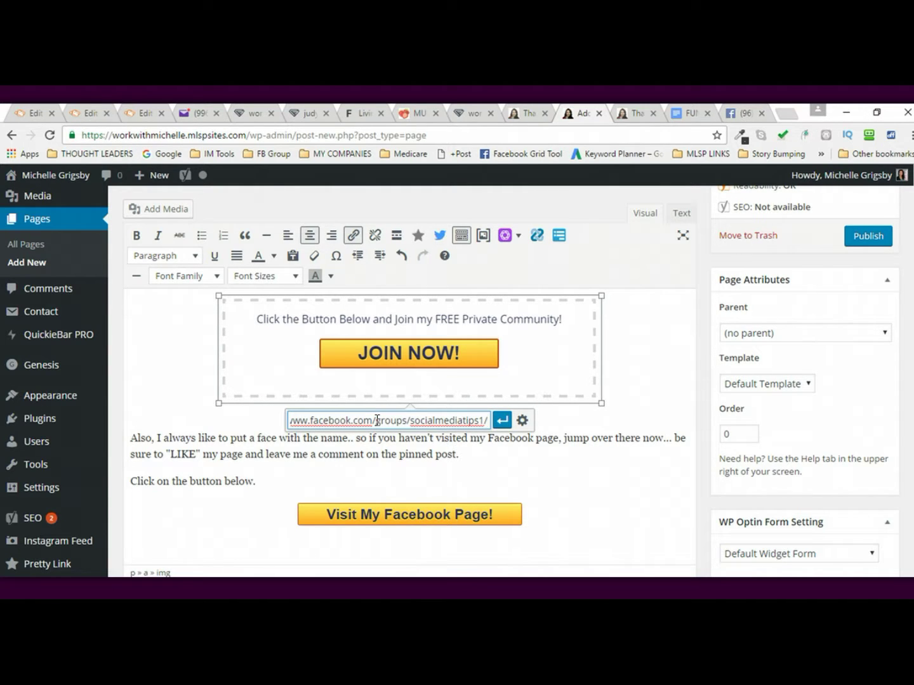
pyautogui.click(501, 420)
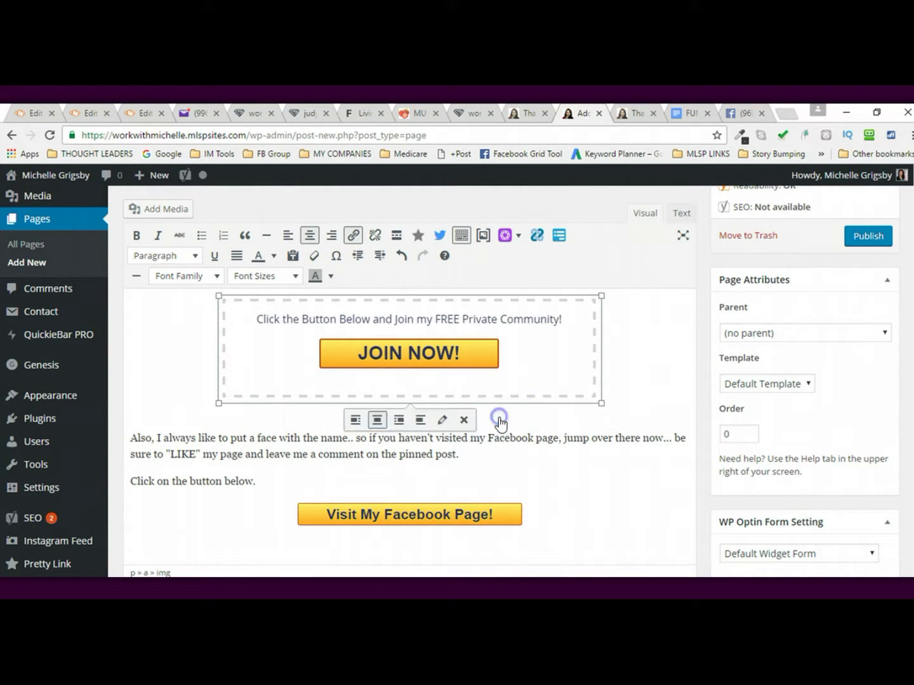
# - Set the "JOIN NOW!" image's link to open in a new tab and update the link
pyautogui.click(354, 236)
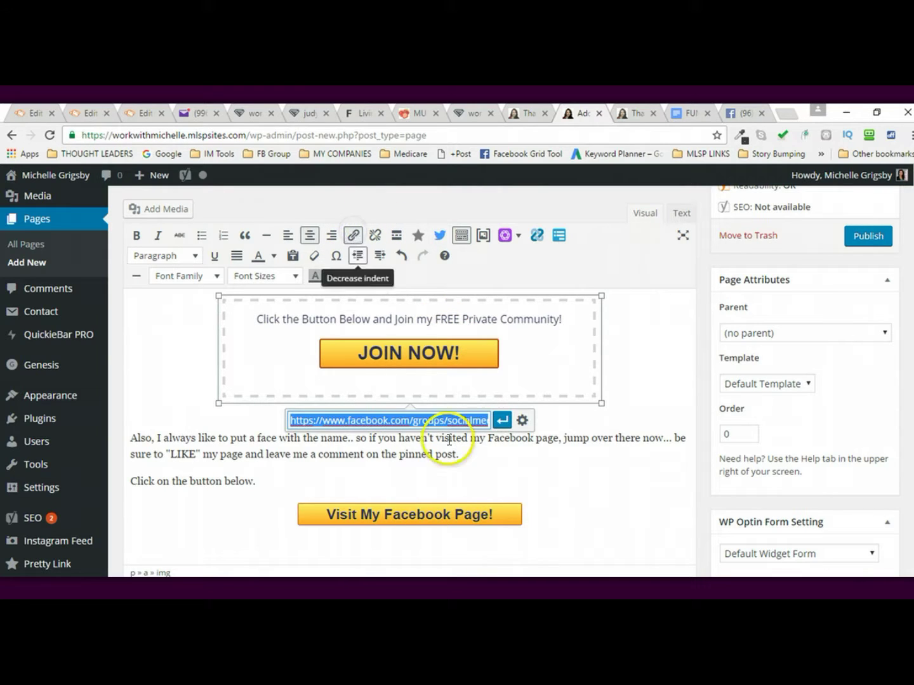
pyautogui.click(521, 422)
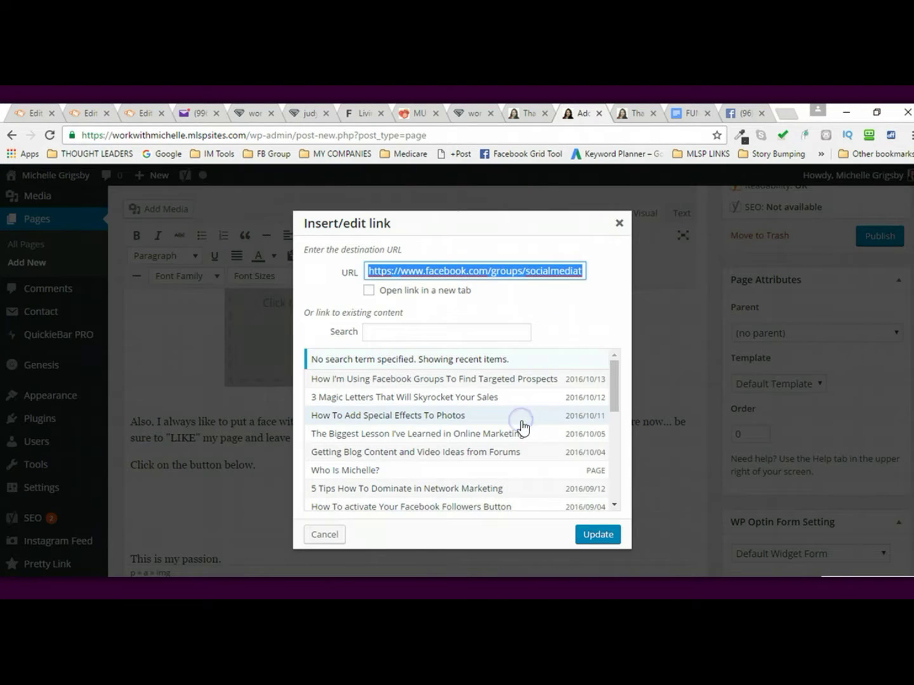
pyautogui.click(368, 290)
pyautogui.click(593, 535)
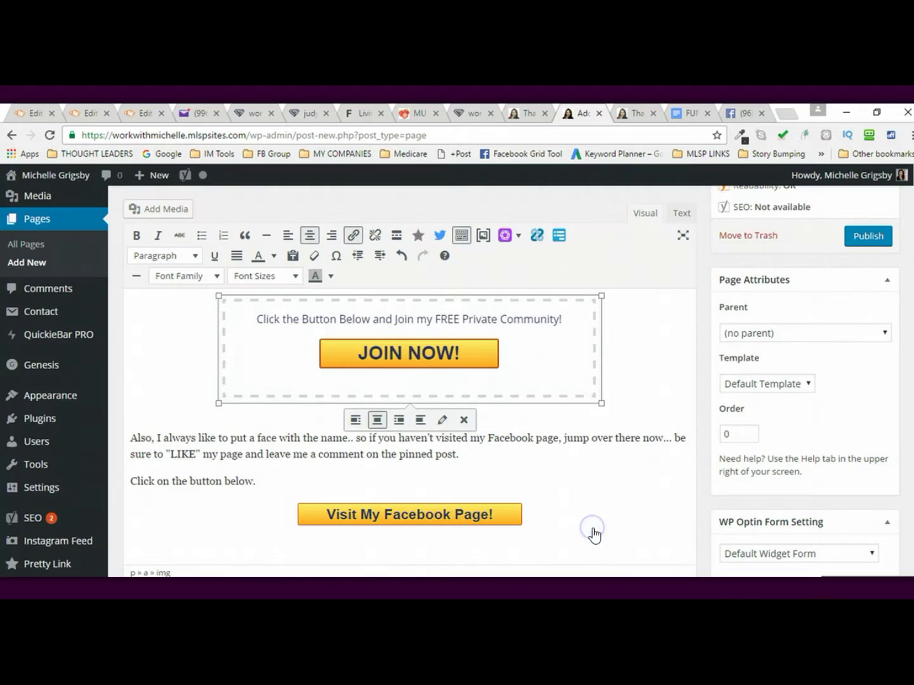
pyautogui.click(660, 340)
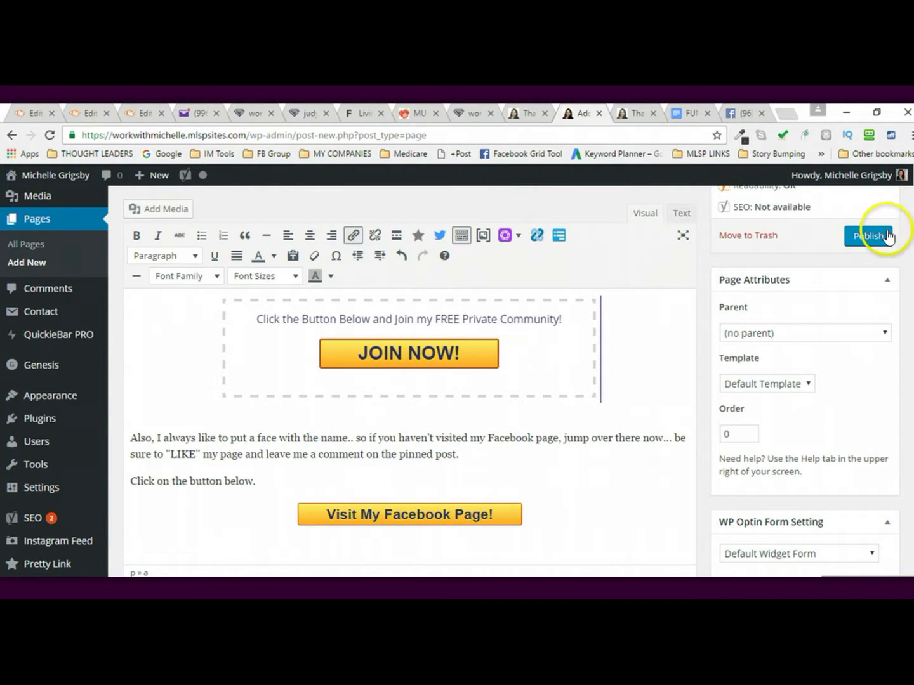
# - Preview the thank-you page and review its text, pictures and buttons from the heading to the closing lines
pyautogui.scroll(3, 907, 267)
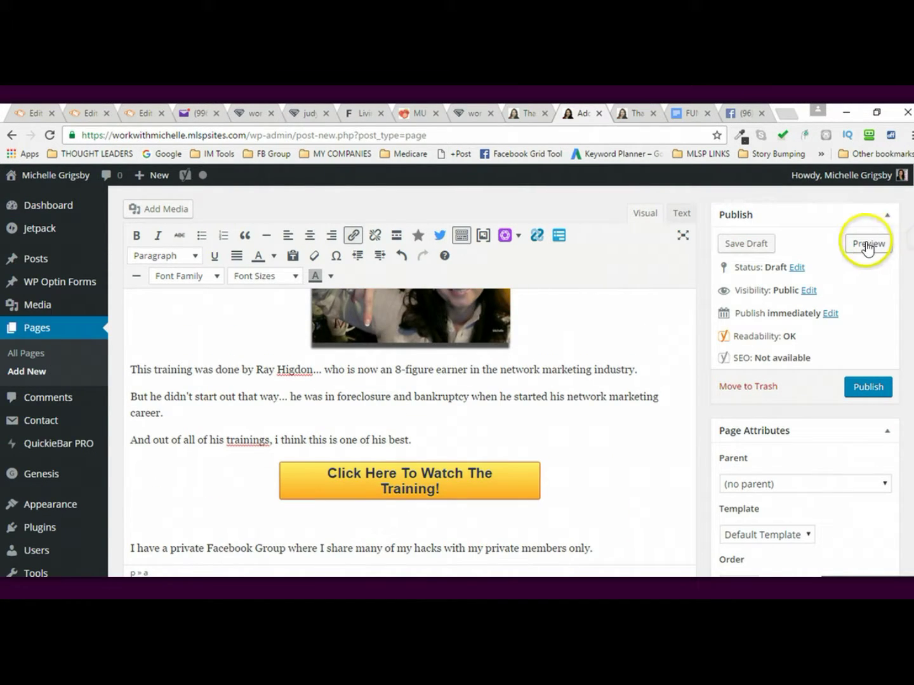
pyautogui.click(868, 244)
pyautogui.click(624, 111)
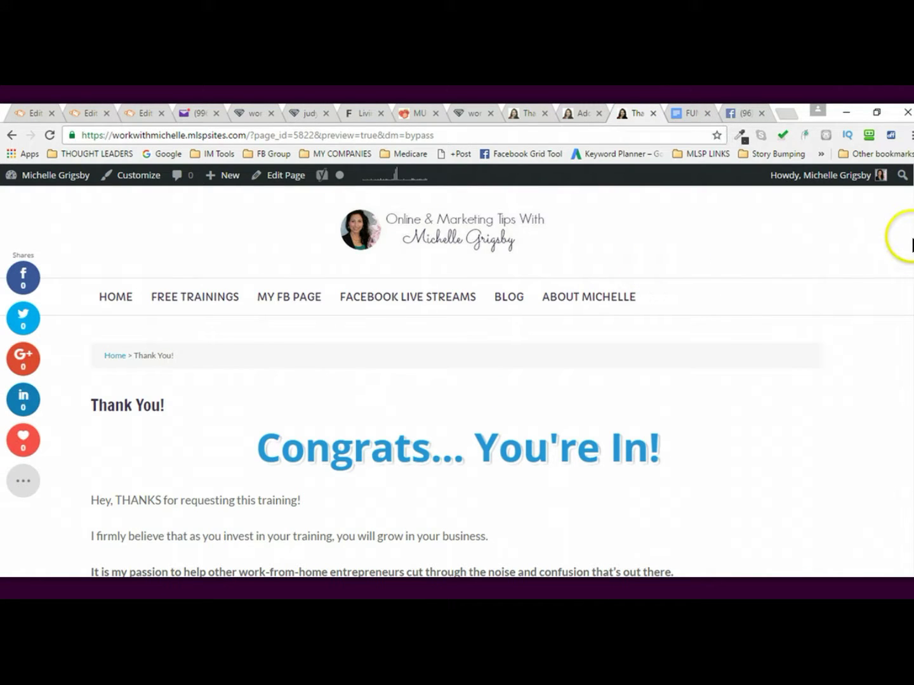
pyautogui.scroll(-5, 911, 245)
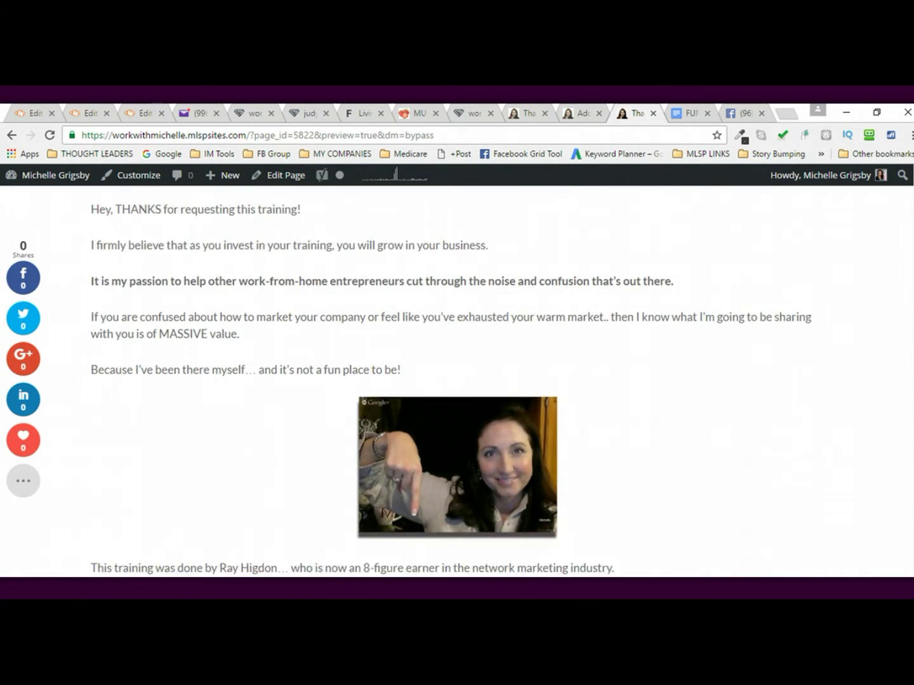
pyautogui.scroll(-1, 457, 381)
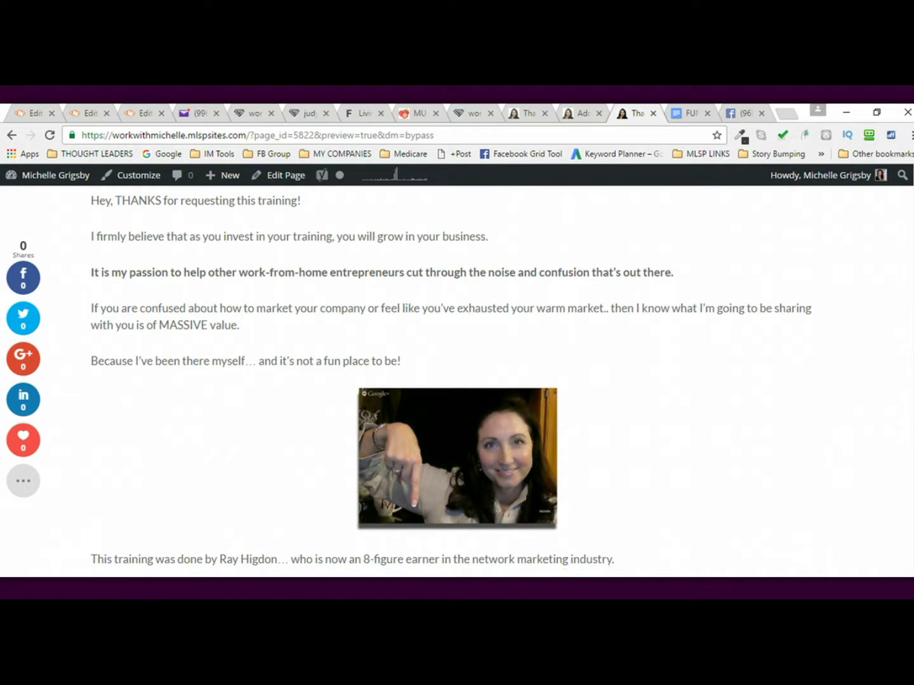
pyautogui.scroll(-1, 456, 381)
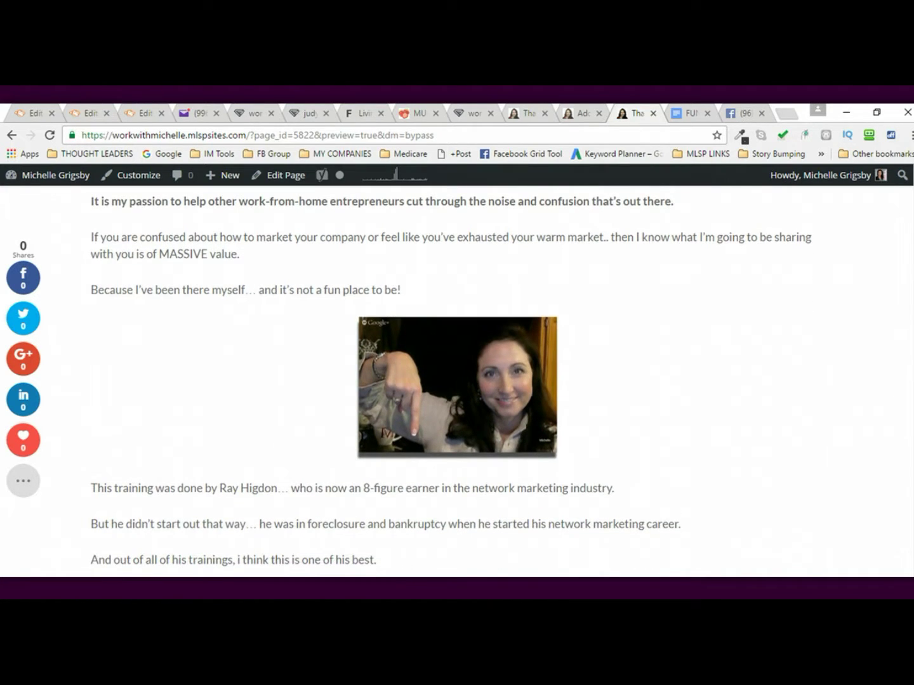
pyautogui.scroll(-3, 457, 381)
pyautogui.scroll(-1, 456, 381)
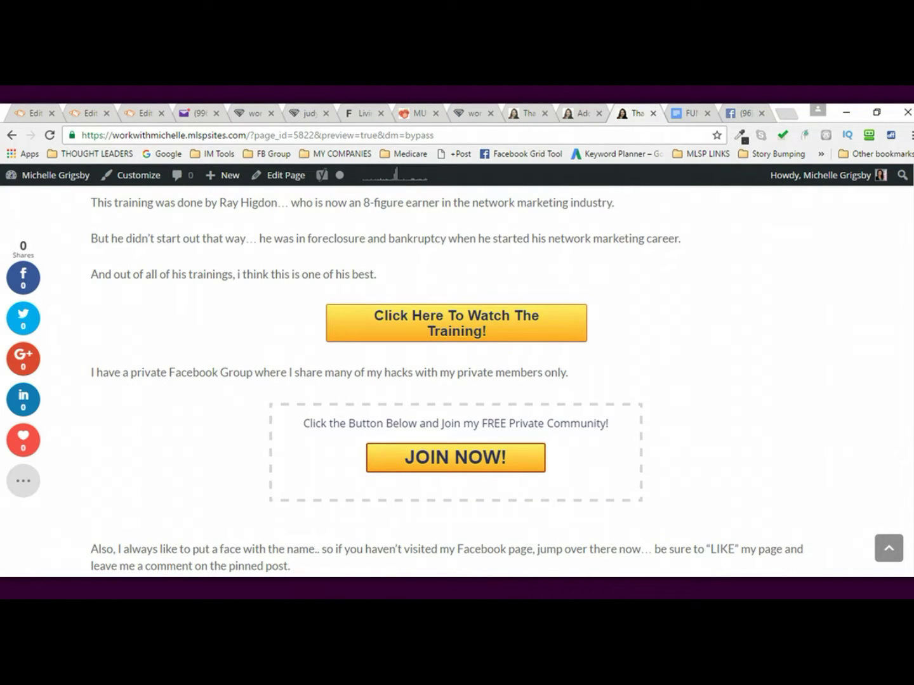
pyautogui.scroll(-2, 457, 381)
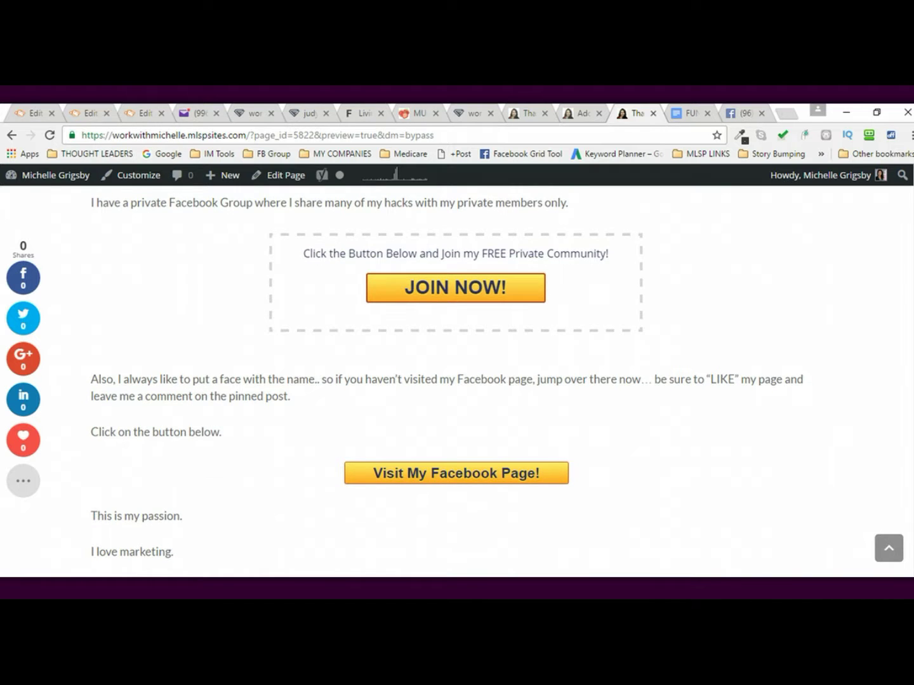
pyautogui.scroll(-1, 457, 381)
pyautogui.scroll(-3, 458, 381)
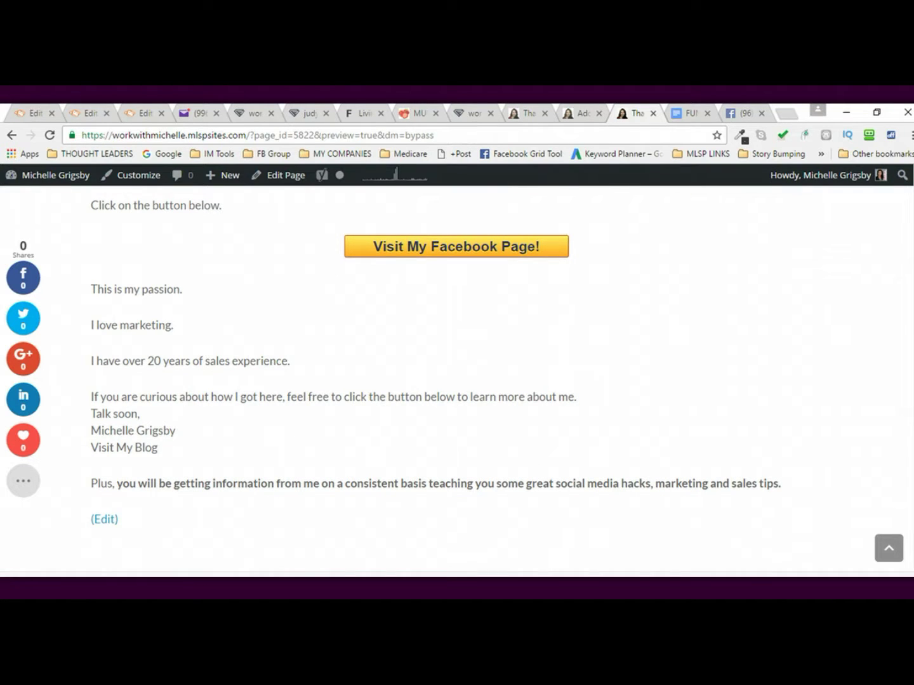
pyautogui.scroll(-1, 457, 380)
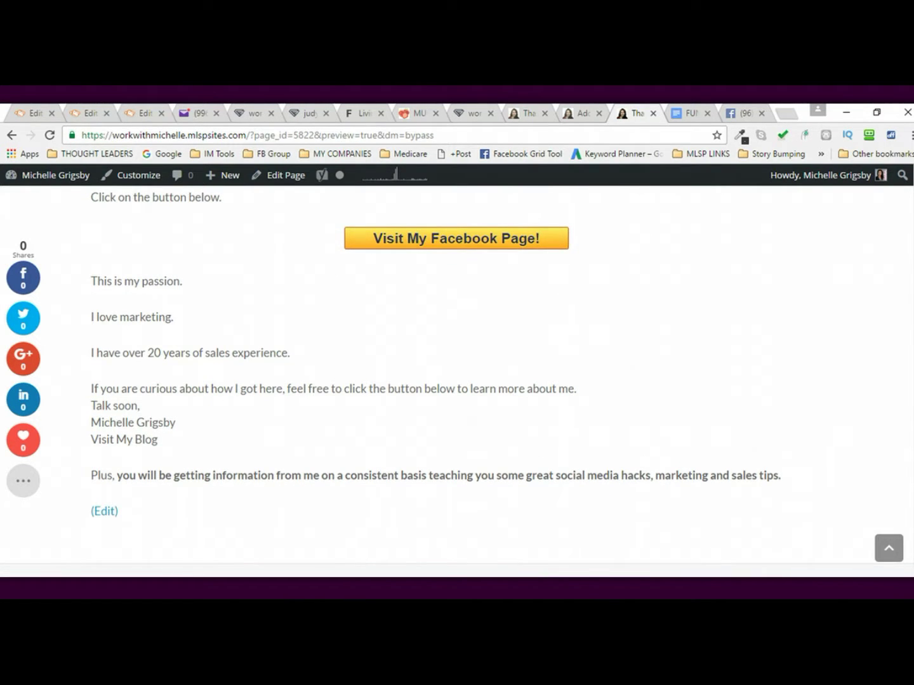
pyautogui.scroll(-1, 458, 381)
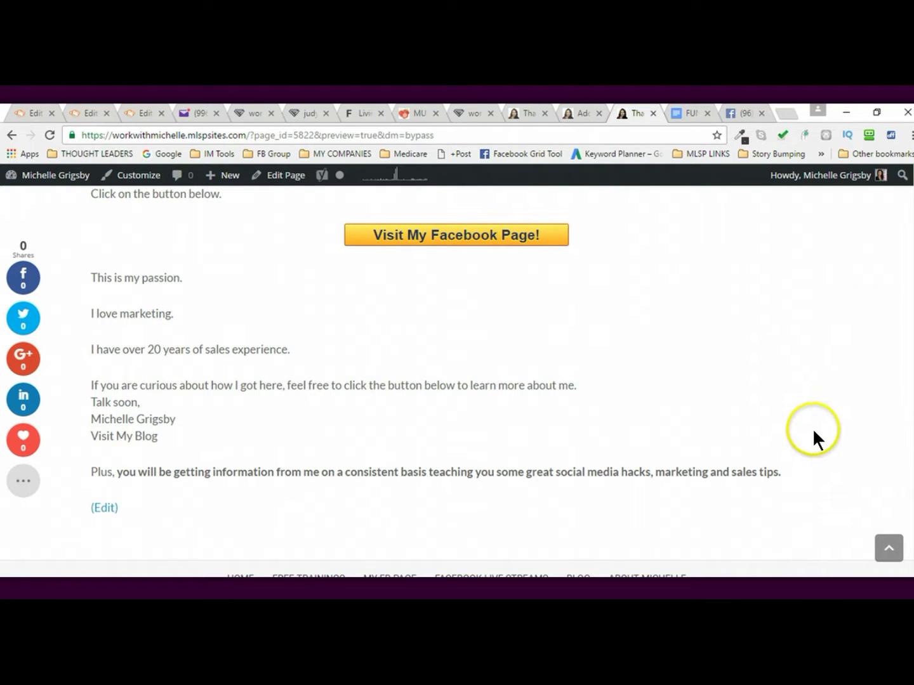
pyautogui.moveTo(905, 477); pyautogui.dragTo(908, 188)
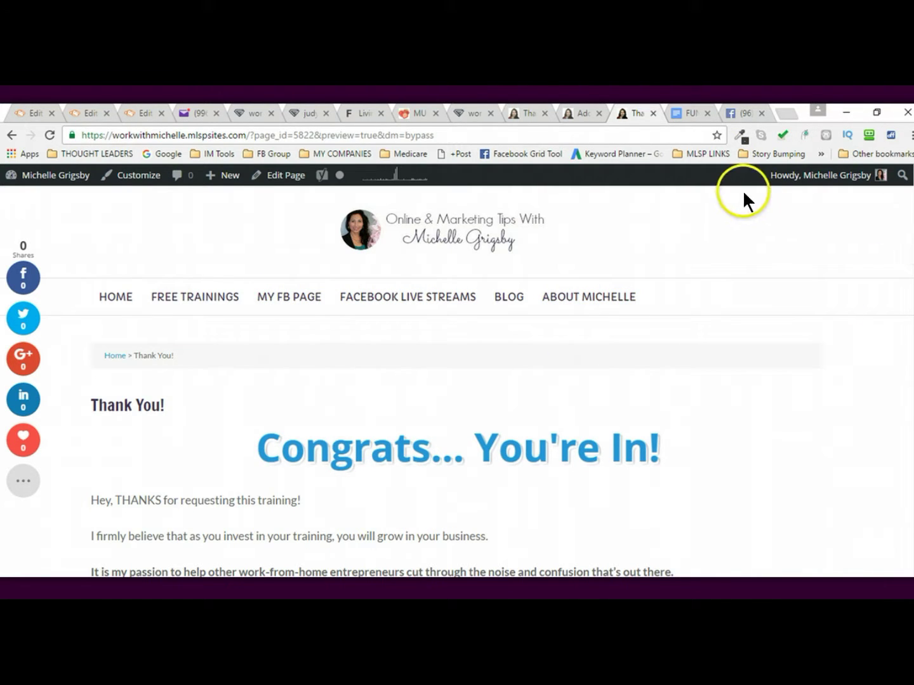
# - Return to the page editor and add empty lines below the sentence ending "click the button below to learn more about me."
pyautogui.click(575, 113)
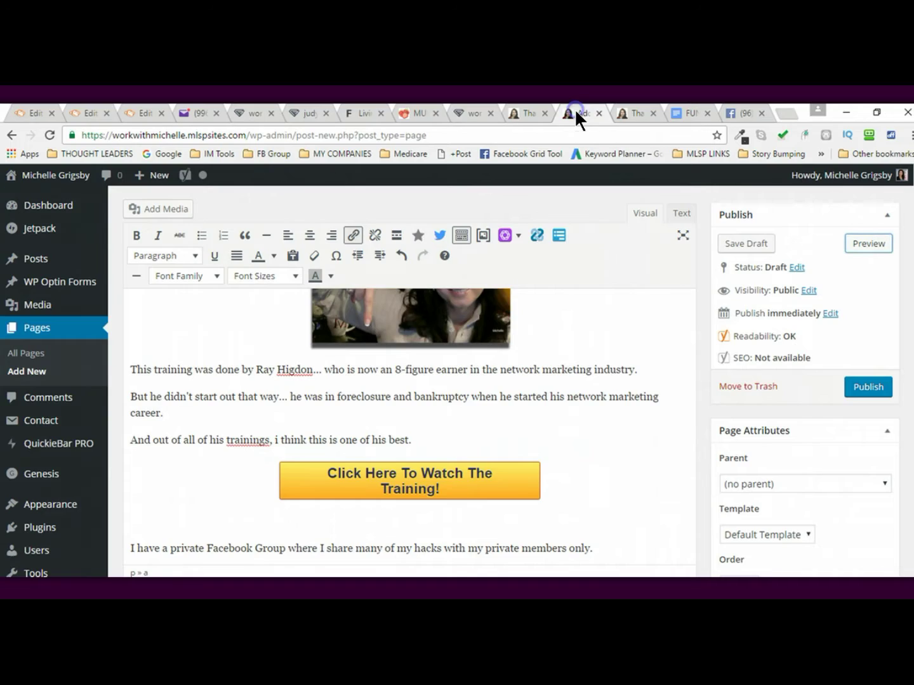
pyautogui.scroll(-5, 408, 431)
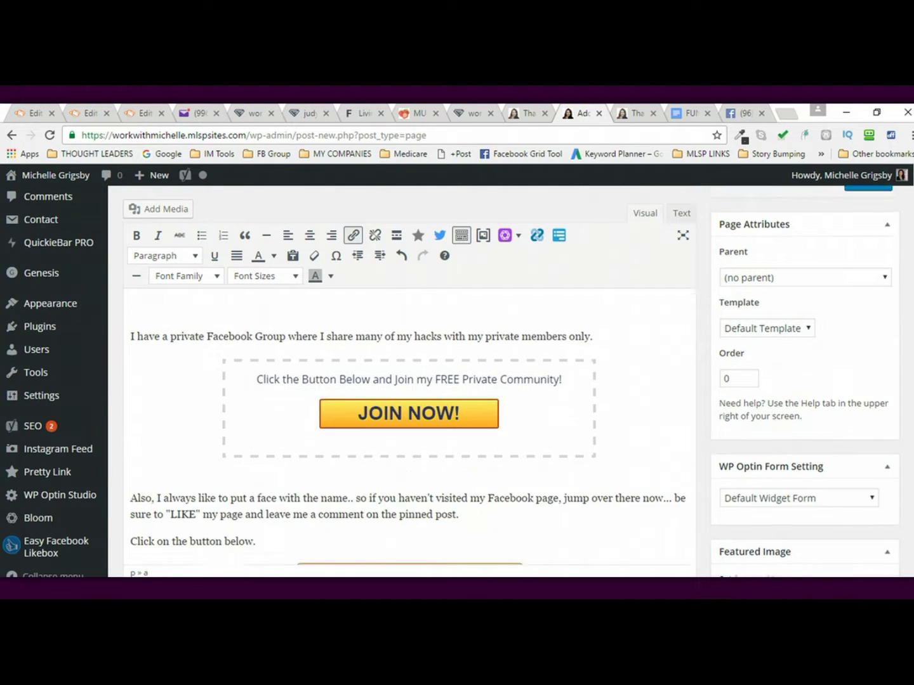
pyautogui.scroll(-2, 408, 432)
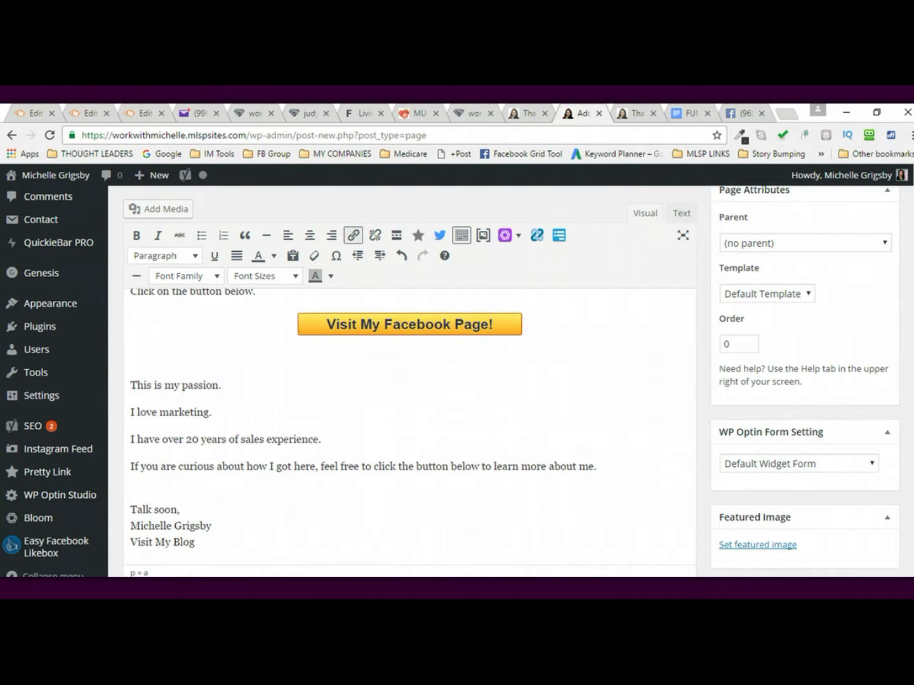
pyautogui.scroll(-1, 409, 431)
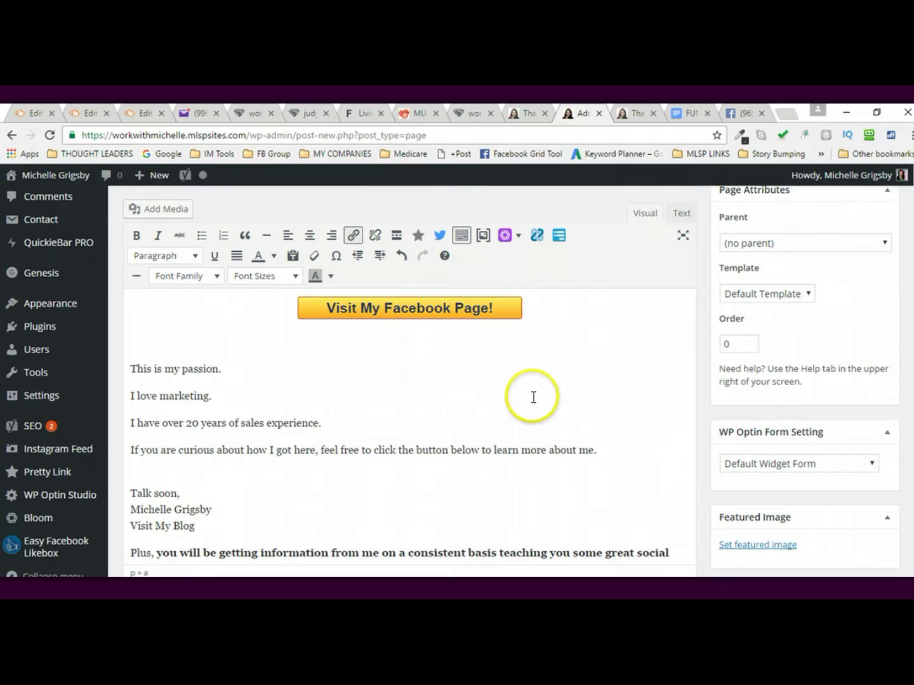
pyautogui.click(615, 450)
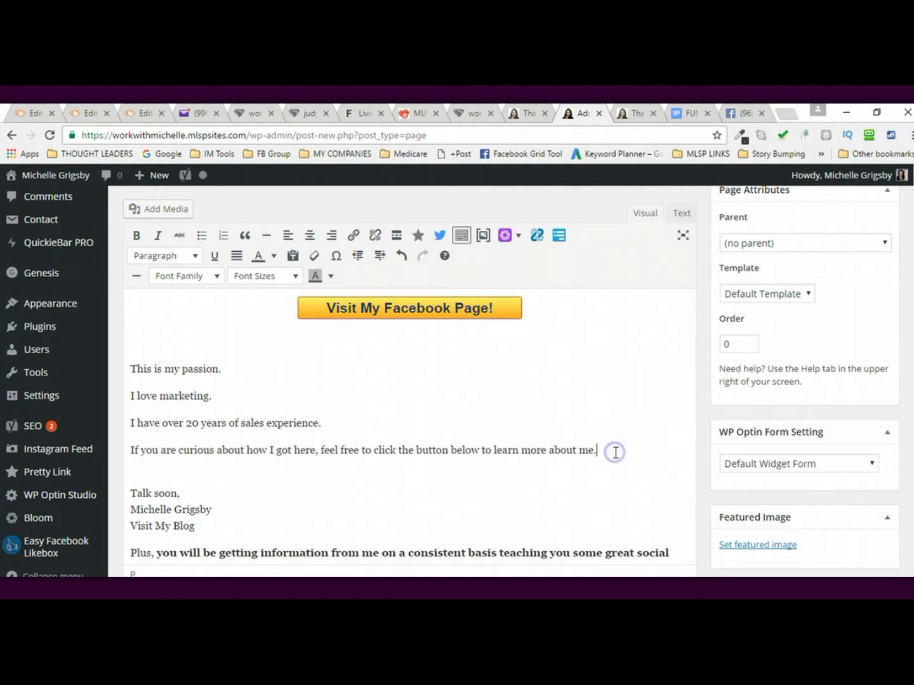
pyautogui.press('Return')
pyautogui.press('Return')
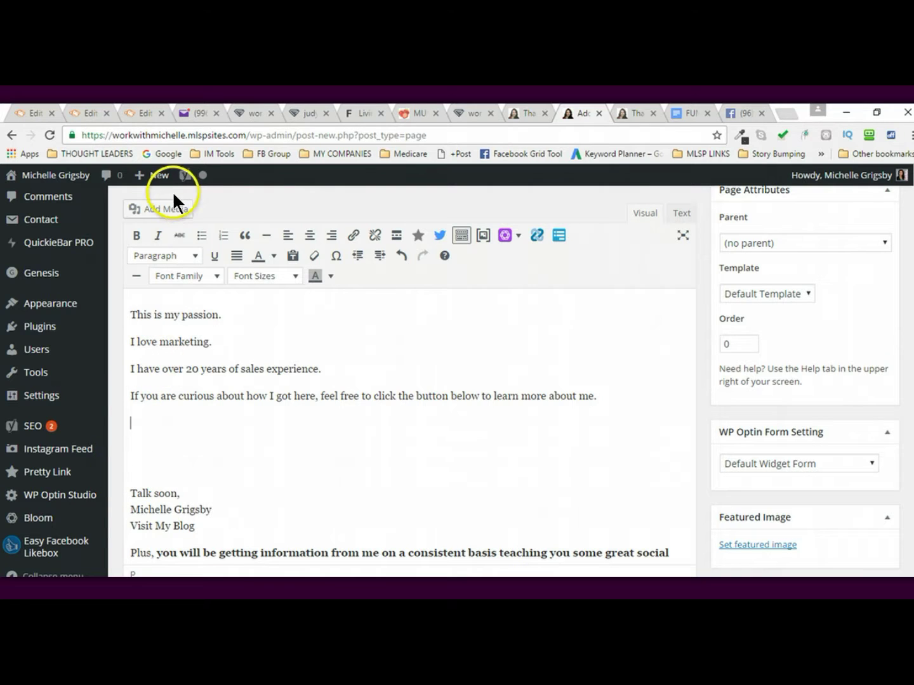
# - Upload who_am_i.png from the Pictures folder, insert it centred at full size, and remove the extra blank line beneath it
pyautogui.click(159, 209)
pyautogui.click(195, 233)
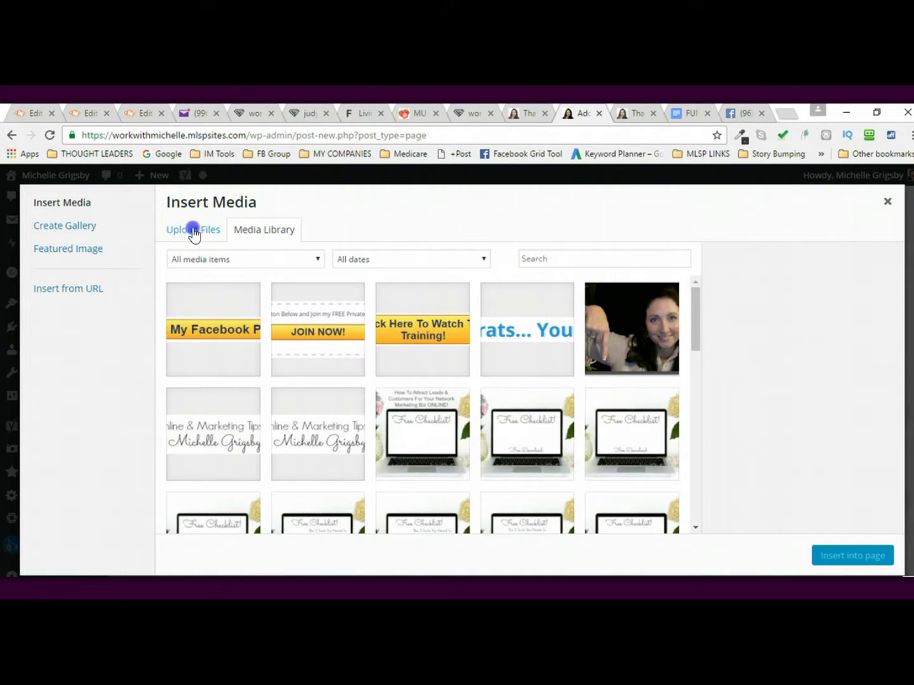
pyautogui.click(516, 401)
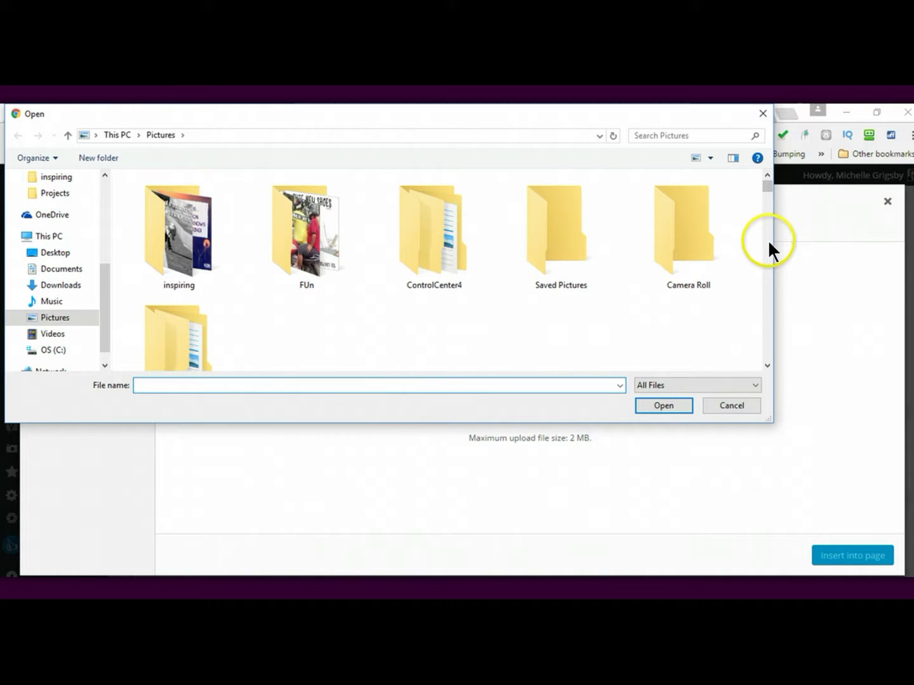
pyautogui.click(766, 243)
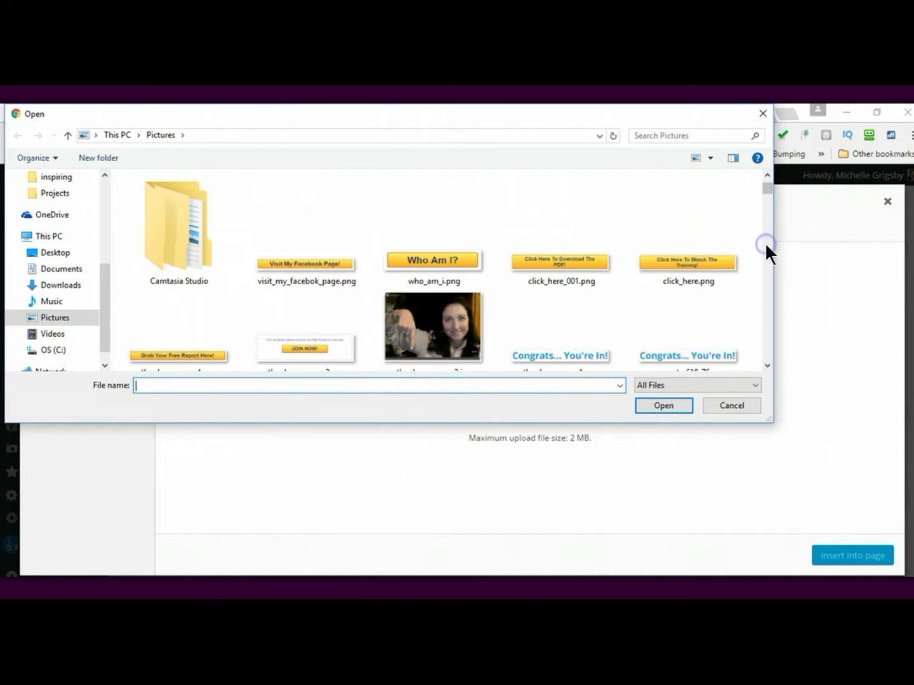
pyautogui.doubleClick(420, 260)
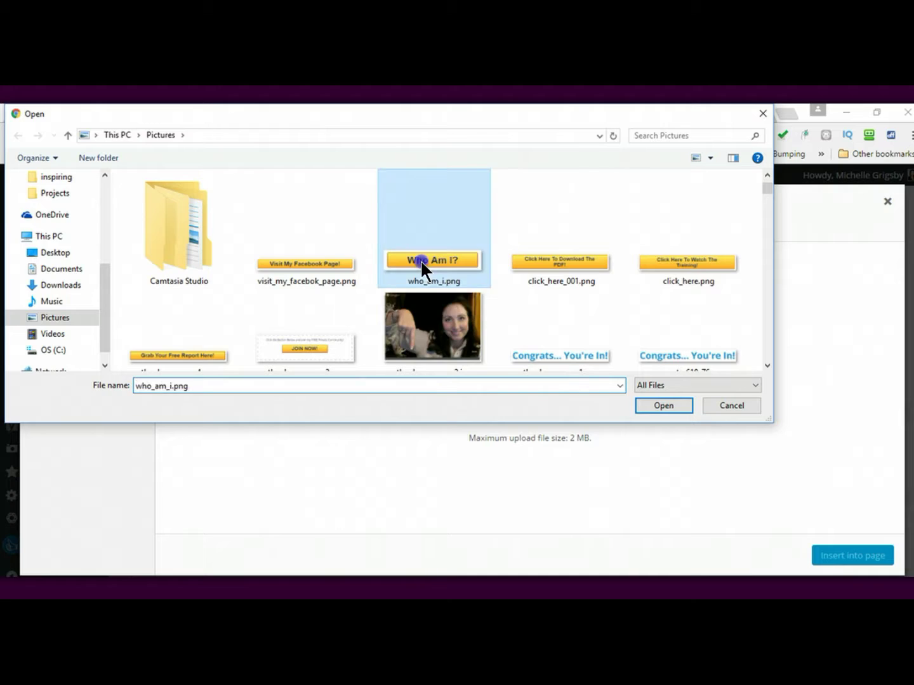
pyautogui.scroll(-5, 894, 327)
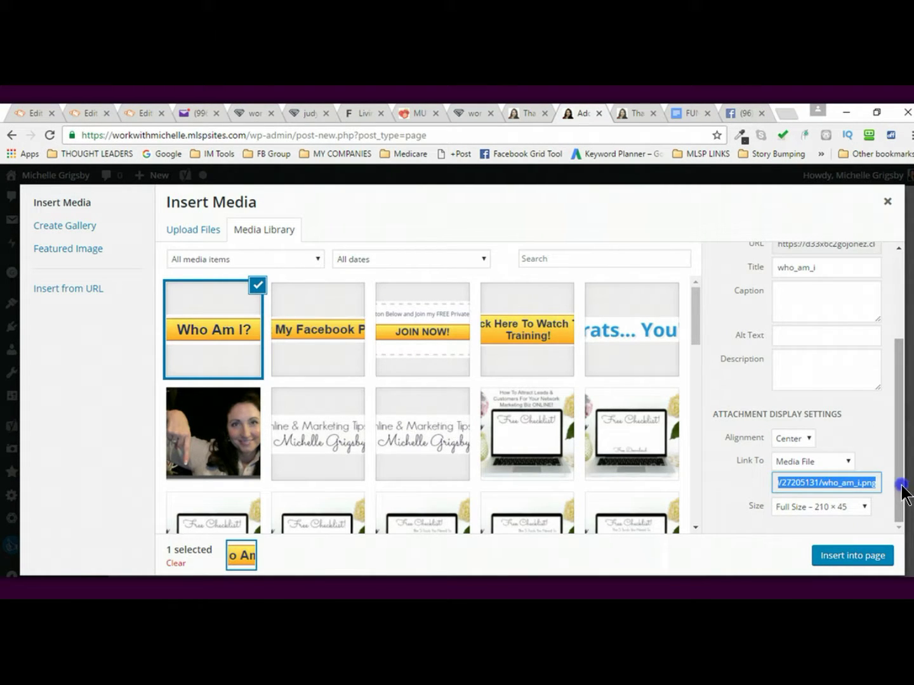
pyautogui.click(901, 510)
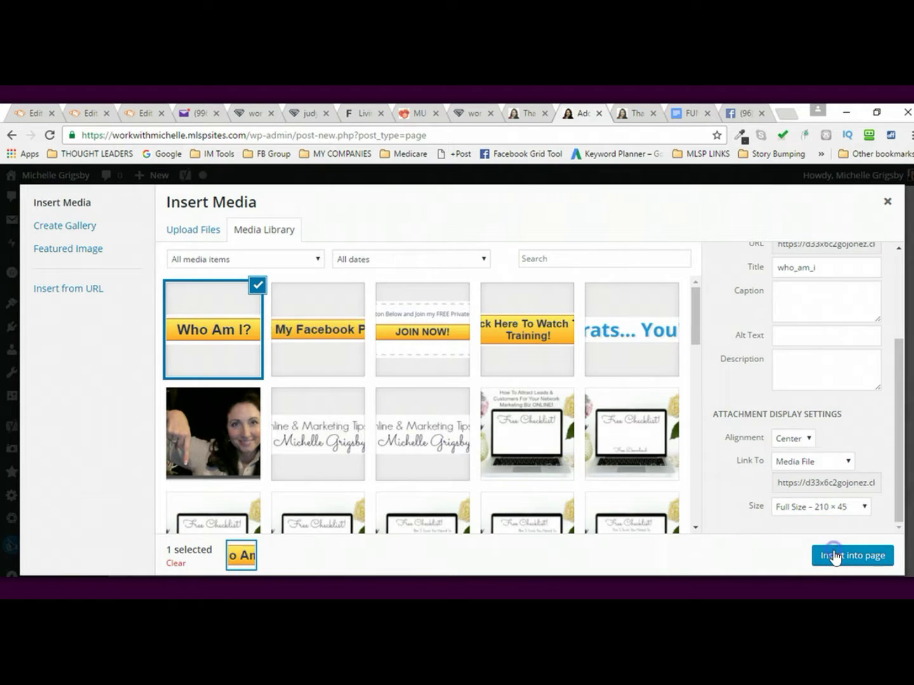
pyautogui.click(834, 554)
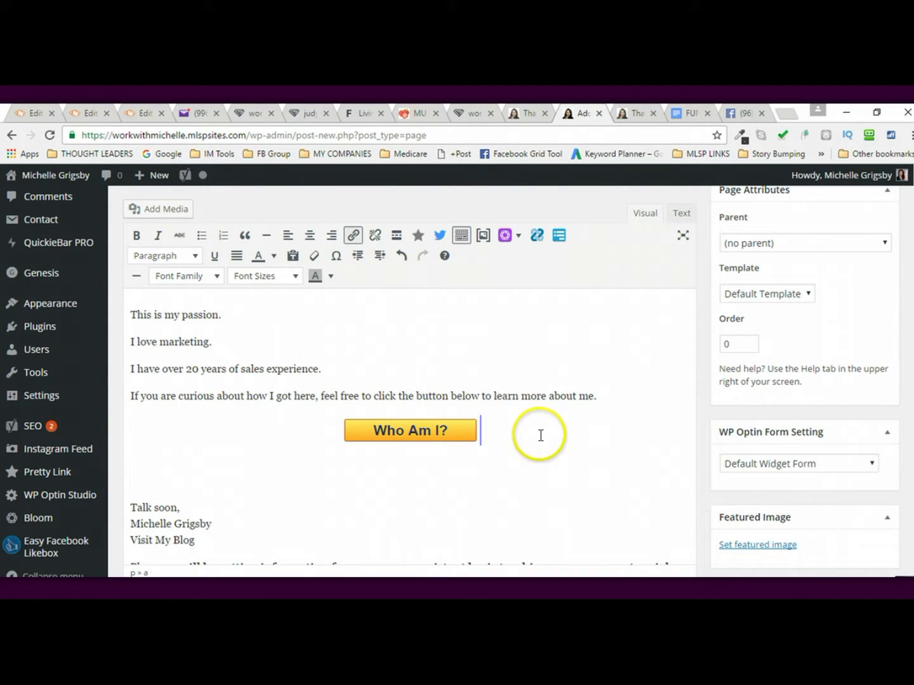
pyautogui.press('Delete')
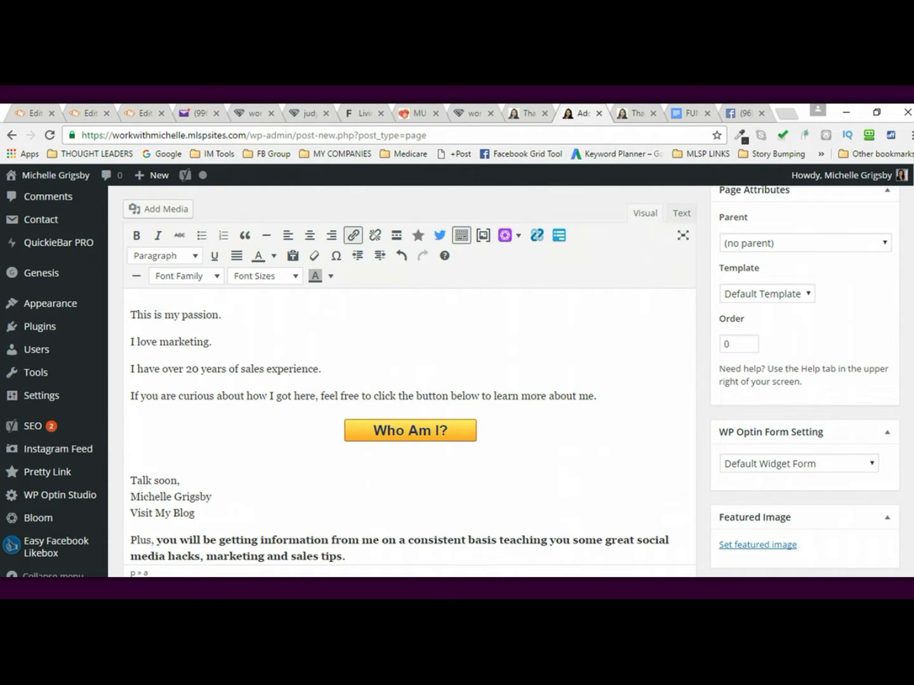
# - Replace "Plus, you" at the start of the closing paragraph with "P.S. You" in bold
pyautogui.scroll(-3, 912, 316)
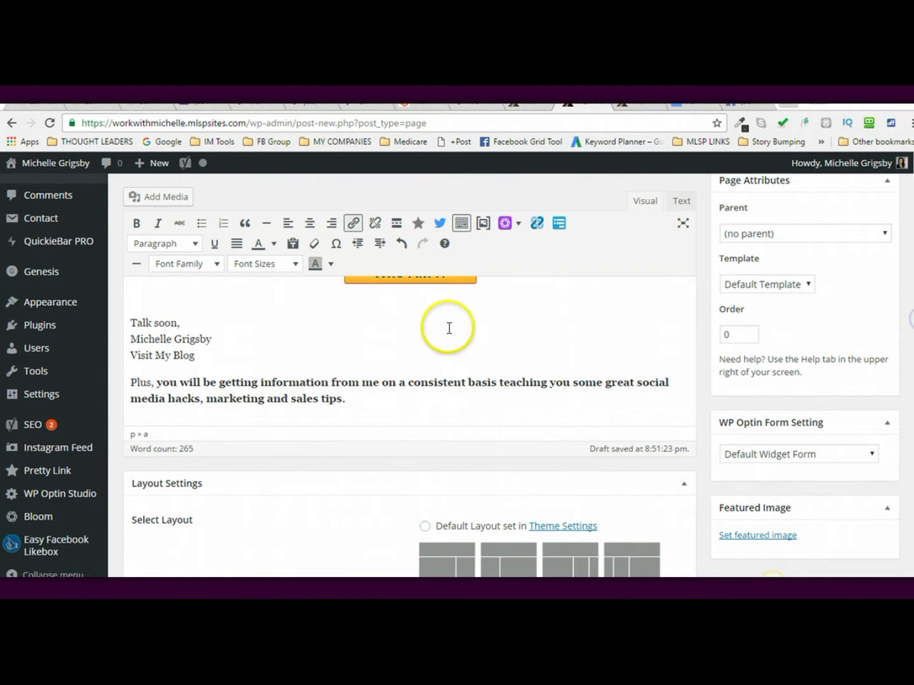
pyautogui.click(128, 381)
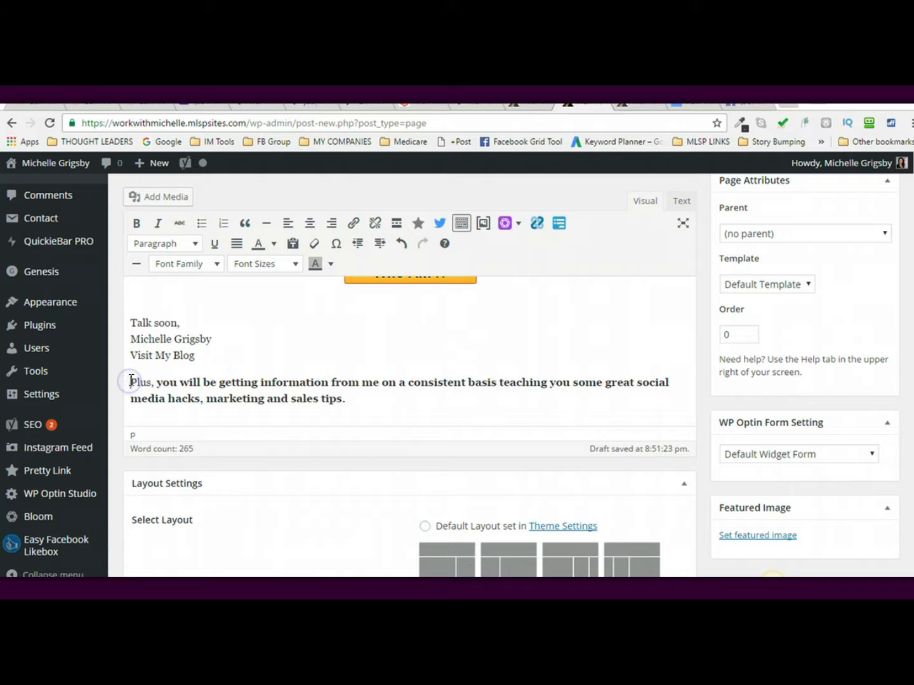
pyautogui.press('Delete')
pyautogui.press('Delete')
pyautogui.press('Delete')
pyautogui.press('Delete')
pyautogui.press('Delete')
pyautogui.press('Delete')
pyautogui.press('Delete')
pyautogui.write('Y')
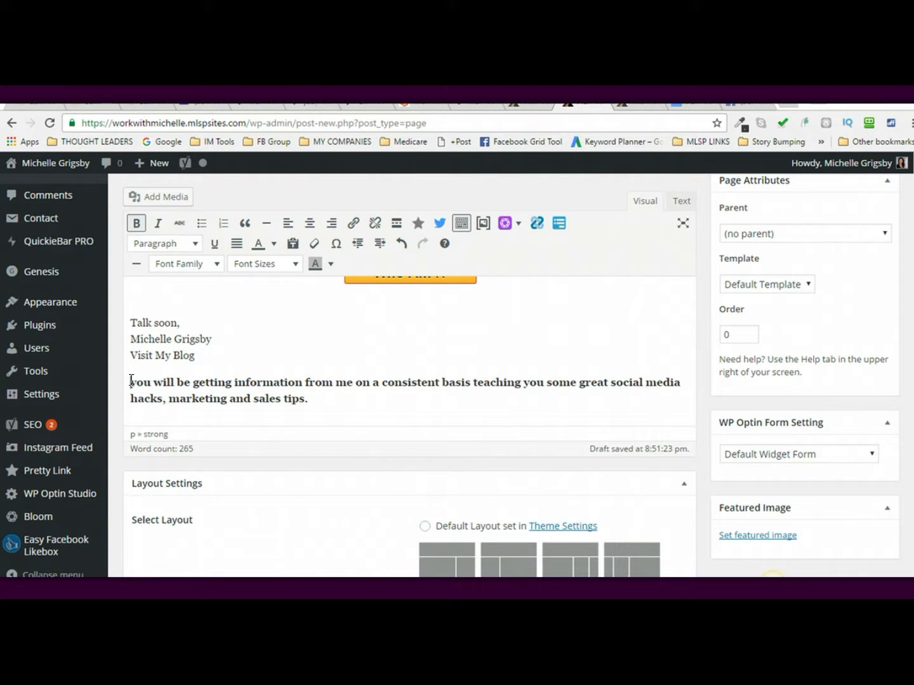
pyautogui.write('>S')
pyautogui.press('BackSpace')
pyautogui.press('BackSpace')
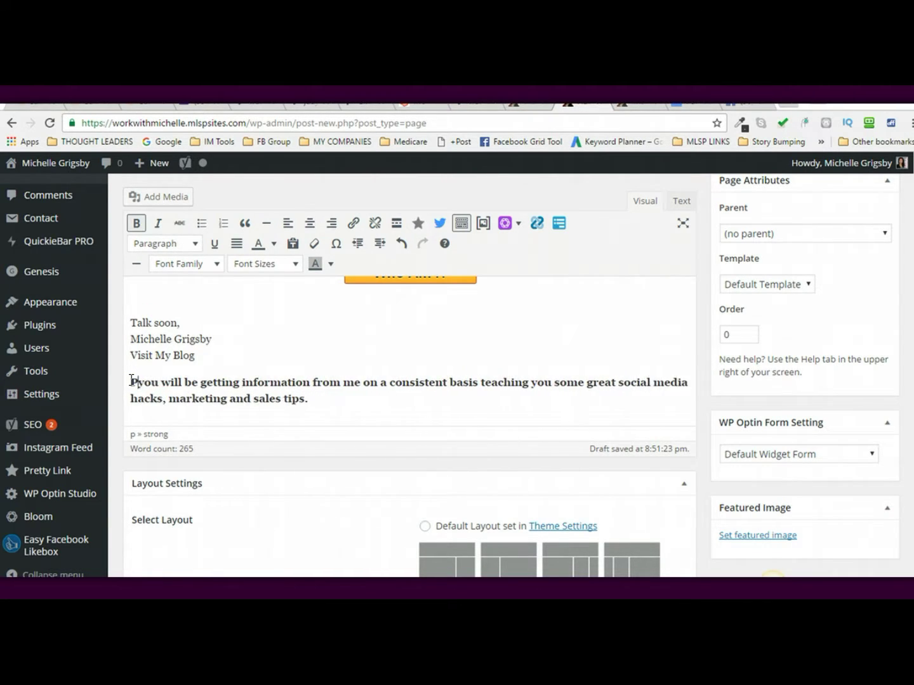
pyautogui.write('.S.  ')
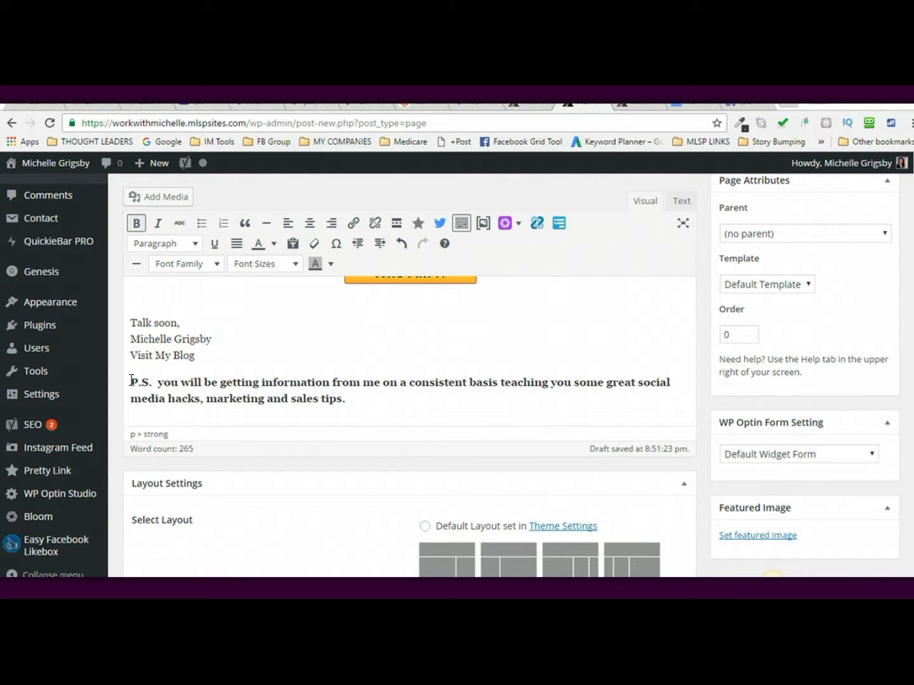
pyautogui.write('Y')
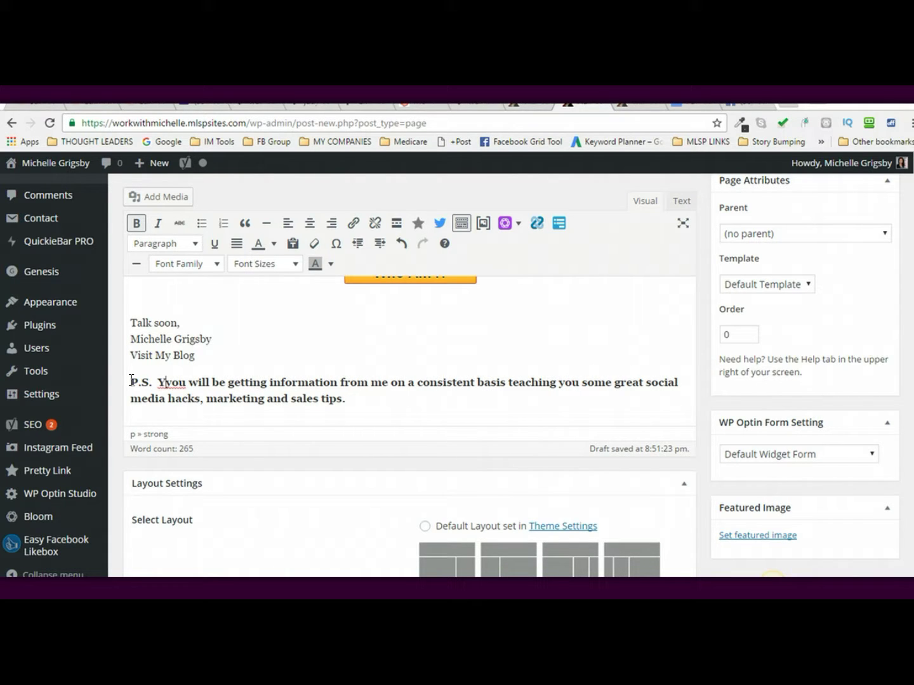
pyautogui.click(356, 398)
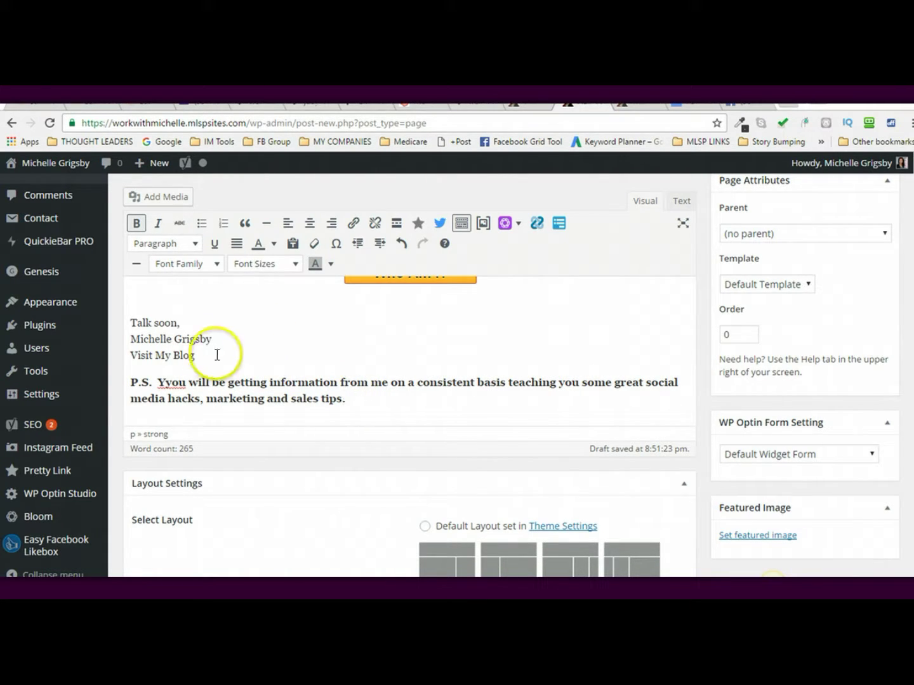
pyautogui.press('BackSpace')
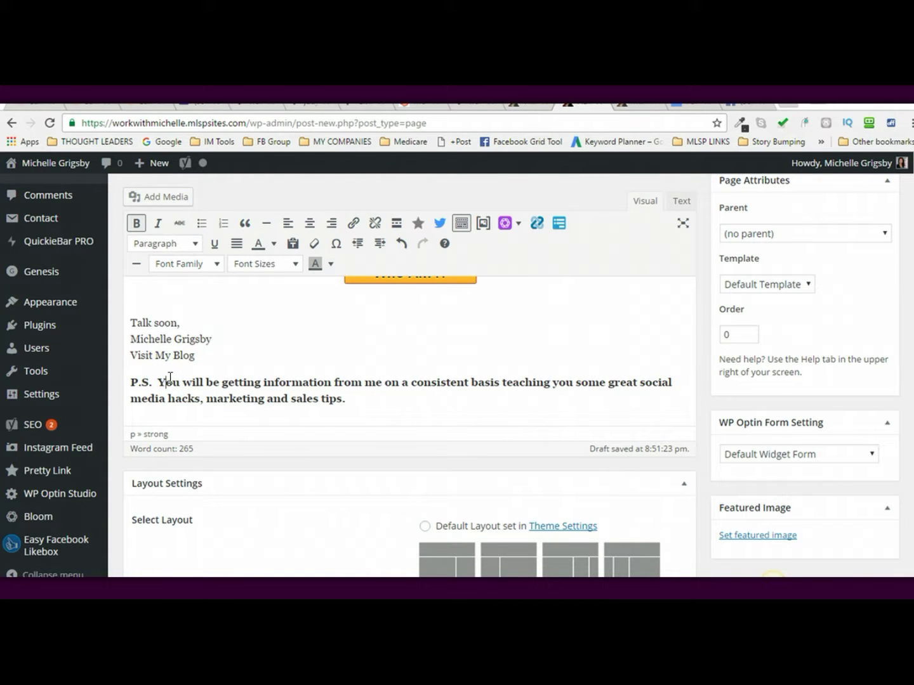
pyautogui.moveTo(201, 357); pyautogui.dragTo(129, 360)
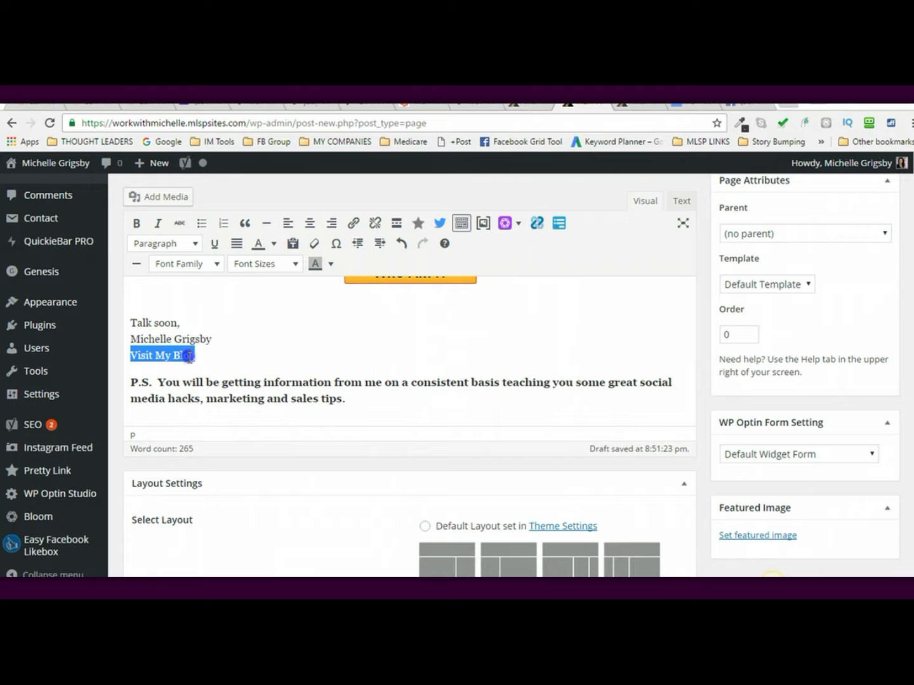
pyautogui.moveTo(189, 357); pyautogui.dragTo(119, 356)
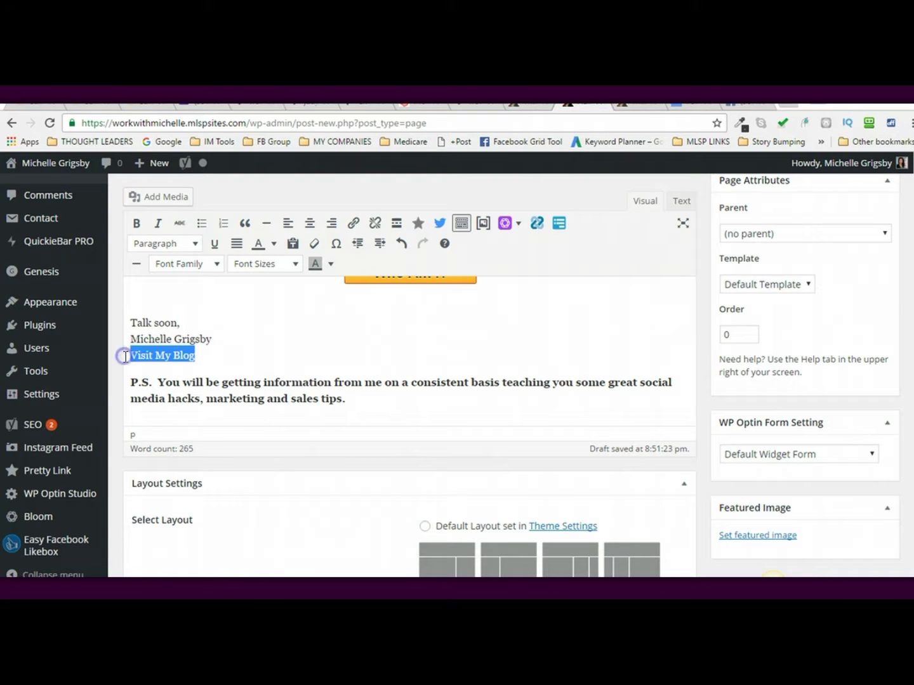
pyautogui.click(353, 226)
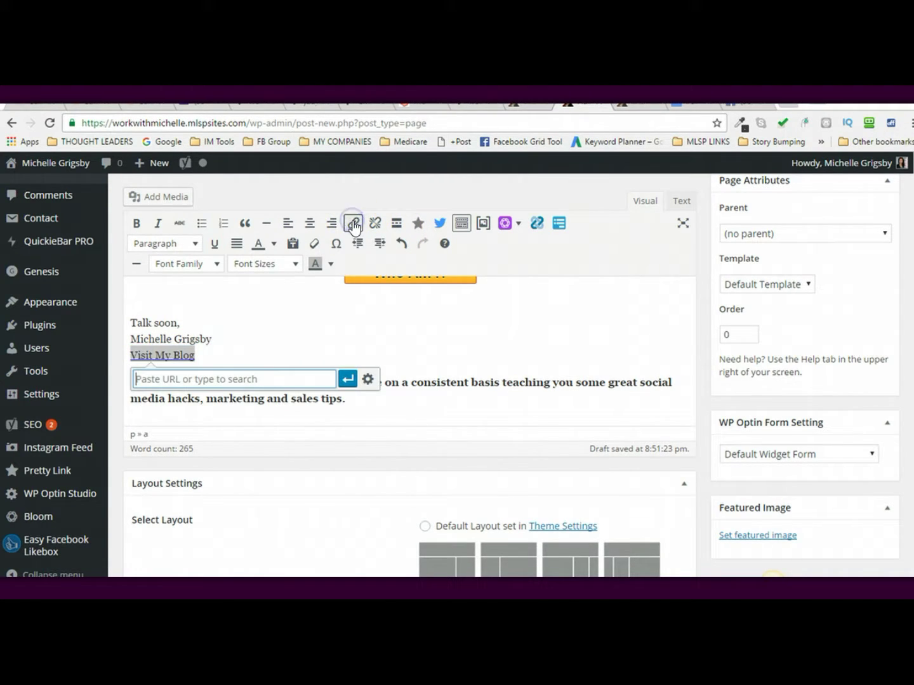
pyautogui.write('http://Socialmediatips')
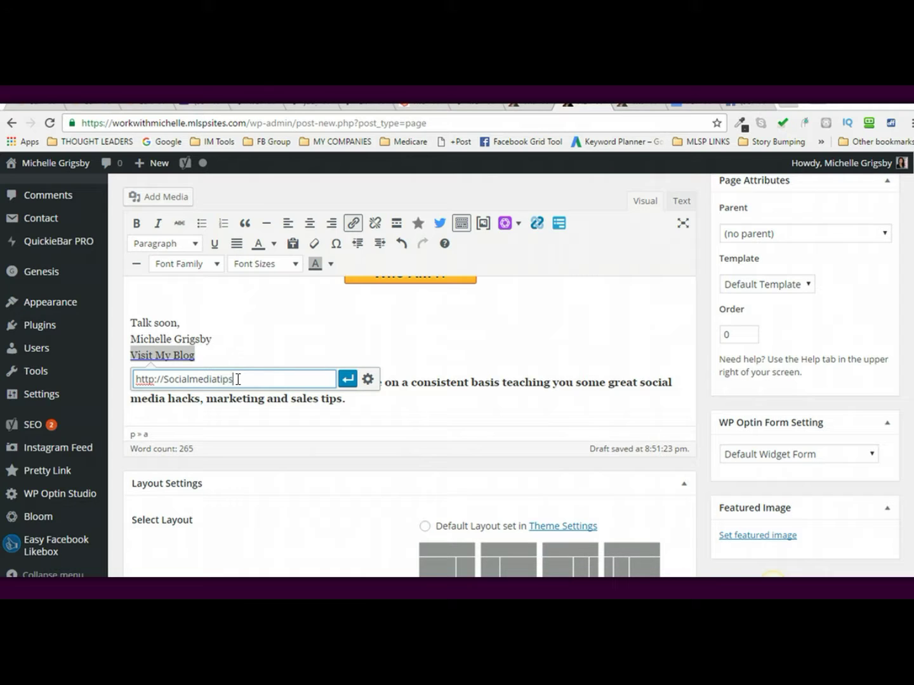
pyautogui.write('elle.com/blog')
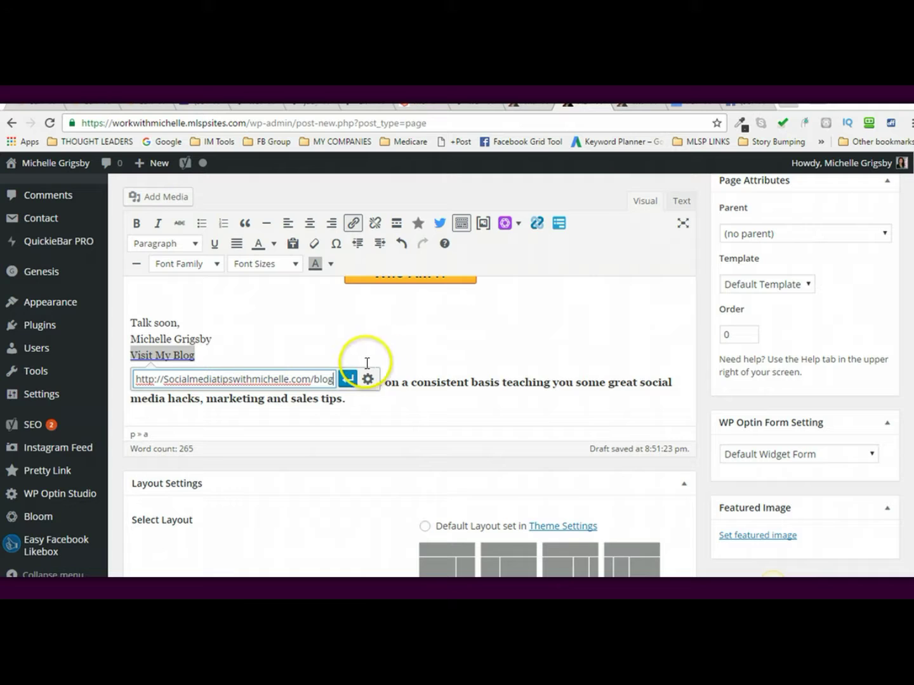
pyautogui.click(348, 379)
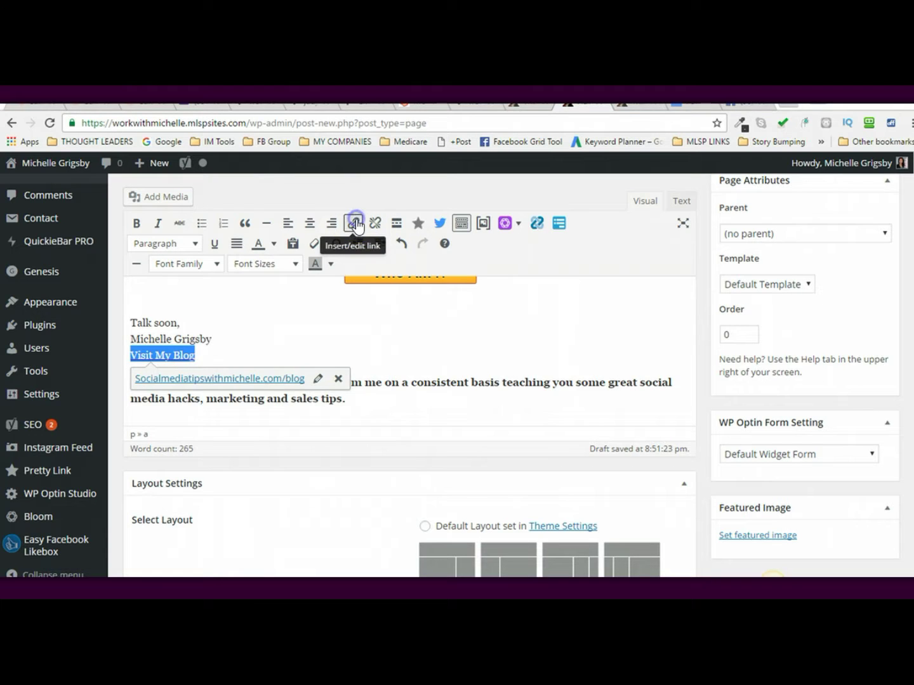
# - Set the "Visit My Blog" link to open in a new tab and update the link
pyautogui.click(354, 223)
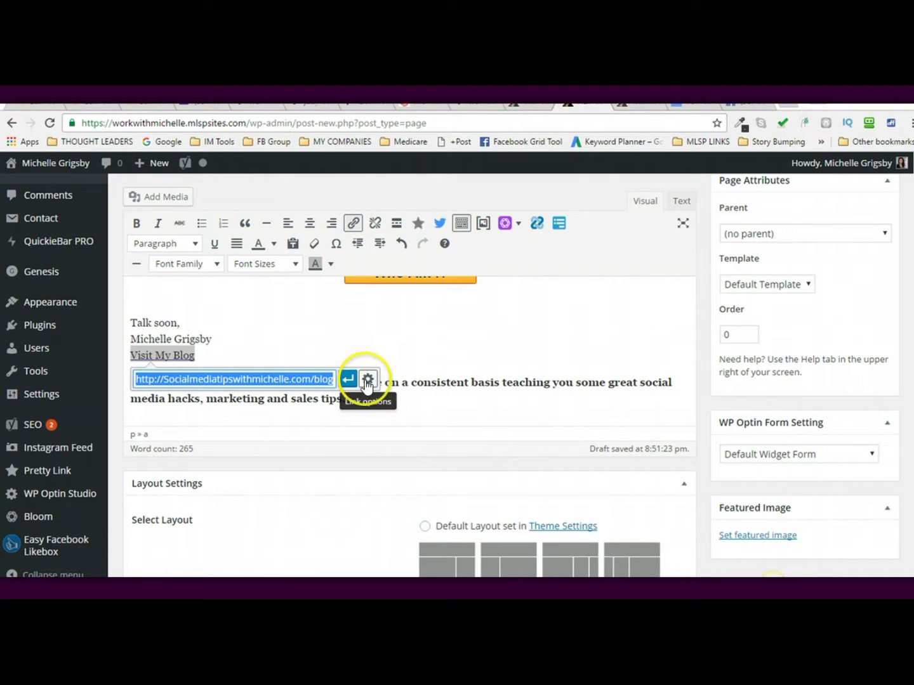
pyautogui.click(368, 379)
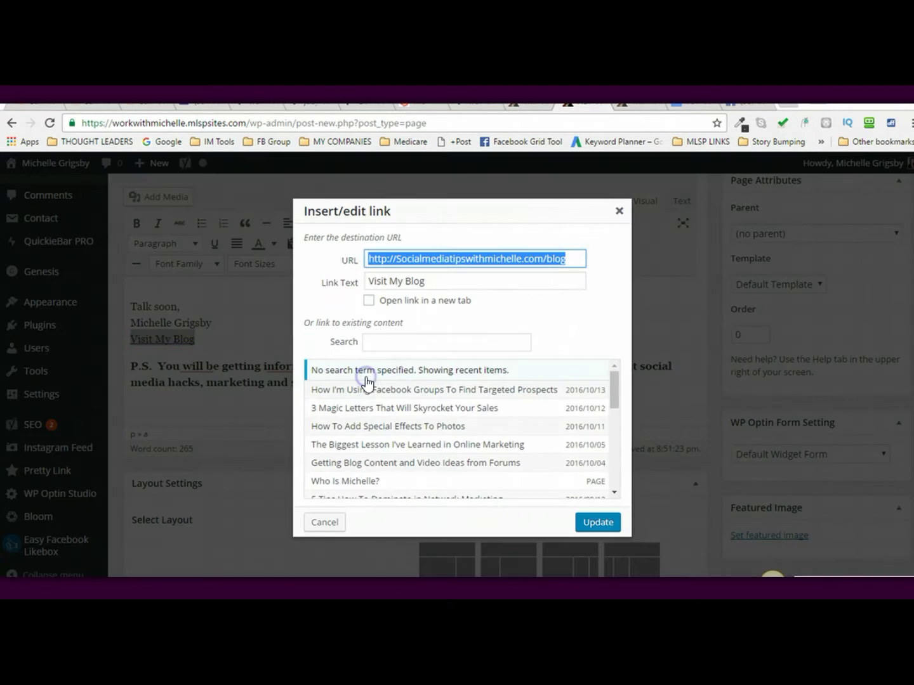
pyautogui.click(369, 302)
pyautogui.click(593, 522)
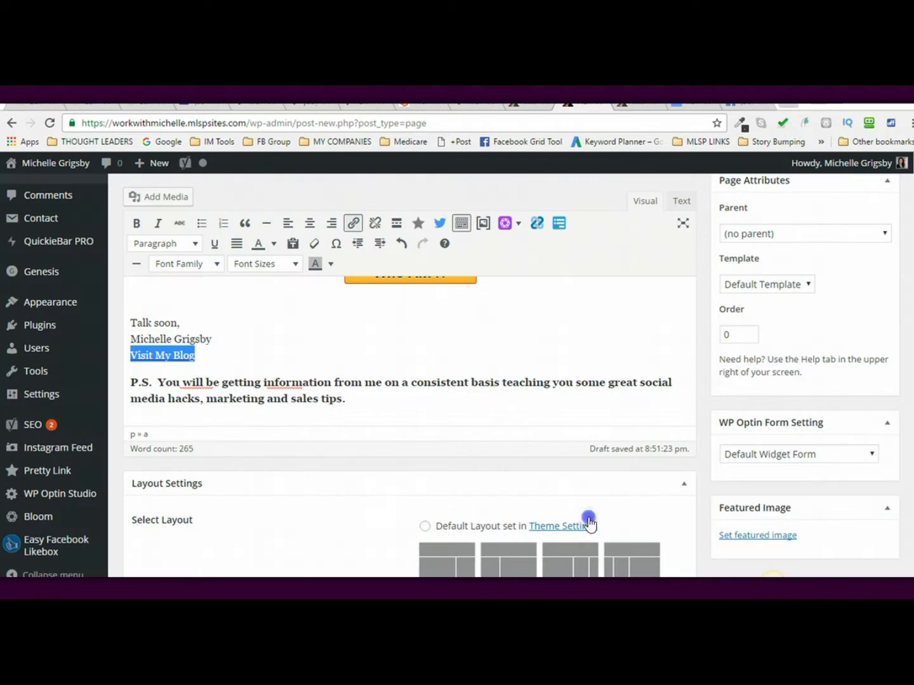
pyautogui.click(557, 283)
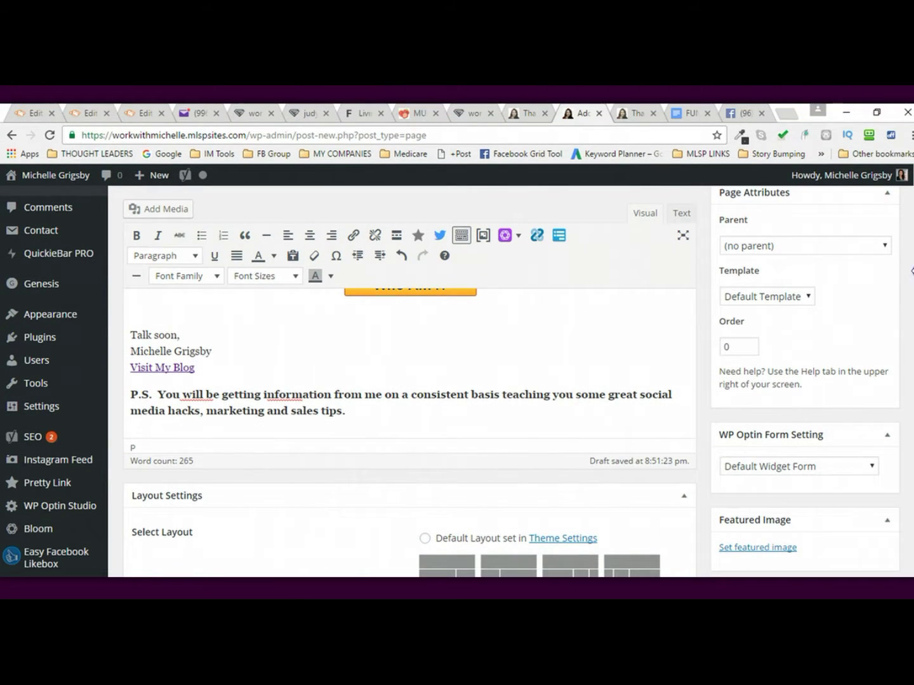
# - Preview the thank-you page and examine its text, photo and button layout from the heading to the Facebook page button
pyautogui.scroll(3, 898, 316)
pyautogui.click(867, 245)
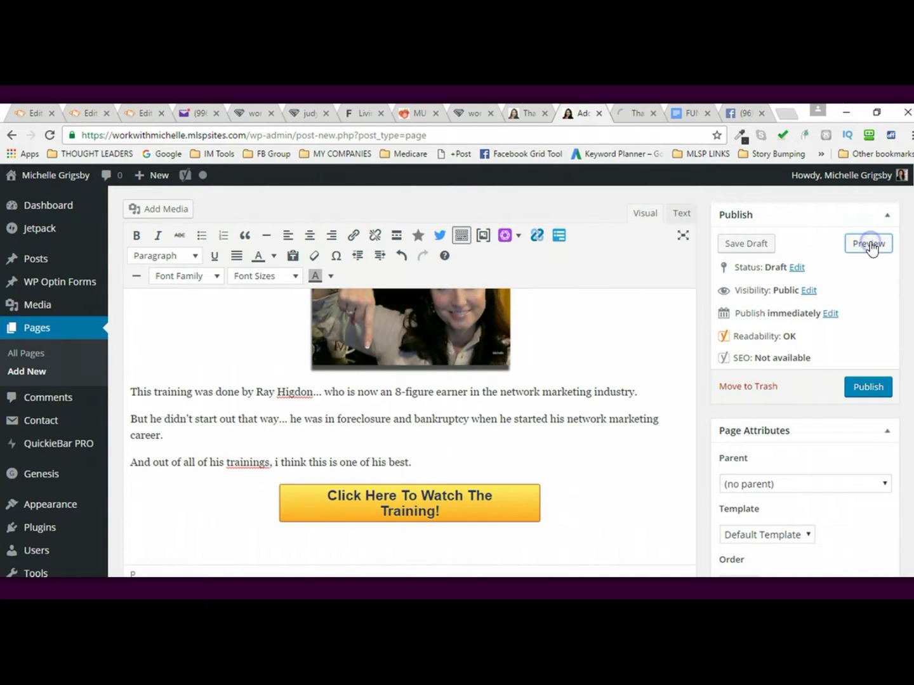
pyautogui.click(627, 115)
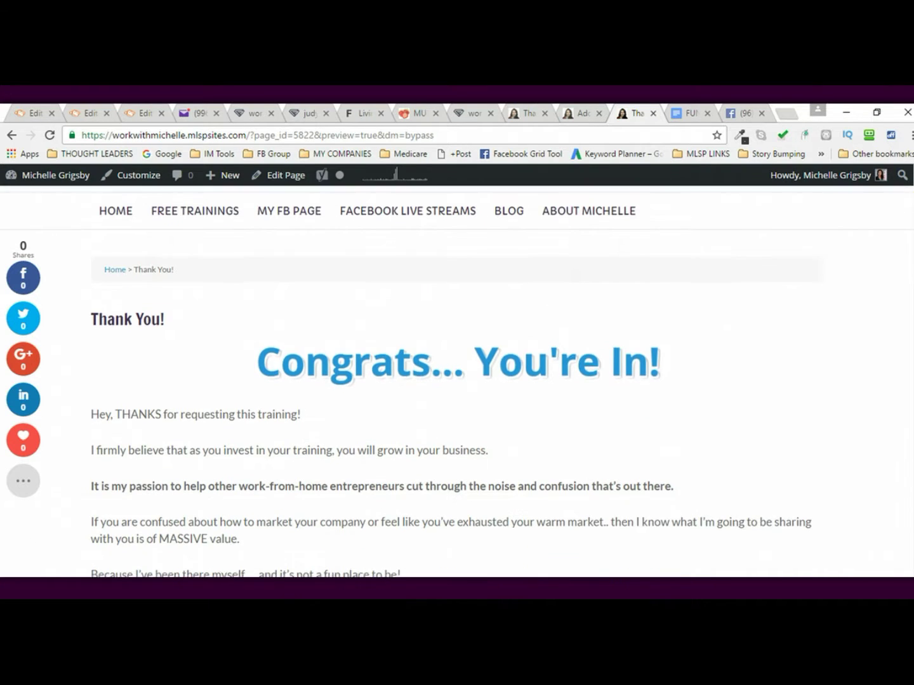
pyautogui.scroll(-3, 907, 225)
pyautogui.scroll(-2, 452, 381)
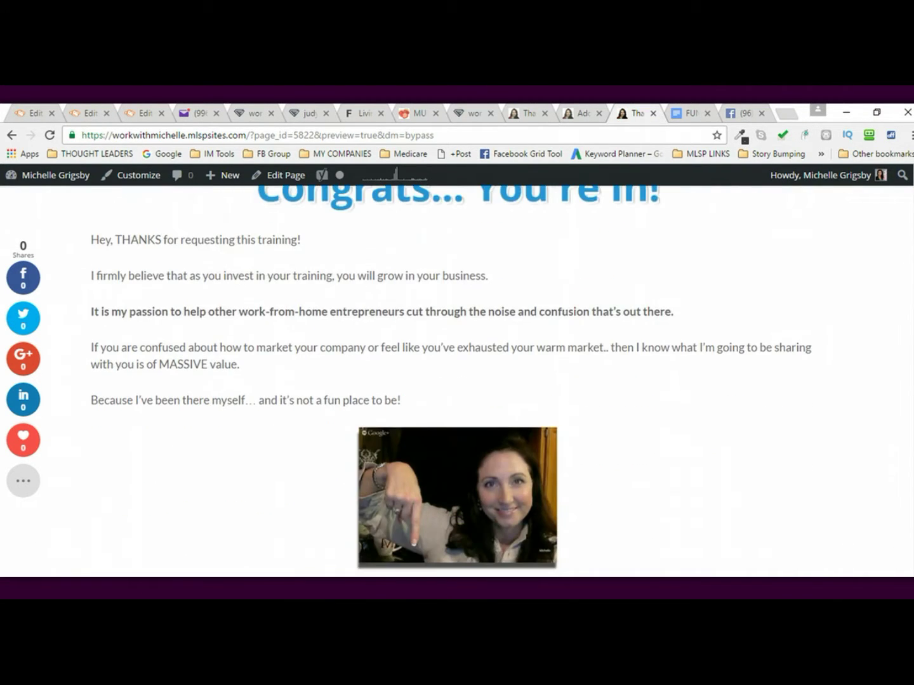
pyautogui.scroll(-1, 451, 380)
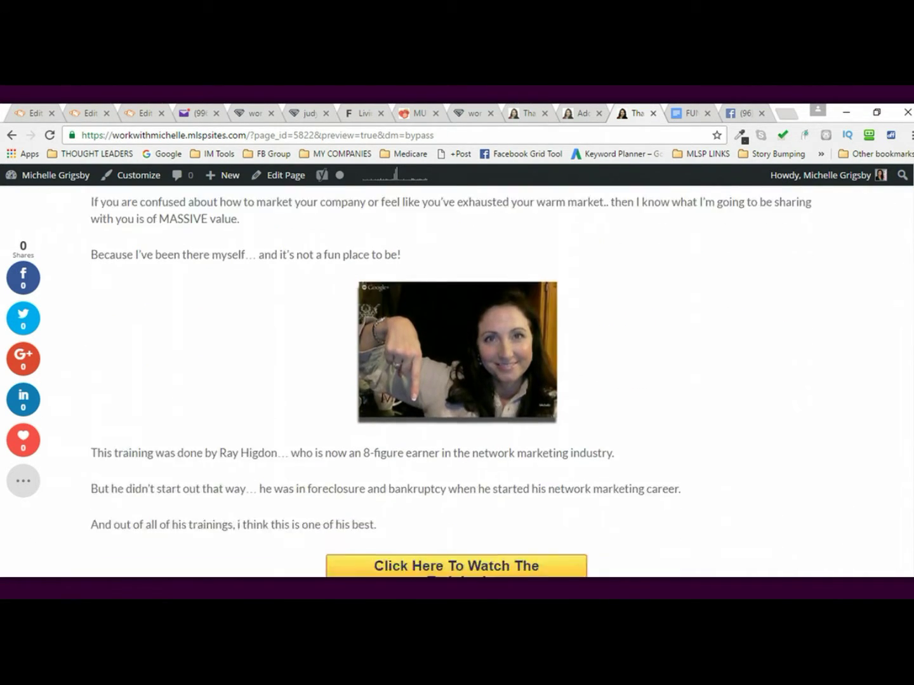
pyautogui.scroll(-2, 451, 381)
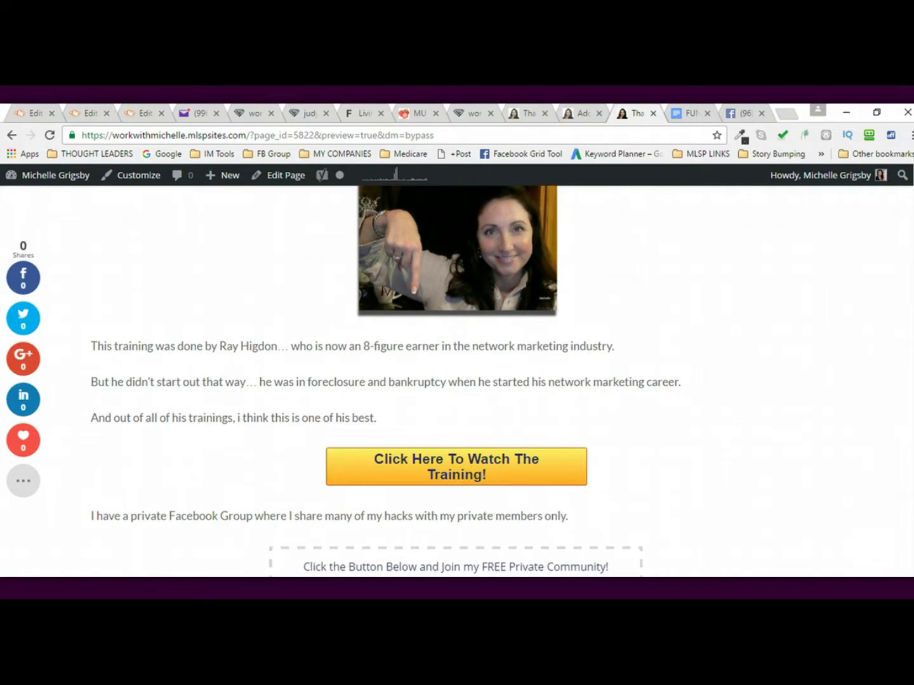
pyautogui.scroll(3, 451, 381)
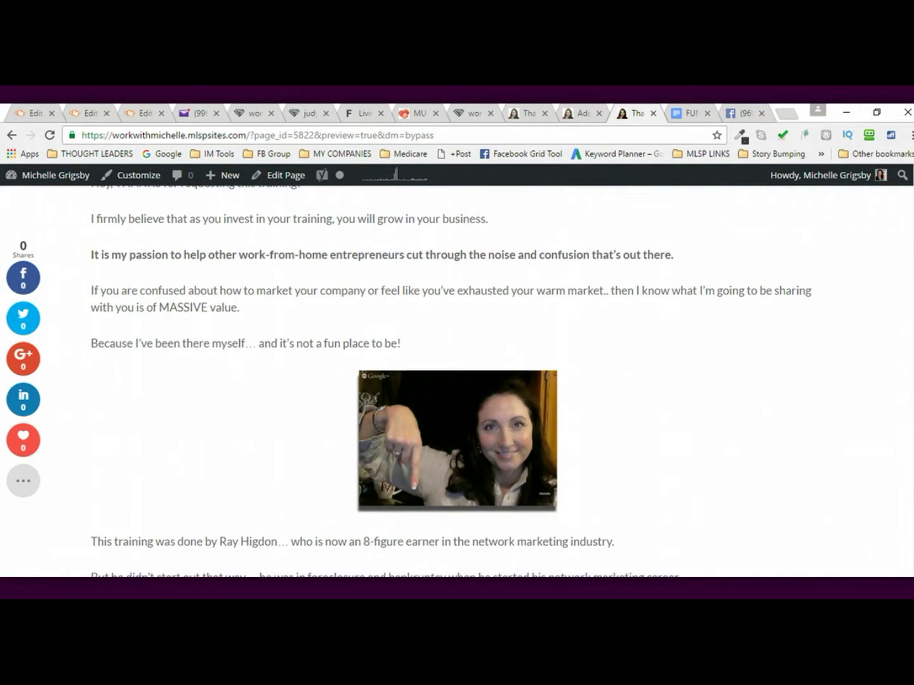
pyautogui.scroll(-1, 451, 381)
pyautogui.scroll(-1, 451, 380)
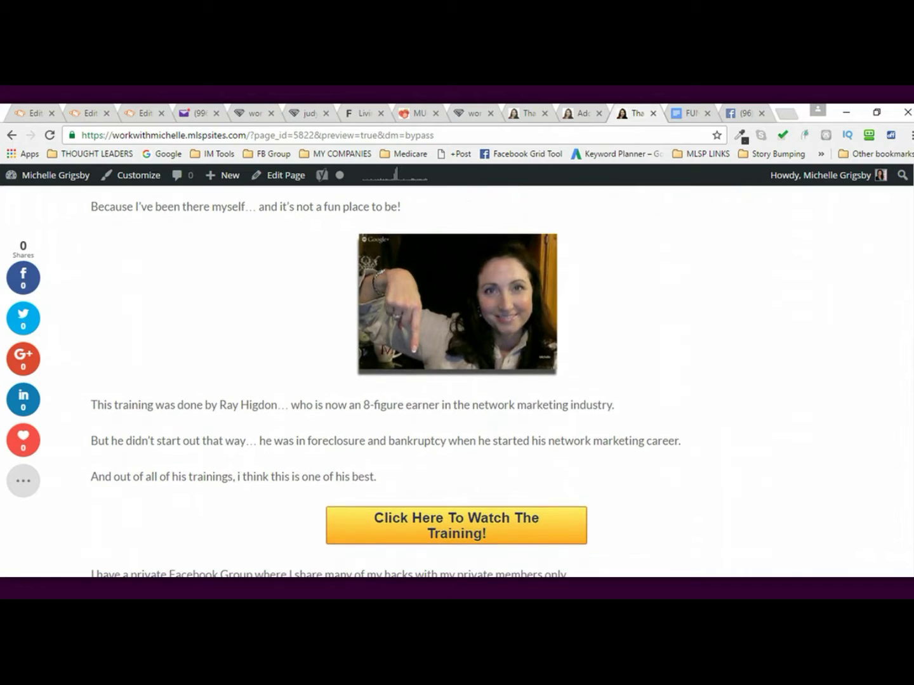
pyautogui.scroll(-2, 452, 381)
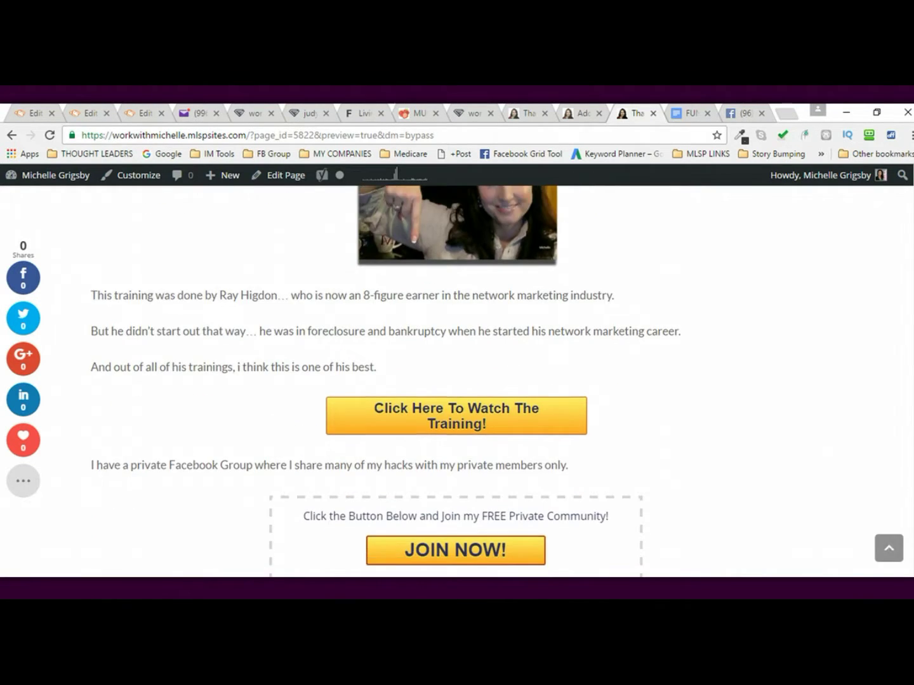
pyautogui.scroll(10, 452, 381)
pyautogui.scroll(-3, 452, 381)
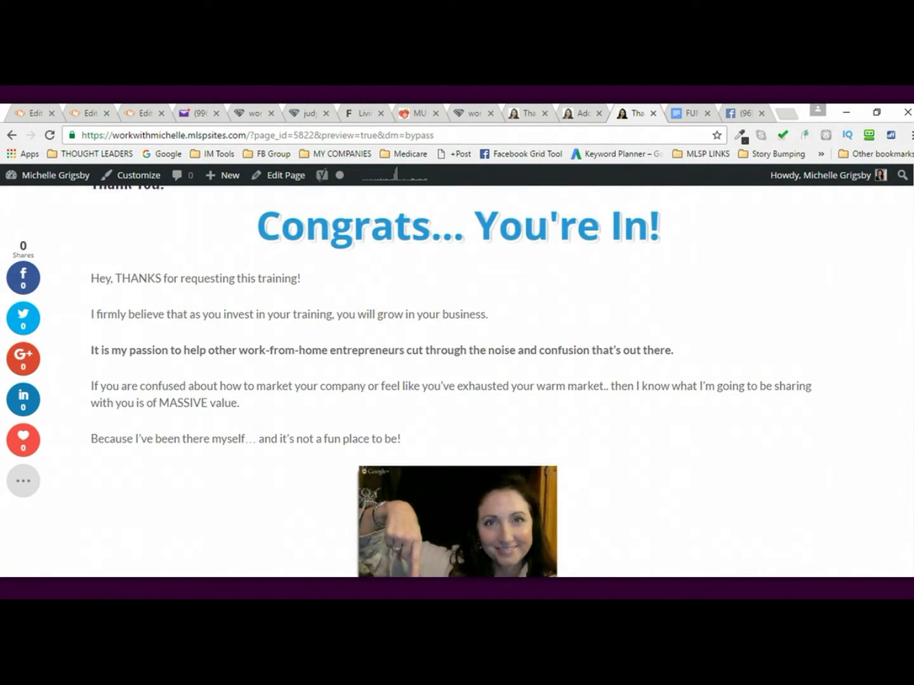
pyautogui.scroll(-3, 451, 380)
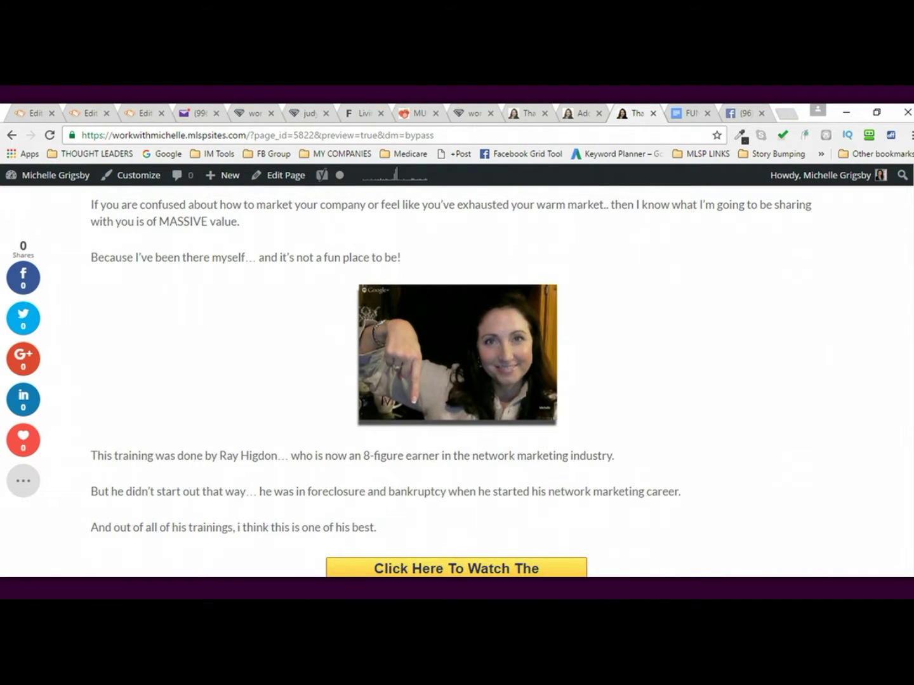
pyautogui.scroll(-3, 452, 380)
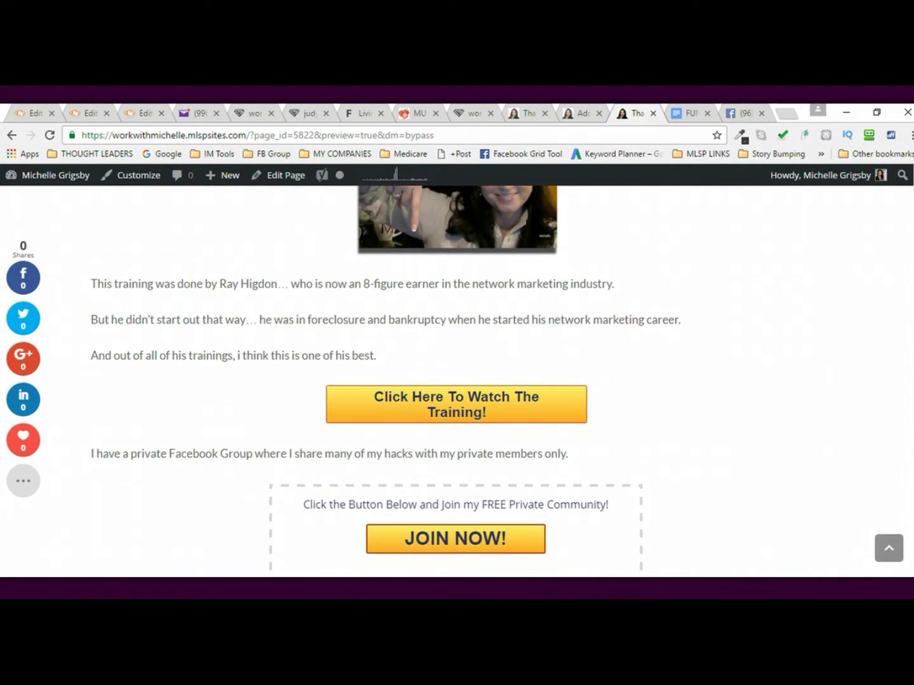
pyautogui.scroll(-3, 451, 380)
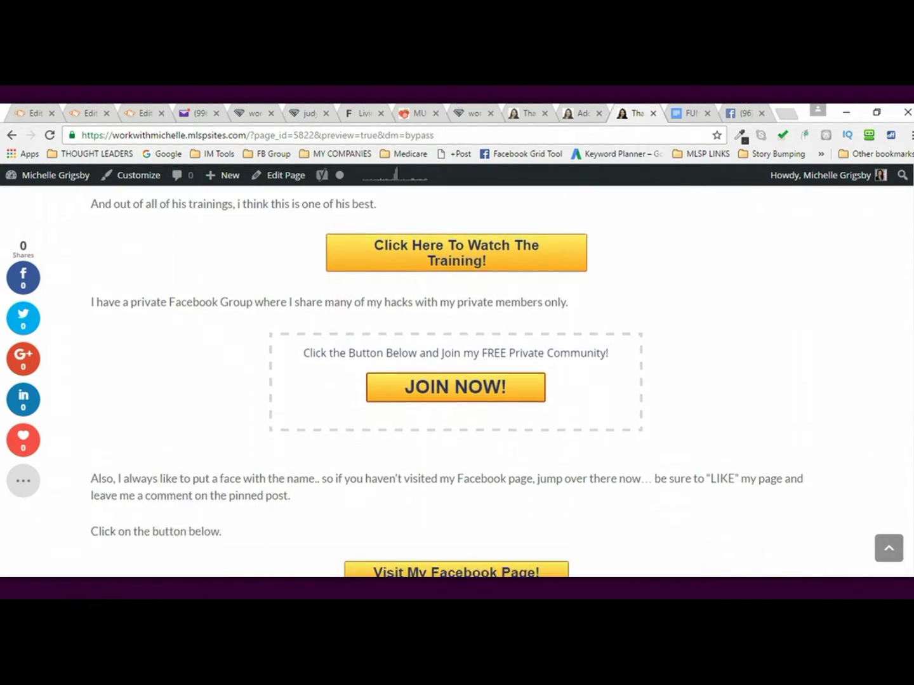
pyautogui.scroll(-1, 451, 380)
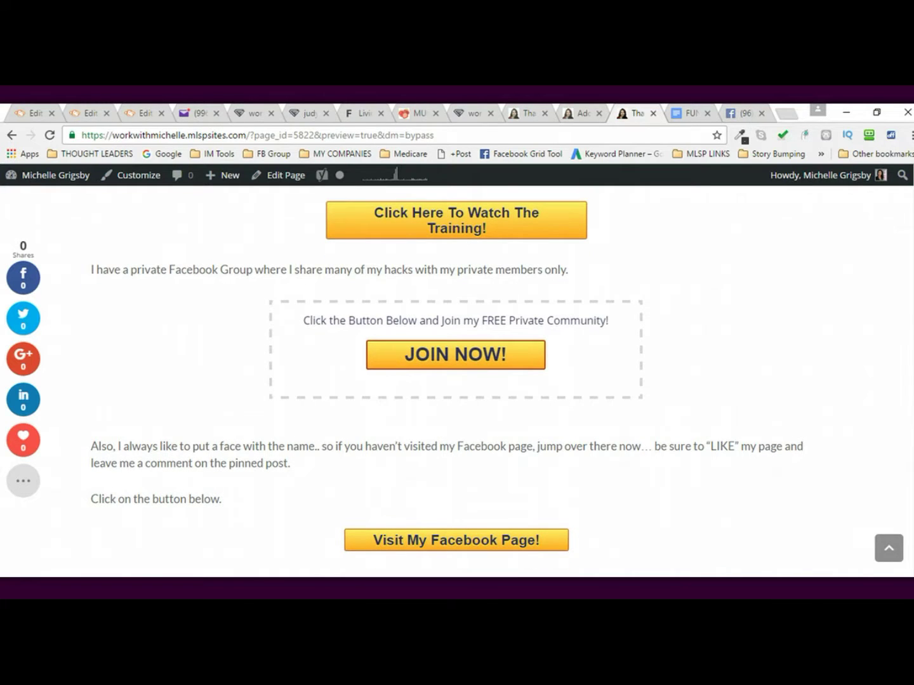
pyautogui.scroll(-2, 452, 381)
# - Review the previewed page again from the site header through all the buttons to the sign-off, P.S. and footer
pyautogui.scroll(13, 452, 381)
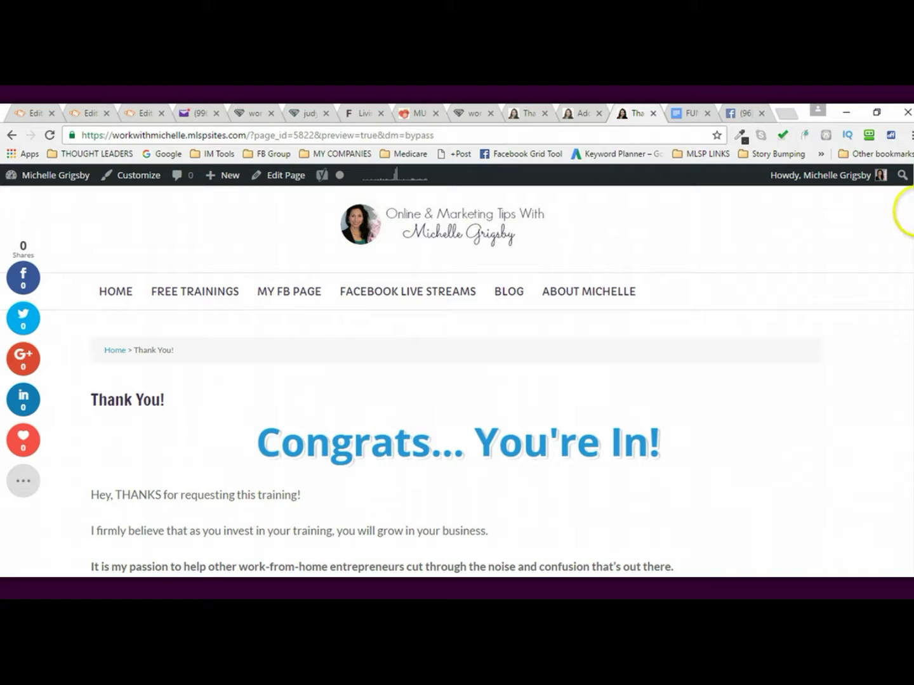
pyautogui.scroll(-5, 457, 380)
pyautogui.scroll(-1, 457, 380)
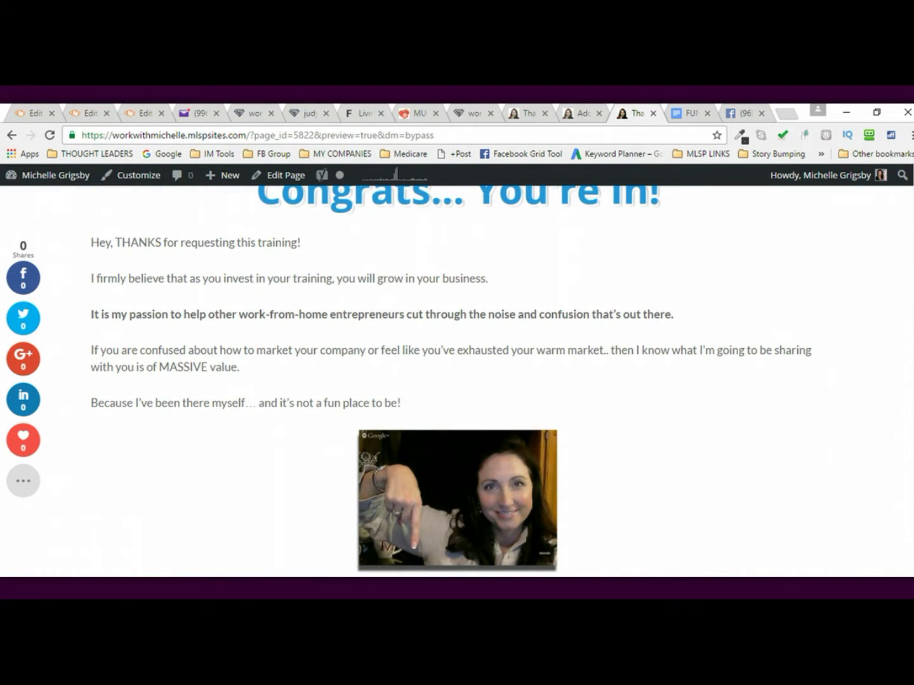
pyautogui.scroll(-2, 457, 381)
pyautogui.scroll(3, 457, 381)
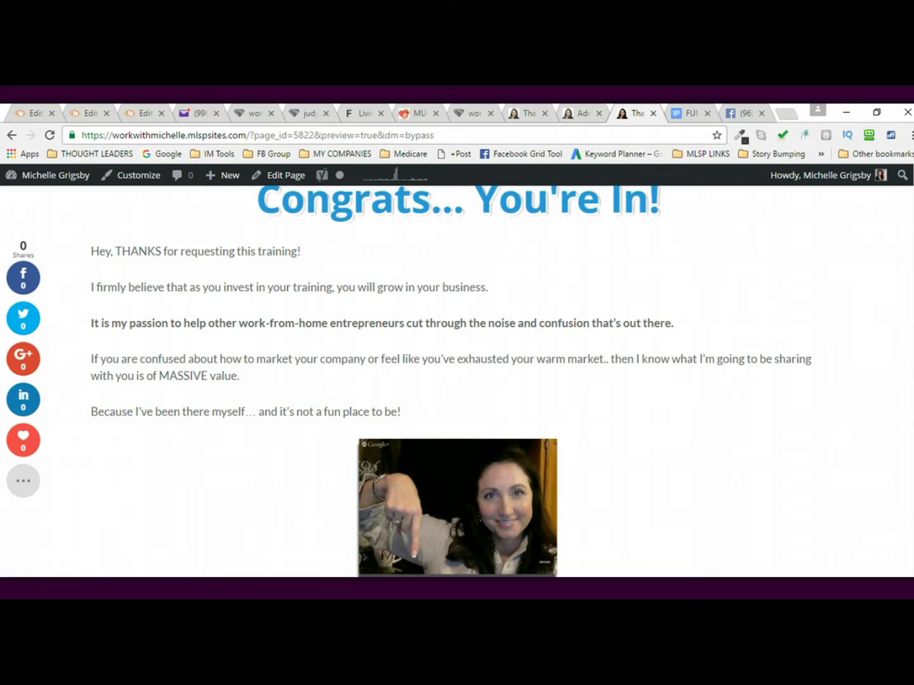
pyautogui.scroll(-4, 458, 380)
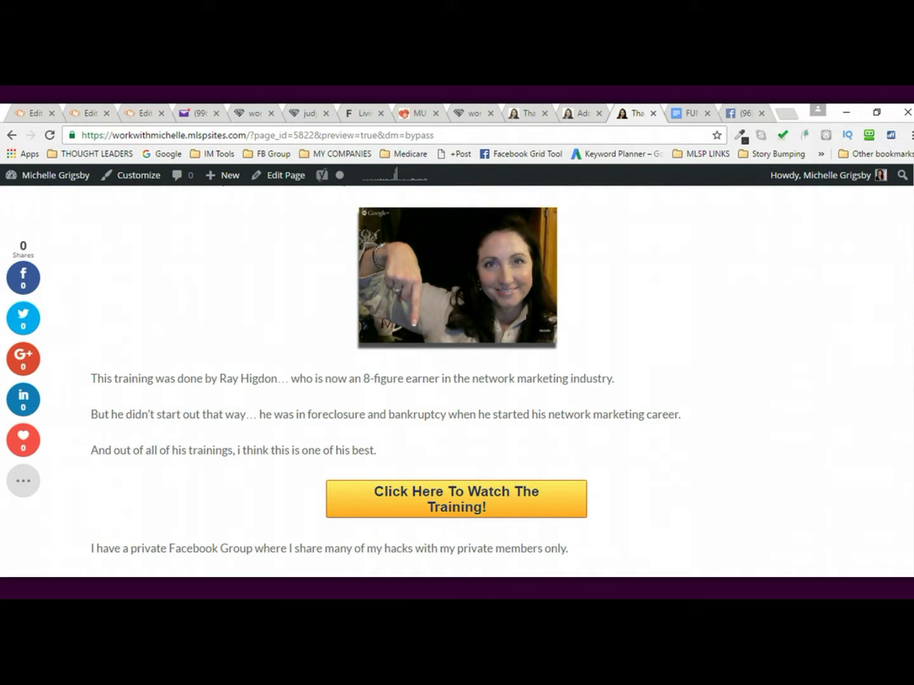
pyautogui.scroll(-2, 912, 313)
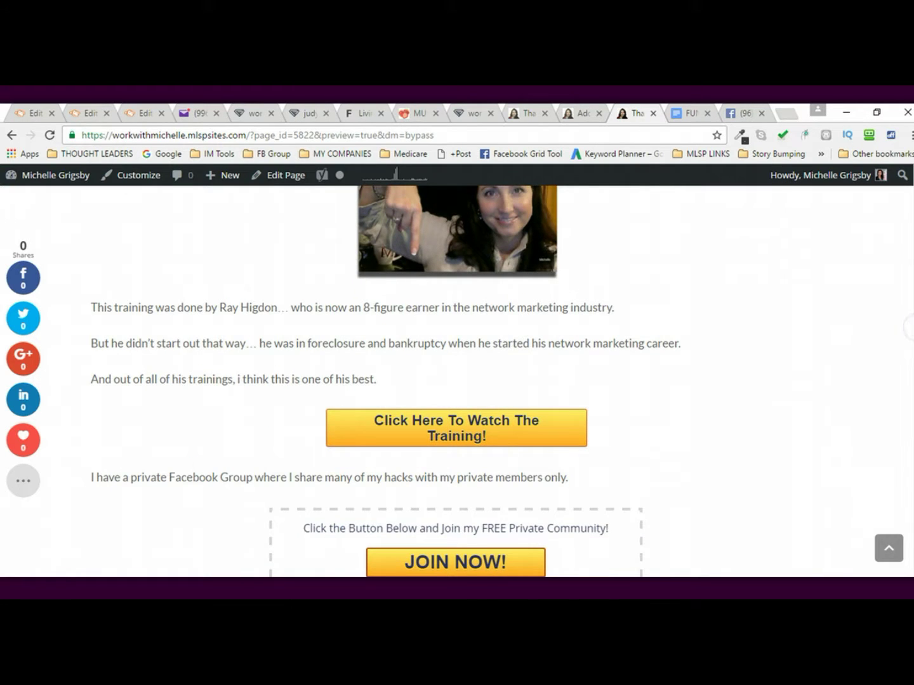
pyautogui.scroll(4, 457, 380)
pyautogui.scroll(-6, 457, 380)
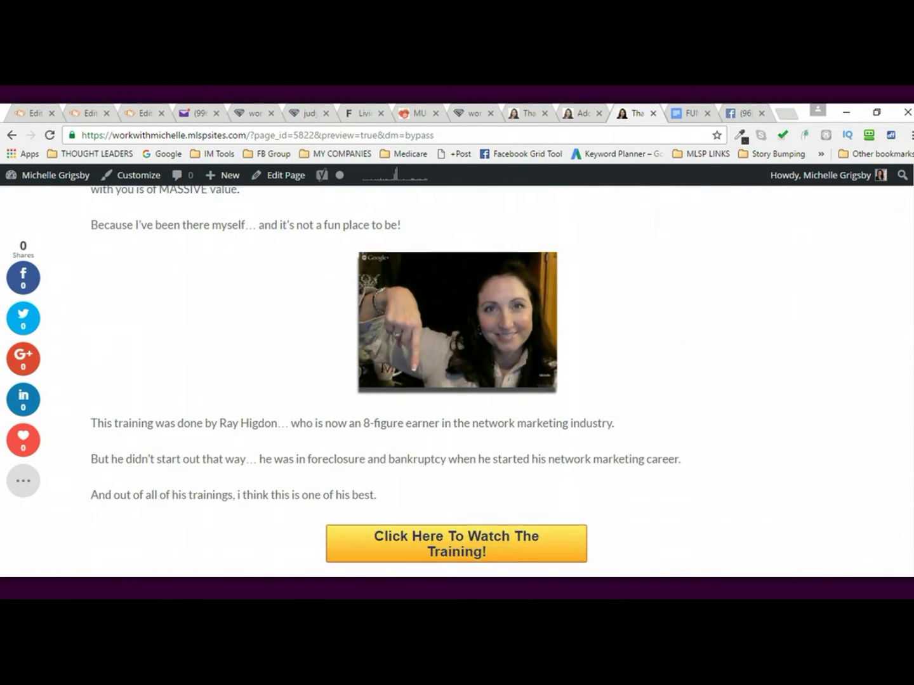
pyautogui.scroll(-1, 457, 380)
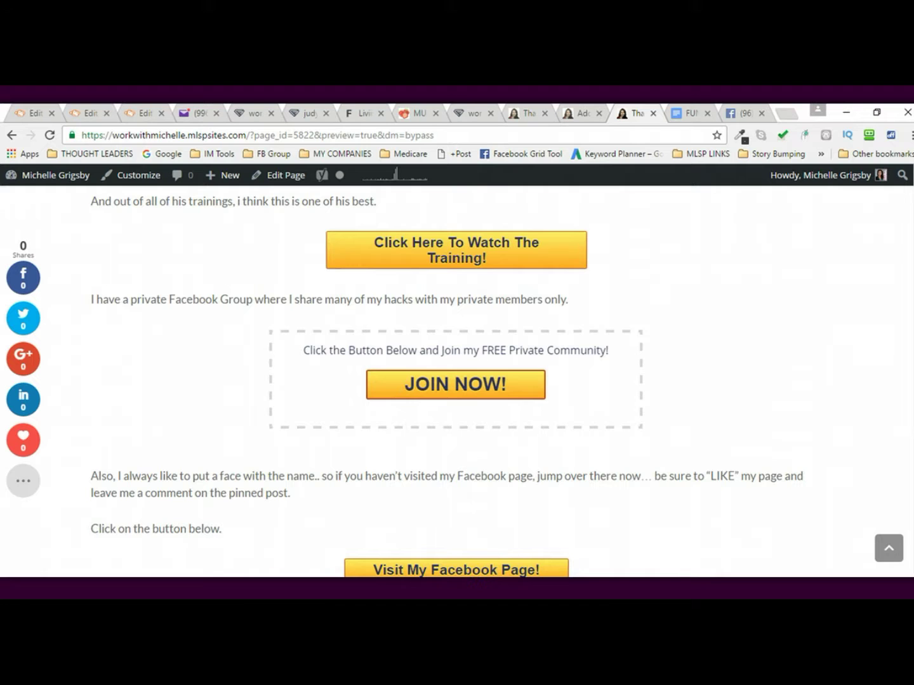
pyautogui.scroll(-4, 911, 388)
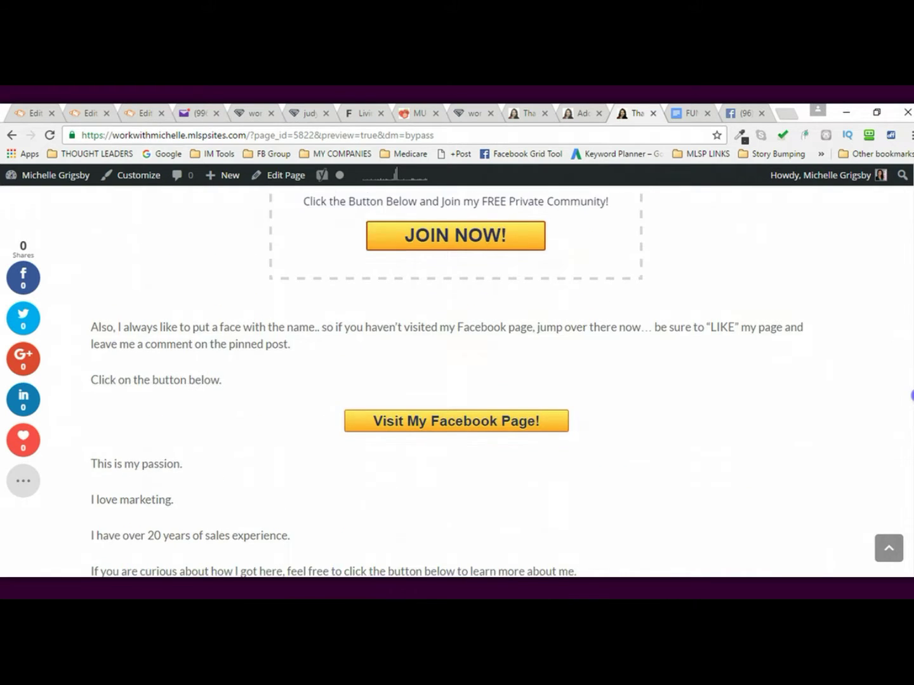
pyautogui.scroll(6, 912, 407)
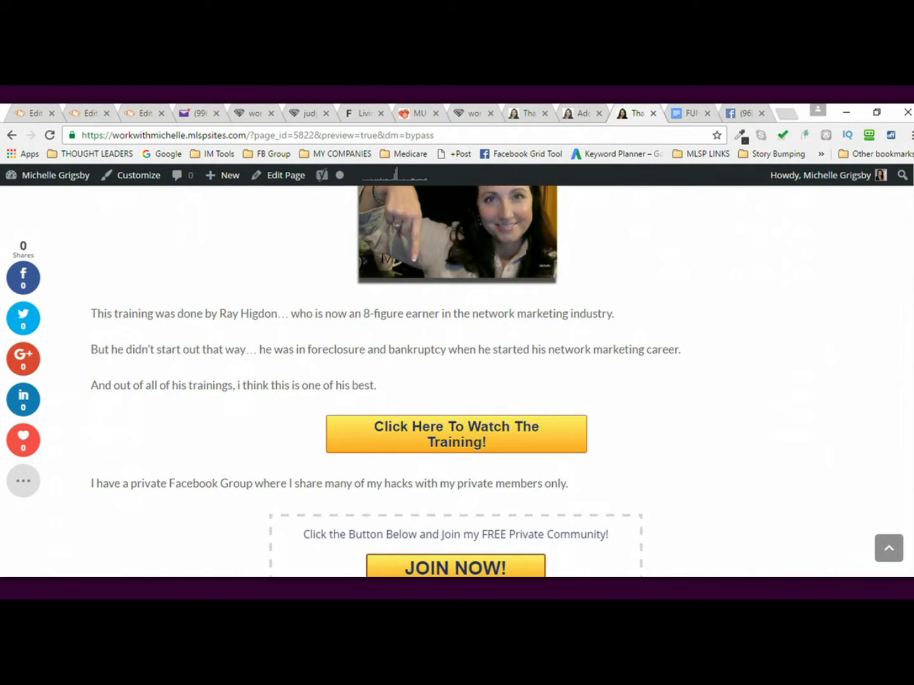
pyautogui.scroll(-5, 912, 407)
pyautogui.scroll(-4, 457, 381)
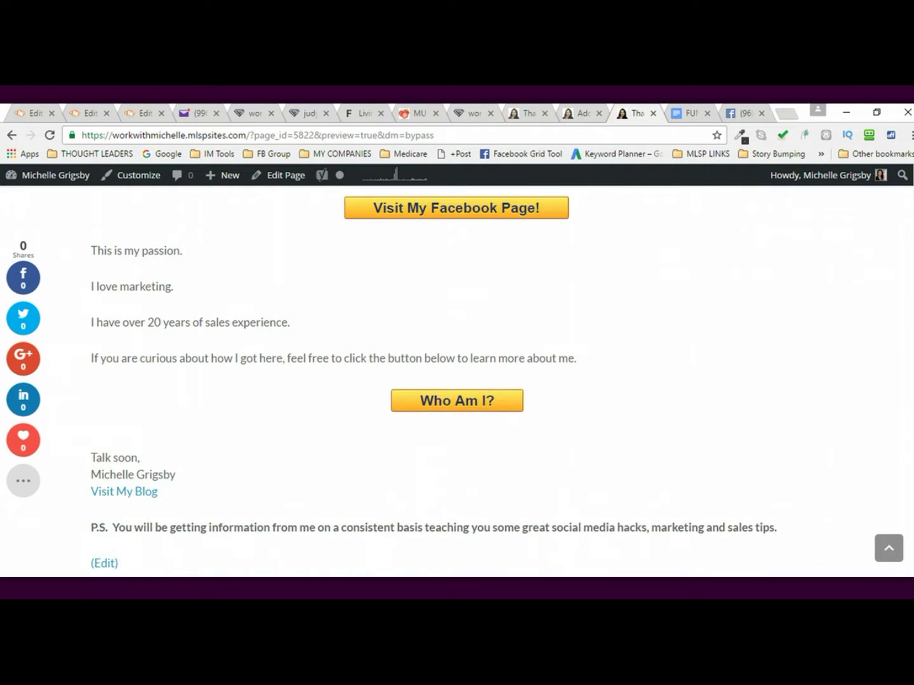
pyautogui.scroll(-3, 457, 381)
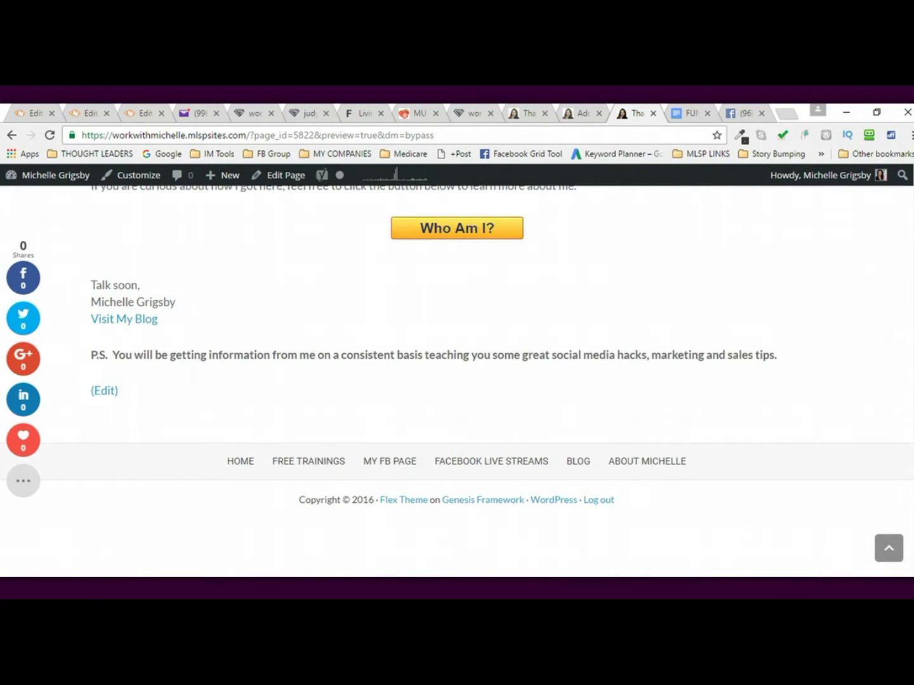
pyautogui.scroll(20, 457, 381)
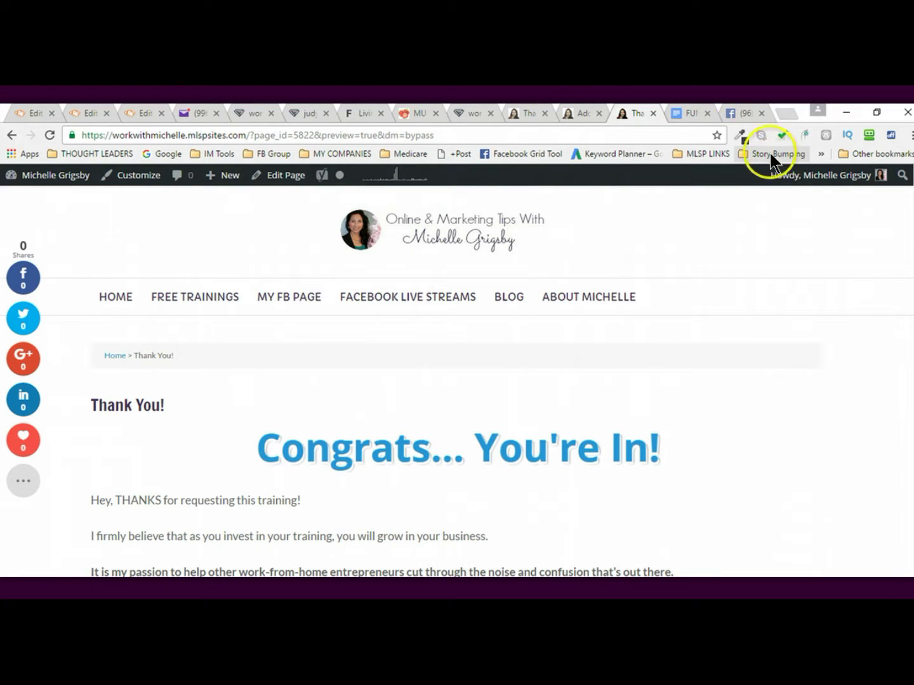
# - Return to the page editor and publish the "Thank You!" page
pyautogui.click(579, 113)
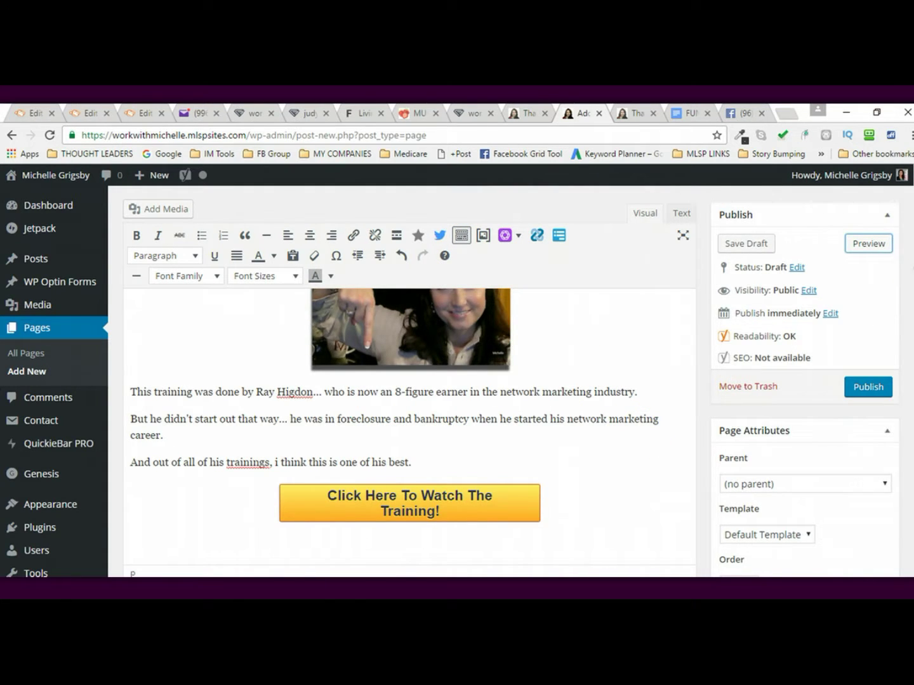
pyautogui.scroll(5, 409, 425)
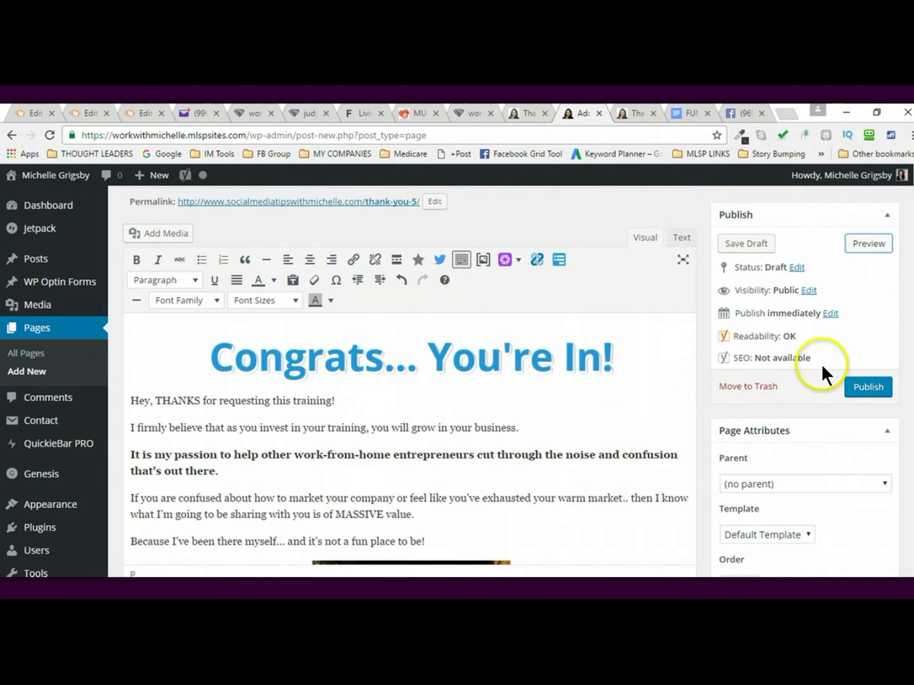
pyautogui.click(869, 386)
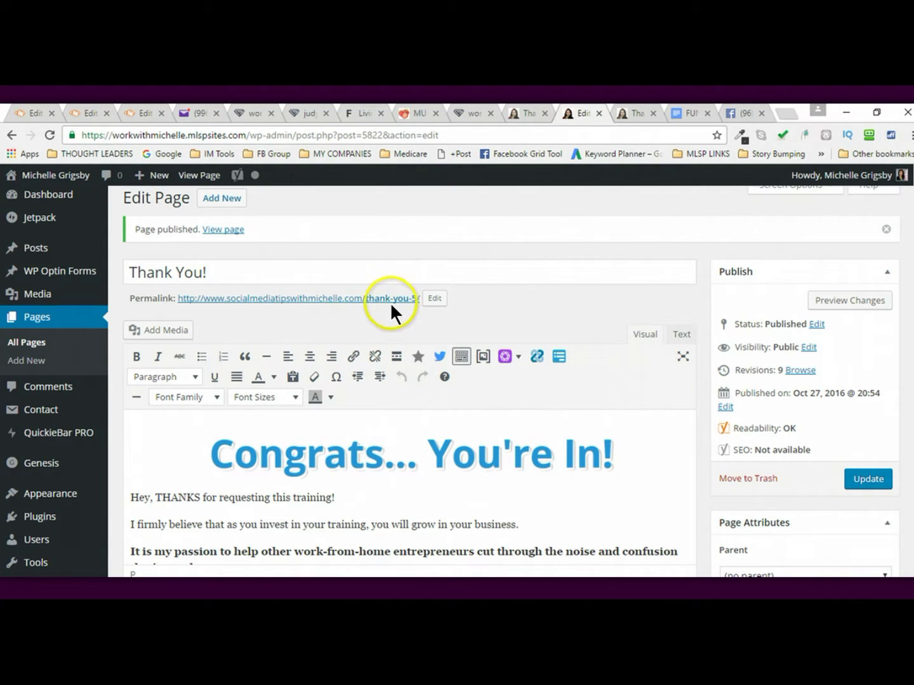
# - Open the published page from its thank-you-5 permalink in a new tab and check its header and opening text
pyautogui.click(388, 306)
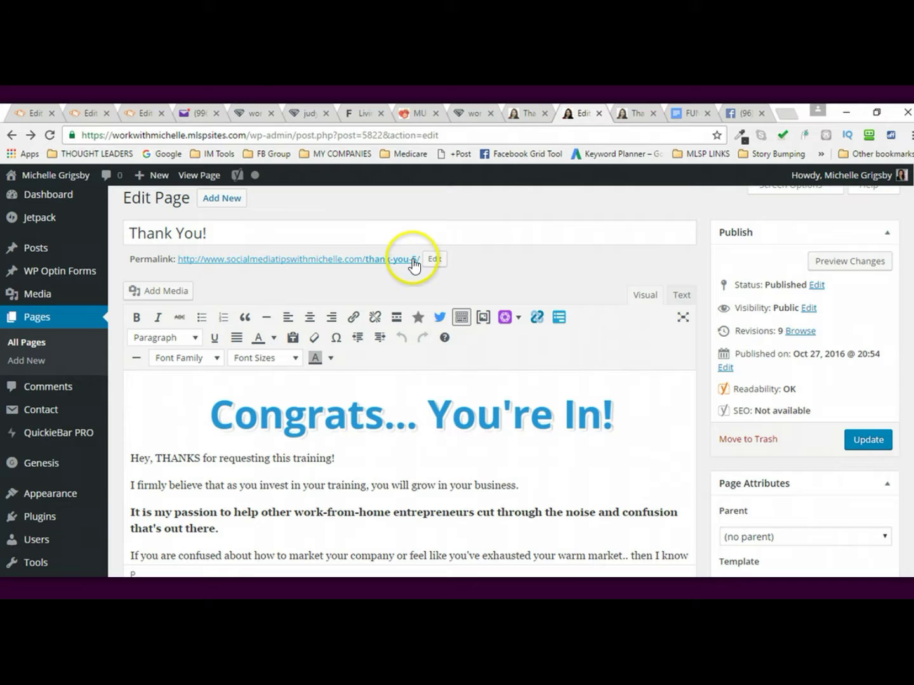
pyautogui.click(353, 261)
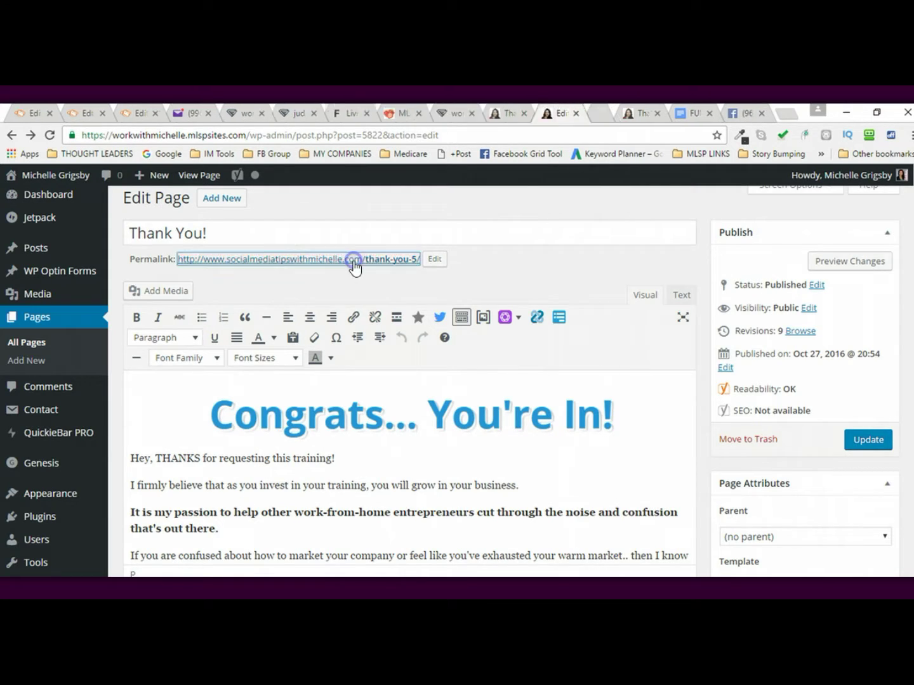
pyautogui.click(584, 112)
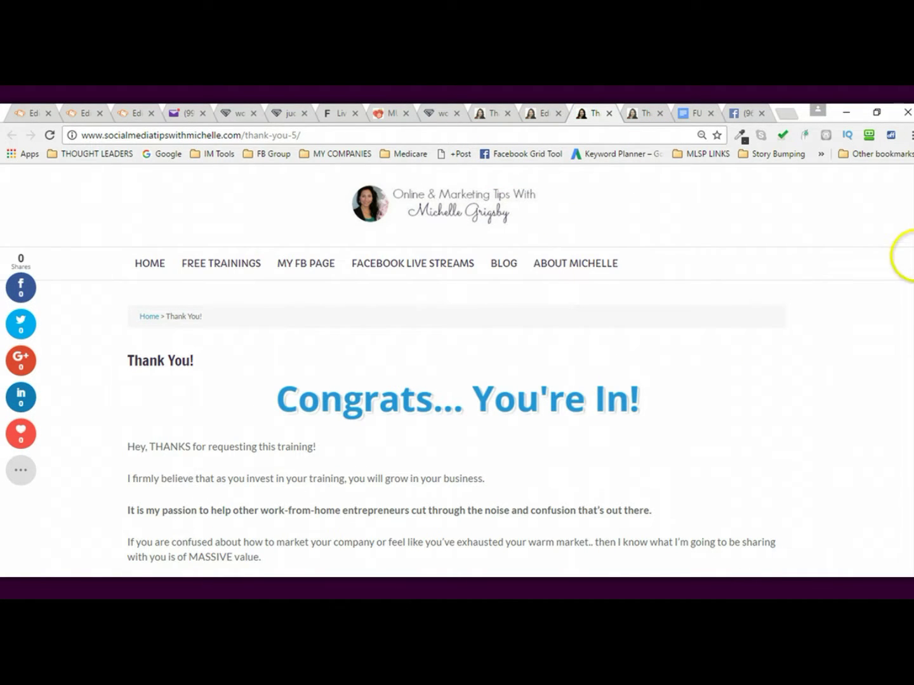
pyautogui.scroll(-2, 907, 248)
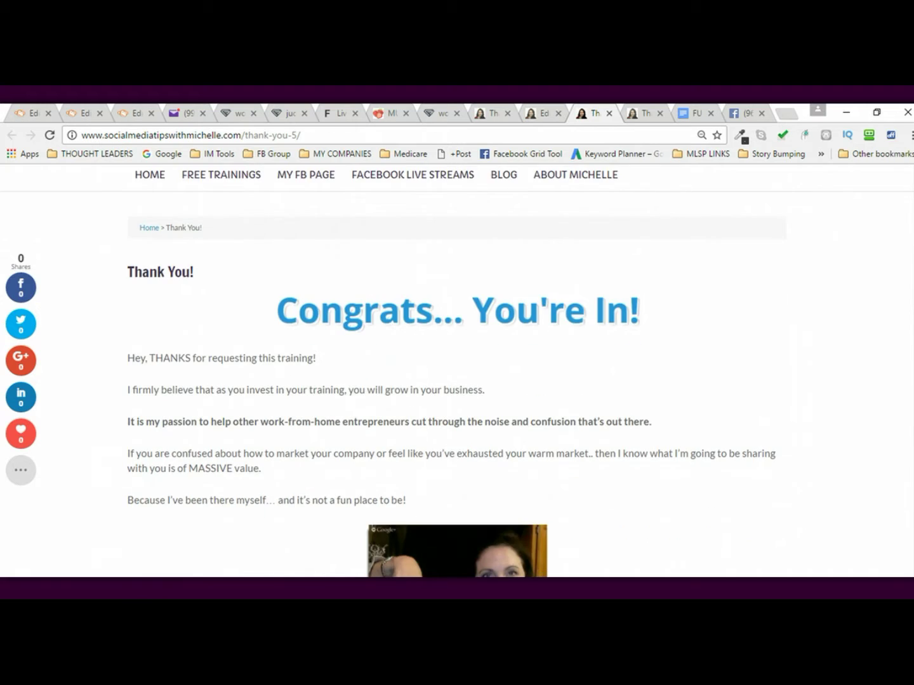
pyautogui.scroll(2, 900, 173)
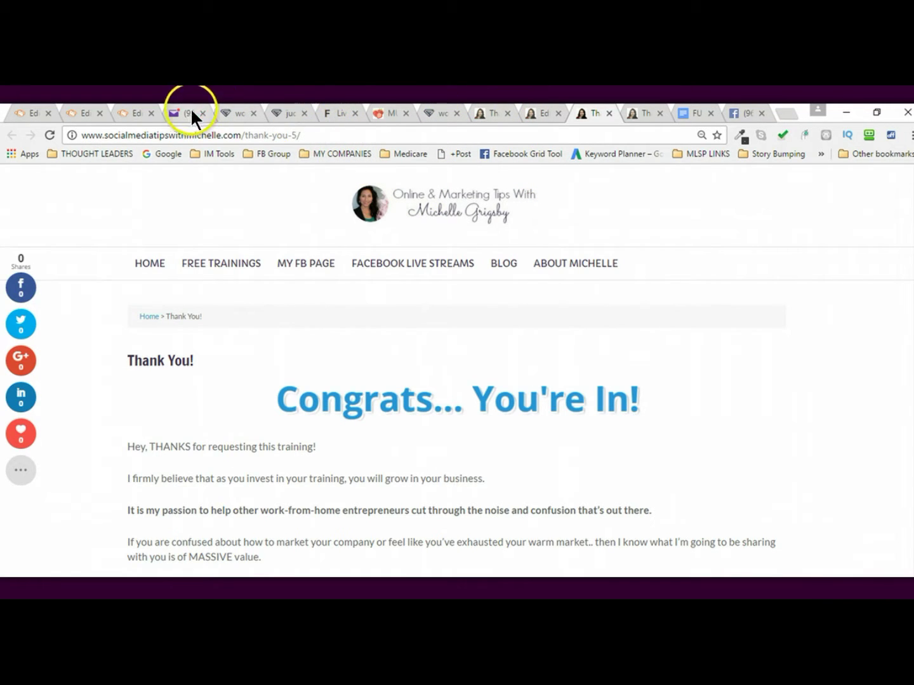
# - View the example thank-you pages "Living A Toxic Free Life Thank You" and "MUCHISIMAS GRACIAS!" in their open tabs
pyautogui.click(334, 113)
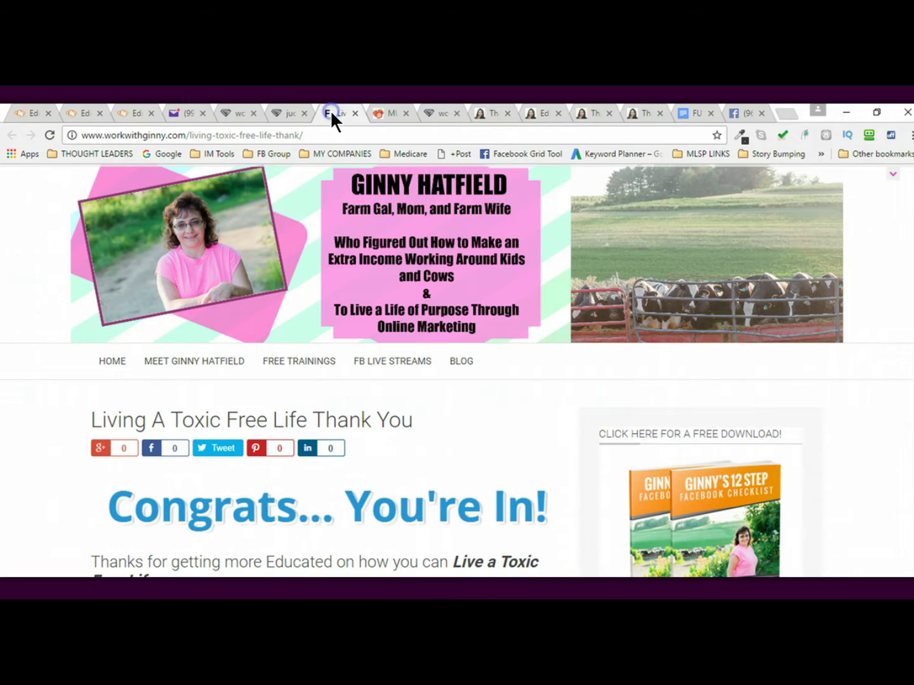
pyautogui.click(376, 112)
pyautogui.scroll(2, 906, 230)
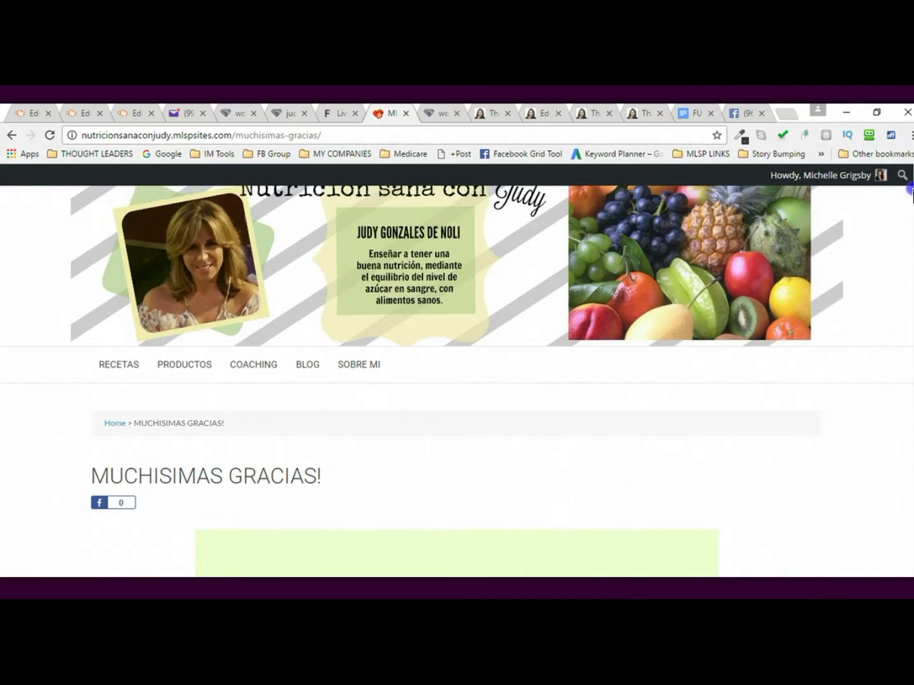
# - Compare the example pages "Living A Toxic Free Life Thank You" and "MUCHISIMAS GRACIAS!" in their open tabs once more
pyautogui.click(335, 114)
pyautogui.click(377, 112)
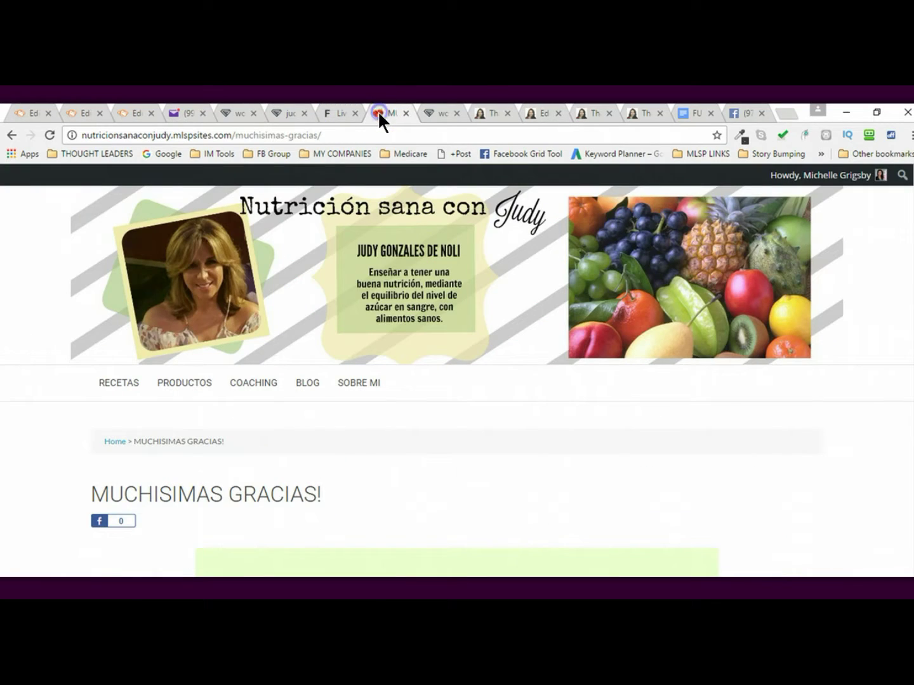
pyautogui.click(336, 114)
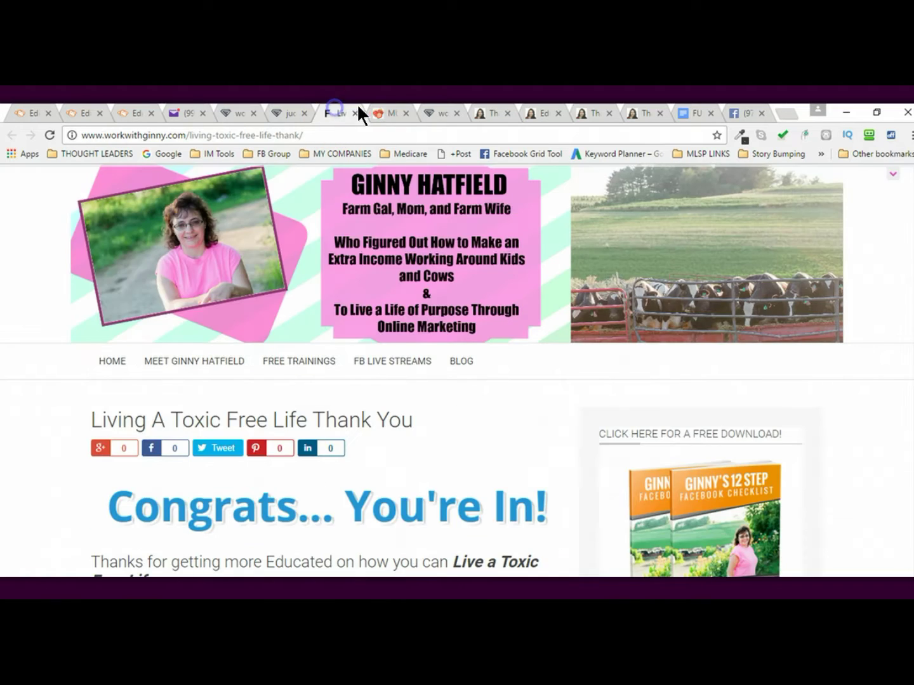
pyautogui.click(379, 113)
# - Return to the published thank-you-5 page and review it from the opening text through the pointing photo to the yellow buttons
pyautogui.click(532, 113)
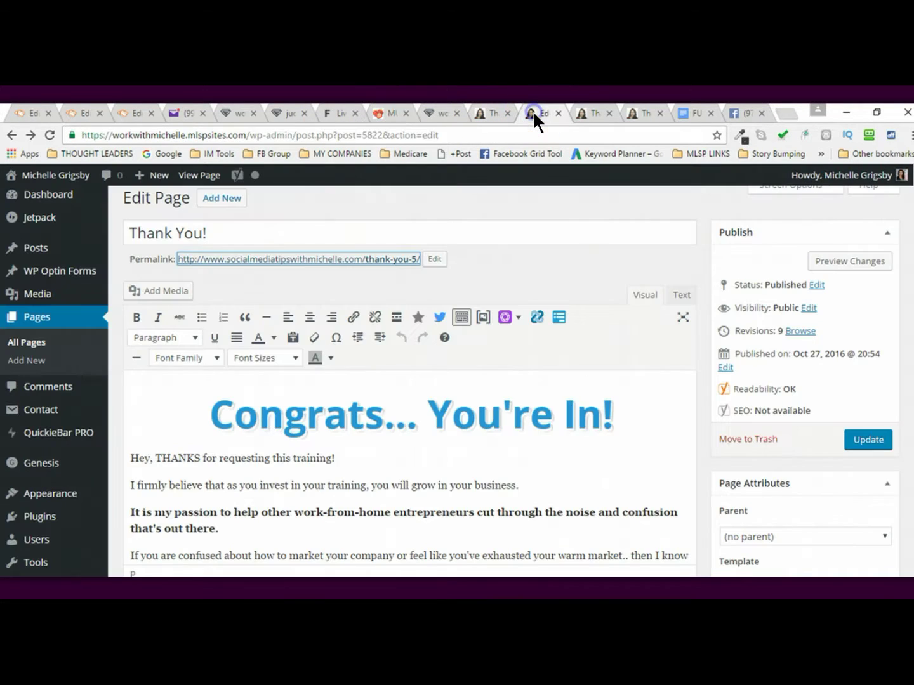
pyautogui.click(585, 113)
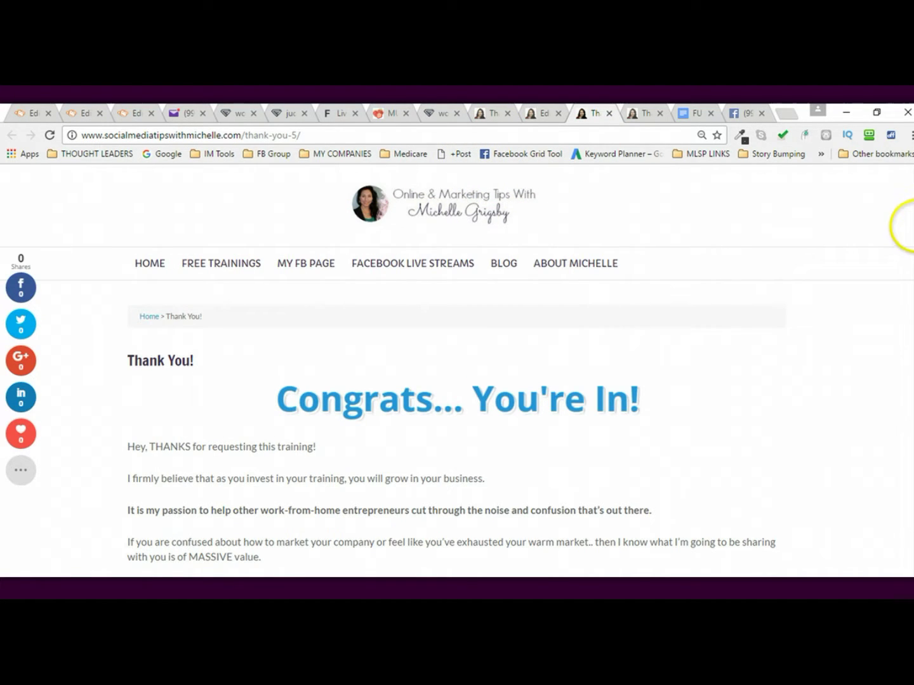
pyautogui.scroll(-5, 457, 369)
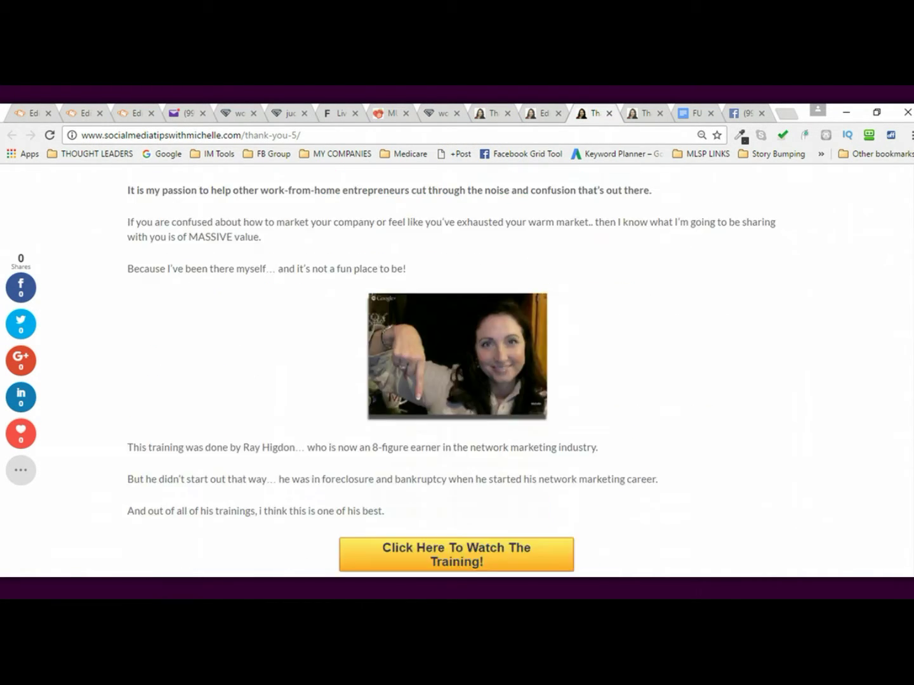
pyautogui.scroll(-5, 457, 368)
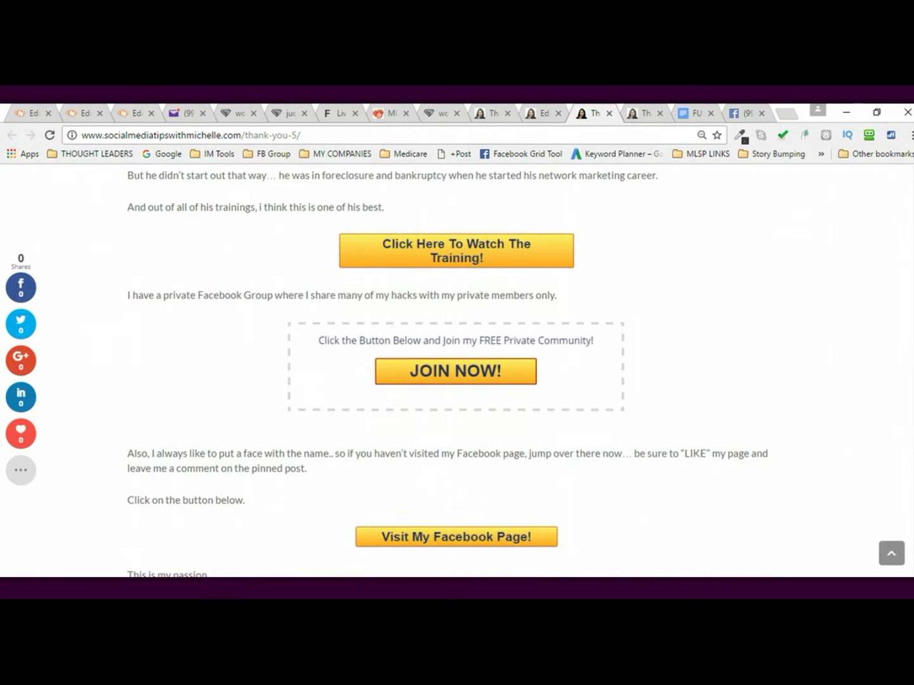
pyautogui.scroll(7, 457, 369)
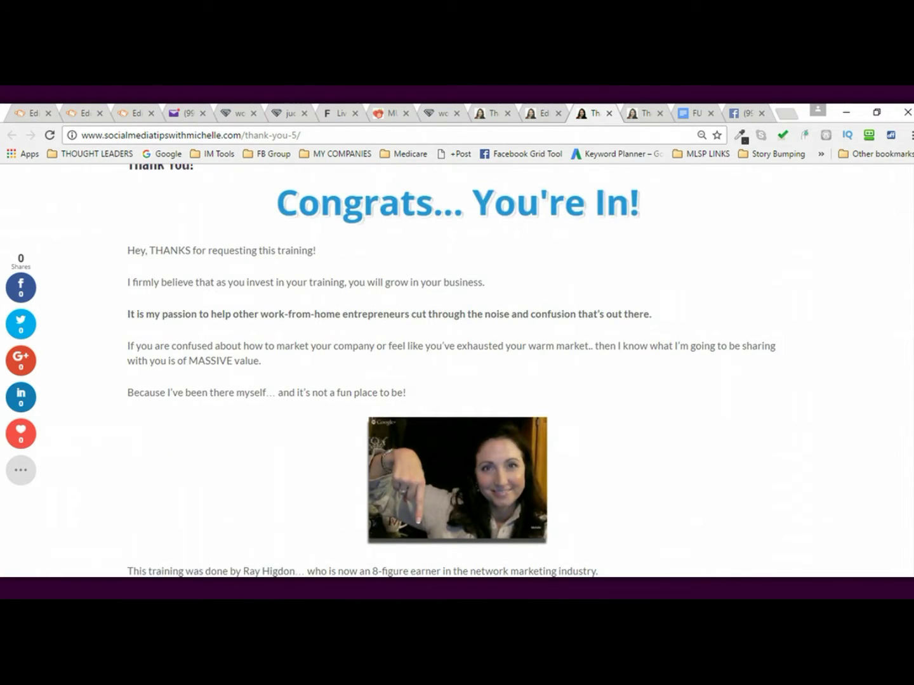
pyautogui.scroll(-4, 457, 368)
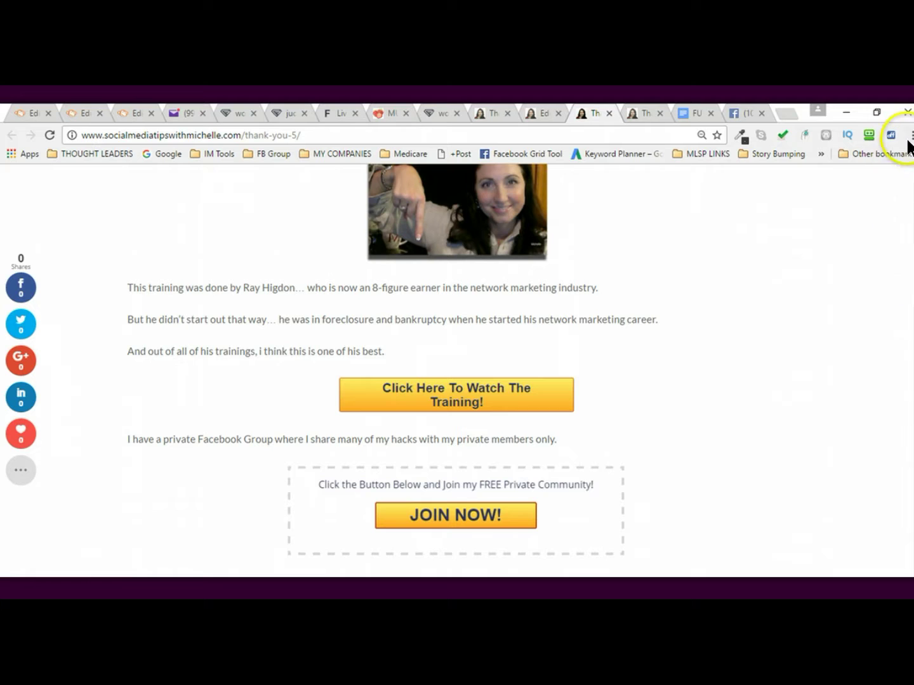
# - Set the browser zoom to 100% and test where the pointing photo on the published page links, returning to the page each time
pyautogui.click(911, 137)
pyautogui.click(878, 259)
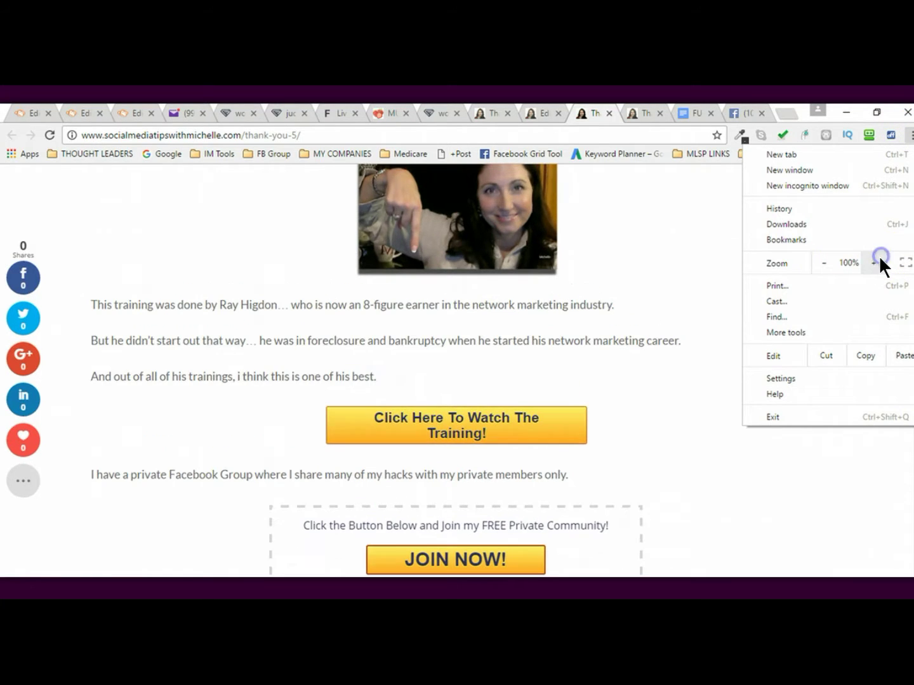
pyautogui.click(688, 257)
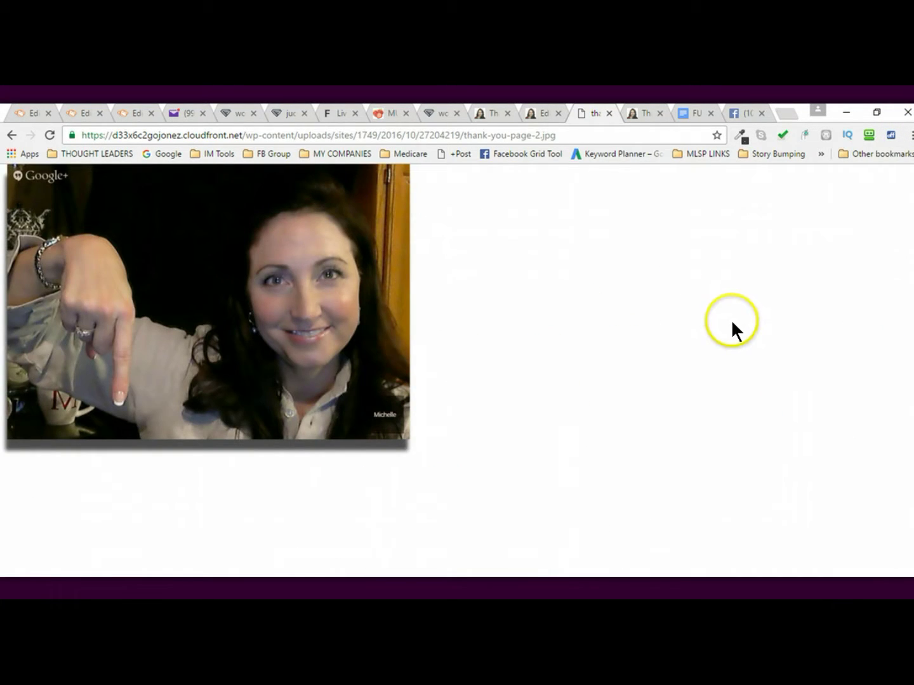
pyautogui.click(13, 135)
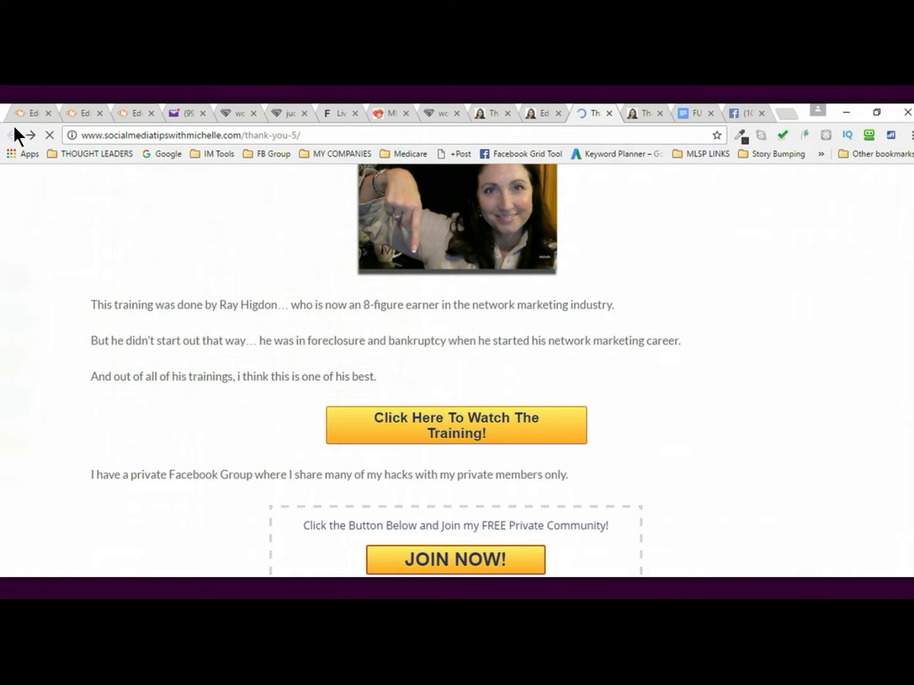
pyautogui.scroll(2, 901, 323)
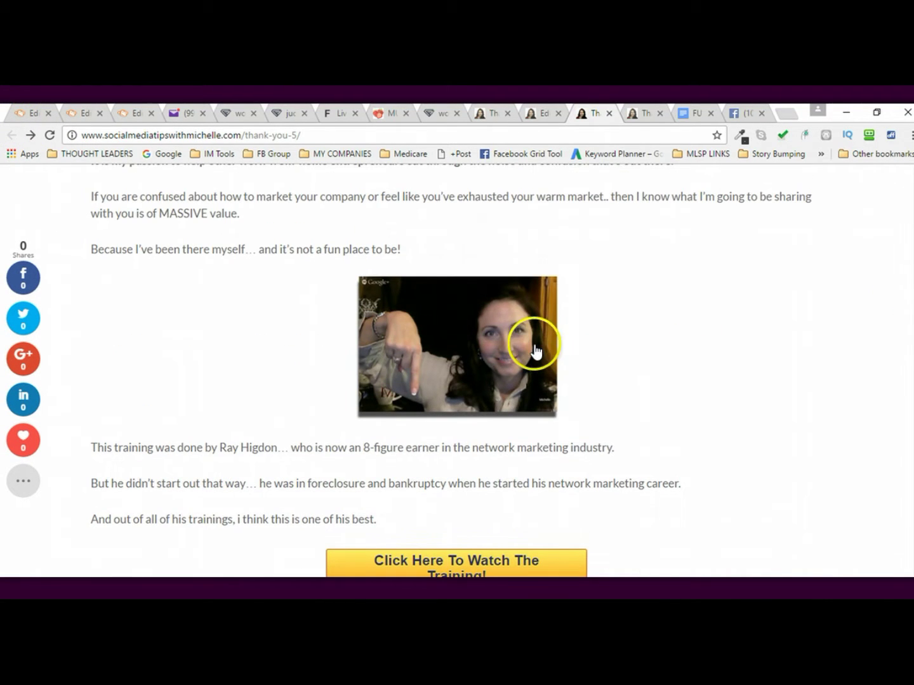
pyautogui.click(481, 327)
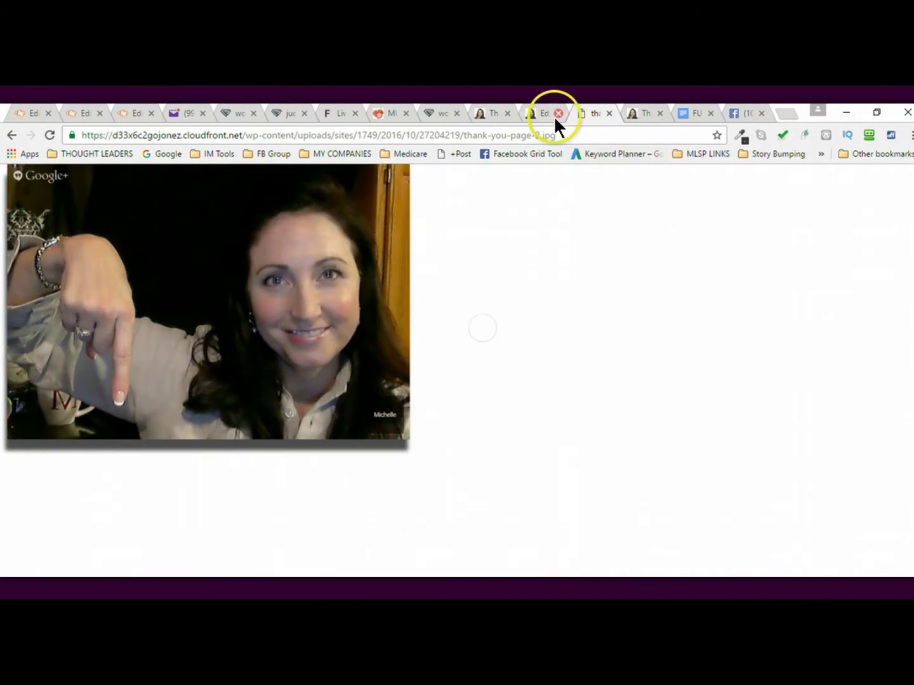
pyautogui.click(12, 134)
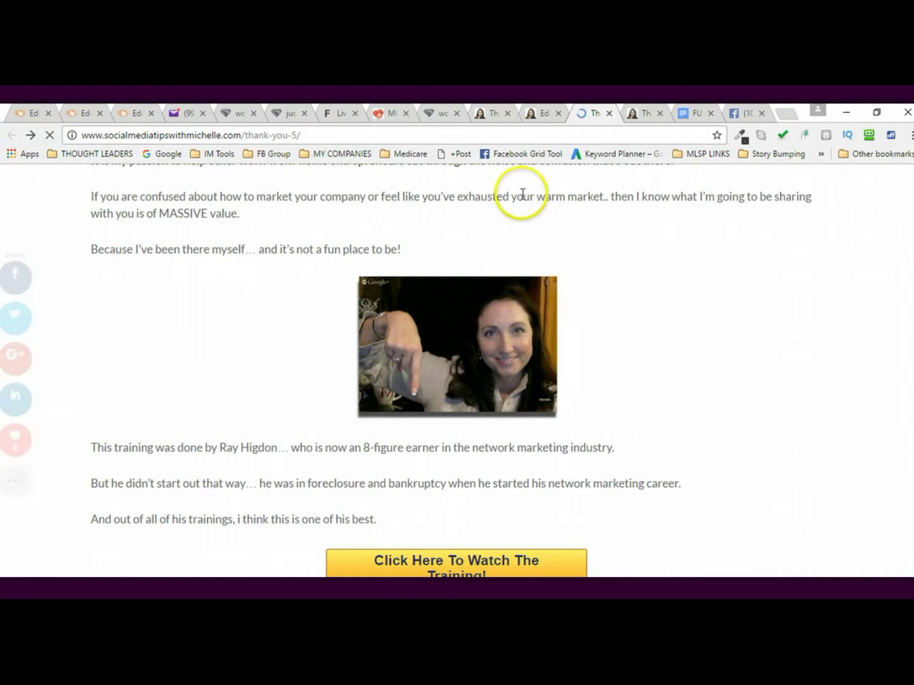
# - Remove the link from the pointing photo in the page editor and update the "Thank You!" page
pyautogui.click(539, 112)
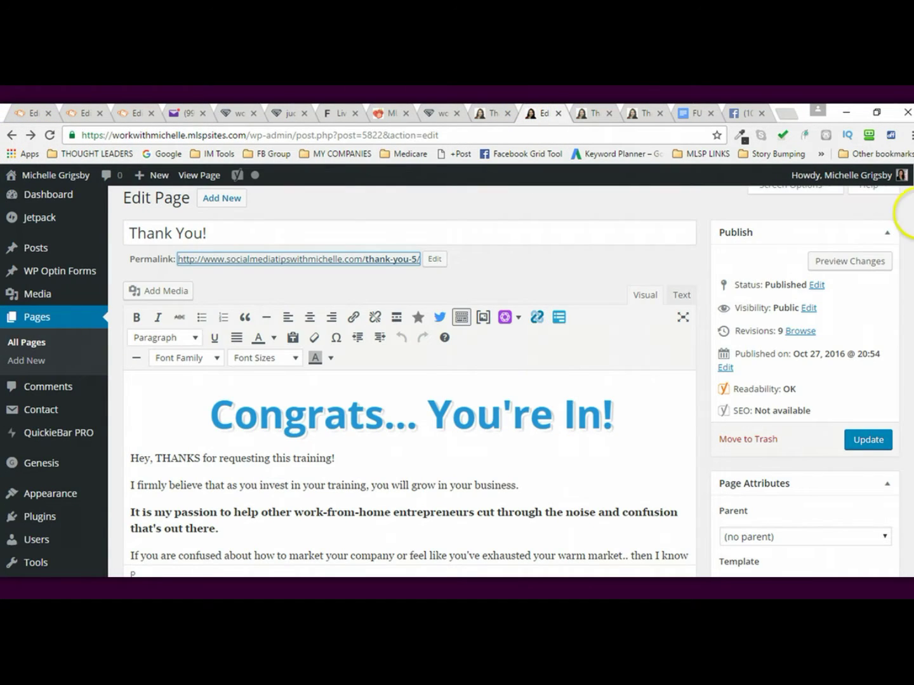
pyautogui.moveTo(913, 213); pyautogui.dragTo(913, 255)
pyautogui.click(483, 327)
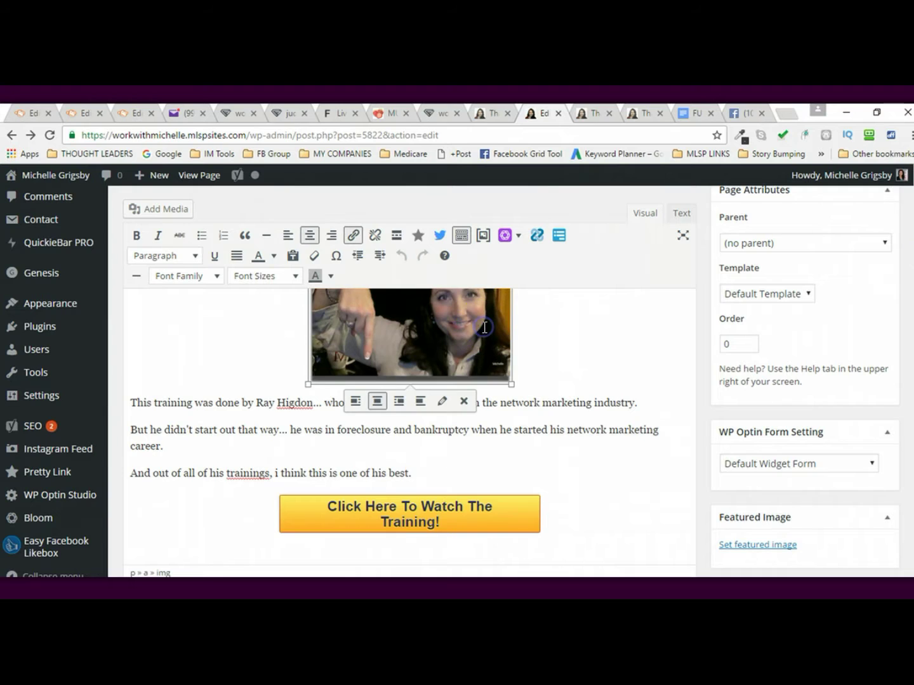
pyautogui.click(375, 236)
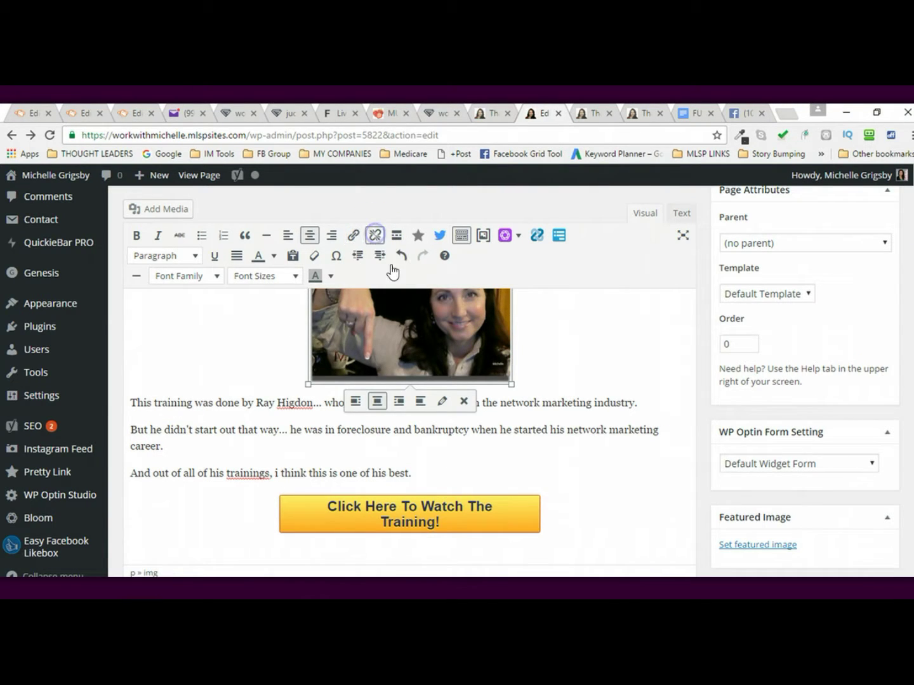
pyautogui.click(604, 343)
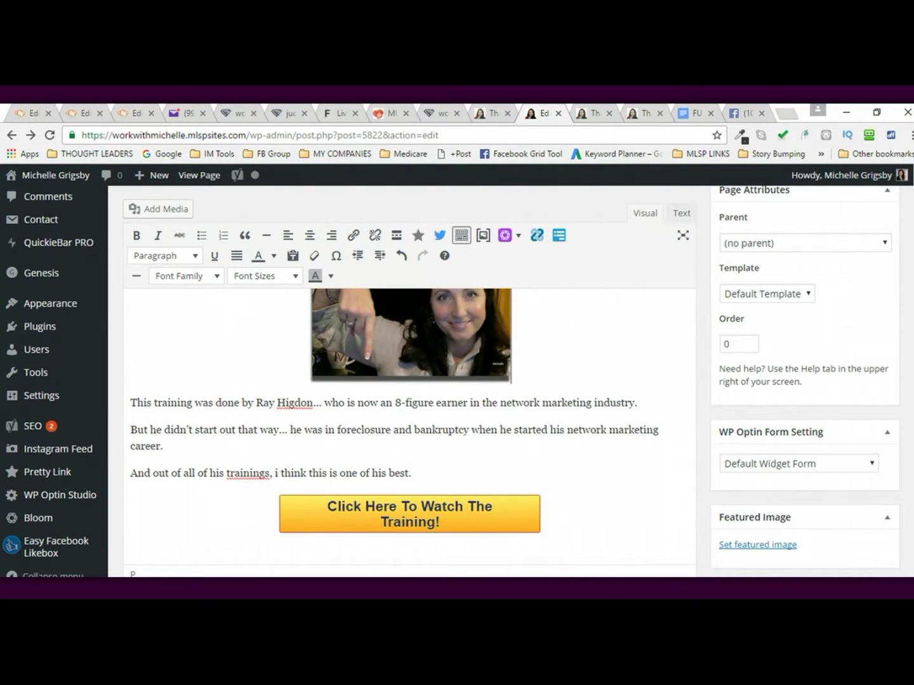
pyautogui.moveTo(913, 255); pyautogui.dragTo(913, 200)
pyautogui.click(865, 423)
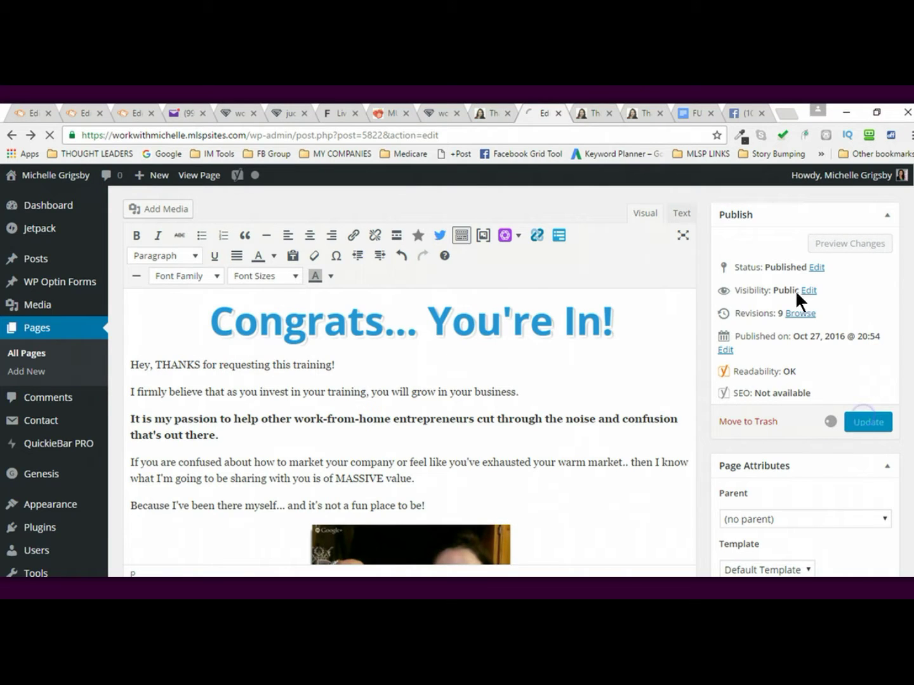
# - On the published page, test the pointing photo and the "JOIN NOW!" button link, and close the Facebook group tab it opens
pyautogui.click(581, 113)
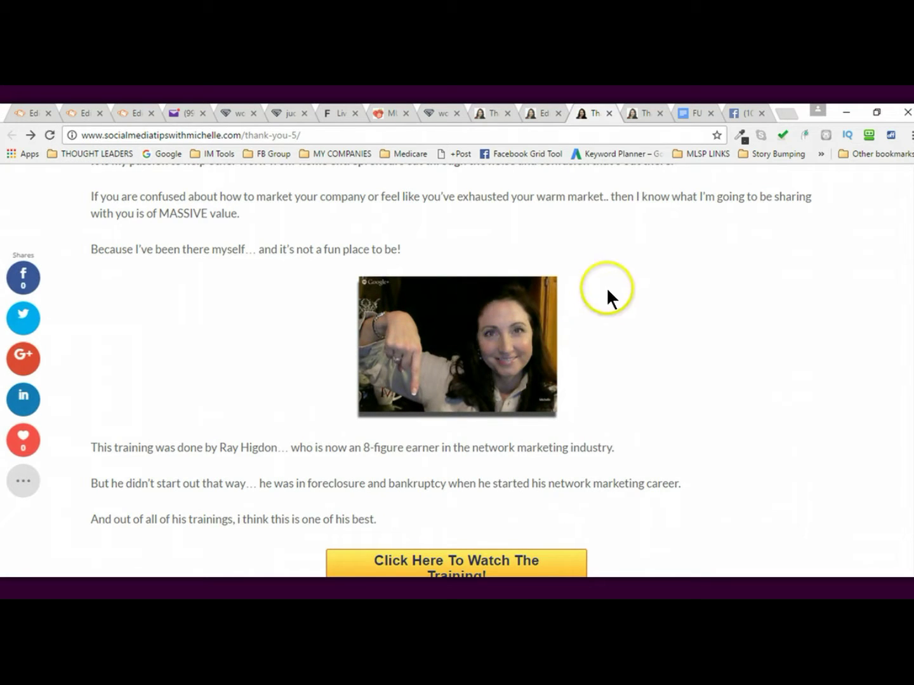
pyautogui.click(452, 343)
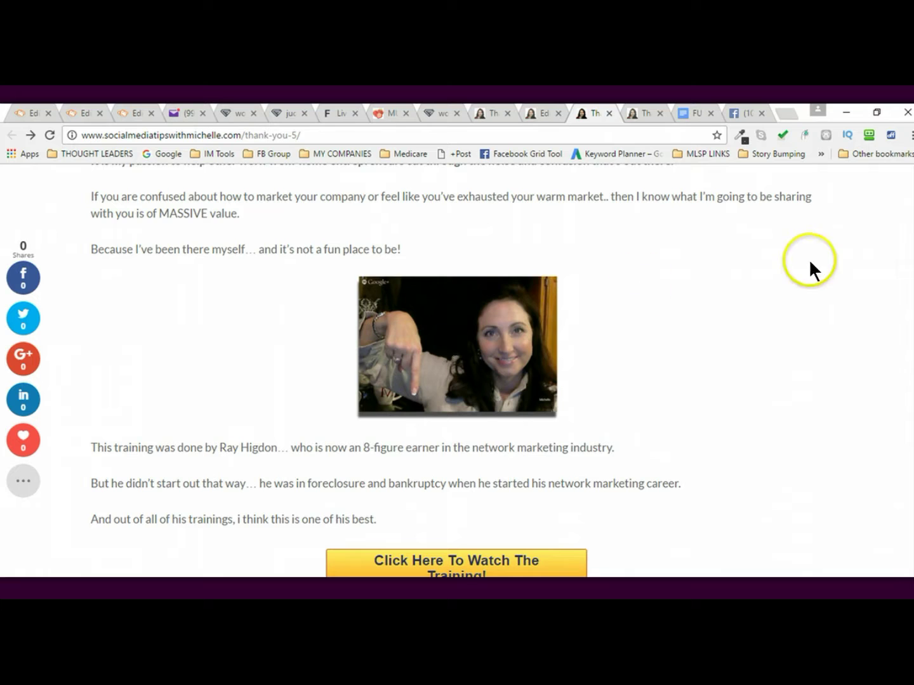
pyautogui.scroll(-3, 483, 315)
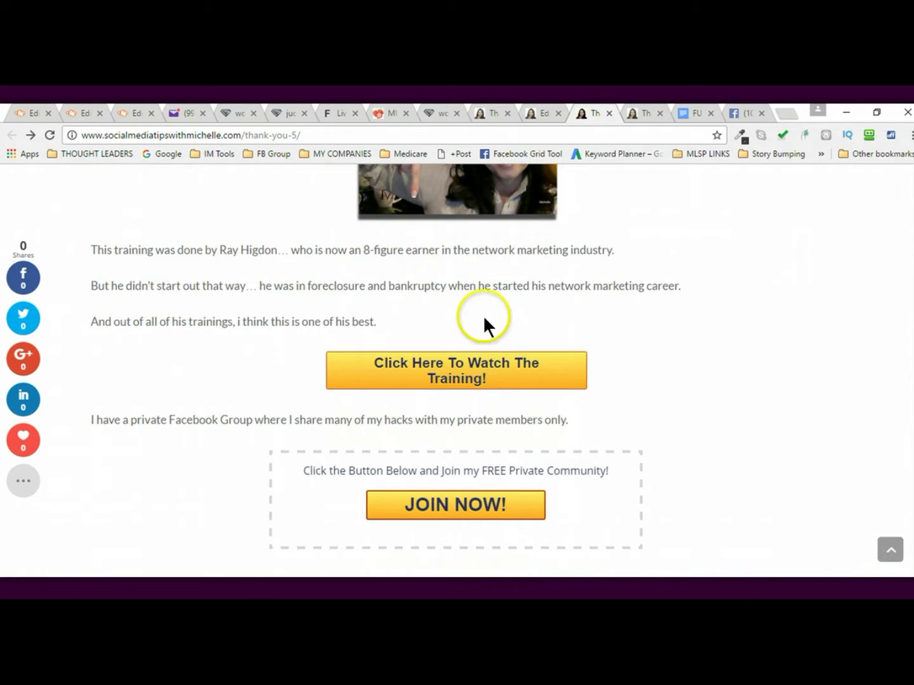
pyautogui.click(466, 517)
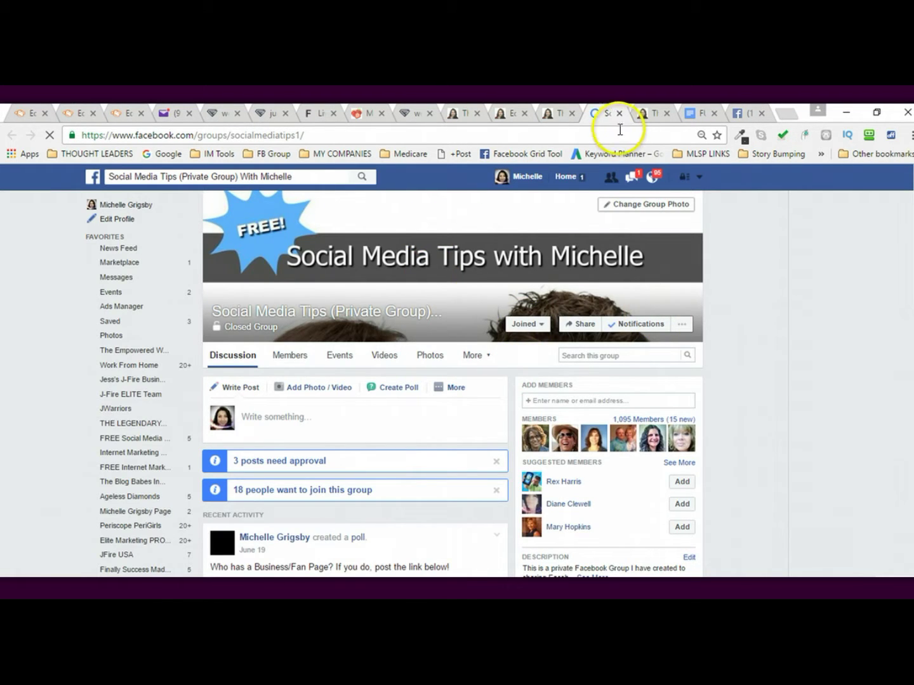
pyautogui.click(617, 112)
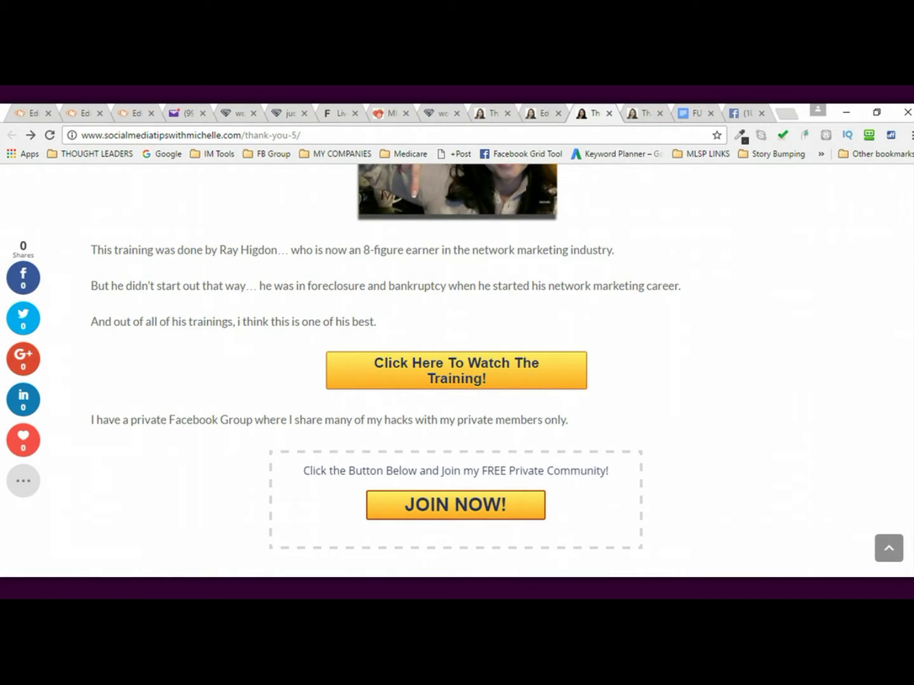
# - Test the "Visit My Facebook Page!" button link on the published page and go back to the thank-you page
pyautogui.scroll(-3, 489, 485)
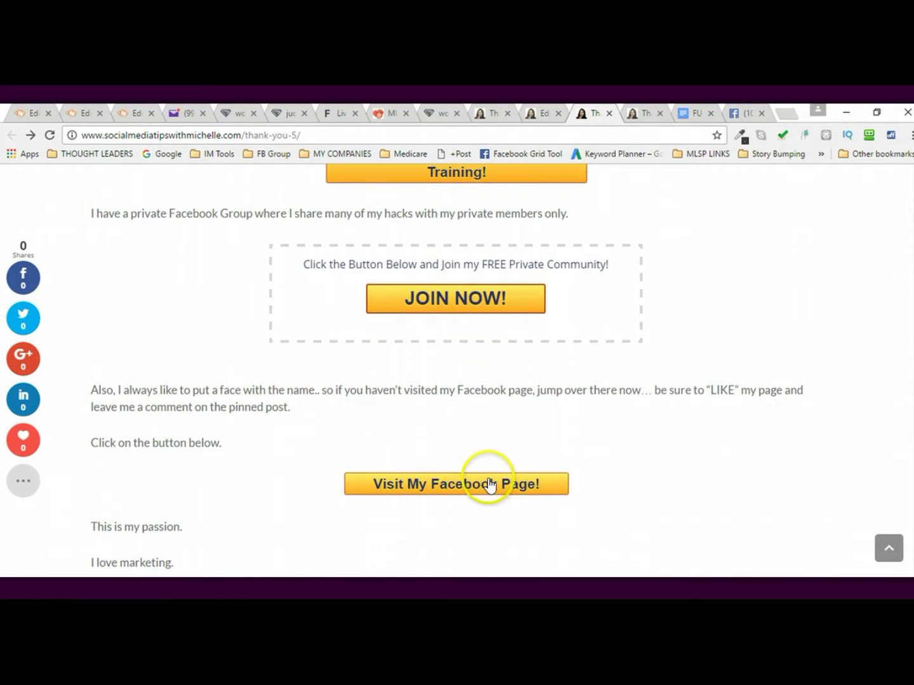
pyautogui.click(489, 484)
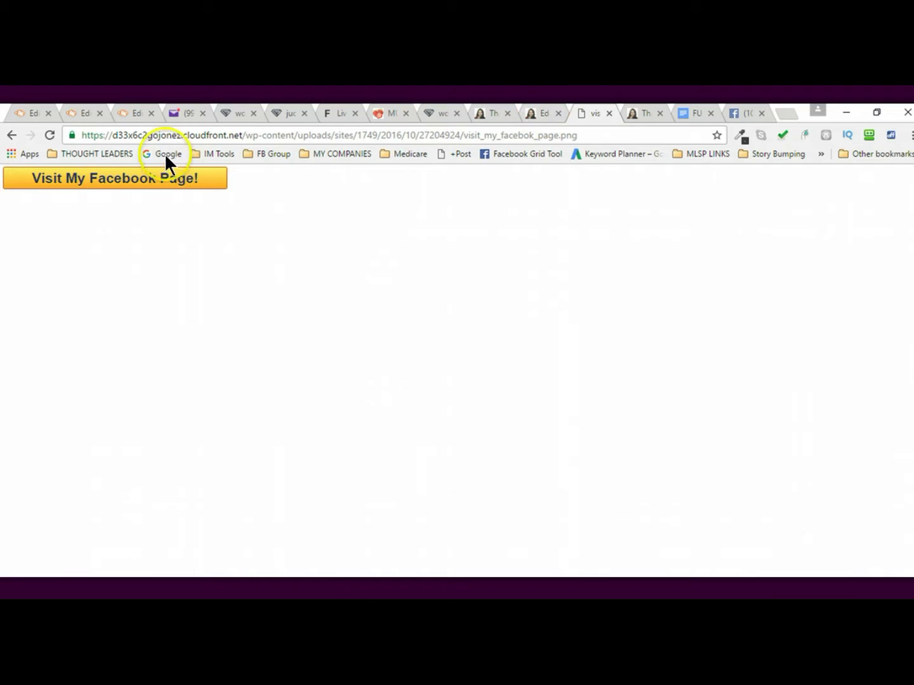
pyautogui.click(16, 135)
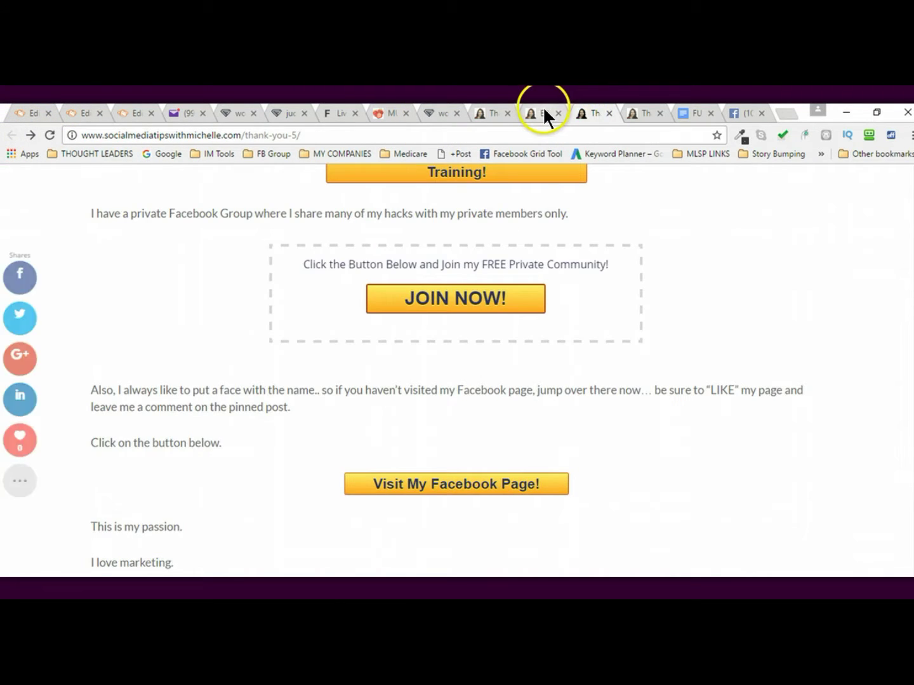
pyautogui.click(543, 110)
pyautogui.click(590, 108)
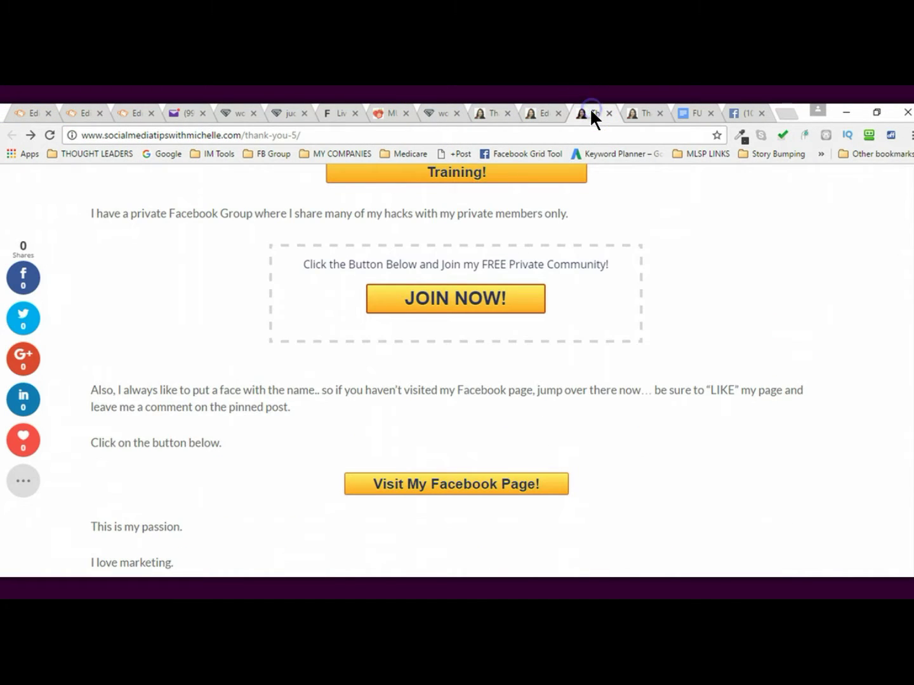
pyautogui.moveTo(913, 394); pyautogui.dragTo(903, 214)
# - Change the page's layout setting to content with a single right-hand sidebar, update the page and view the published version
pyautogui.click(540, 115)
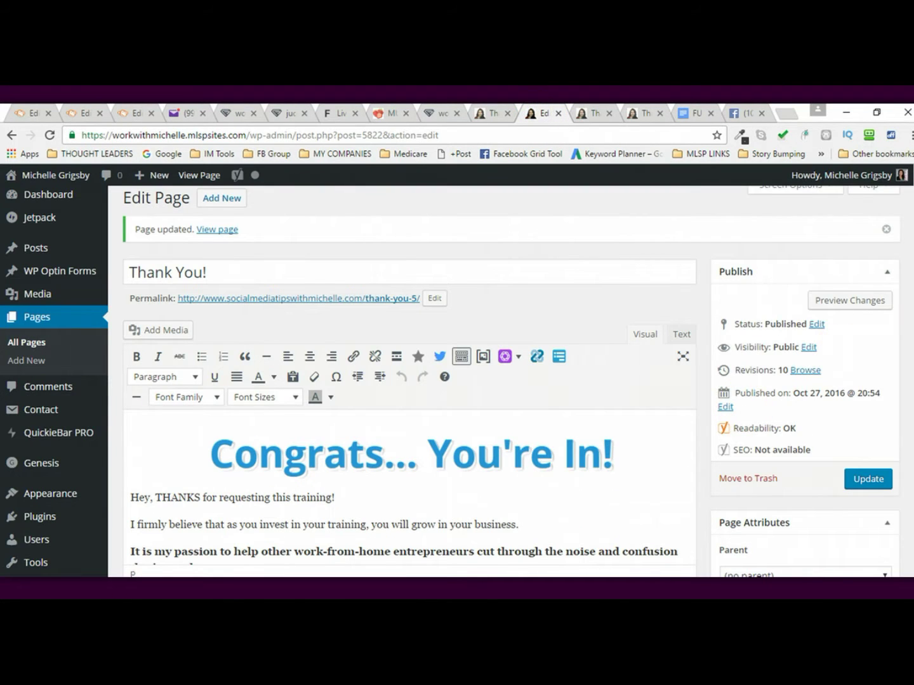
pyautogui.scroll(-5, 899, 184)
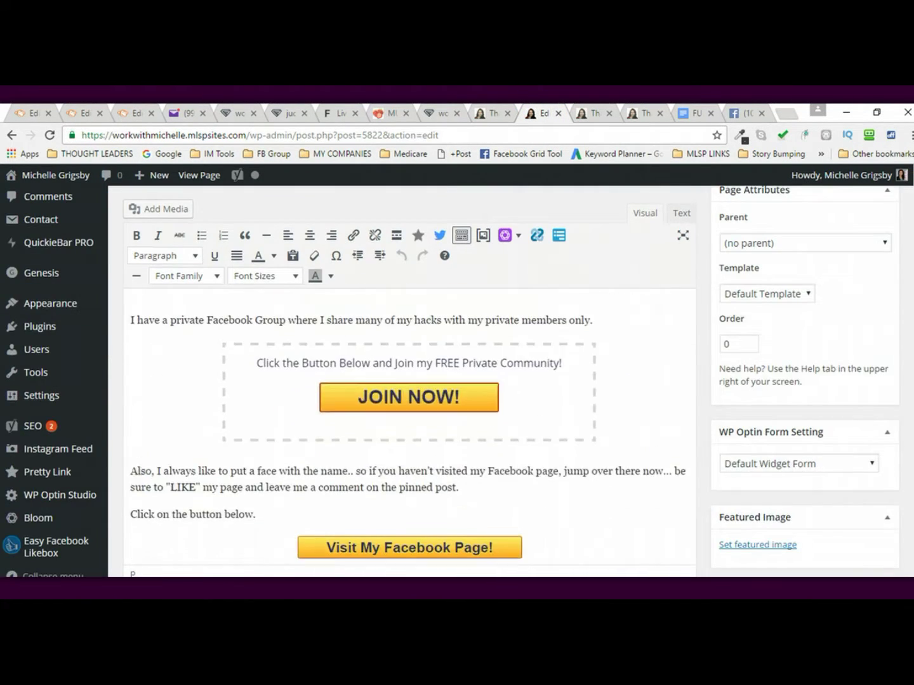
pyautogui.scroll(-10, 894, 343)
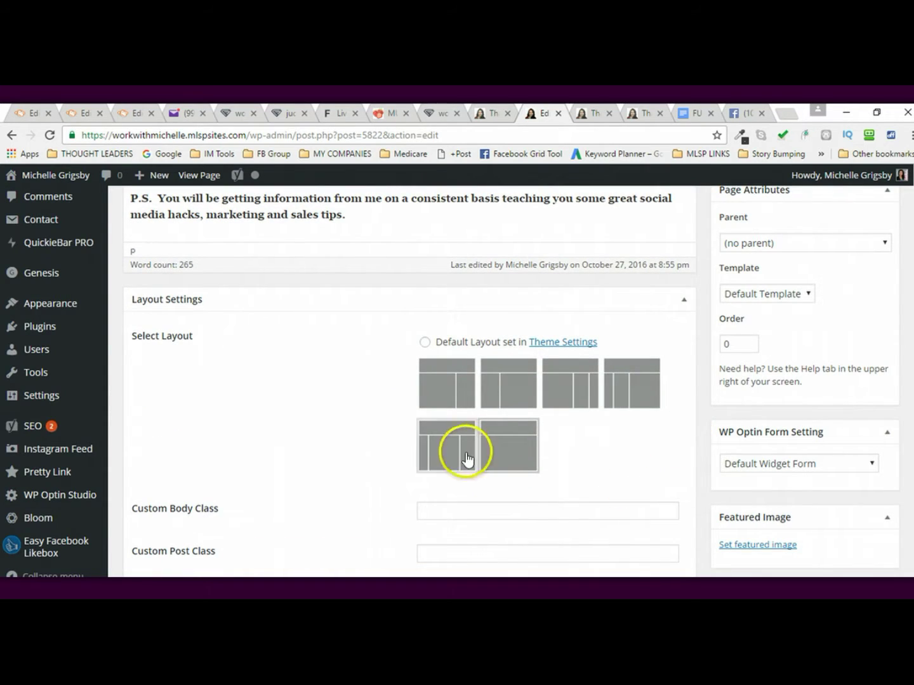
pyautogui.click(522, 454)
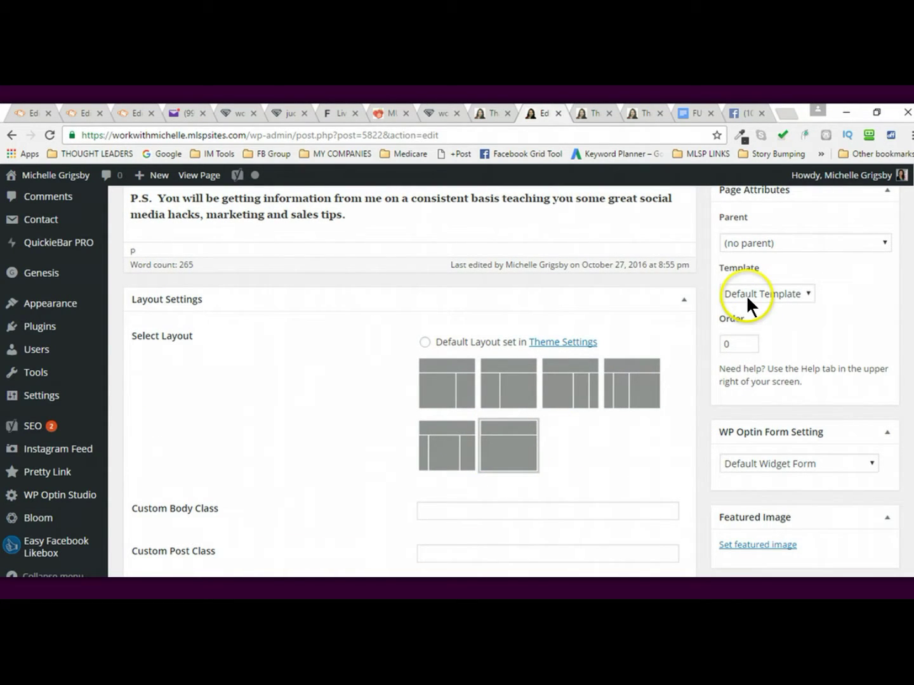
pyautogui.click(443, 389)
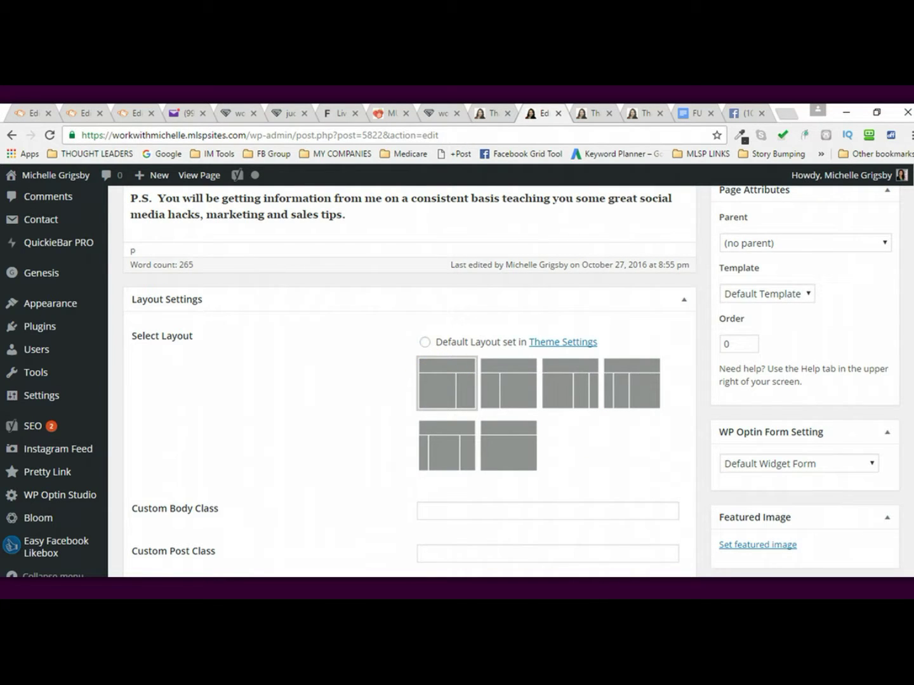
pyautogui.scroll(5, 409, 381)
pyautogui.click(867, 420)
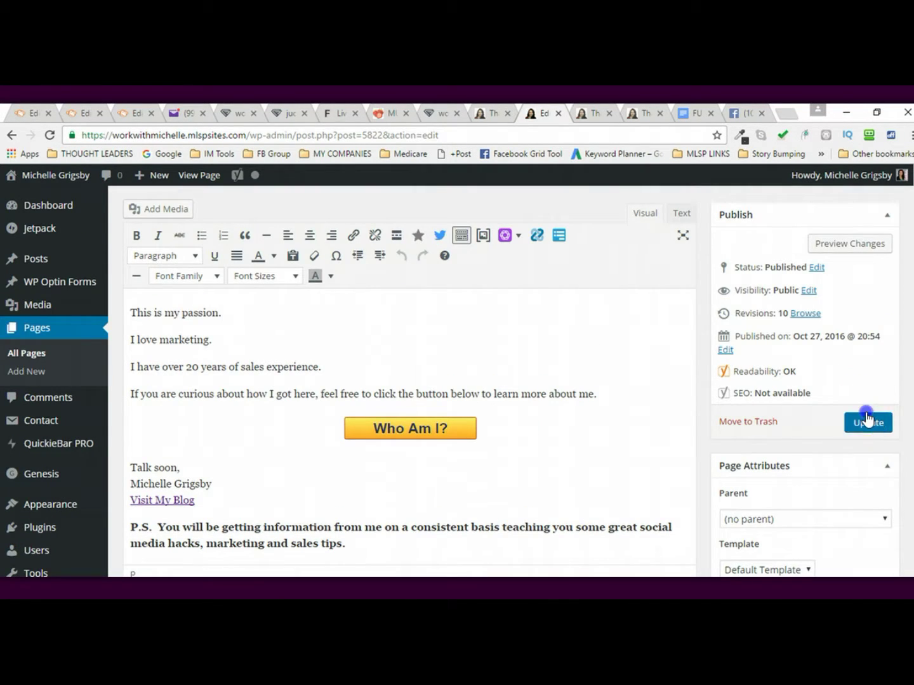
pyautogui.click(583, 114)
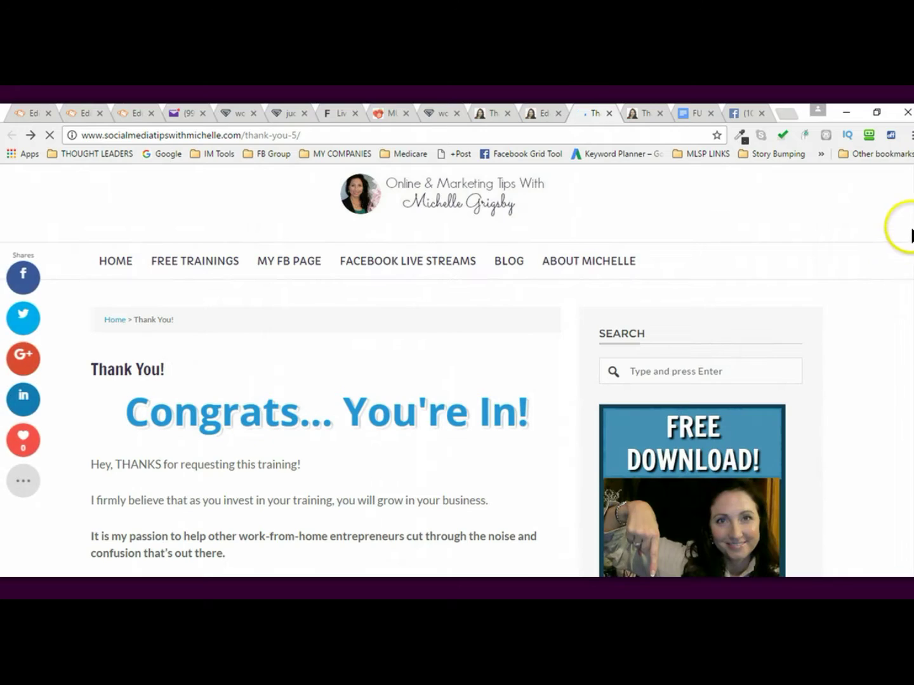
# - Review the published thank-you page in its right-hand sidebar layout, including the sidebar widgets beside the content
pyautogui.scroll(-3, 895, 255)
pyautogui.scroll(-15, 446, 369)
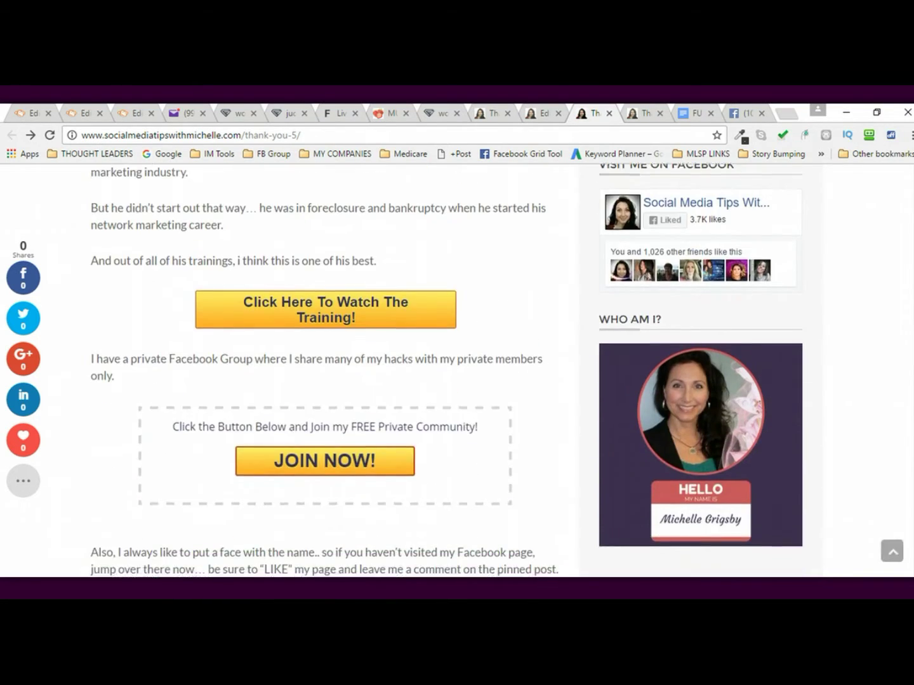
pyautogui.scroll(-9, 444, 369)
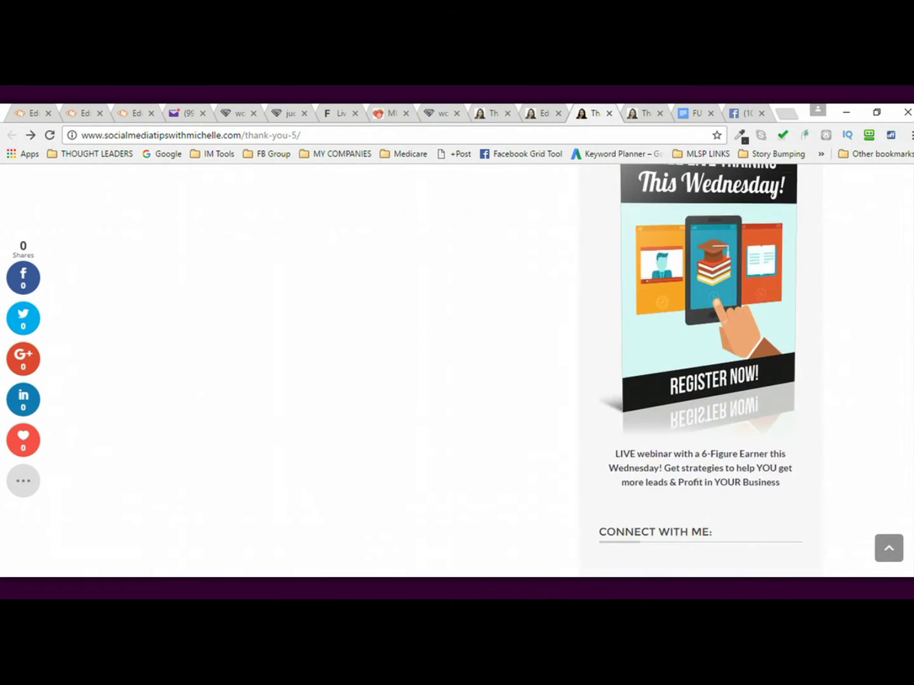
pyautogui.scroll(9, 444, 369)
pyautogui.scroll(15, 444, 369)
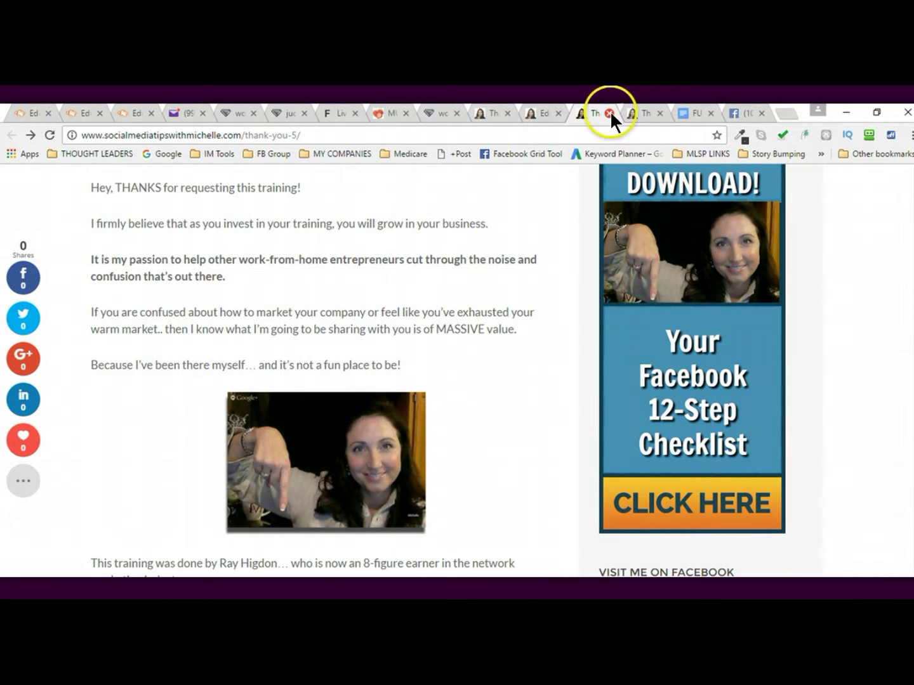
# - Change the thank-you page's layout setting to full-width content without sidebars, update the page and view the published version
pyautogui.click(529, 116)
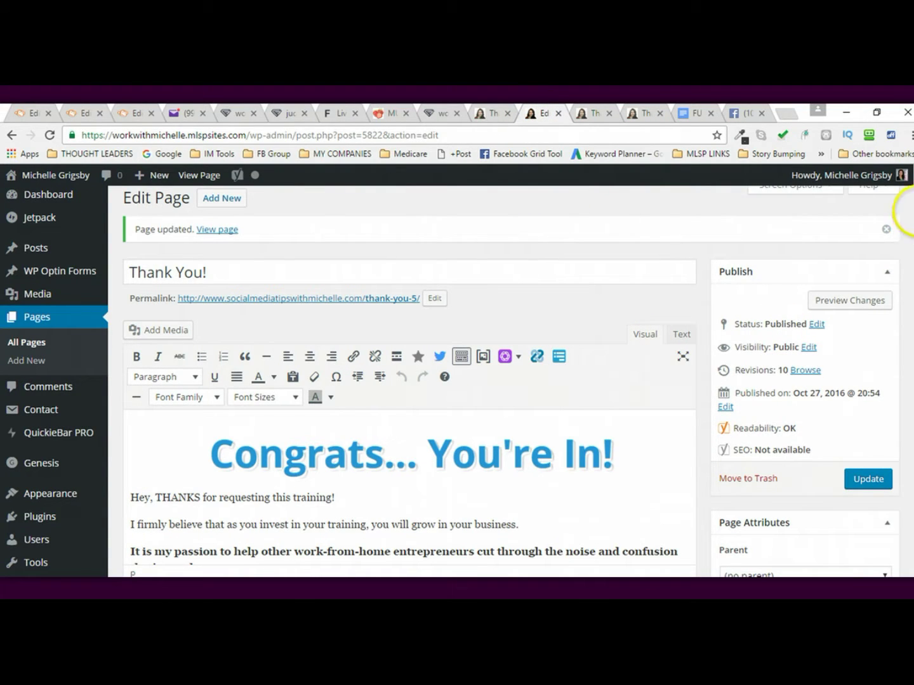
pyautogui.scroll(-15, 909, 215)
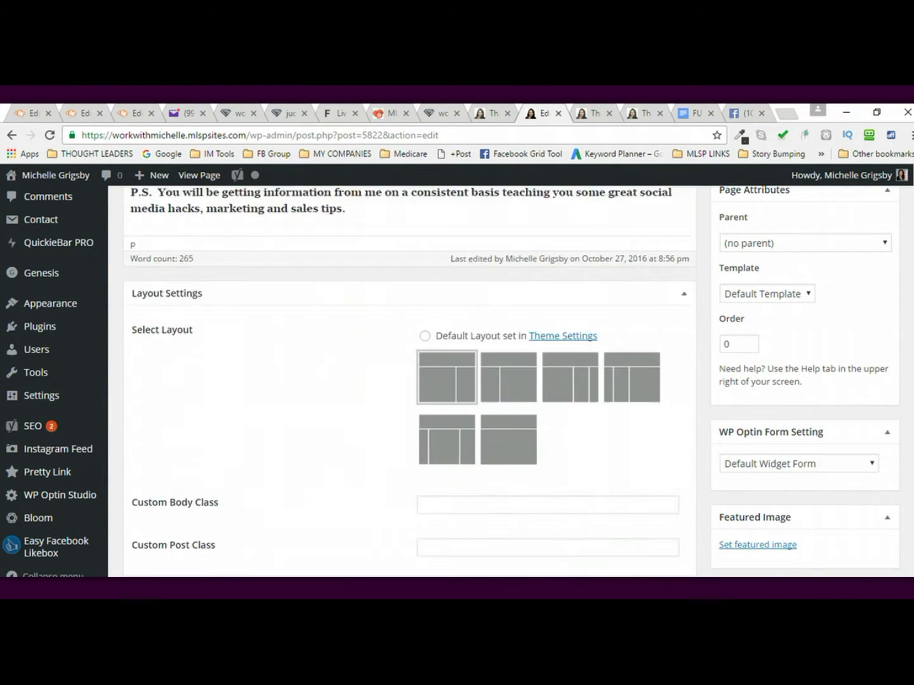
pyautogui.scroll(-3, 909, 254)
pyautogui.scroll(1, 908, 352)
pyautogui.click(519, 346)
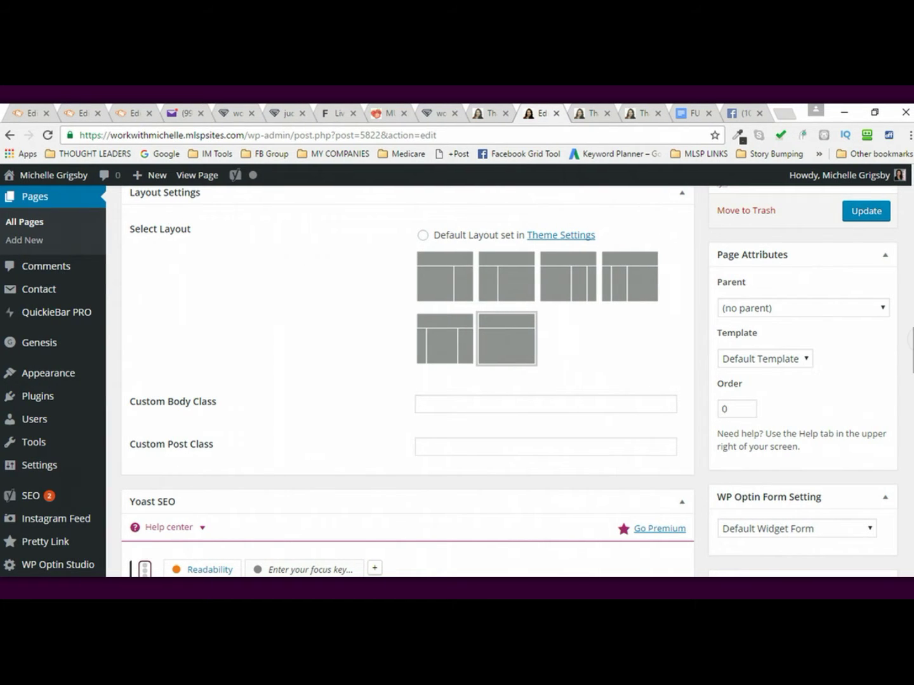
pyautogui.scroll(2, 908, 351)
pyautogui.scroll(-1, 909, 369)
pyautogui.click(867, 242)
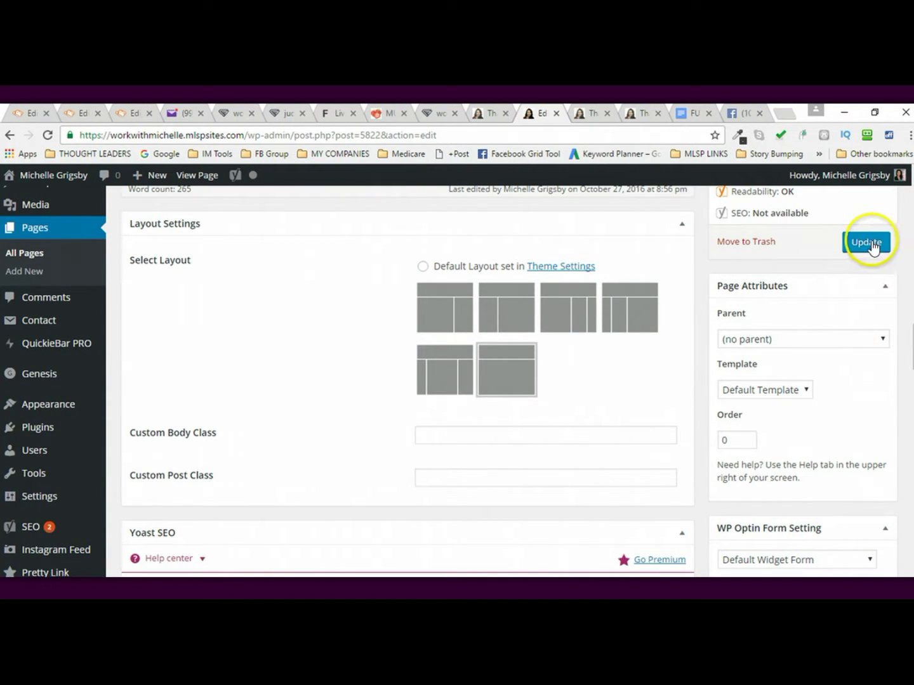
pyautogui.click(583, 113)
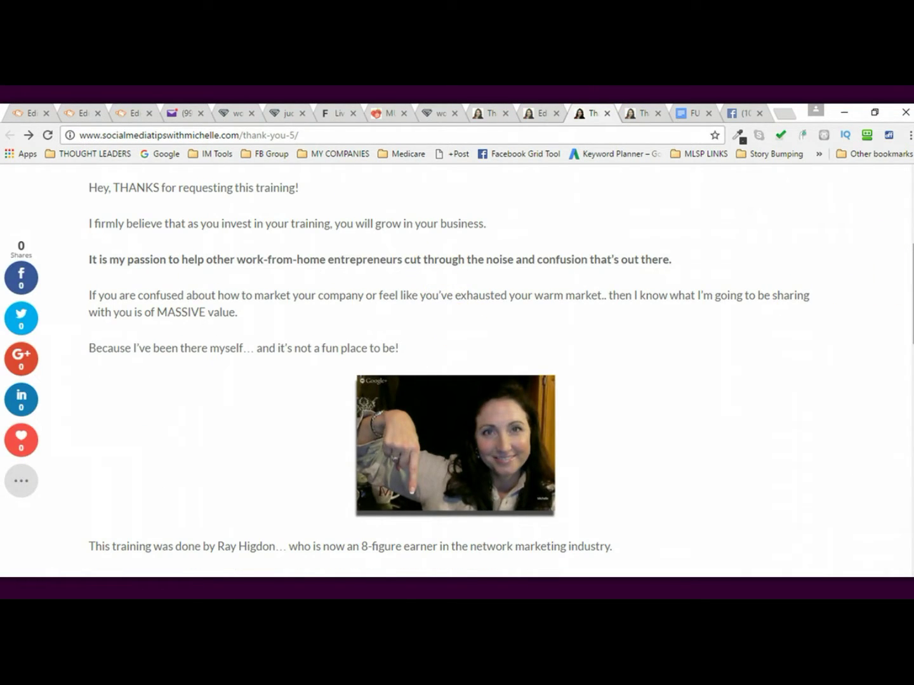
pyautogui.moveTo(912, 292)
pyautogui.mouseDown()
pyautogui.moveTo(904, 207)
pyautogui.moveTo(912, 394)
pyautogui.moveTo(912, 295)
pyautogui.mouseUp()
# - Set the thank-you page's template to Landing, update the page and reload its published version
pyautogui.click(532, 109)
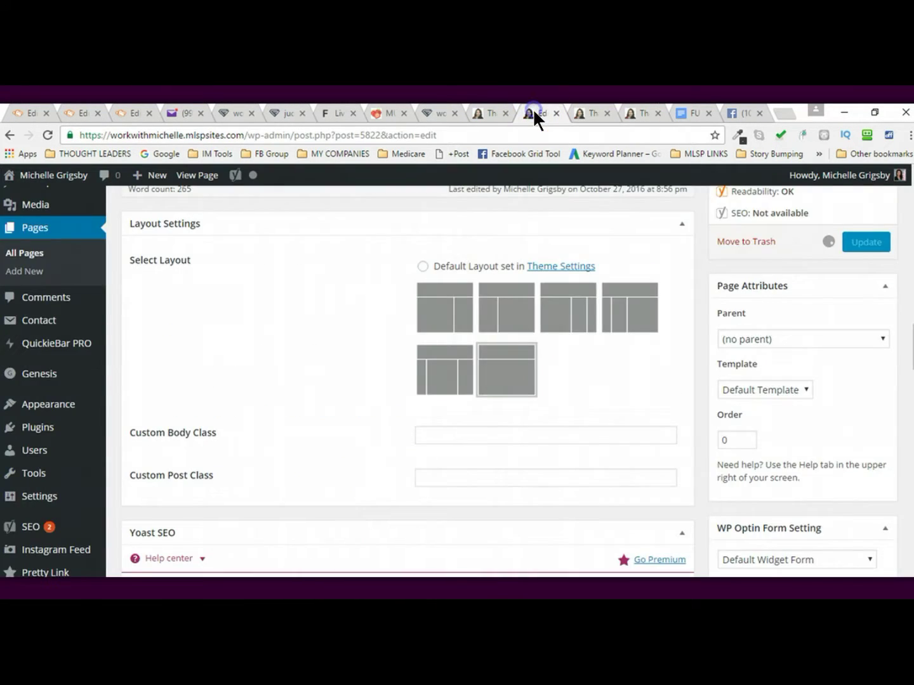
pyautogui.moveTo(905, 203); pyautogui.dragTo(912, 244)
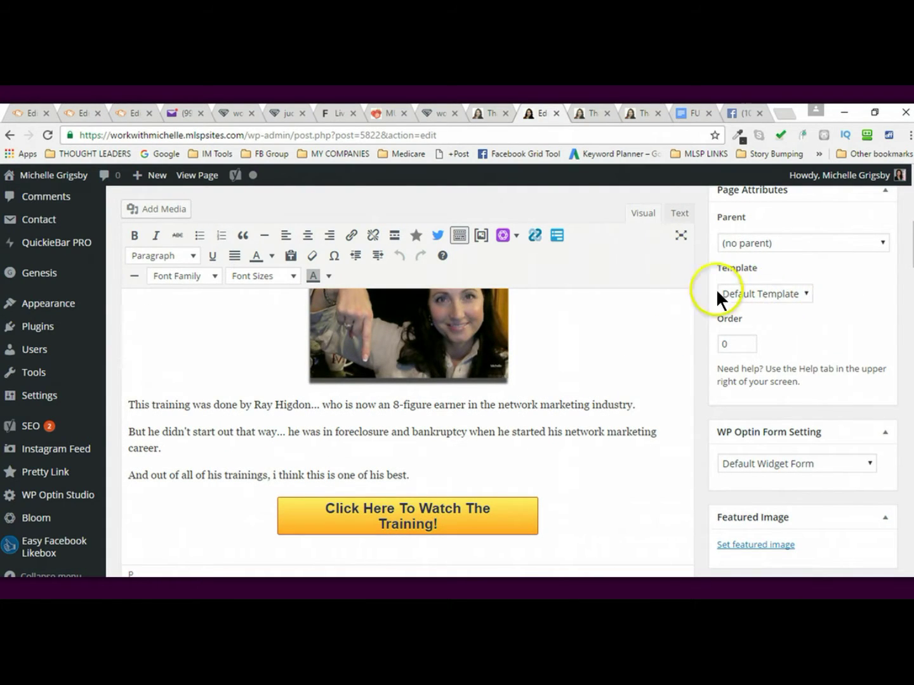
pyautogui.click(804, 293)
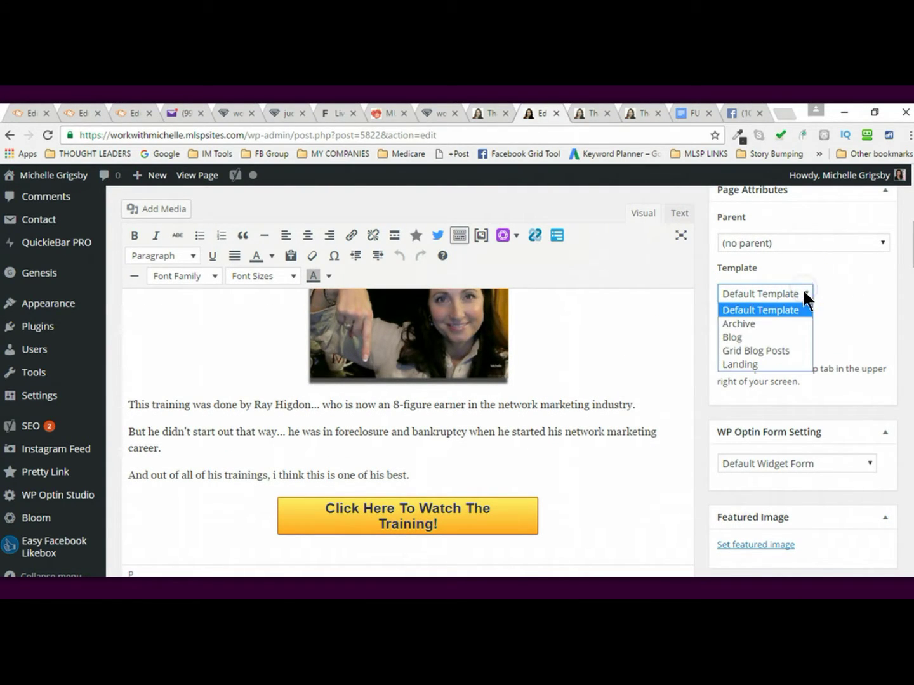
pyautogui.click(755, 364)
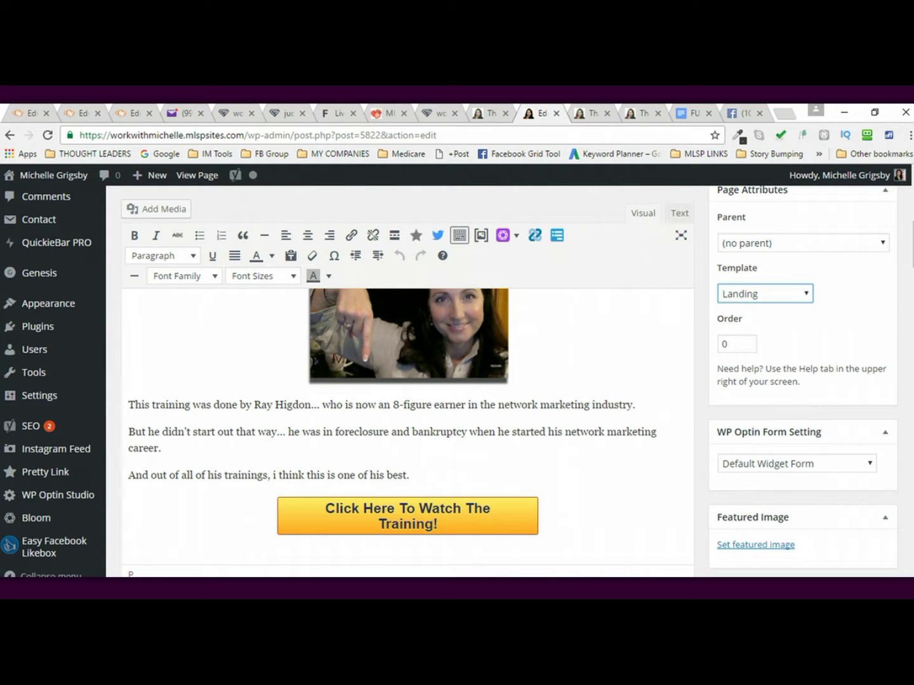
pyautogui.scroll(5, 407, 381)
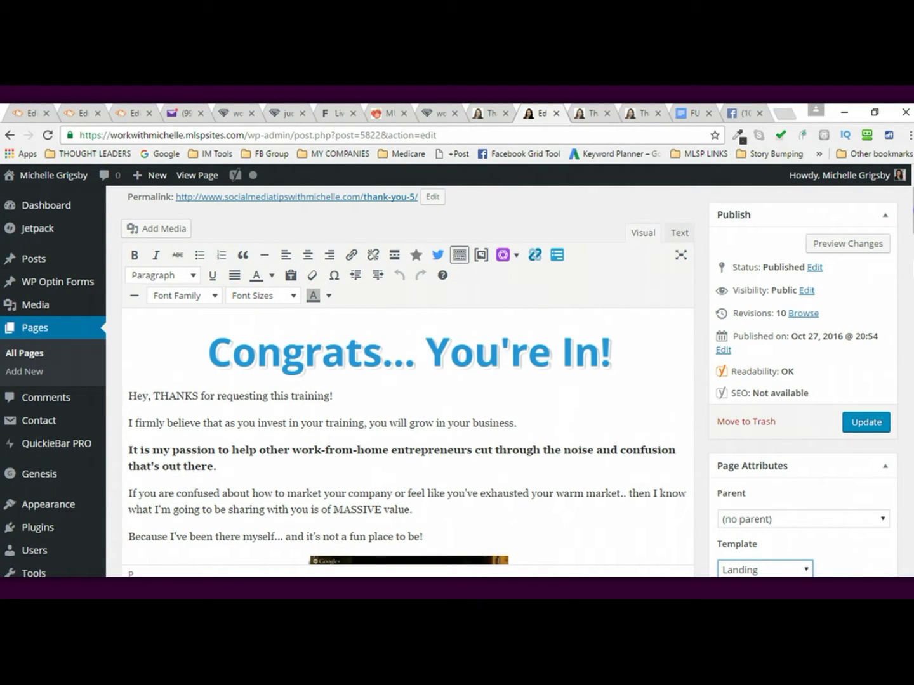
pyautogui.click(865, 422)
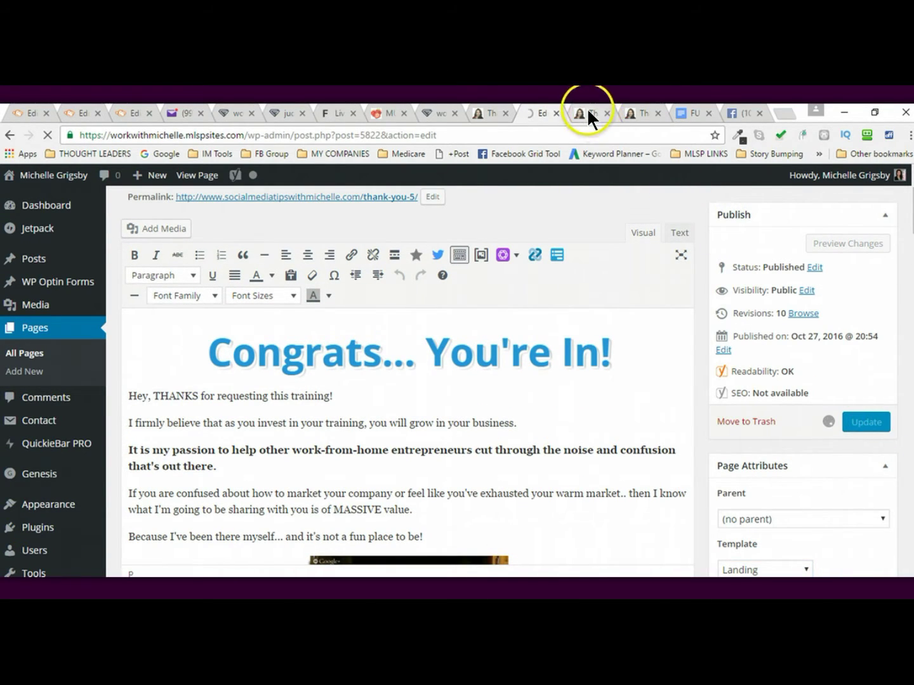
pyautogui.click(588, 114)
pyautogui.moveTo(906, 296); pyautogui.dragTo(910, 197)
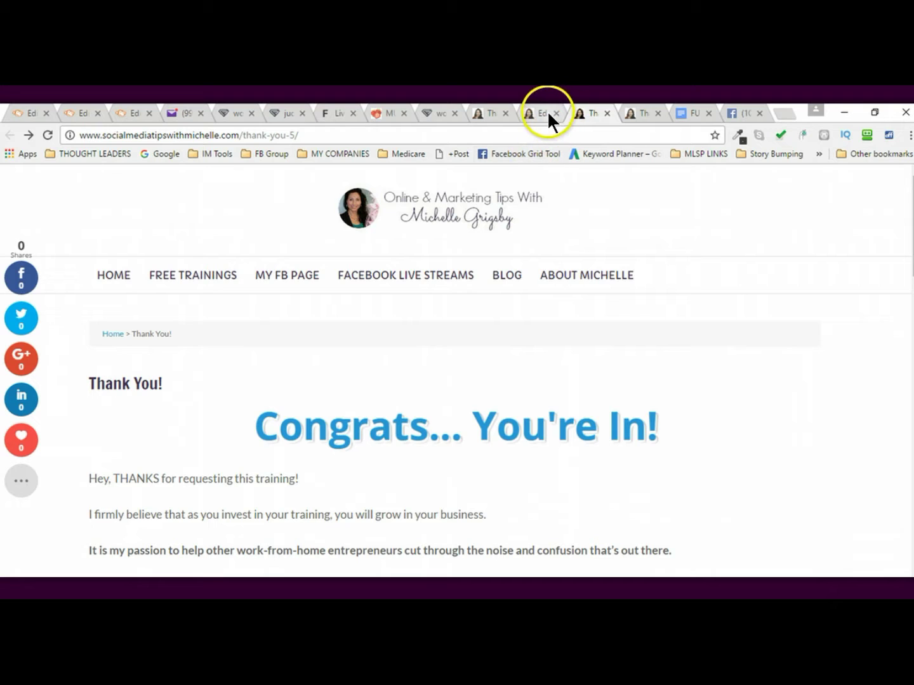
pyautogui.press('F5')
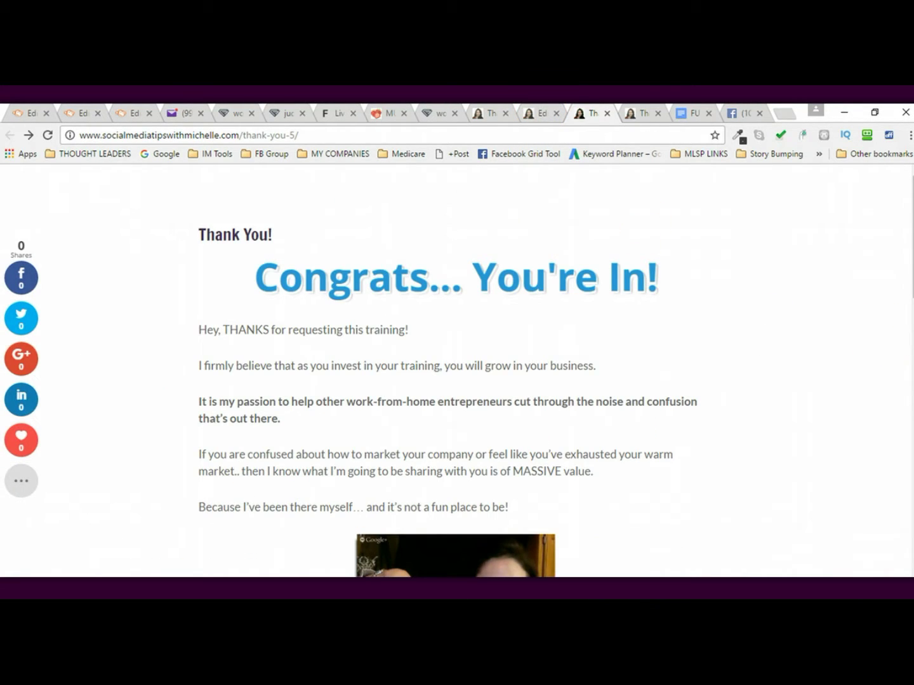
# - Examine the published landing-template page from its heading through the photo and link buttons to the closing P.S
pyautogui.scroll(-1, 448, 380)
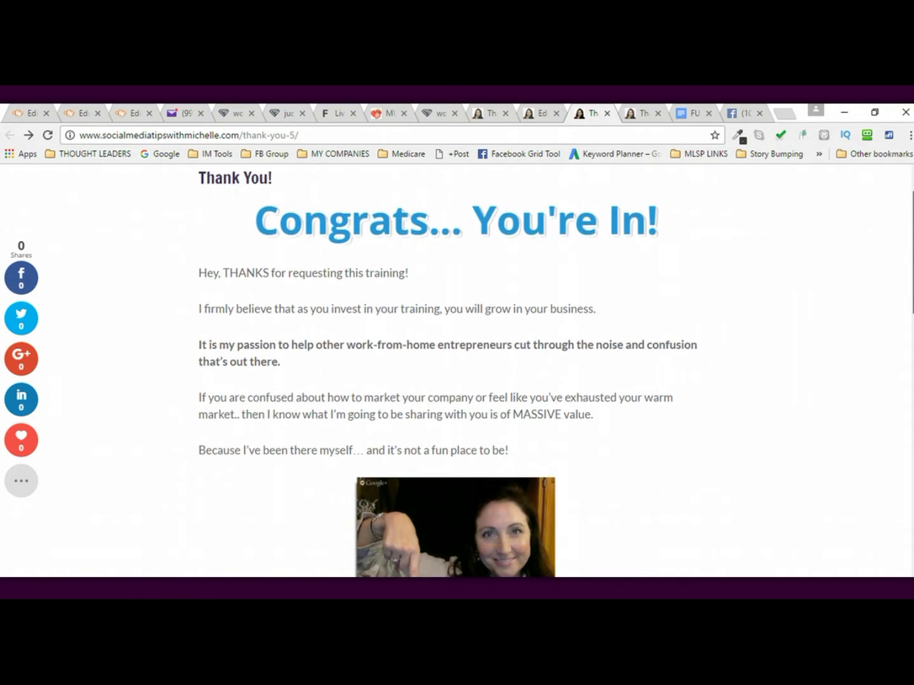
pyautogui.scroll(-8, 449, 381)
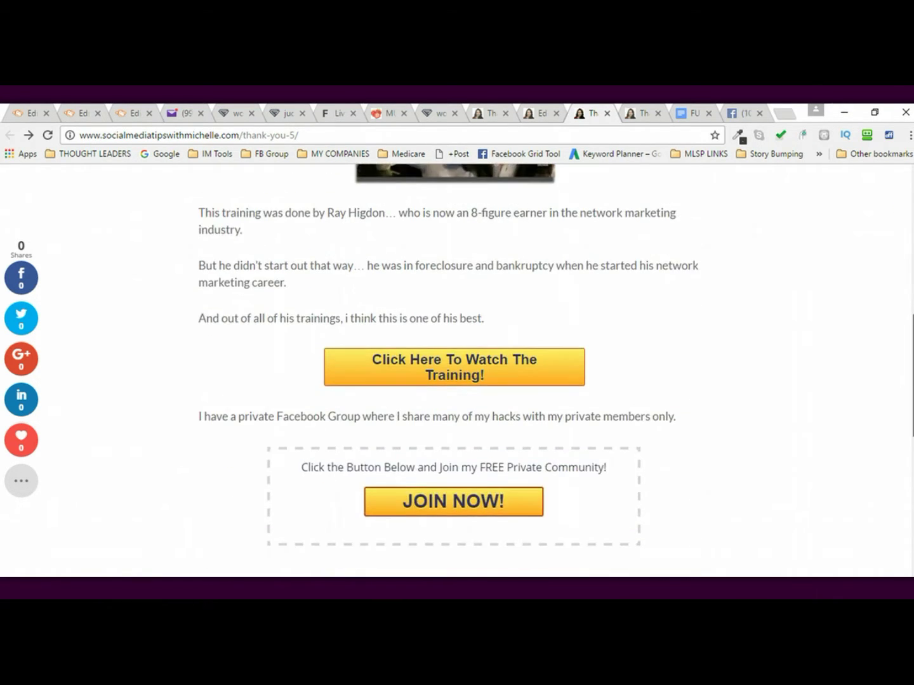
pyautogui.scroll(-9, 448, 381)
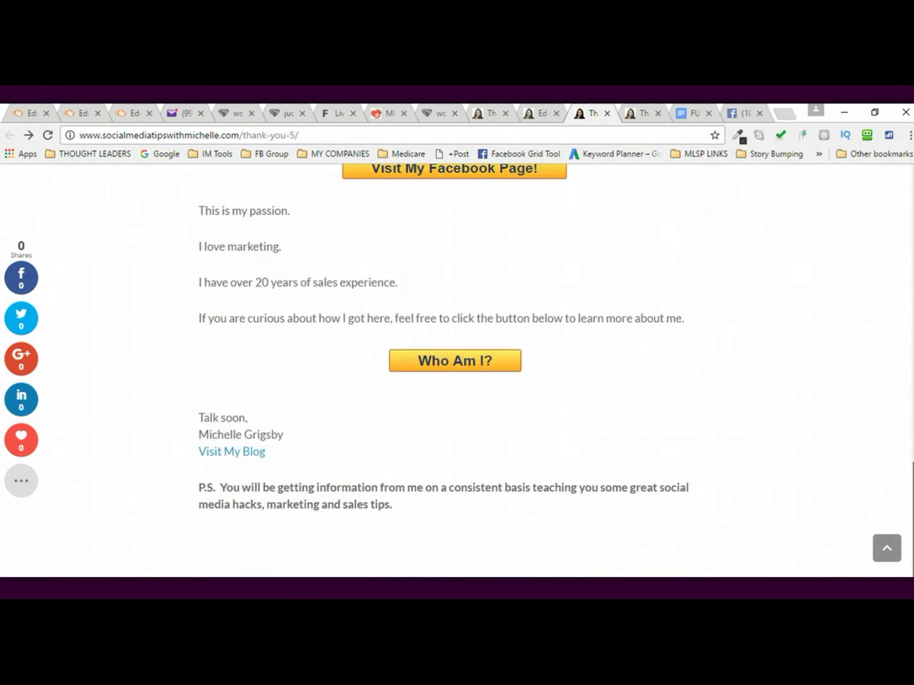
pyautogui.moveTo(907, 508); pyautogui.dragTo(903, 200)
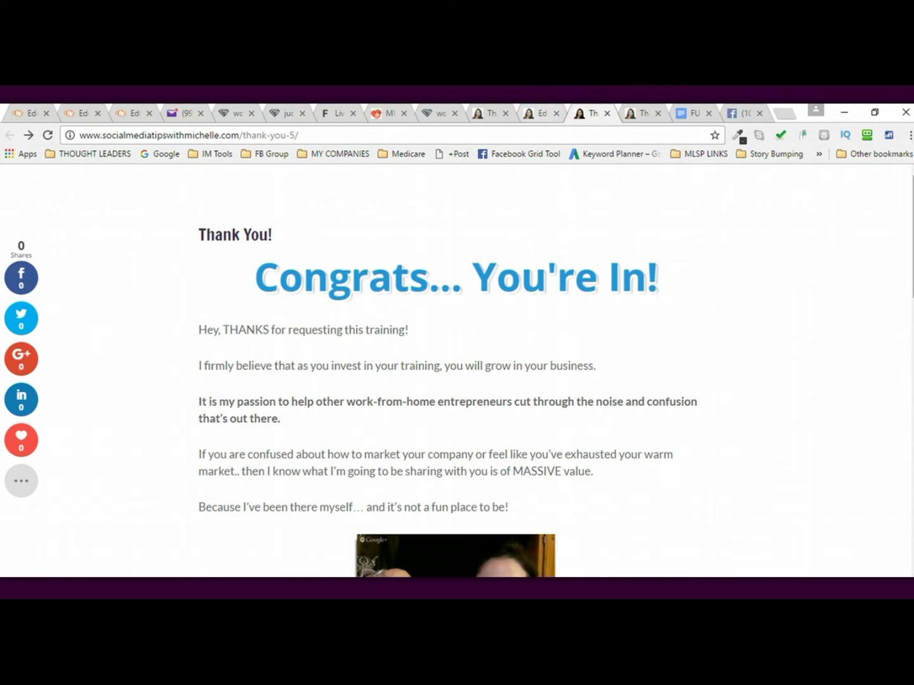
pyautogui.moveTo(899, 204); pyautogui.dragTo(900, 321)
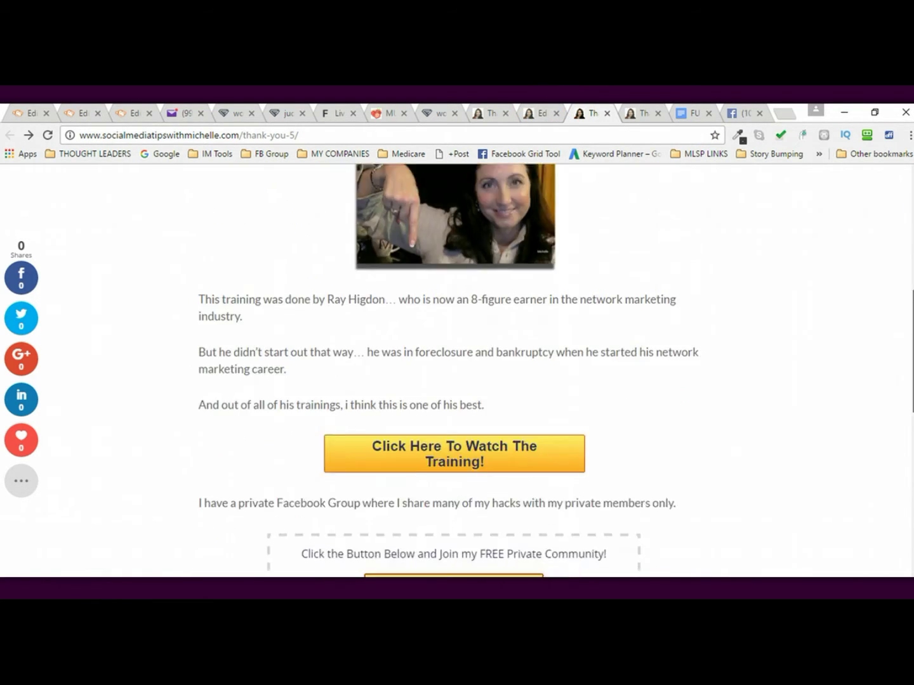
pyautogui.scroll(-10, 448, 370)
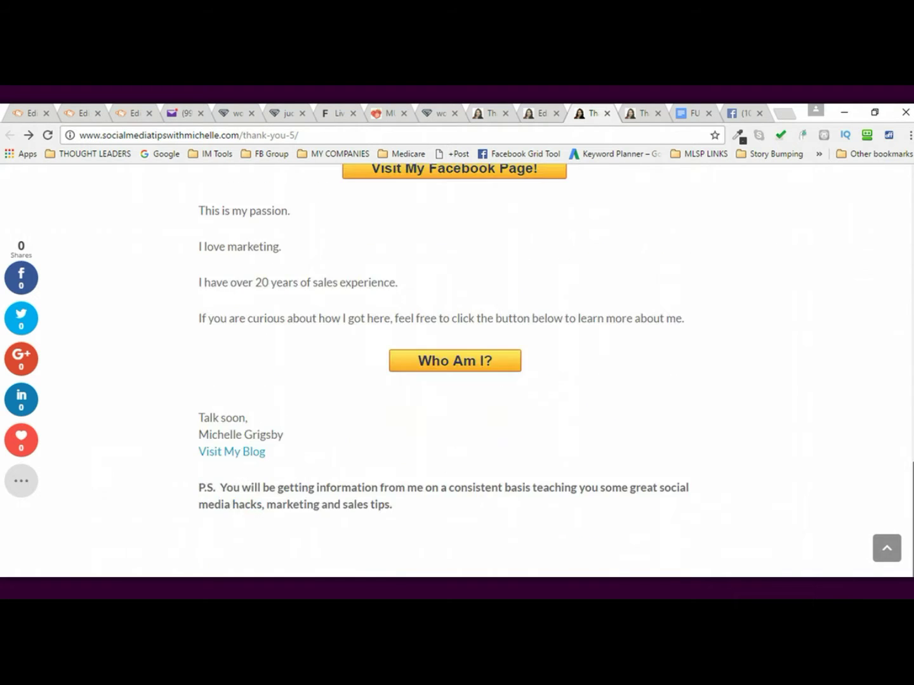
pyautogui.moveTo(905, 497); pyautogui.dragTo(903, 198)
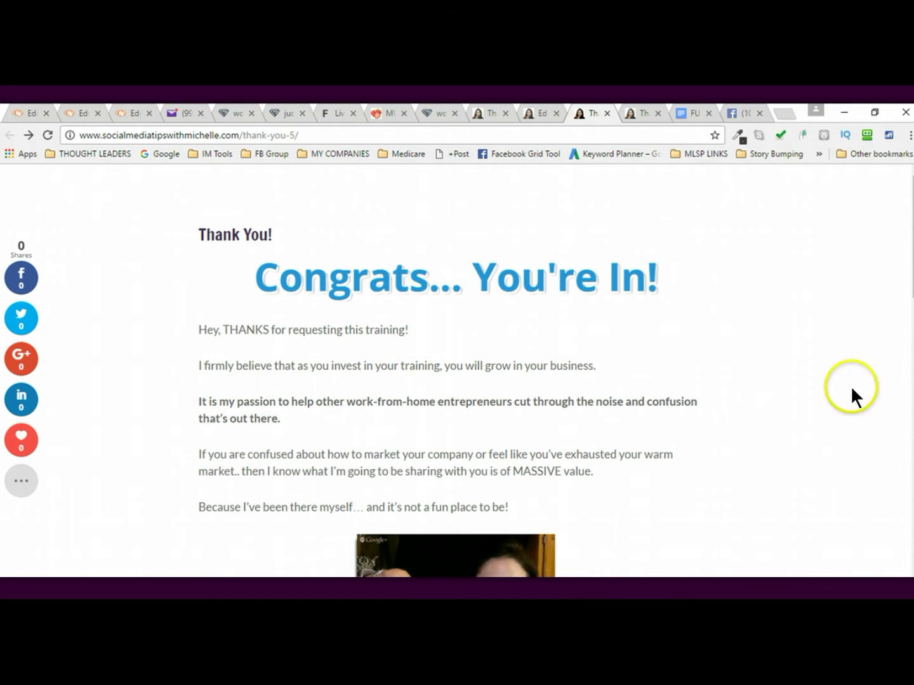
pyautogui.scroll(-3, 905, 232)
pyautogui.scroll(-6, 448, 368)
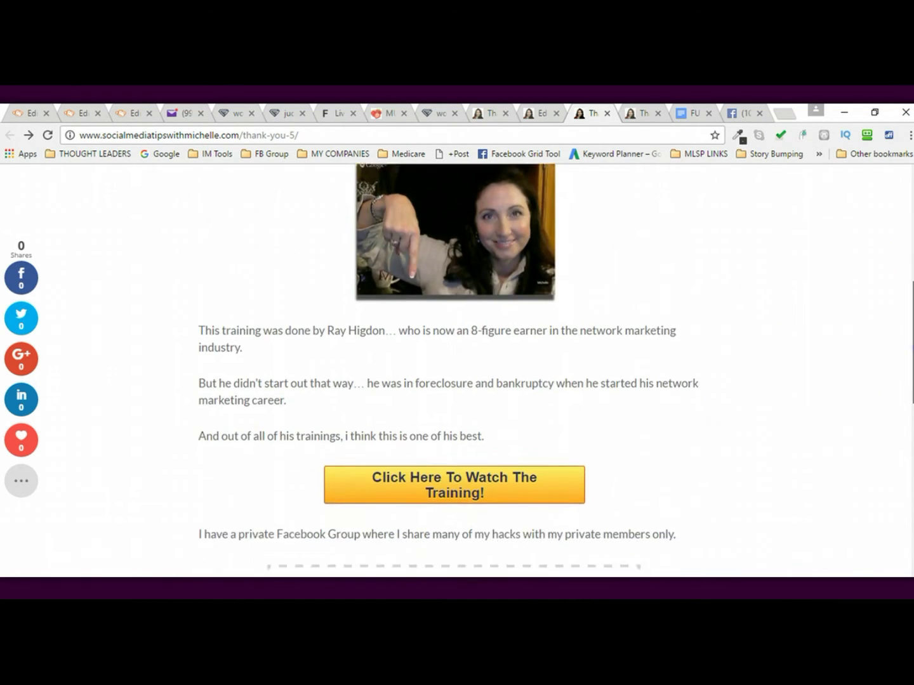
pyautogui.moveTo(913, 401); pyautogui.dragTo(912, 241)
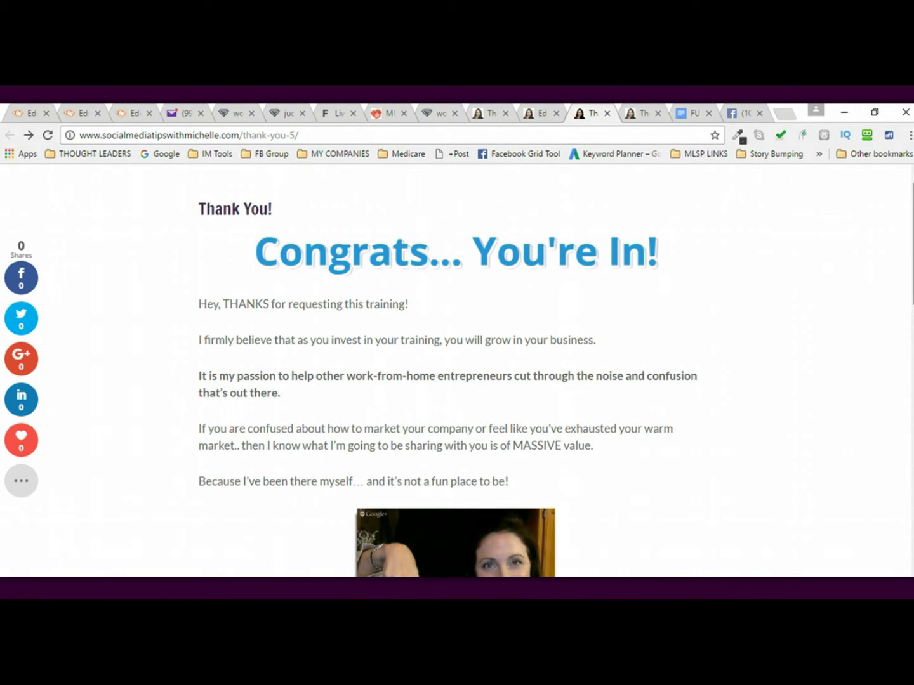
pyautogui.moveTo(911, 241); pyautogui.dragTo(911, 538)
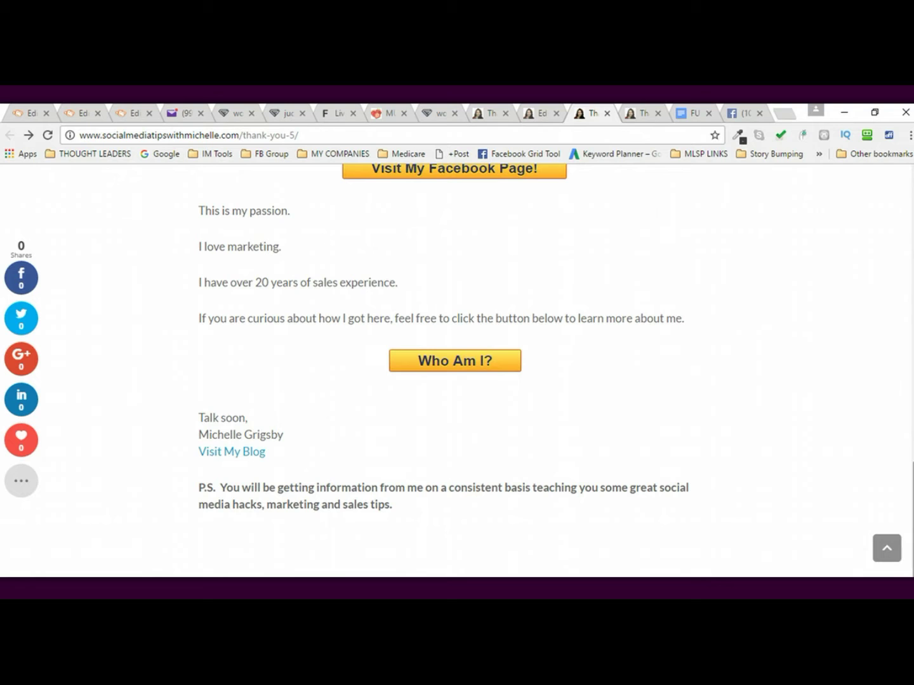
pyautogui.moveTo(907, 465); pyautogui.dragTo(898, 219)
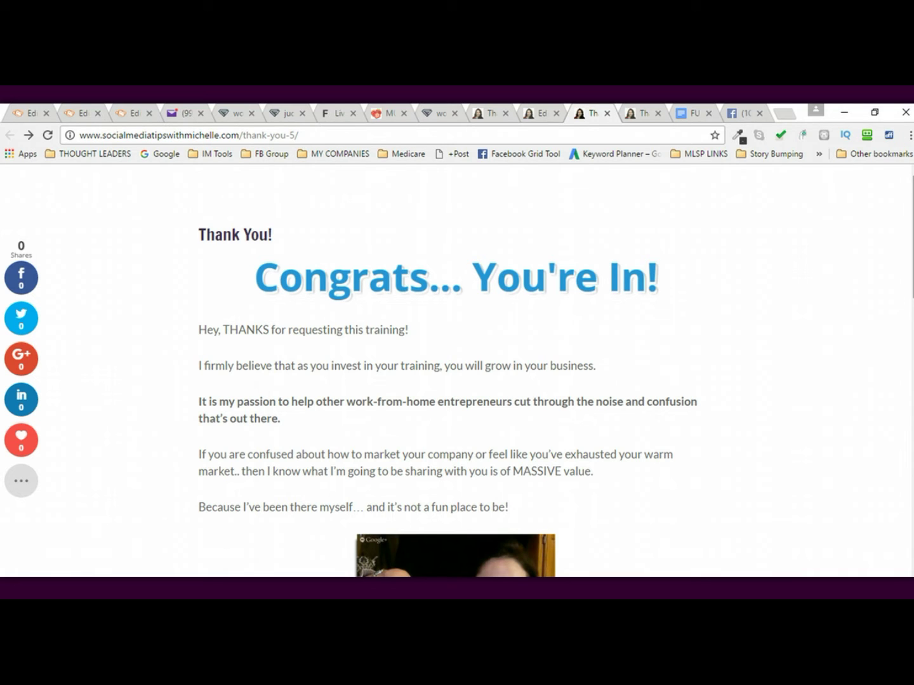
pyautogui.scroll(-5, 905, 198)
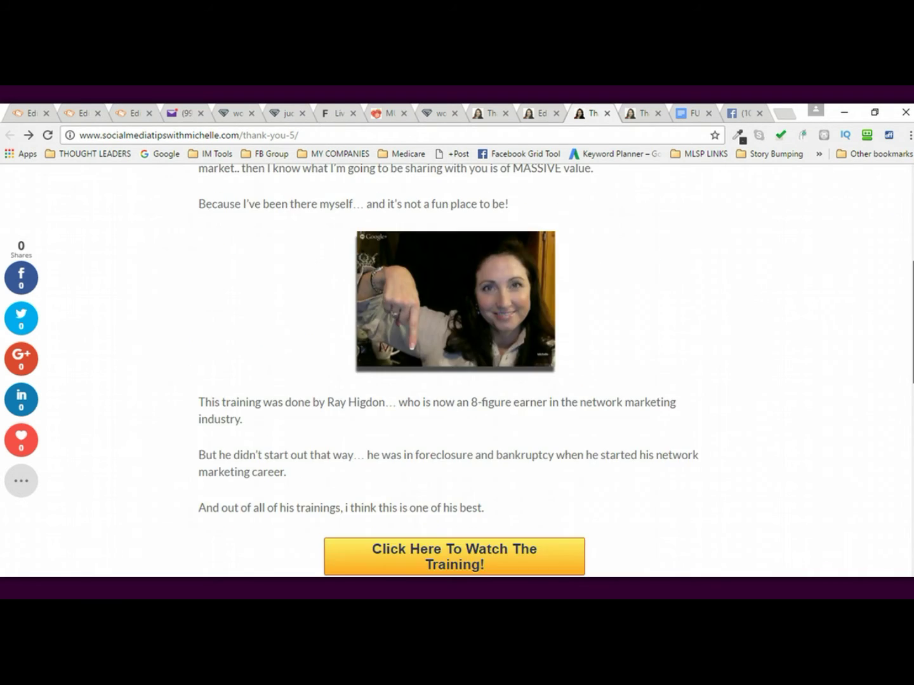
pyautogui.scroll(4, 909, 212)
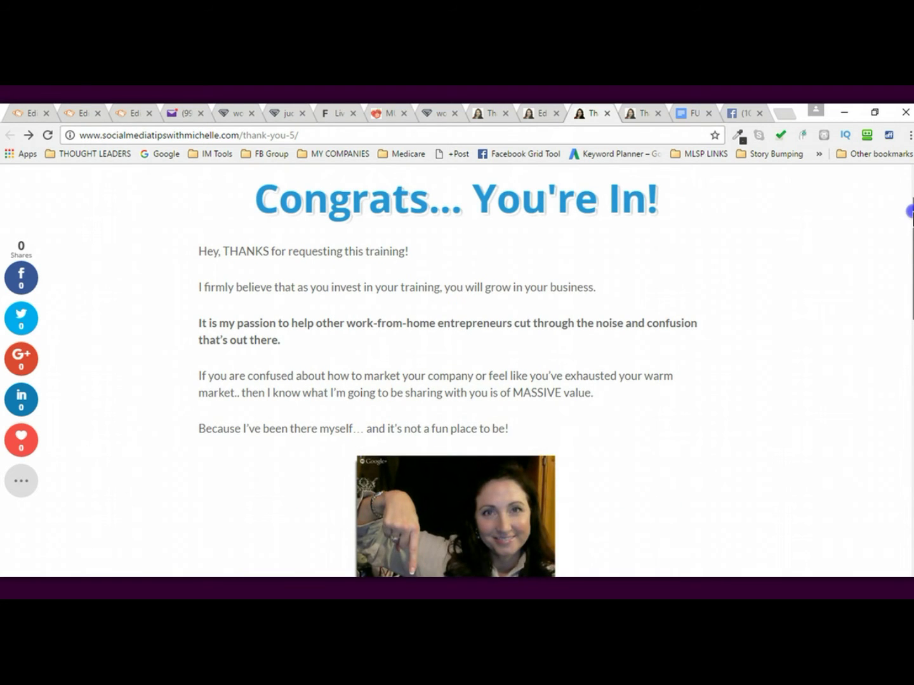
pyautogui.scroll(2, 909, 211)
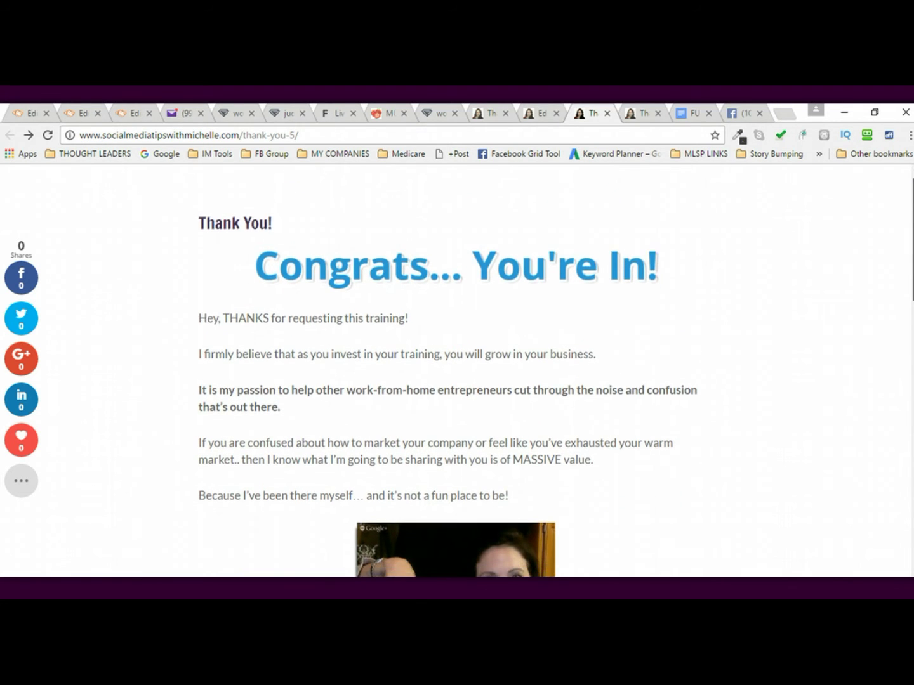
pyautogui.scroll(-4, 759, 248)
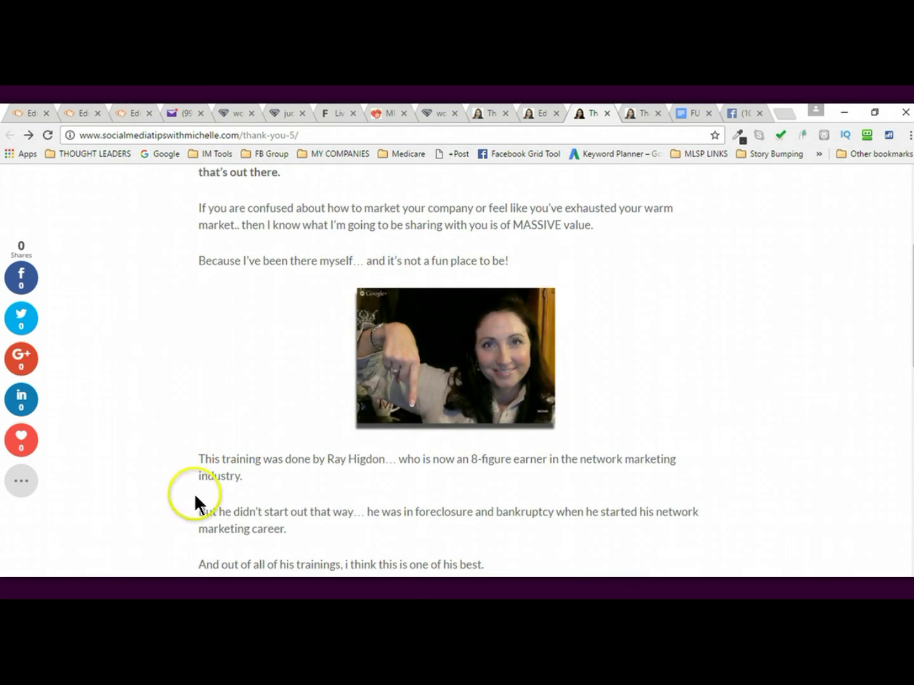
pyautogui.scroll(-1, 905, 314)
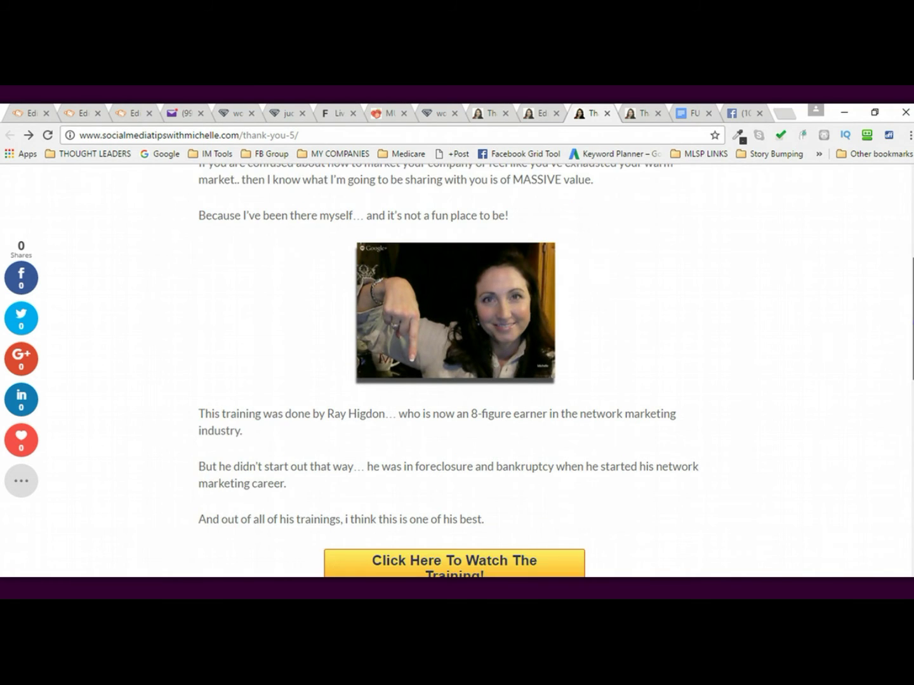
pyautogui.scroll(-1, 911, 306)
pyautogui.scroll(2, 910, 305)
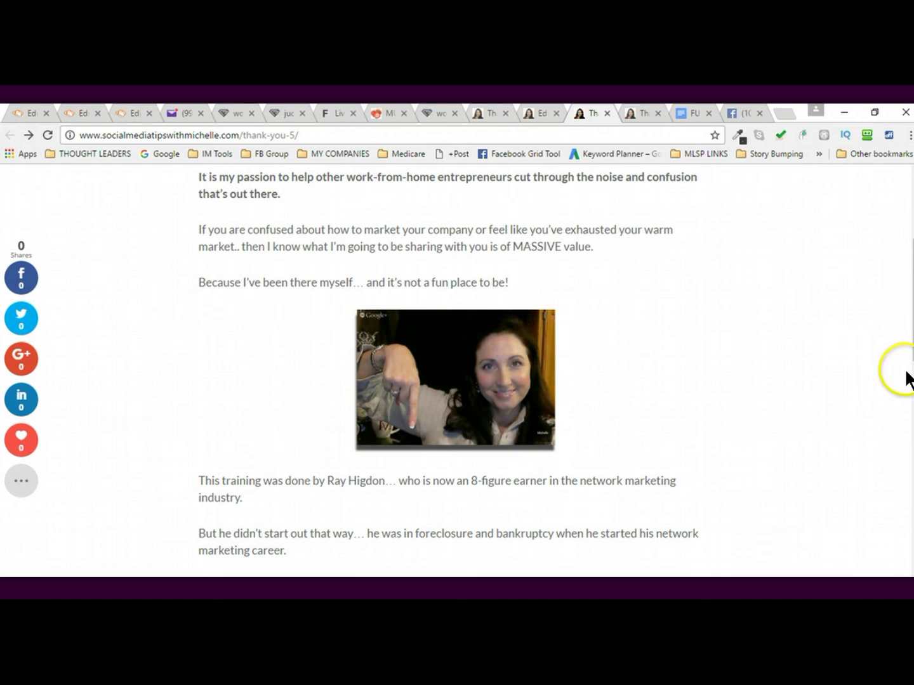
pyautogui.scroll(-1, 903, 326)
pyautogui.scroll(-4, 903, 327)
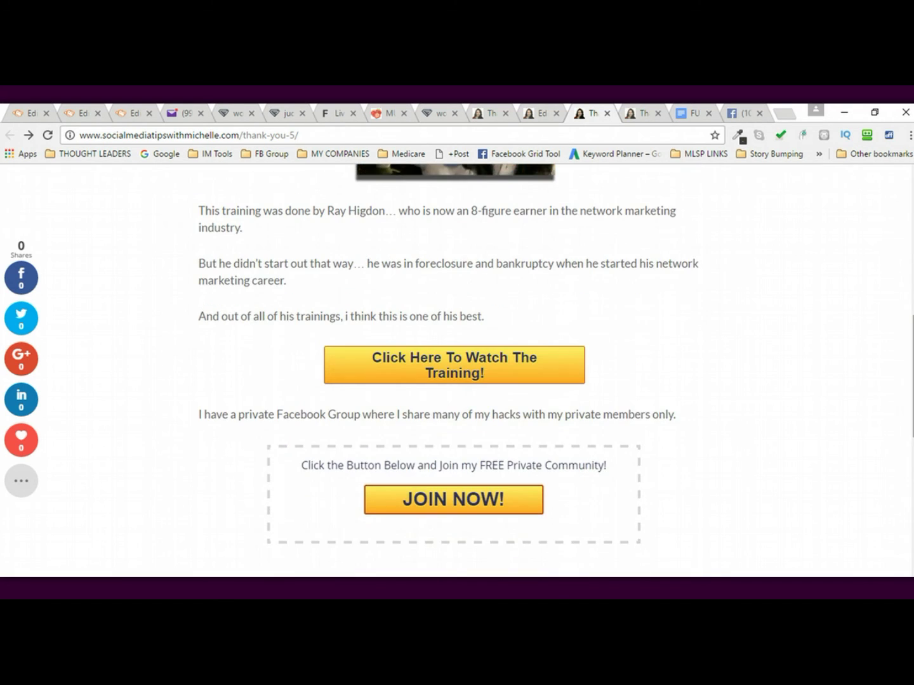
pyautogui.scroll(-7, 903, 363)
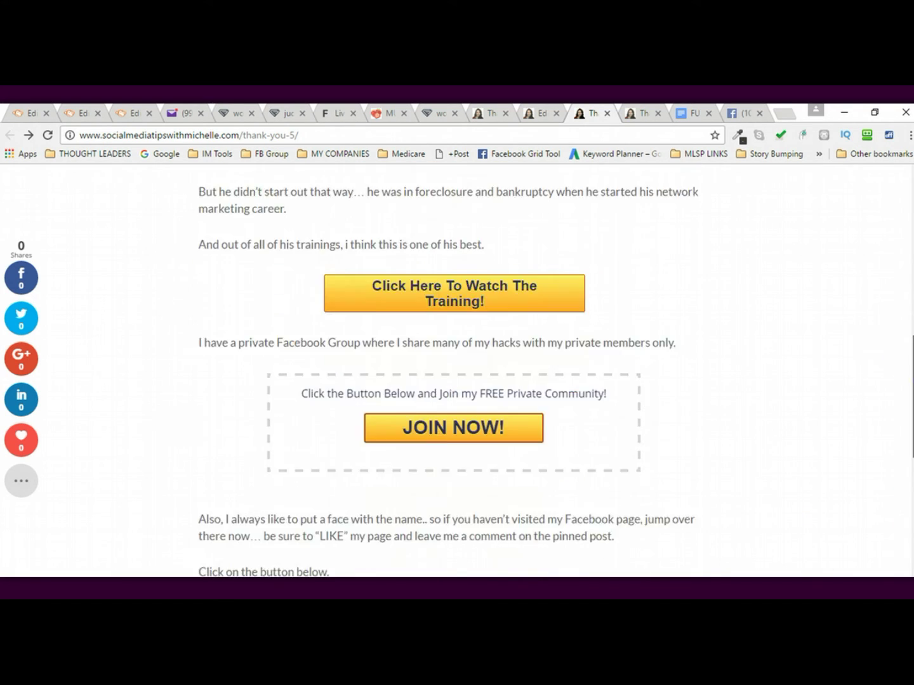
pyautogui.scroll(-1, 904, 363)
pyautogui.scroll(15, 904, 363)
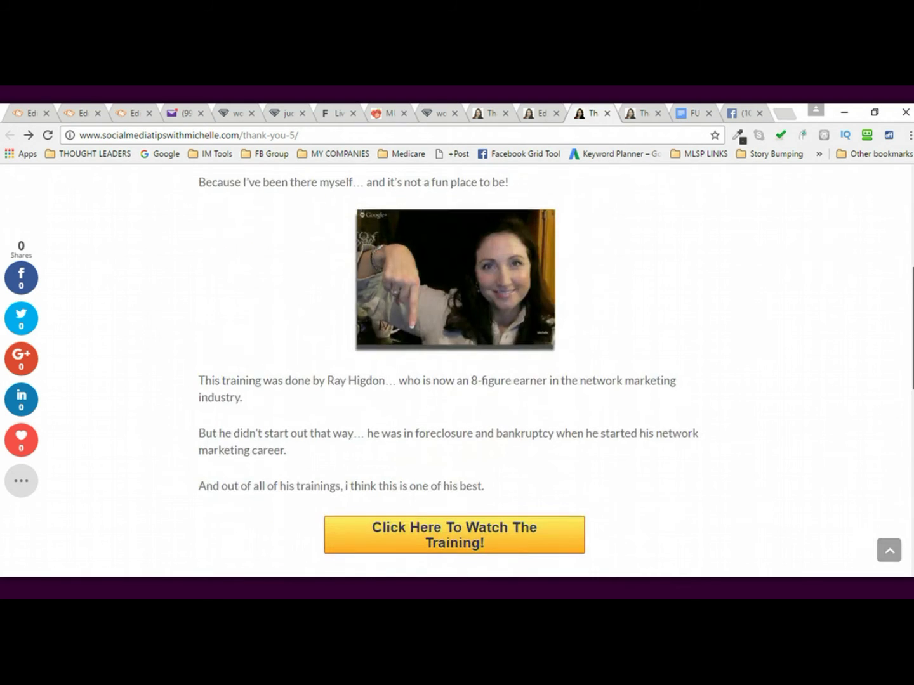
pyautogui.click(774, 299)
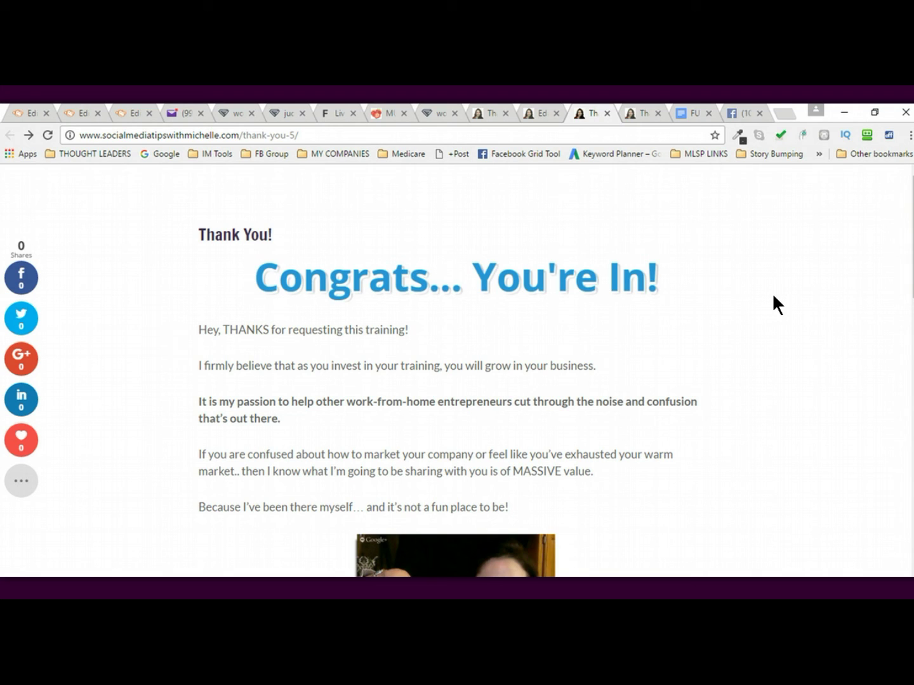
pyautogui.click(432, 502)
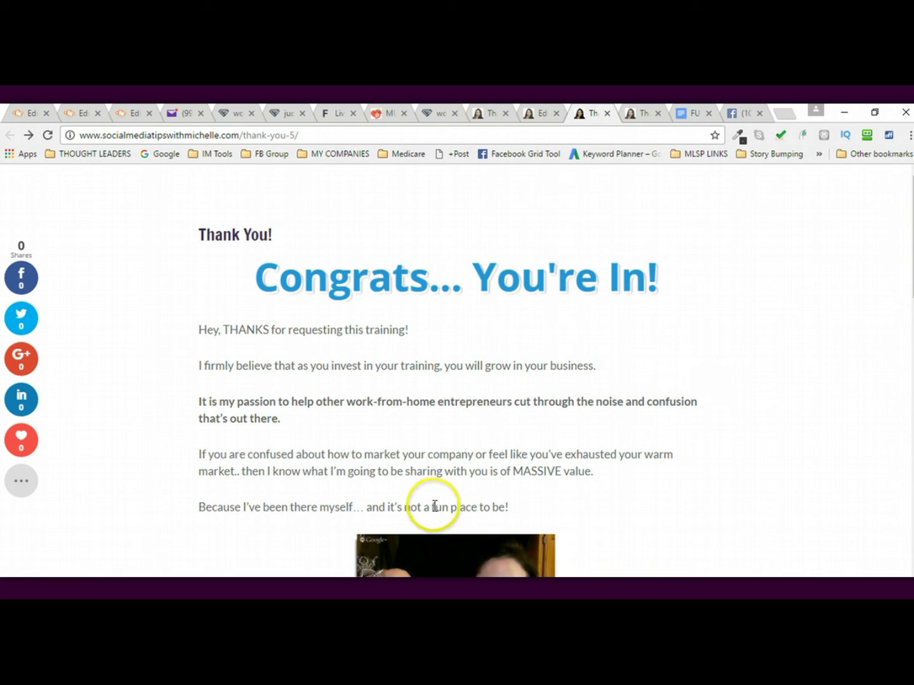
pyautogui.click(332, 565)
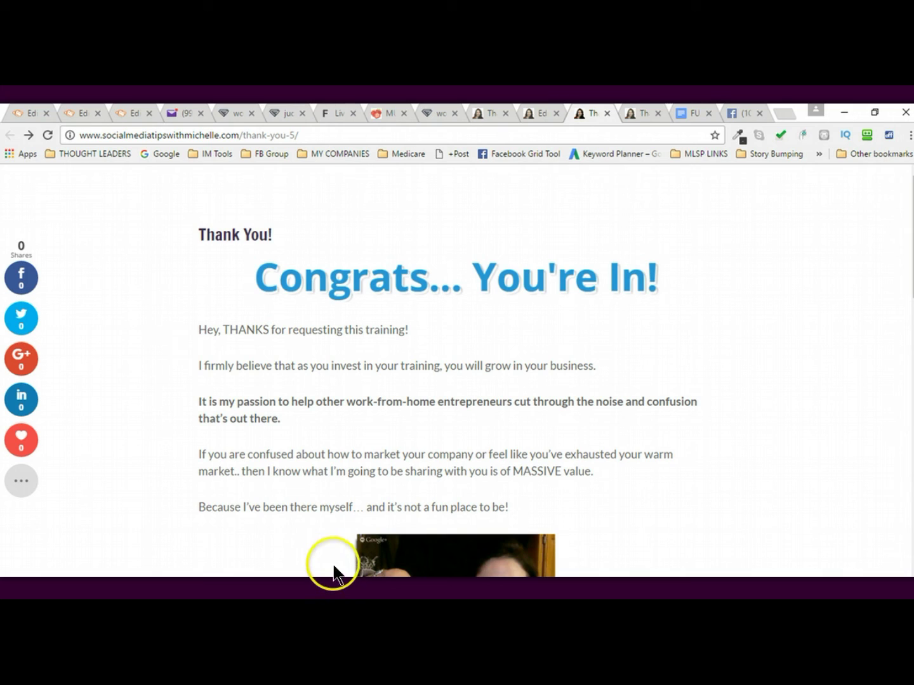